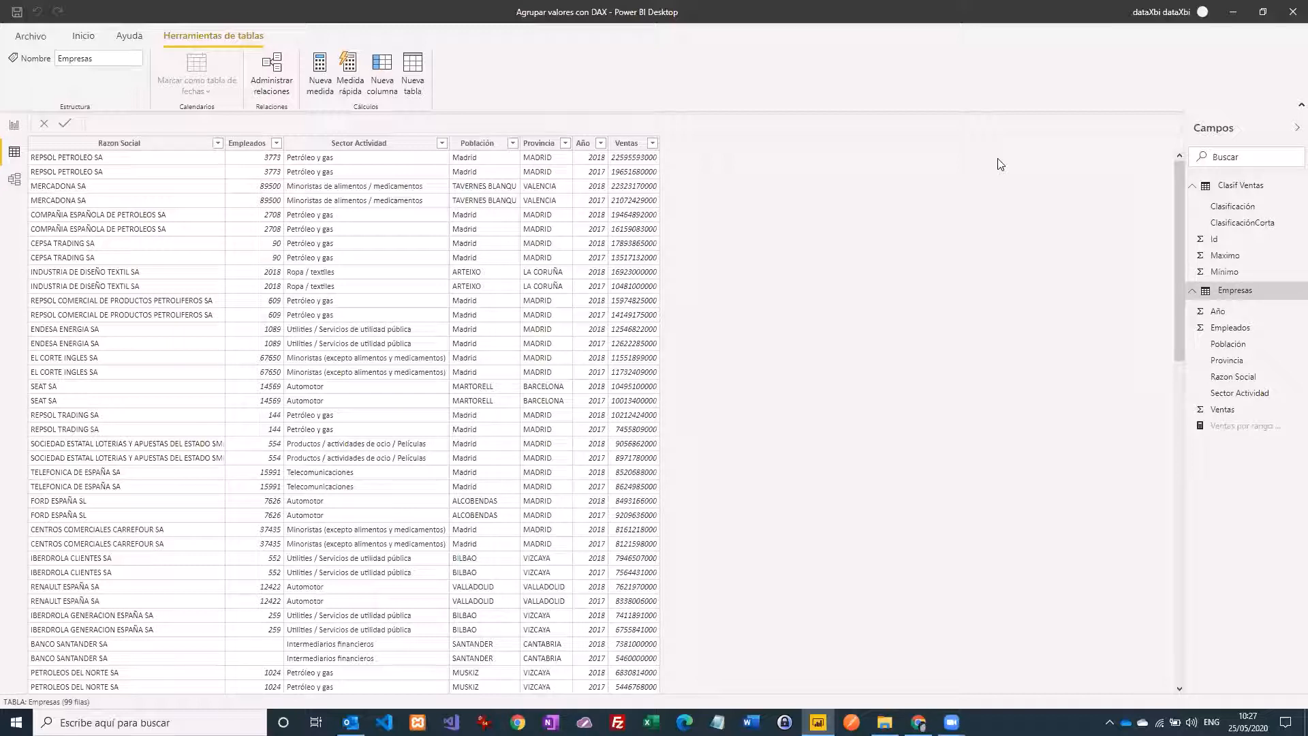
Step: Review the data in the Clasif Ventas and Empresas tables and the model's relationships
{"action": "left_click", "coordinate": [1235, 191]}
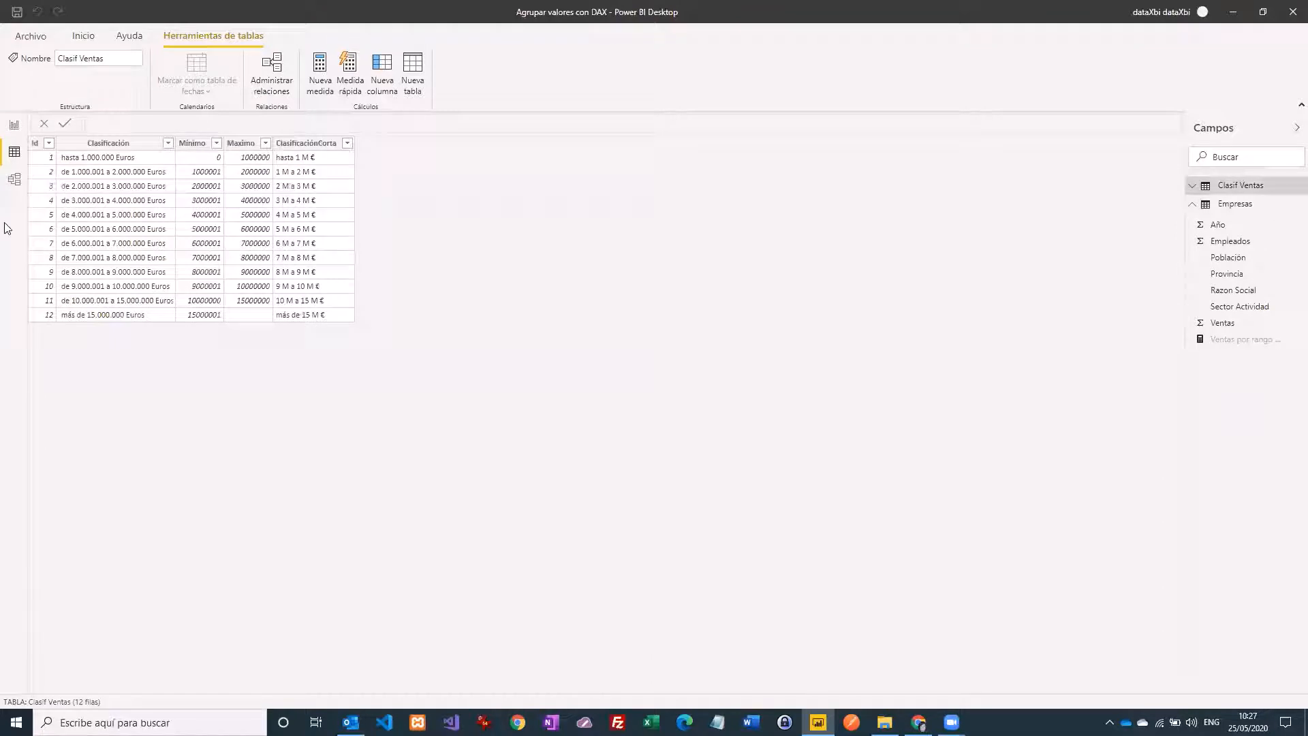
{"action": "left_click", "coordinate": [1242, 207]}
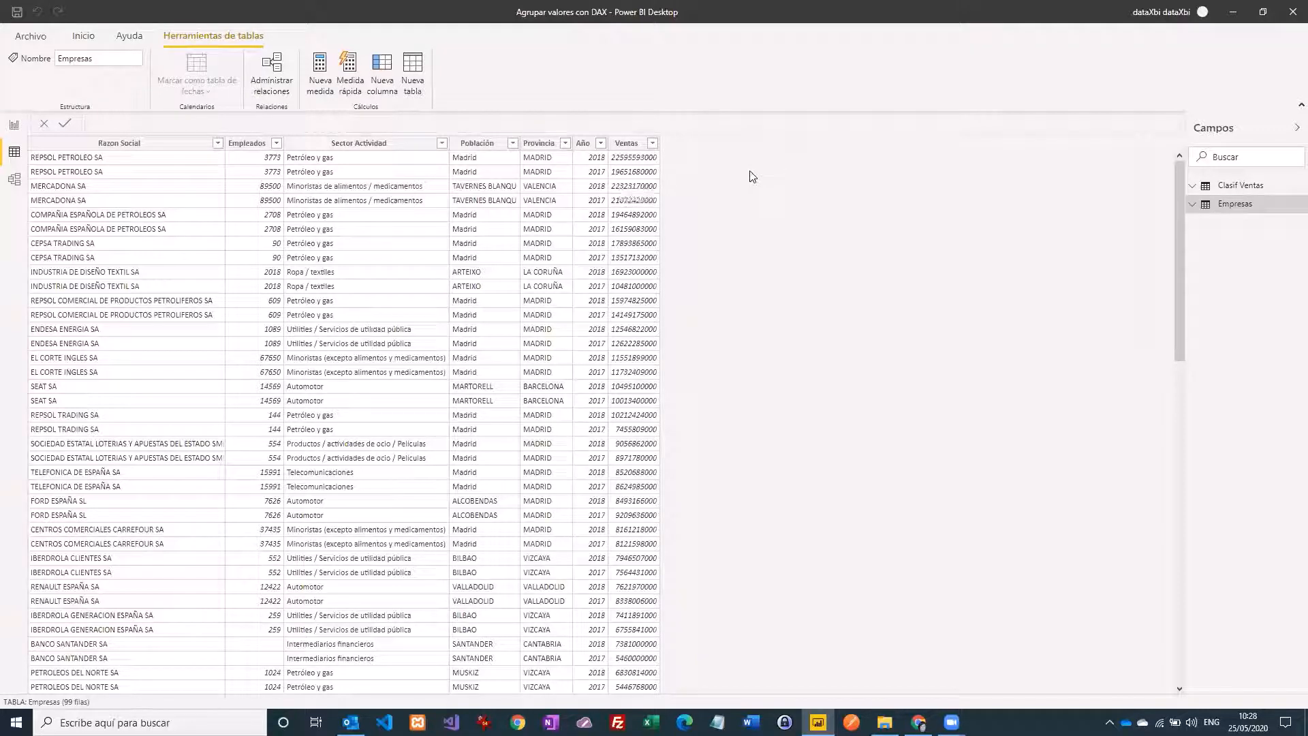
{"action": "left_click", "coordinate": [14, 180]}
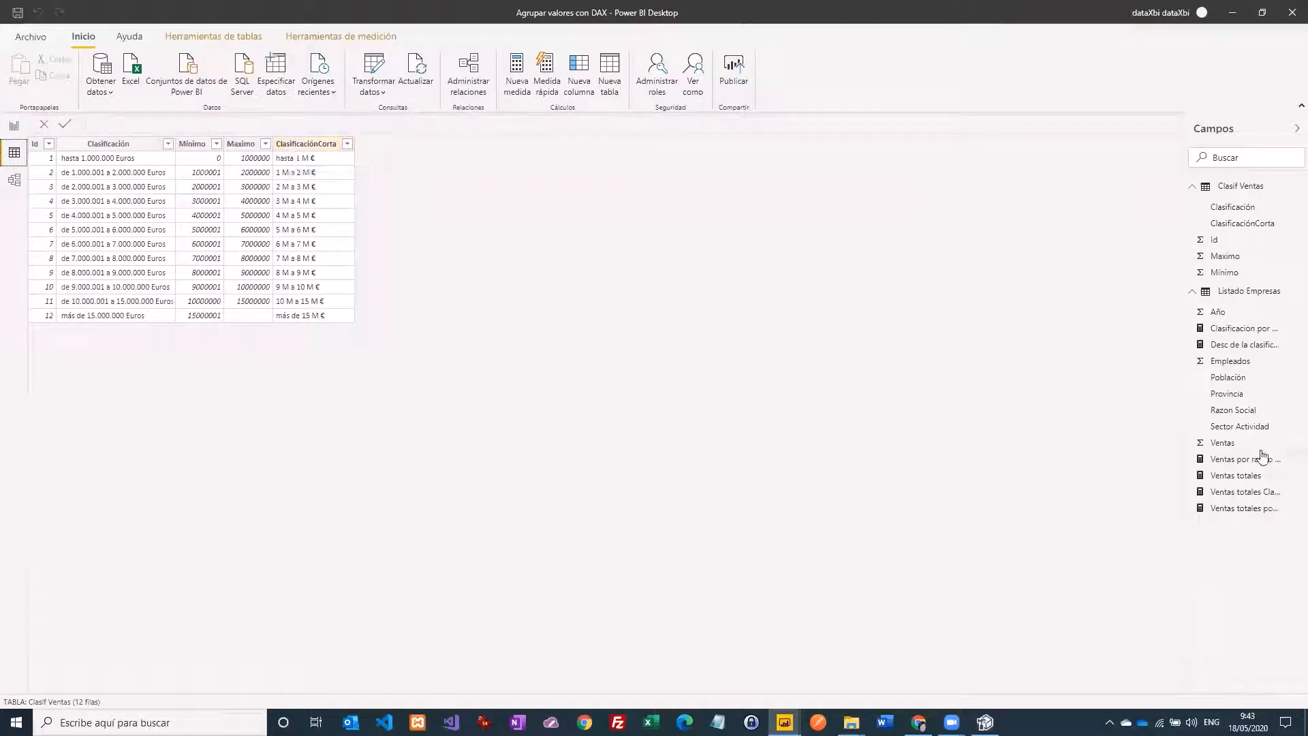
Step: Widen the field list so the full names of the Listado Empresas measures can be read
{"action": "left_click_drag", "start_coordinate": [1187, 432], "coordinate": [1107, 441]}
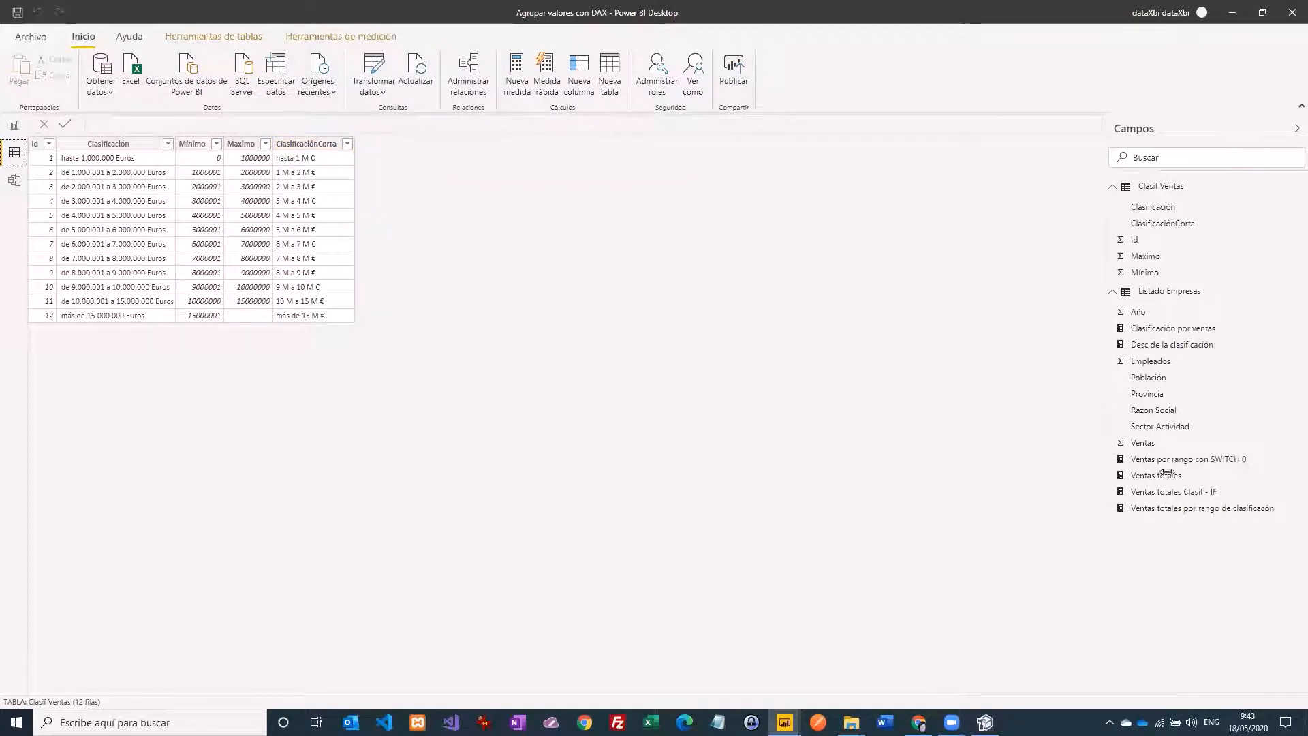
{"action": "left_click", "coordinate": [1167, 494]}
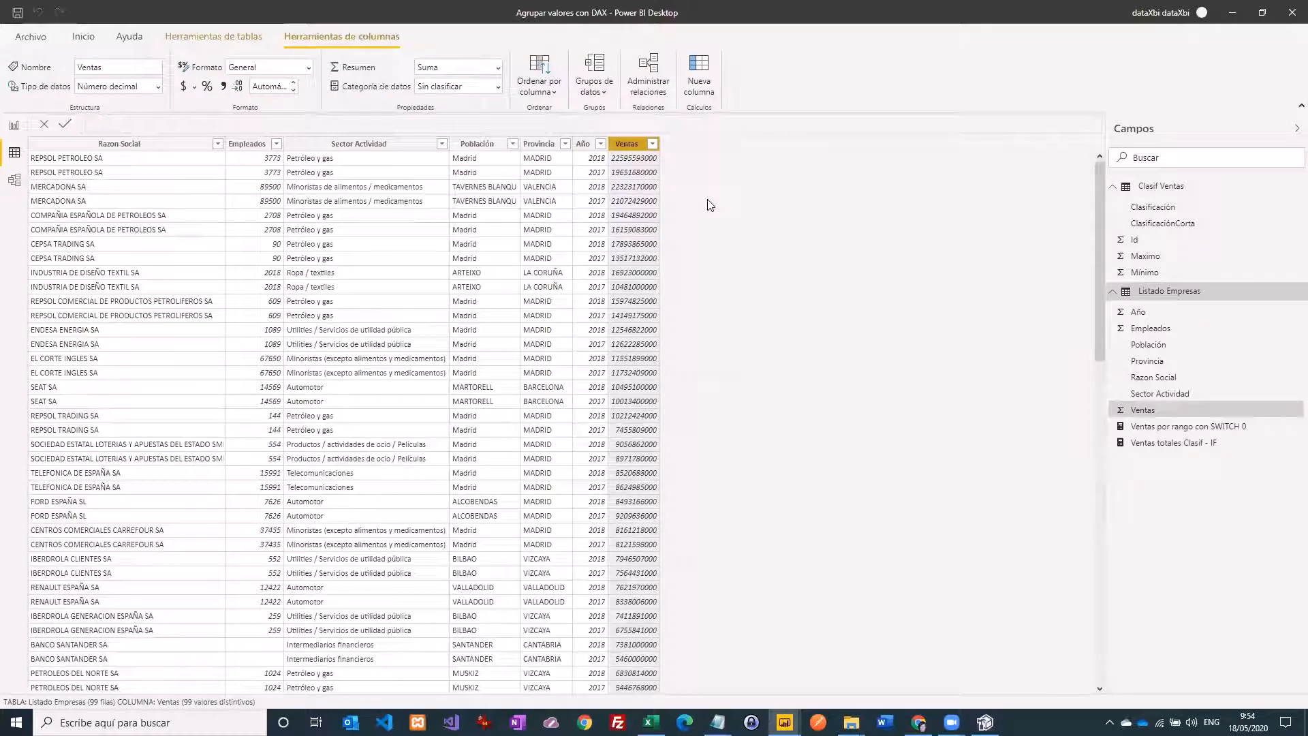
Step: Create a measure named Ventas totales in Listado Empresas with the formula SUM('Listado Empresas'[Ventas])
{"action": "left_click", "coordinate": [203, 38]}
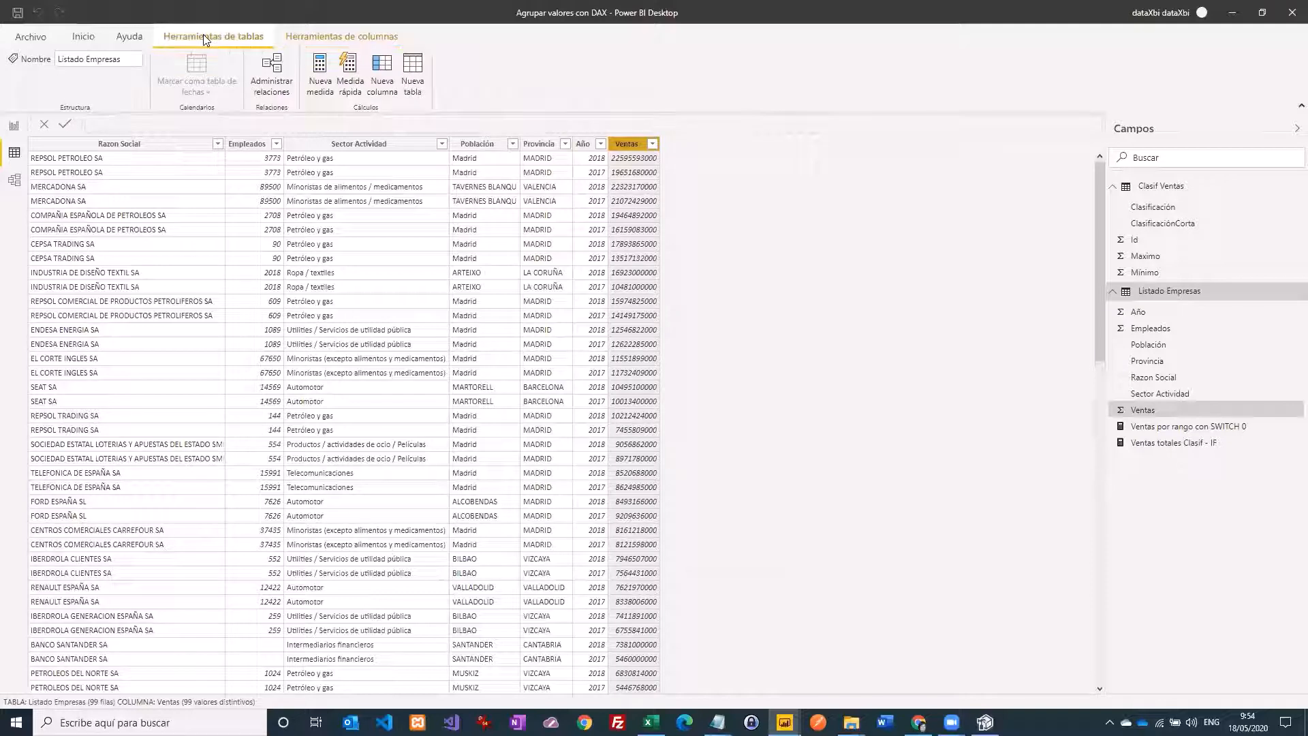
{"action": "left_click", "coordinate": [320, 70]}
{"action": "left_click", "coordinate": [322, 69]}
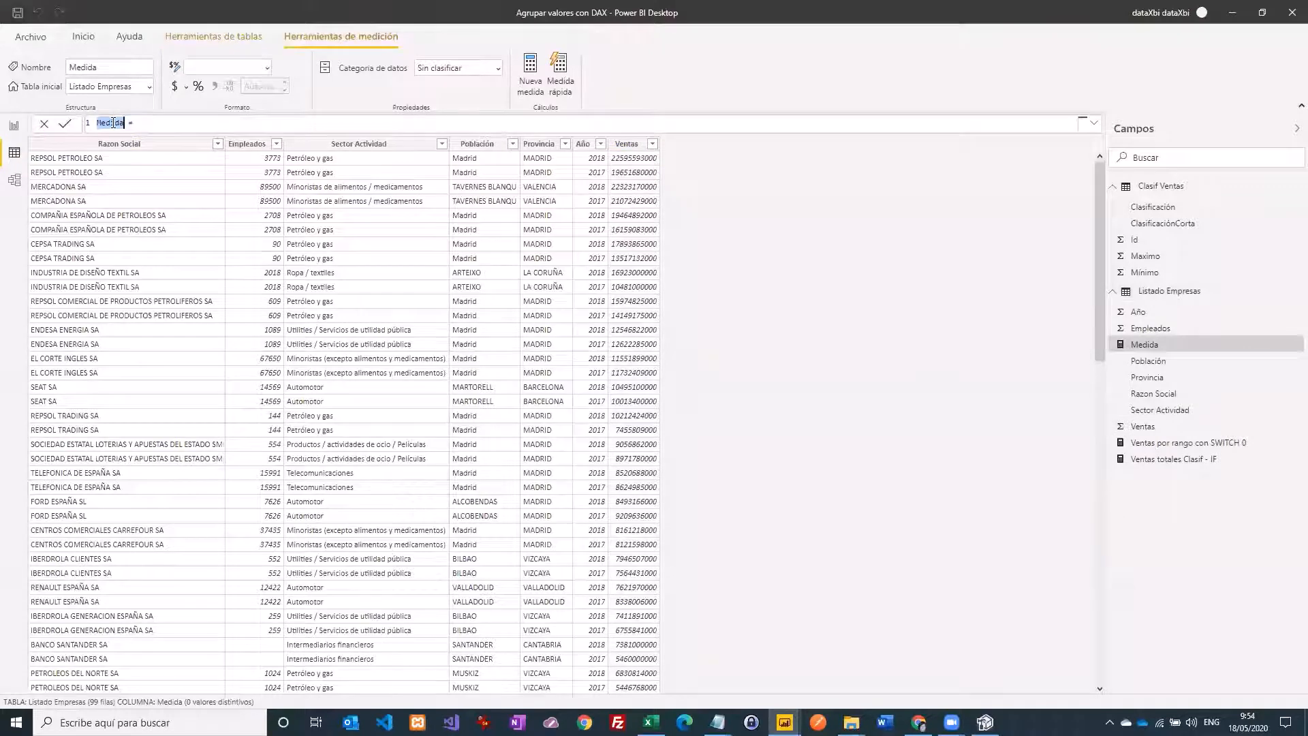
{"action": "type", "text": "Ventas totales"}
{"action": "left_click", "coordinate": [197, 123]}
{"action": "type", "text": "SUM("}
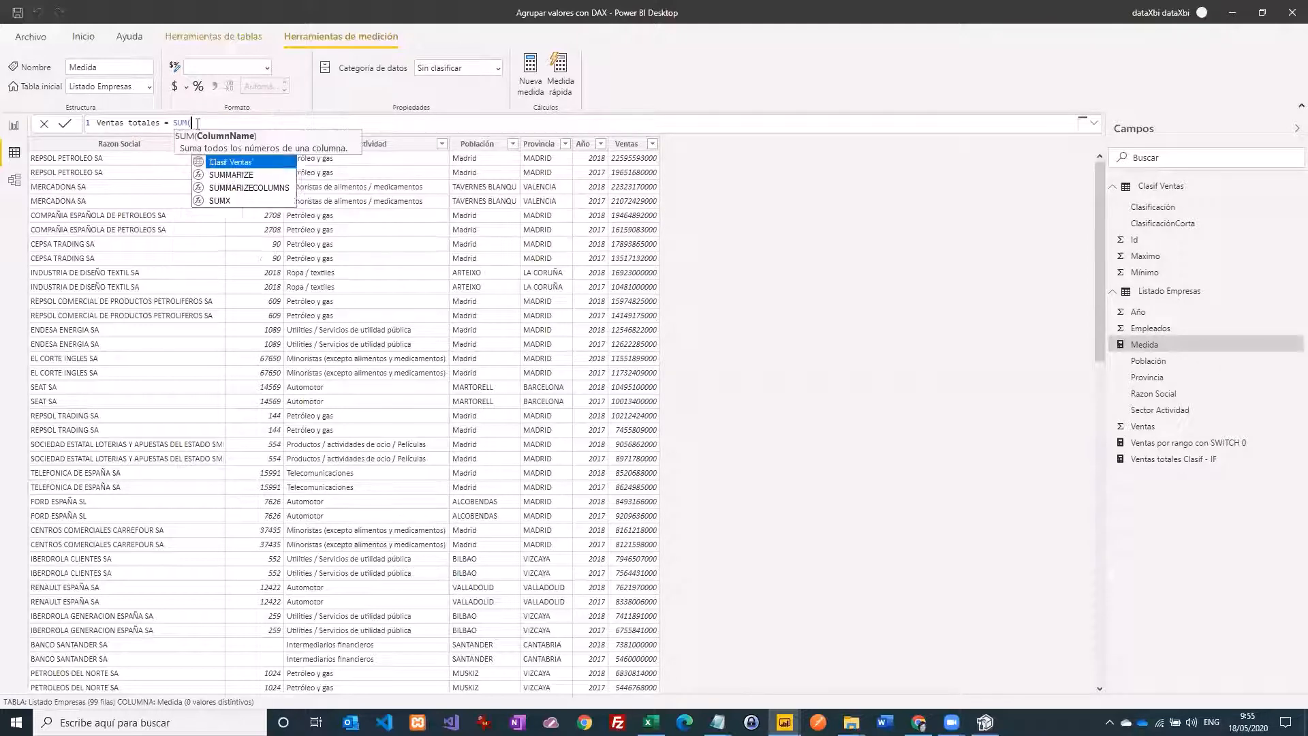
{"action": "type", "text": "ven"}
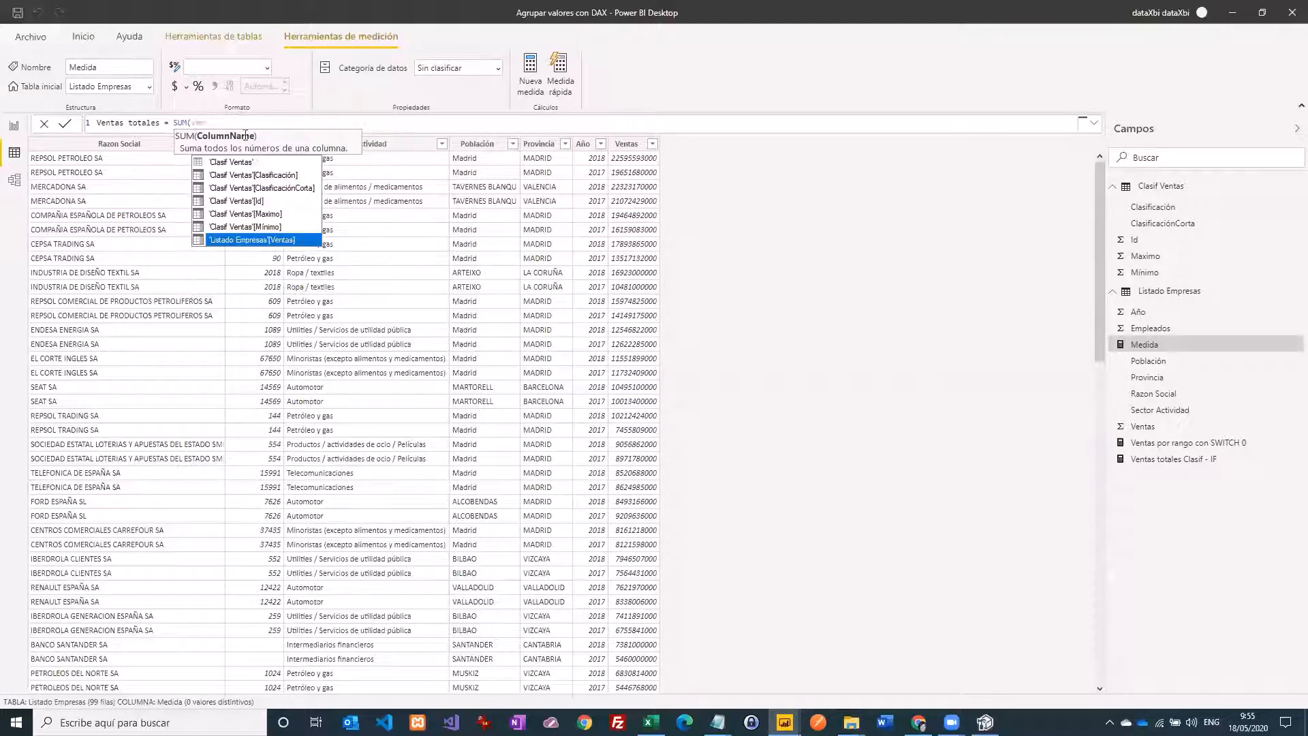
{"action": "left_click", "coordinate": [246, 240]}
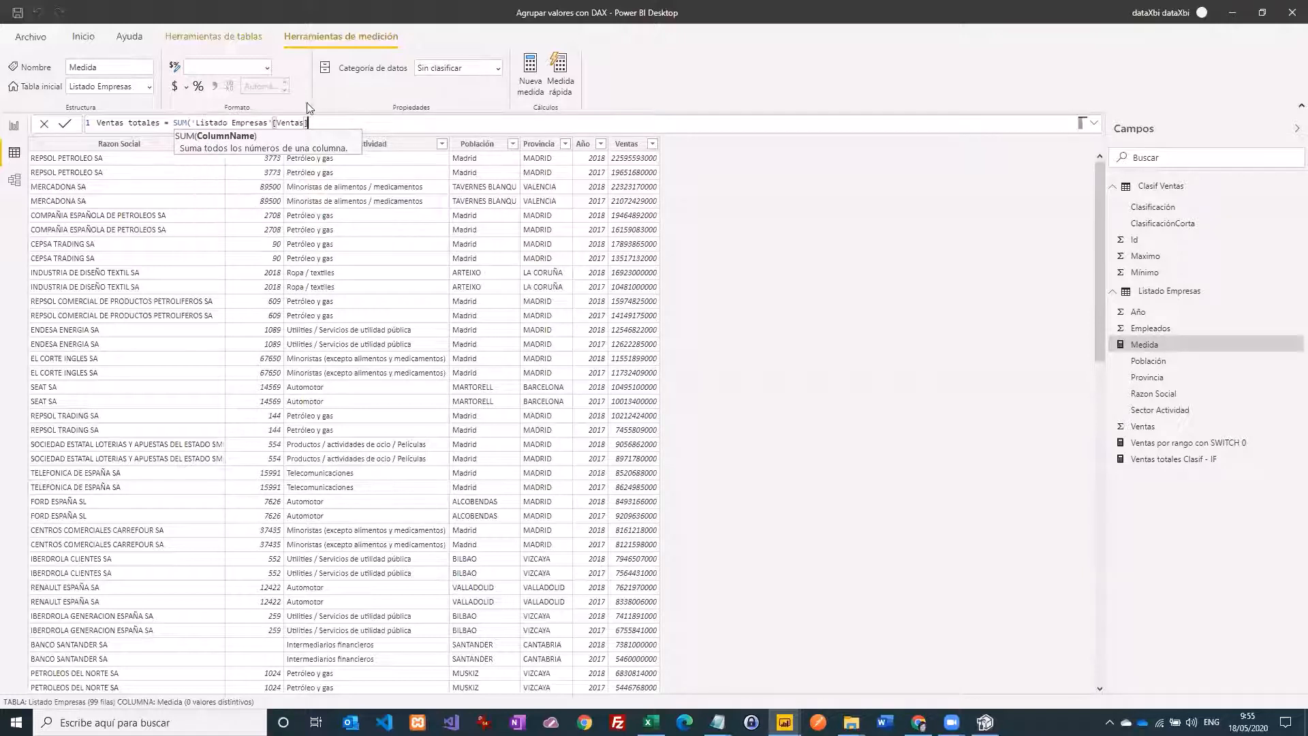
{"action": "type", "text": ")"}
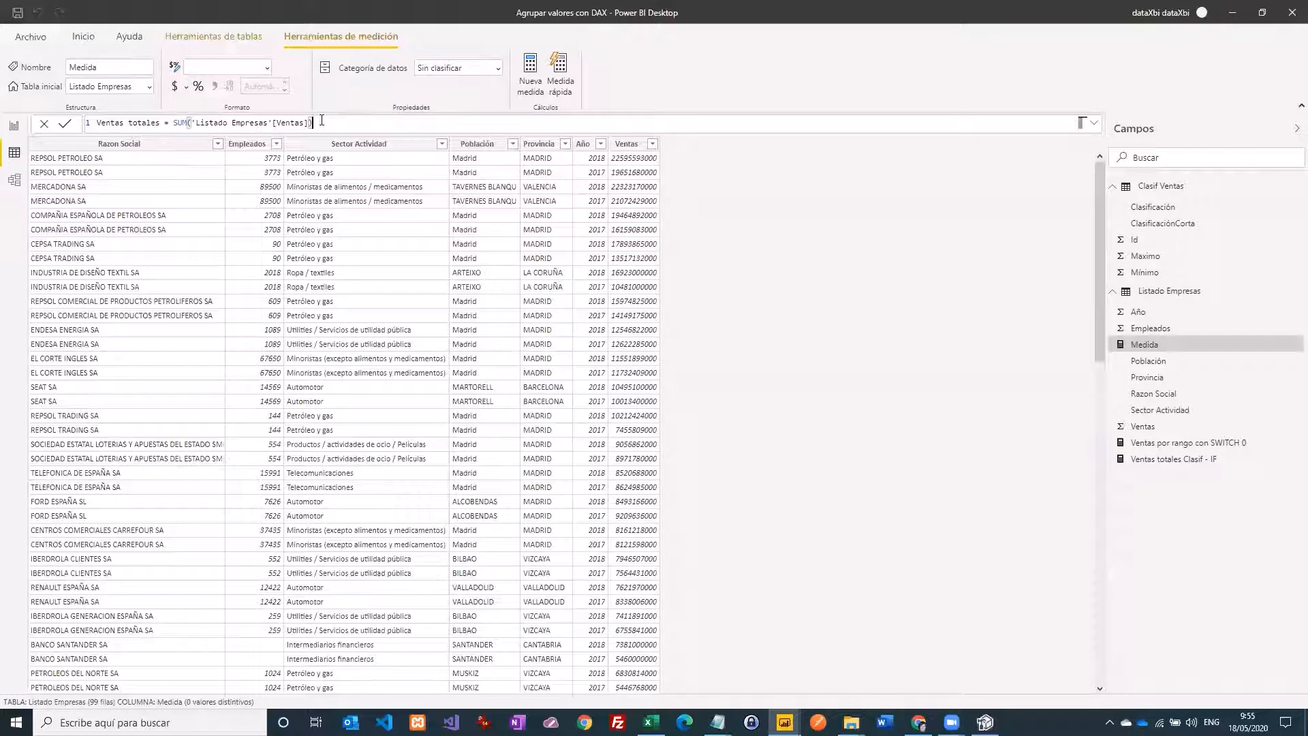
Step: Wrap the SUM expression of Ventas totales in DIVIDE with 1000 as the denominator
{"action": "left_click", "coordinate": [175, 123]}
{"action": "type", "text": "DI"}
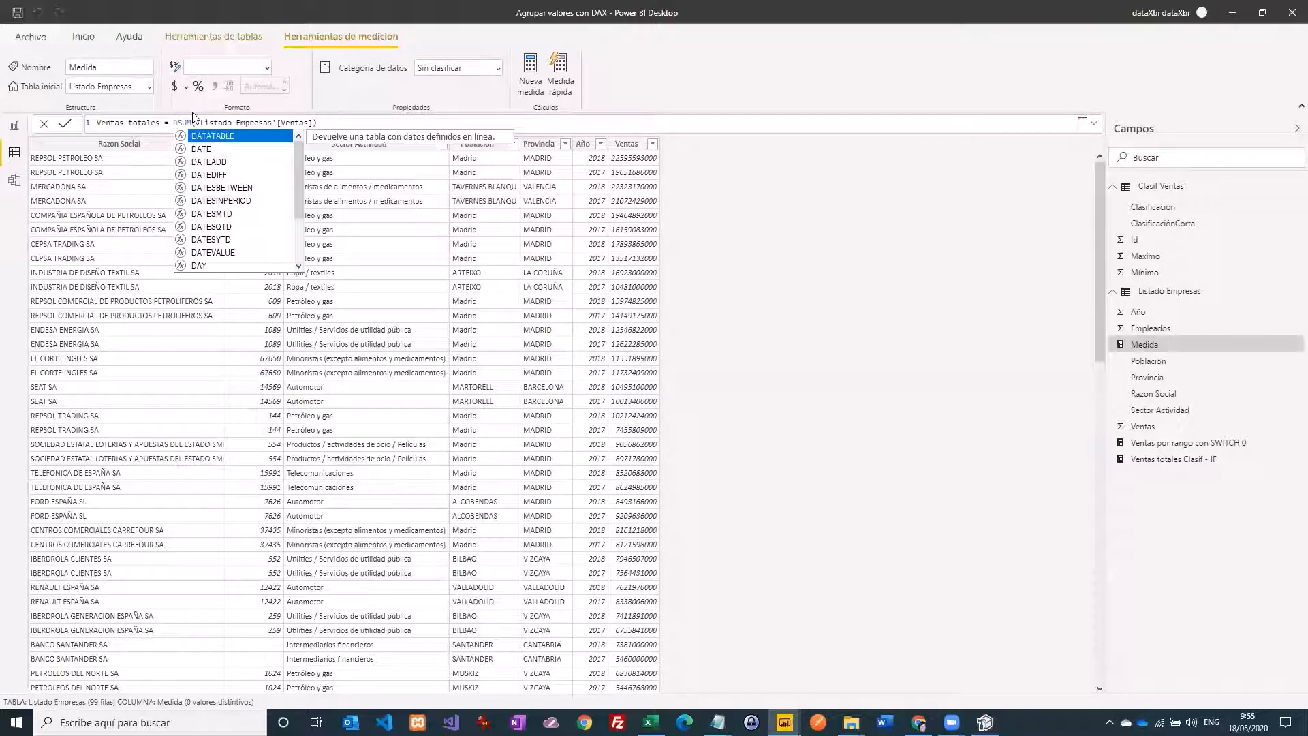
{"action": "type", "text": "V"}
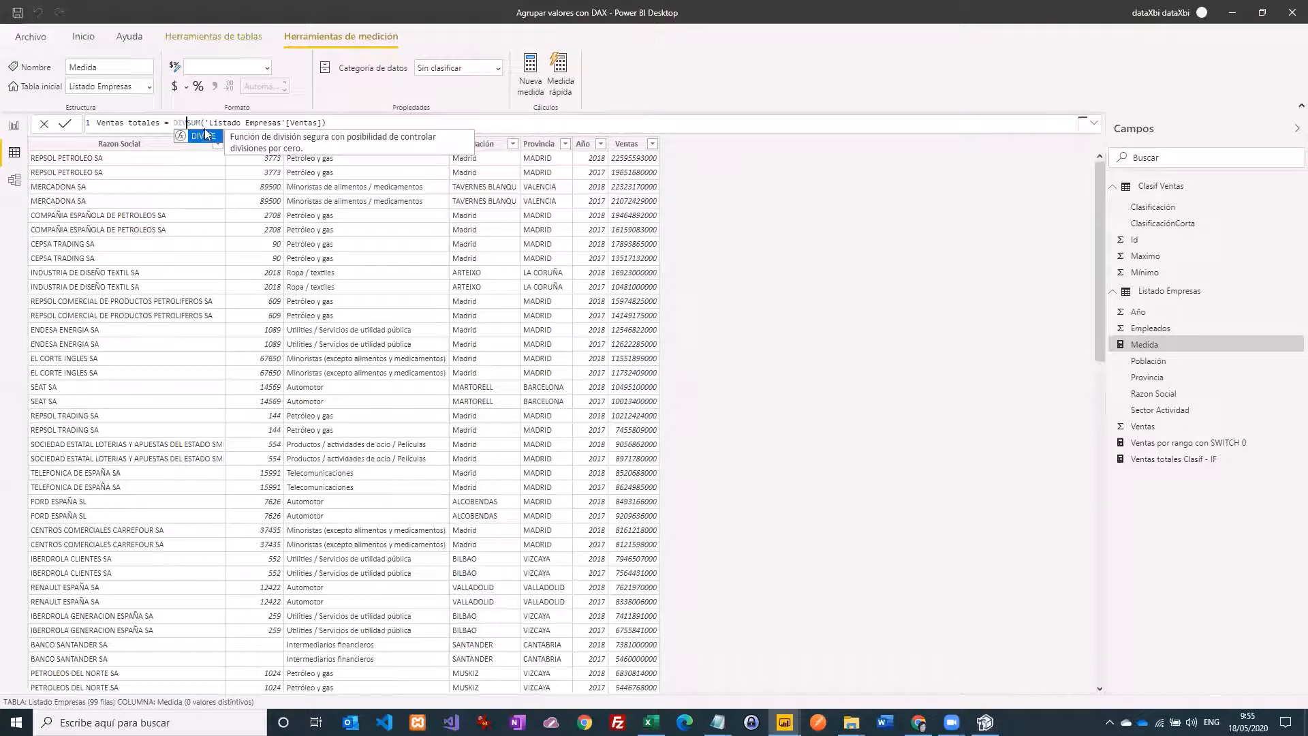
{"action": "key", "text": "Tab"}
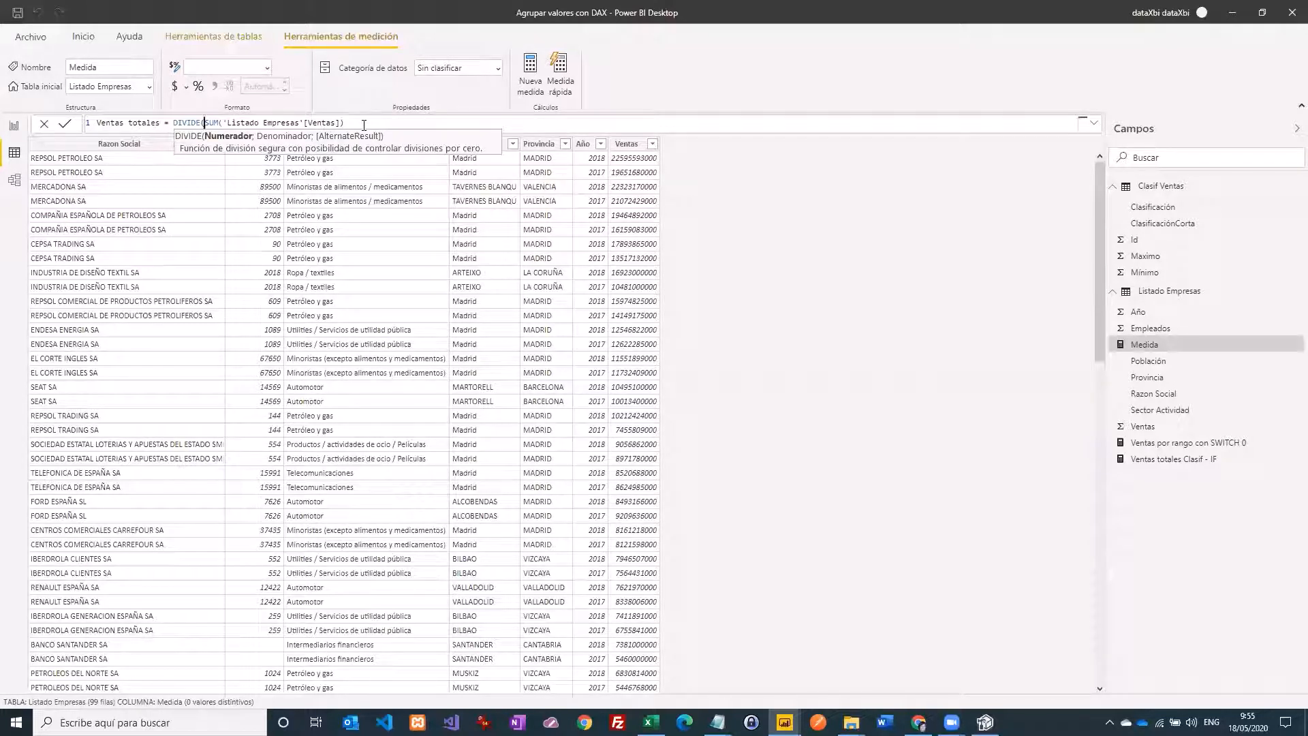
{"action": "key", "text": "End"}
{"action": "type", "text": ";1000)"}
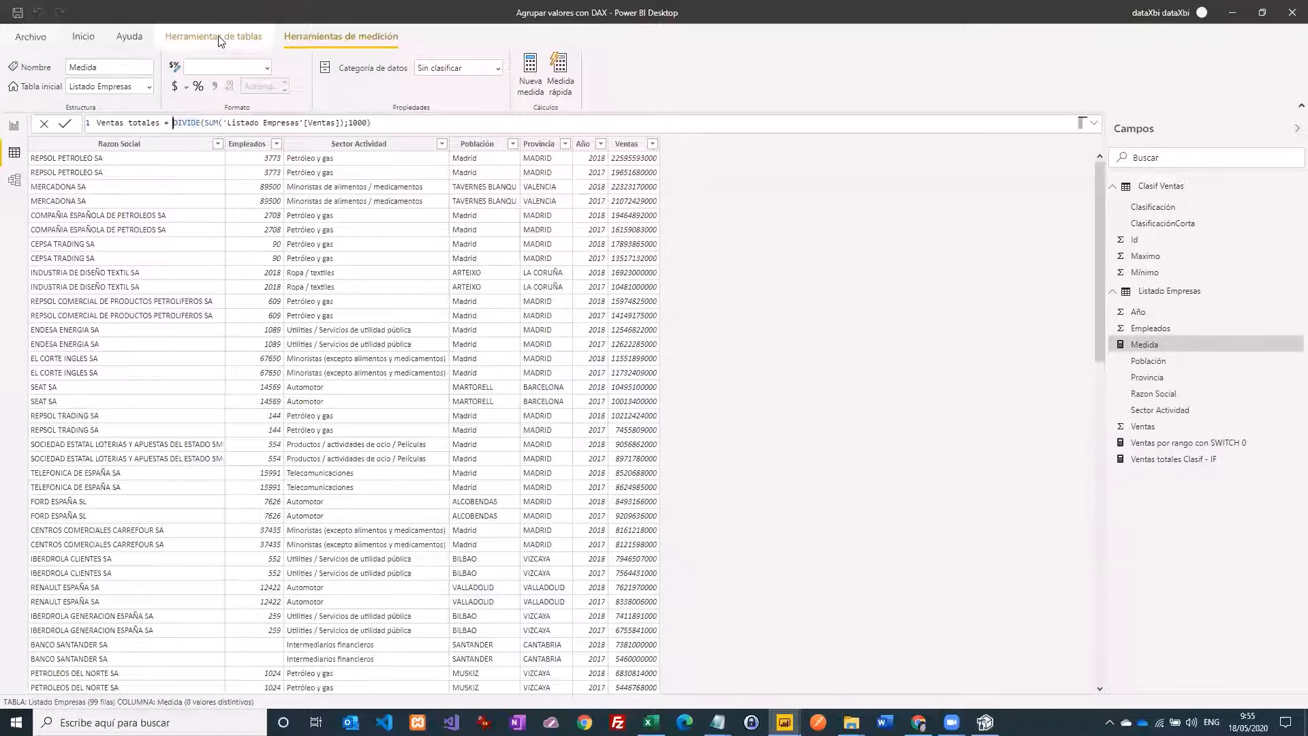
Step: Enclose the DIVIDE expression of Ventas totales in INT and commit the measure
{"action": "type", "text": "INT"}
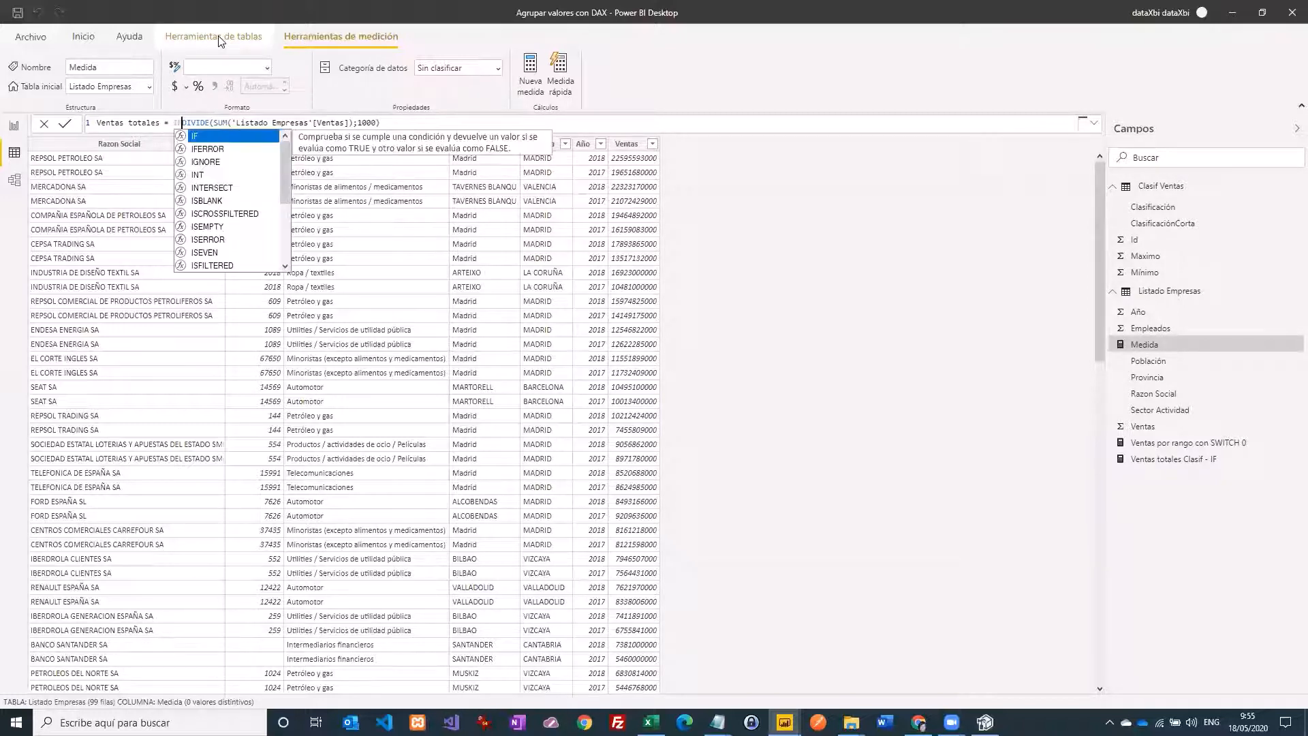
{"action": "type", "text": "("}
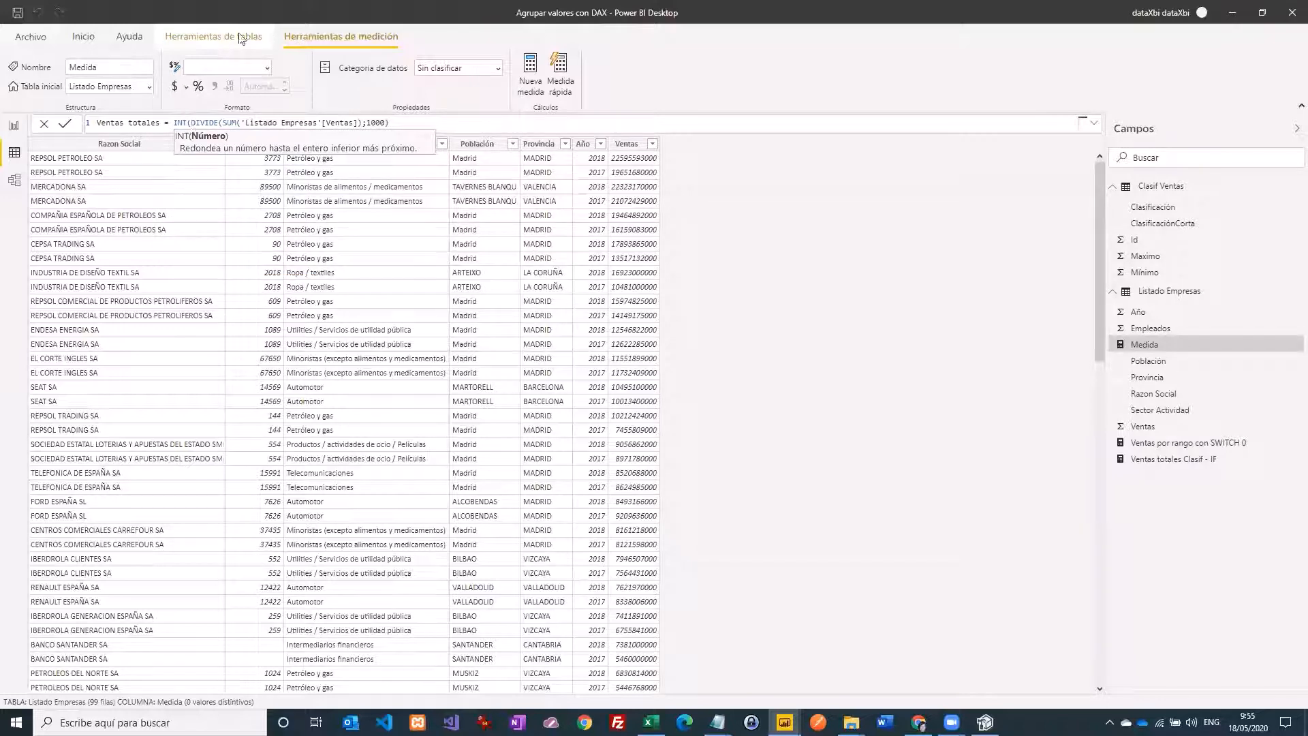
{"action": "left_click", "coordinate": [395, 123]}
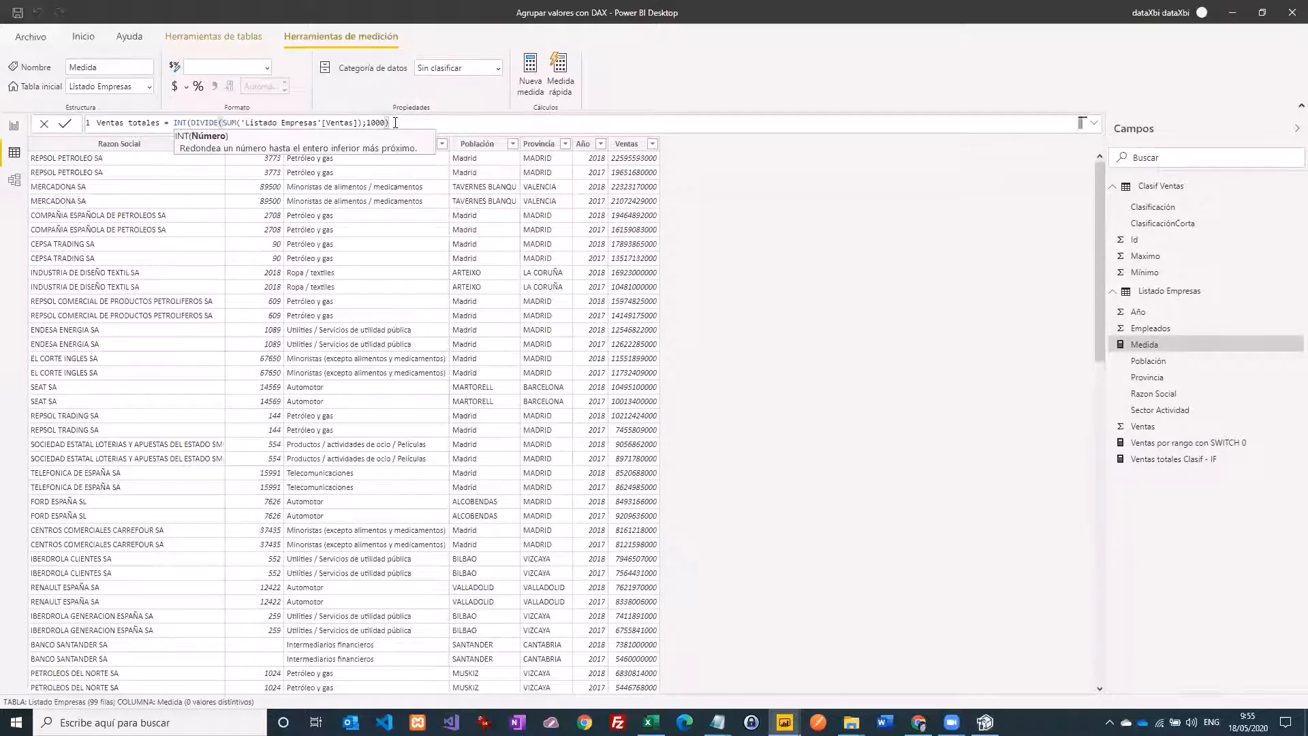
{"action": "type", "text": ")"}
{"action": "key", "text": "Return"}
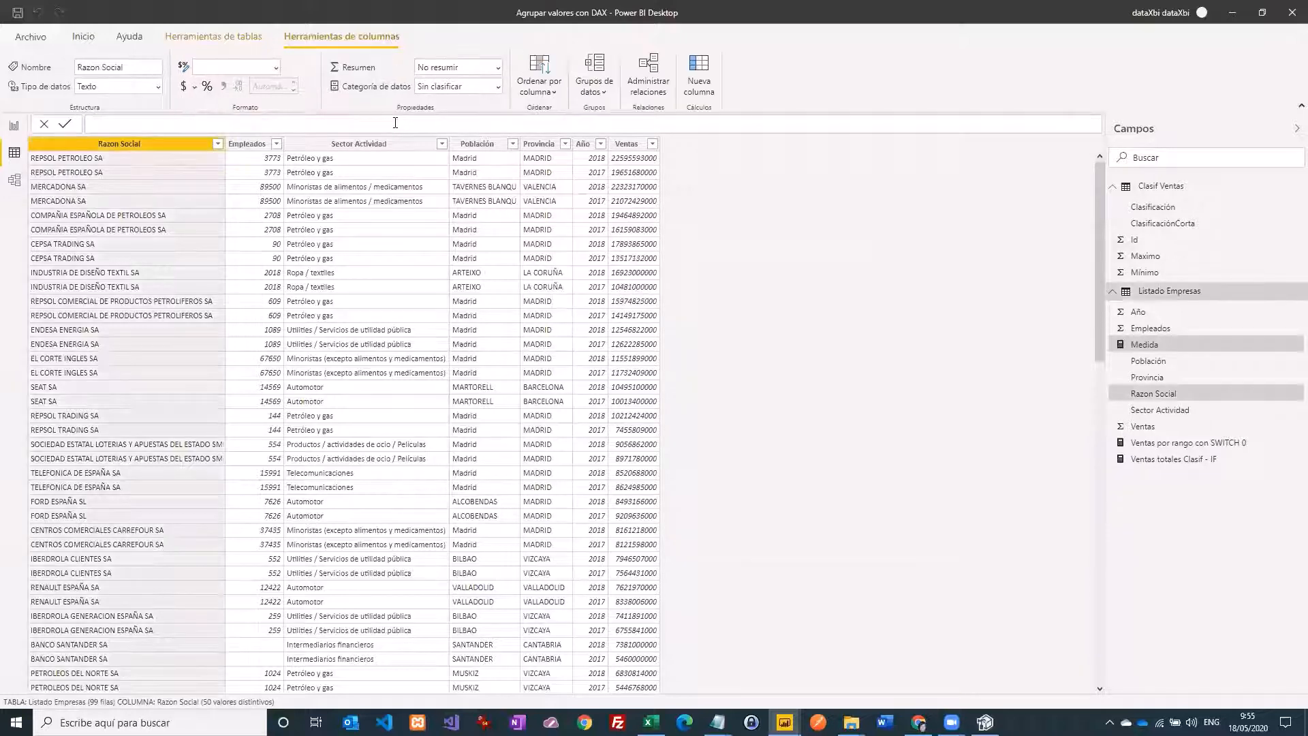
Step: Add the Ventas totales measure as the values of the sector matrix on the Ventas totales report page
{"action": "left_click", "coordinate": [14, 126]}
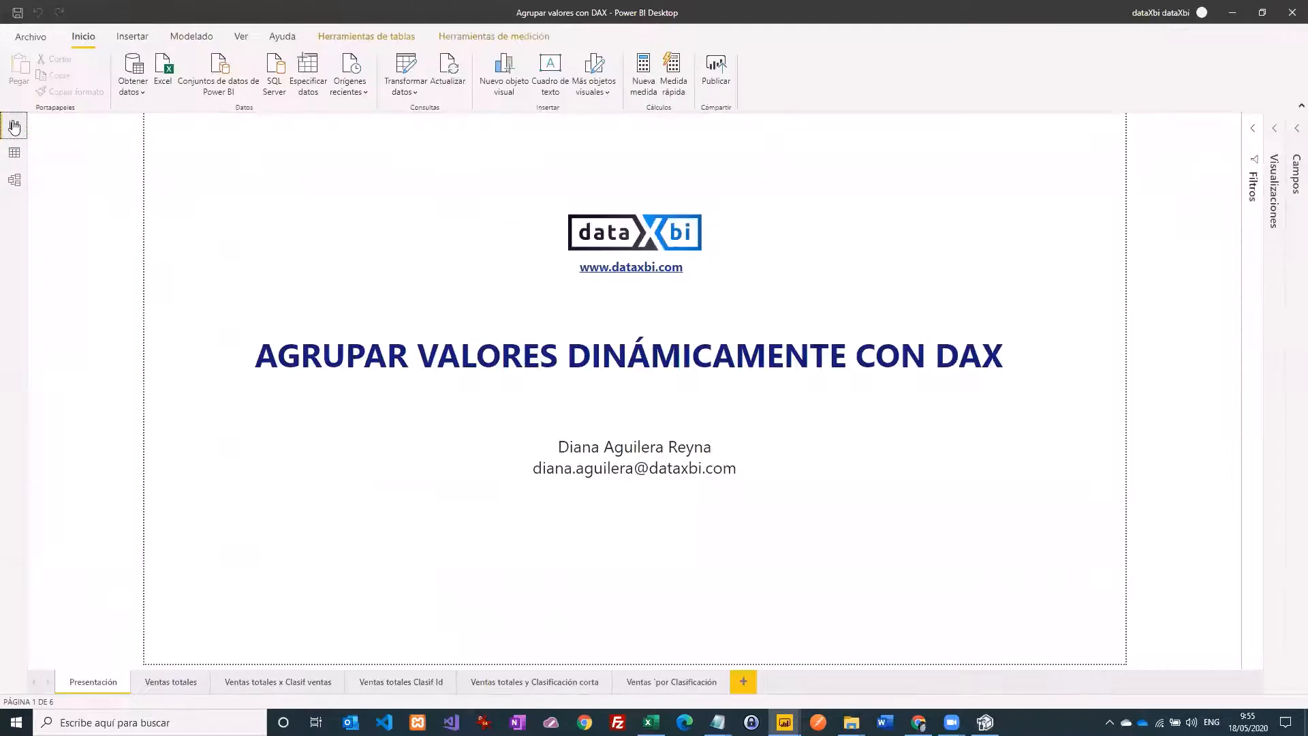
{"action": "left_click", "coordinate": [174, 682]}
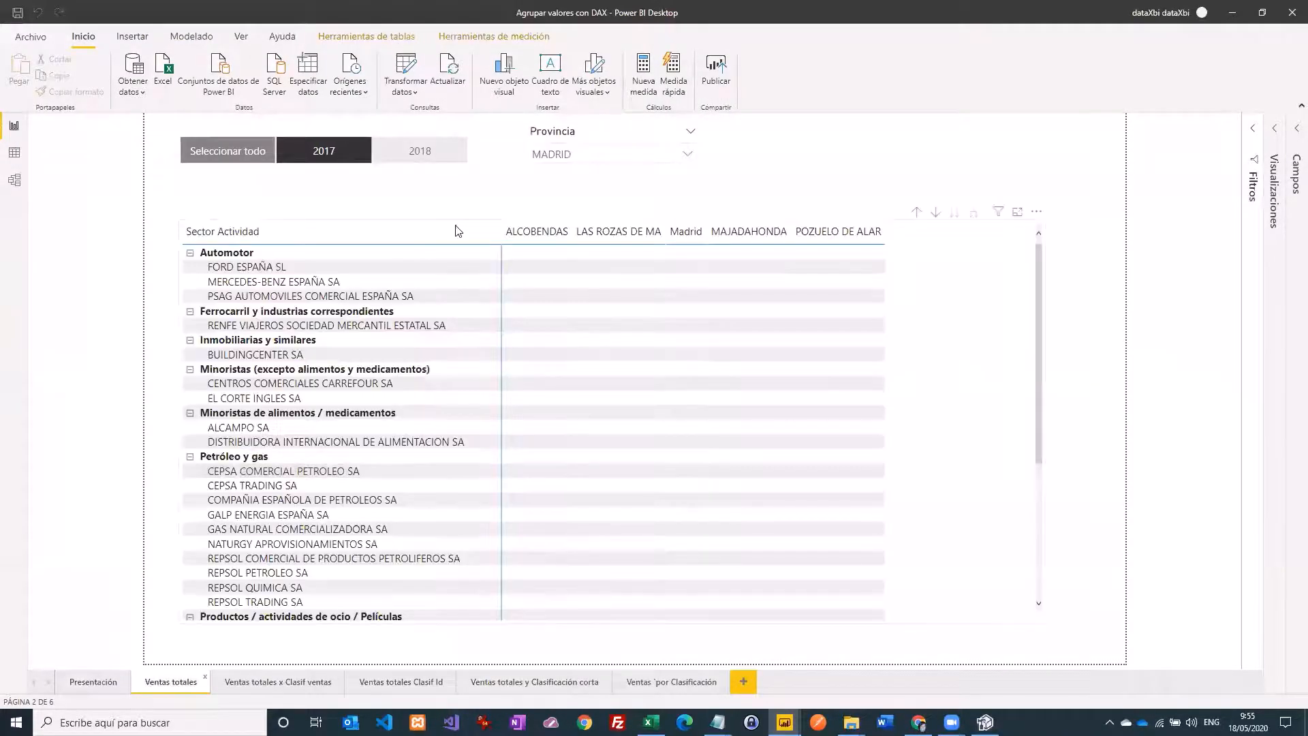
{"action": "left_click", "coordinate": [488, 227]}
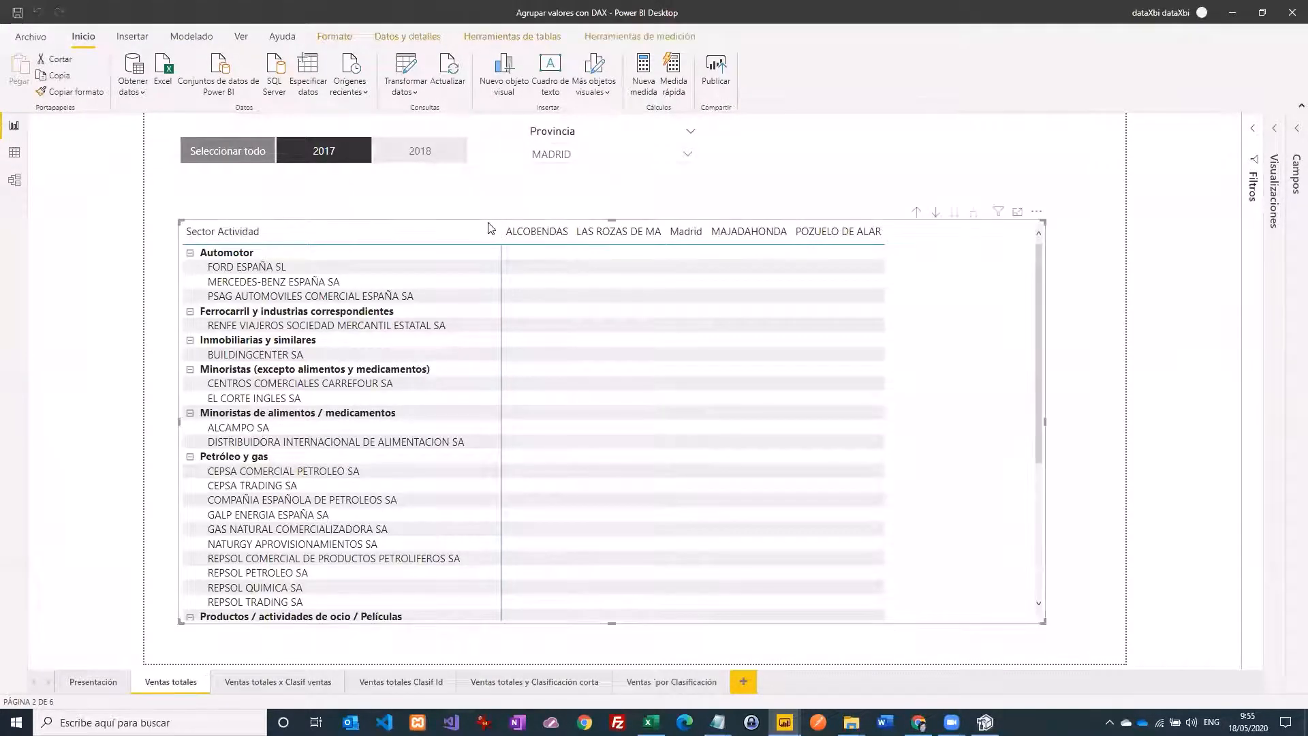
{"action": "left_click", "coordinate": [1279, 129]}
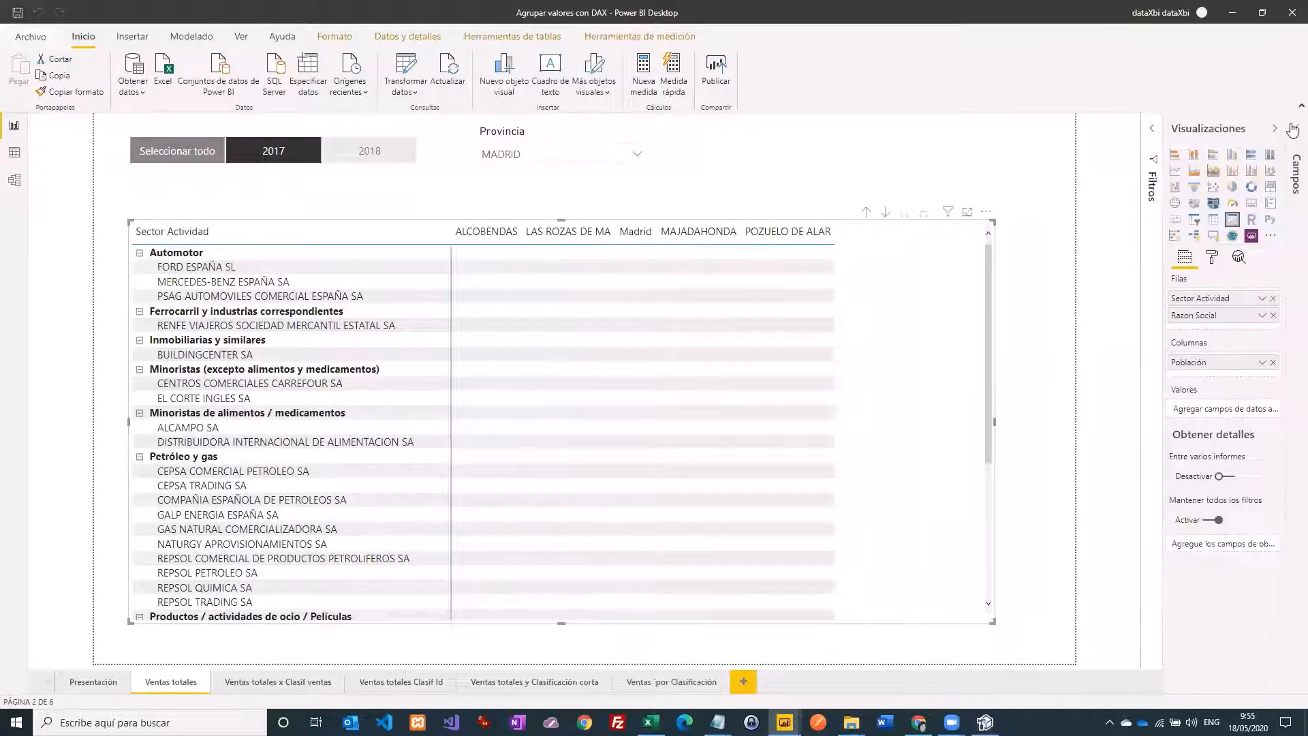
{"action": "left_click", "coordinate": [1292, 130]}
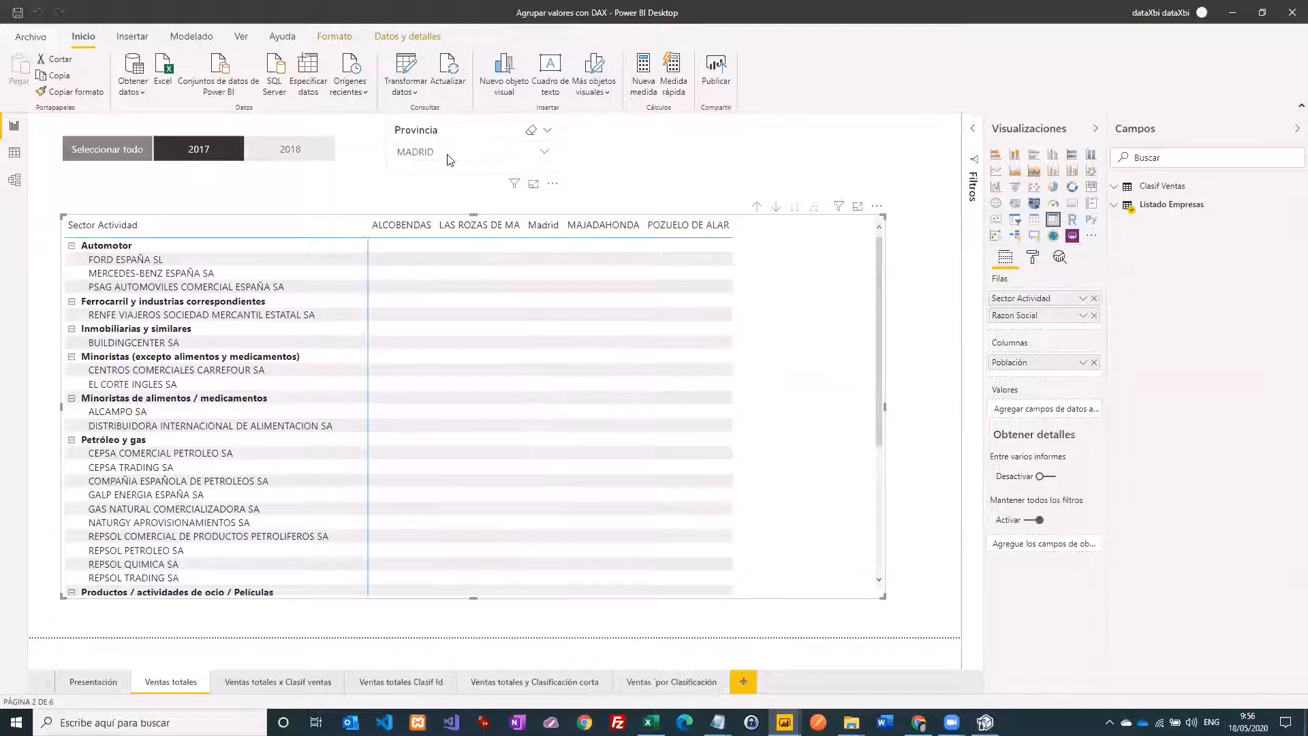
{"action": "left_click", "coordinate": [1116, 208]}
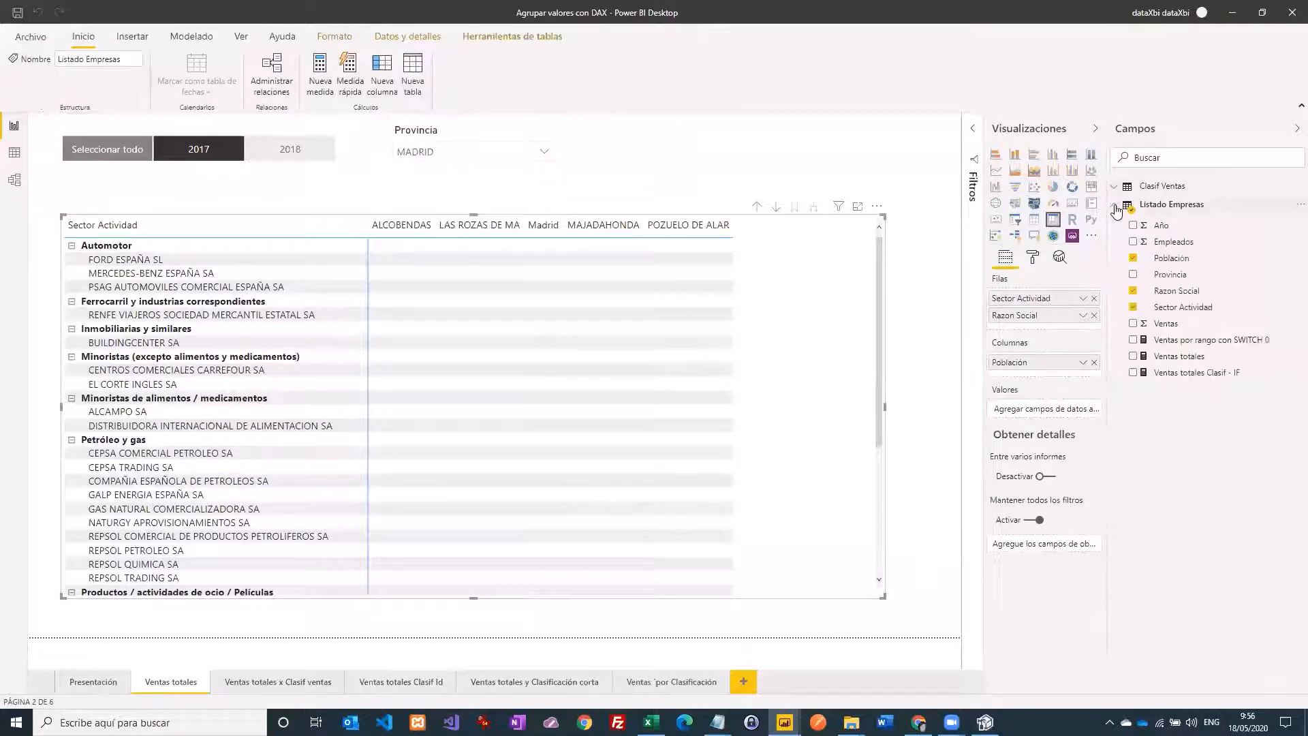
{"action": "left_click", "coordinate": [1133, 356]}
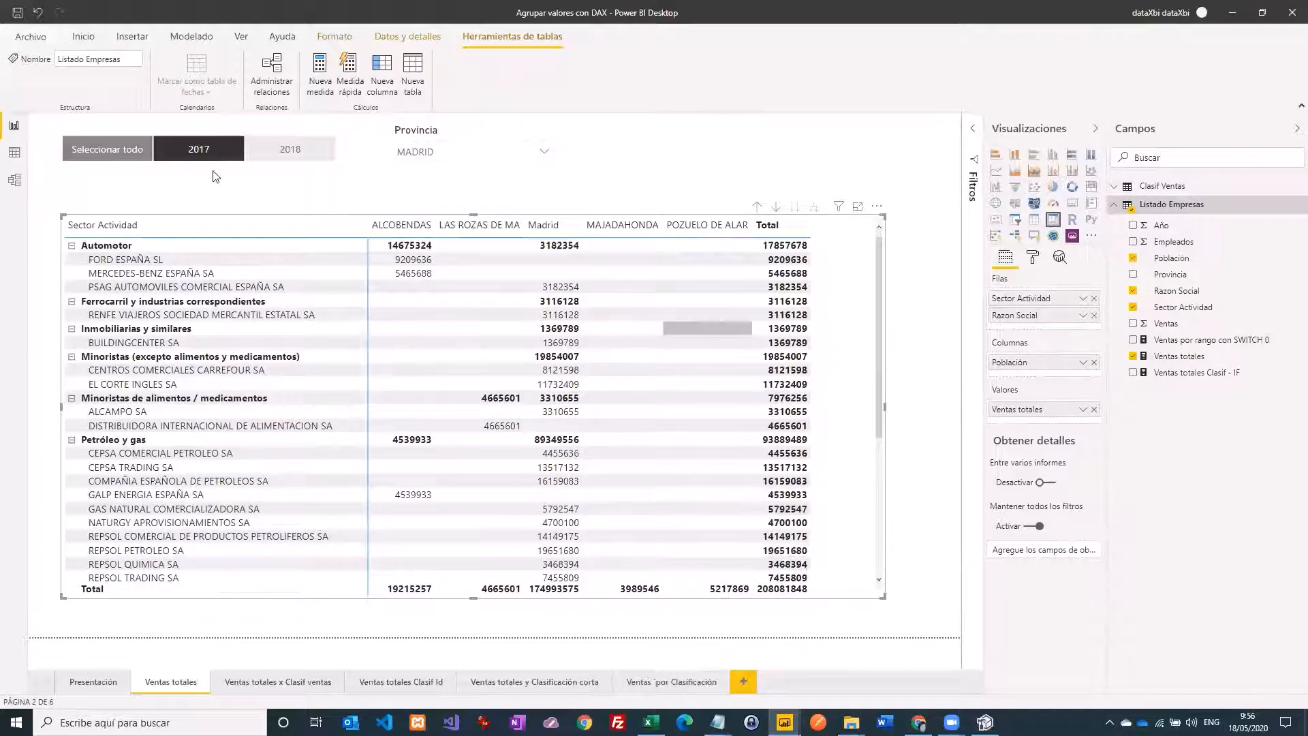
Step: Format the Ventas totales measure with a thousands separator
{"action": "left_click", "coordinate": [1182, 356]}
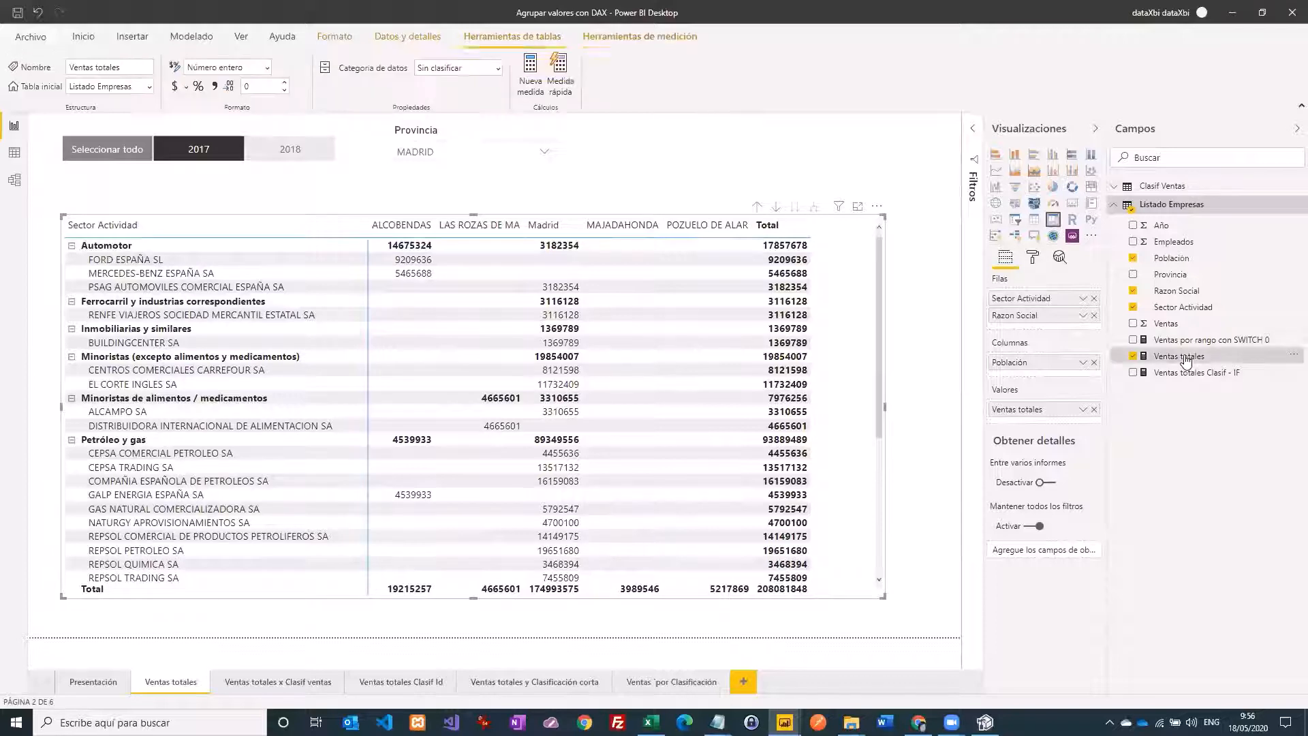
{"action": "left_click", "coordinate": [215, 87]}
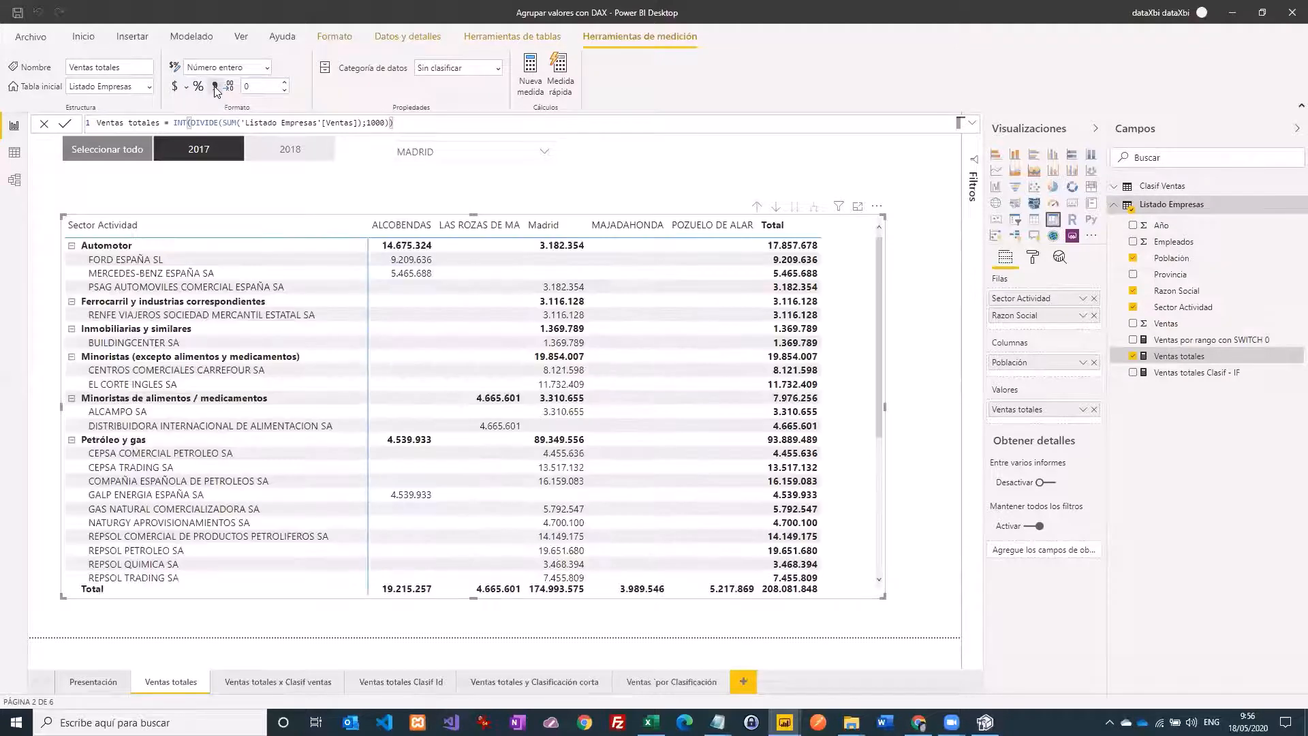
Step: Toggle the 2017 year filter off and on again, and filter Provincia to BARCELONA instead of MADRID
{"action": "left_click", "coordinate": [203, 148]}
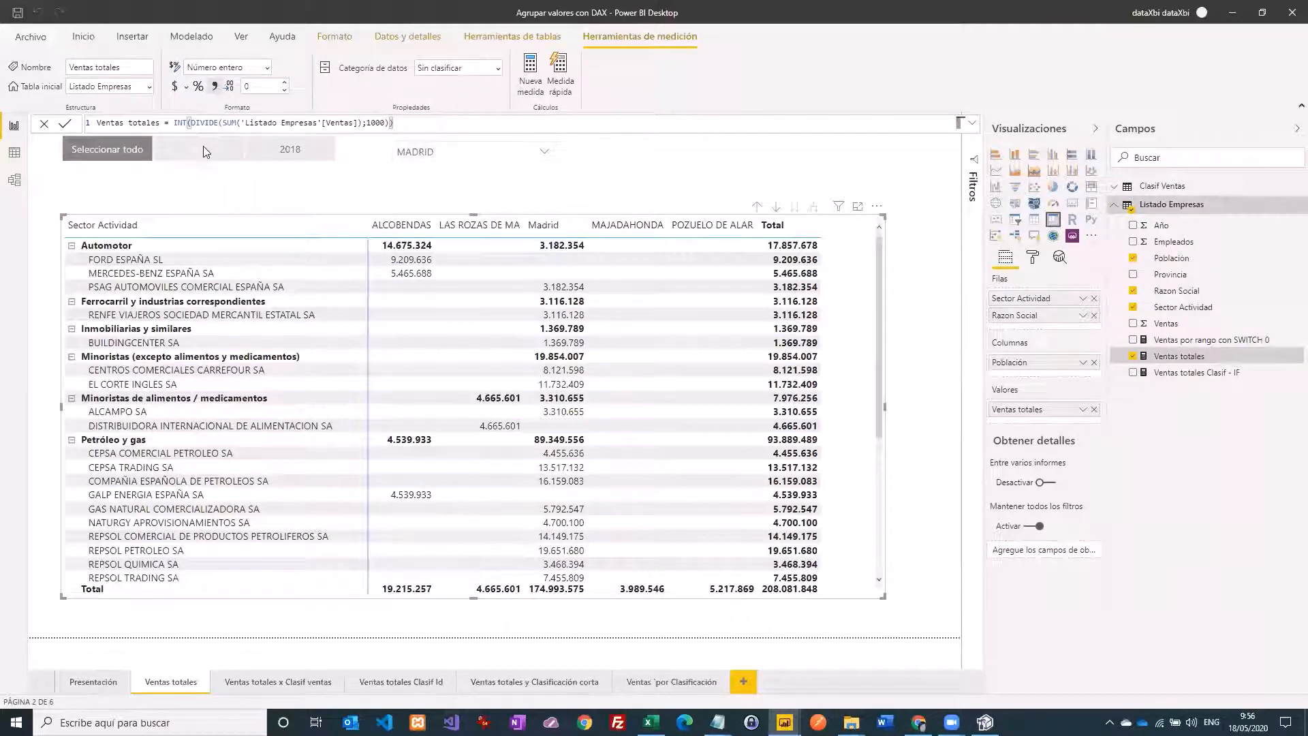
{"action": "left_click", "coordinate": [203, 149]}
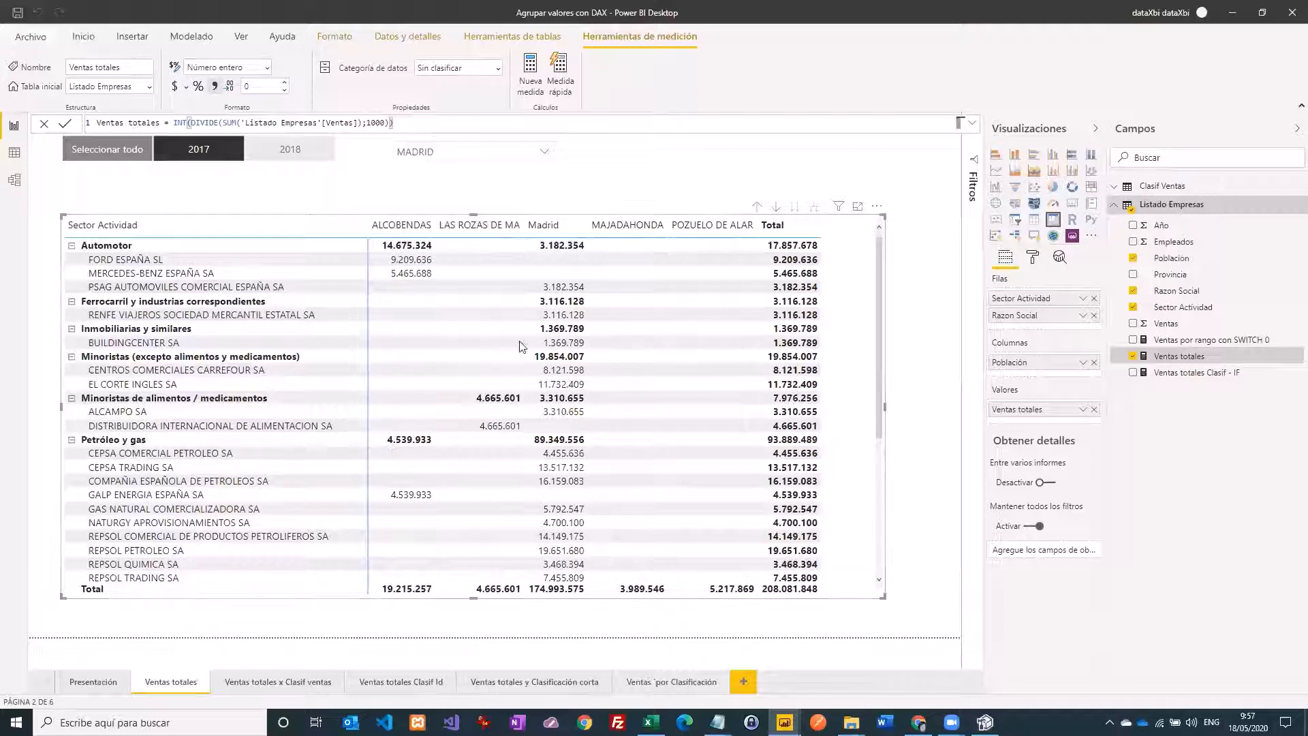
{"action": "left_click", "coordinate": [461, 151]}
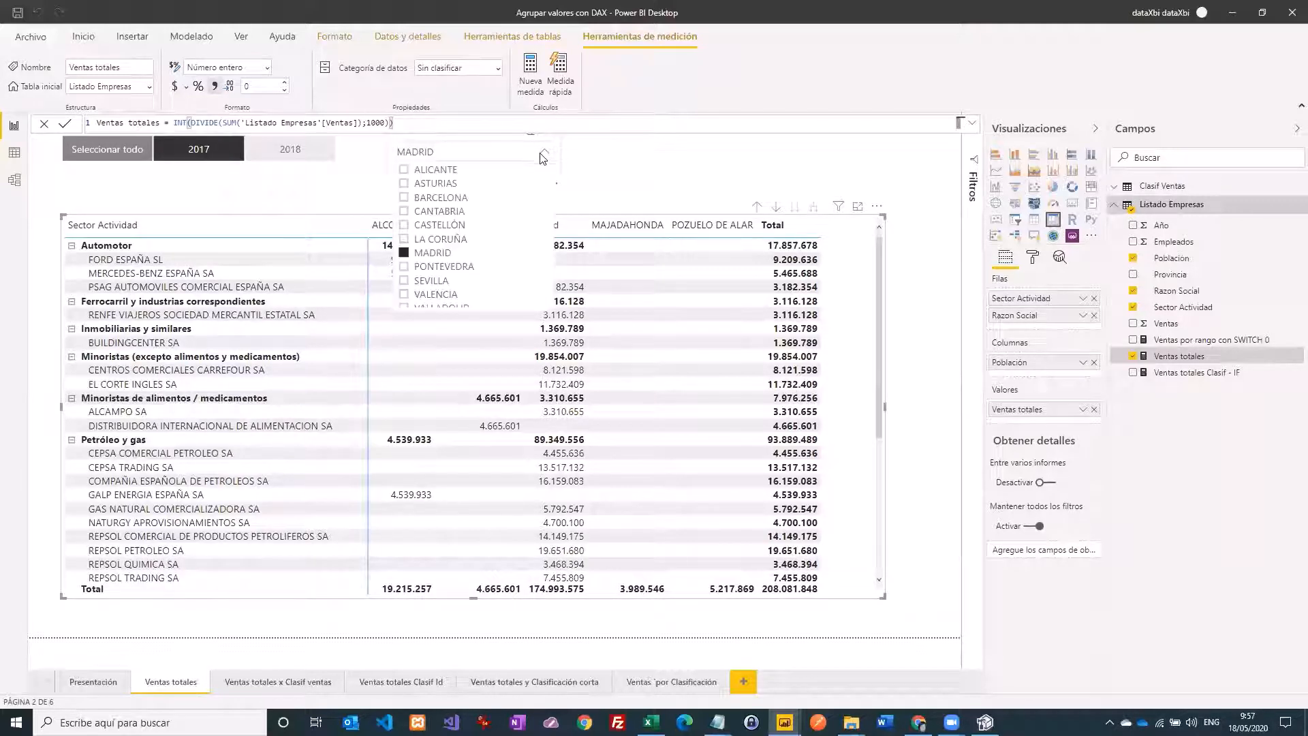
{"action": "left_click", "coordinate": [405, 197]}
{"action": "left_click", "coordinate": [651, 166]}
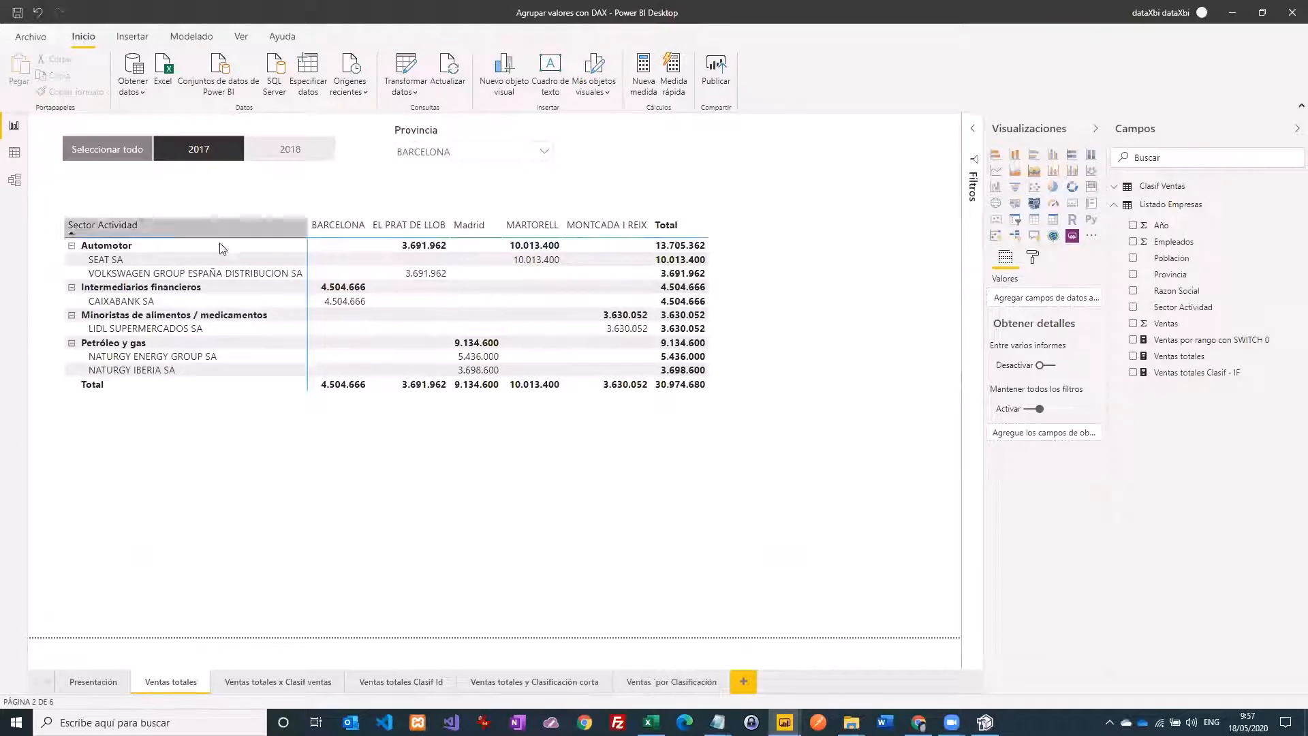
Step: Add 2018 to the year filter of the report page and remove 2017 from it
{"action": "left_click", "coordinate": [747, 222]}
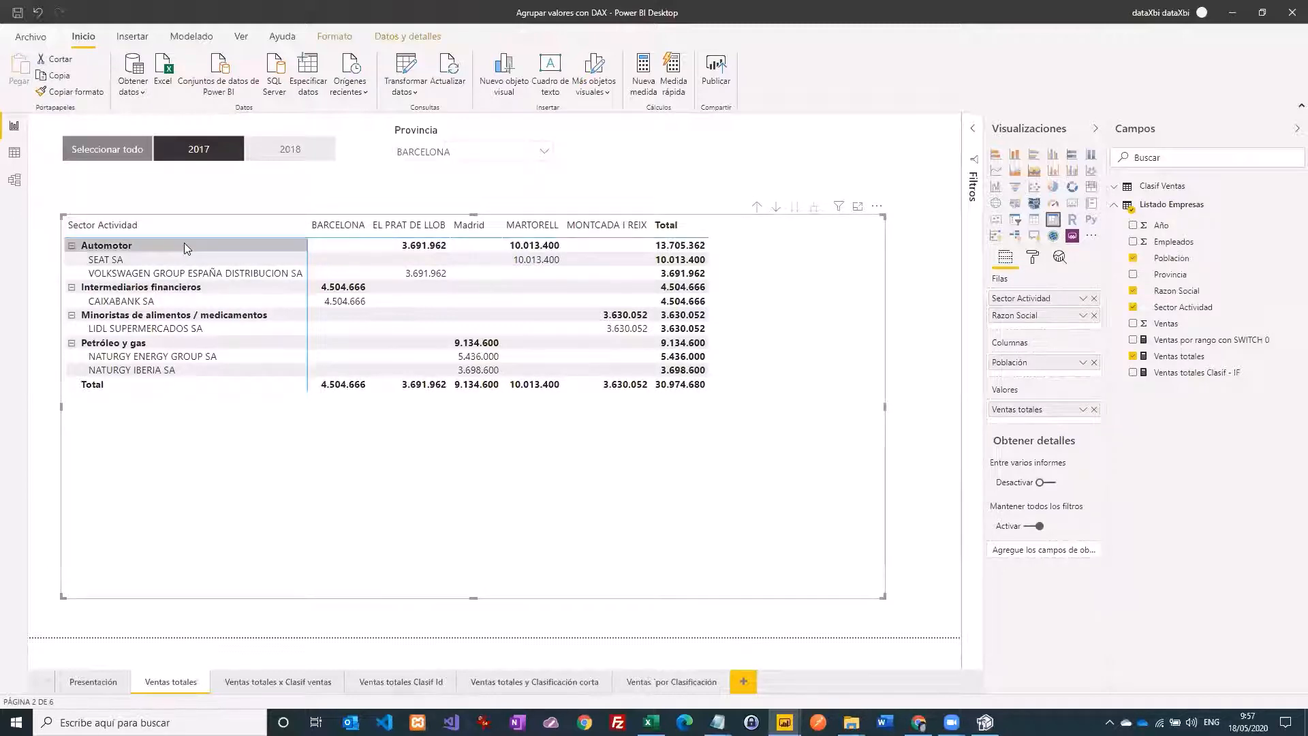
{"action": "left_click", "coordinate": [271, 160], "text": "ctrl"}
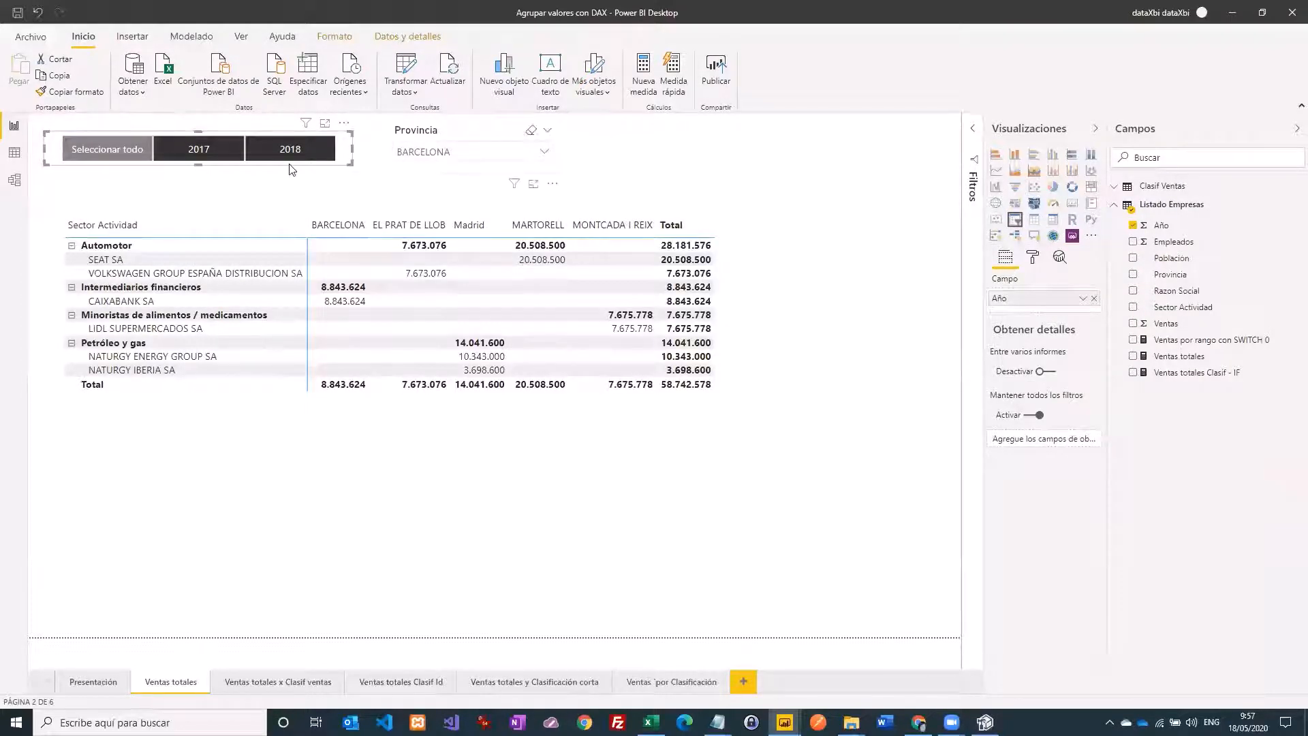
{"action": "left_click", "coordinate": [191, 164], "text": "ctrl"}
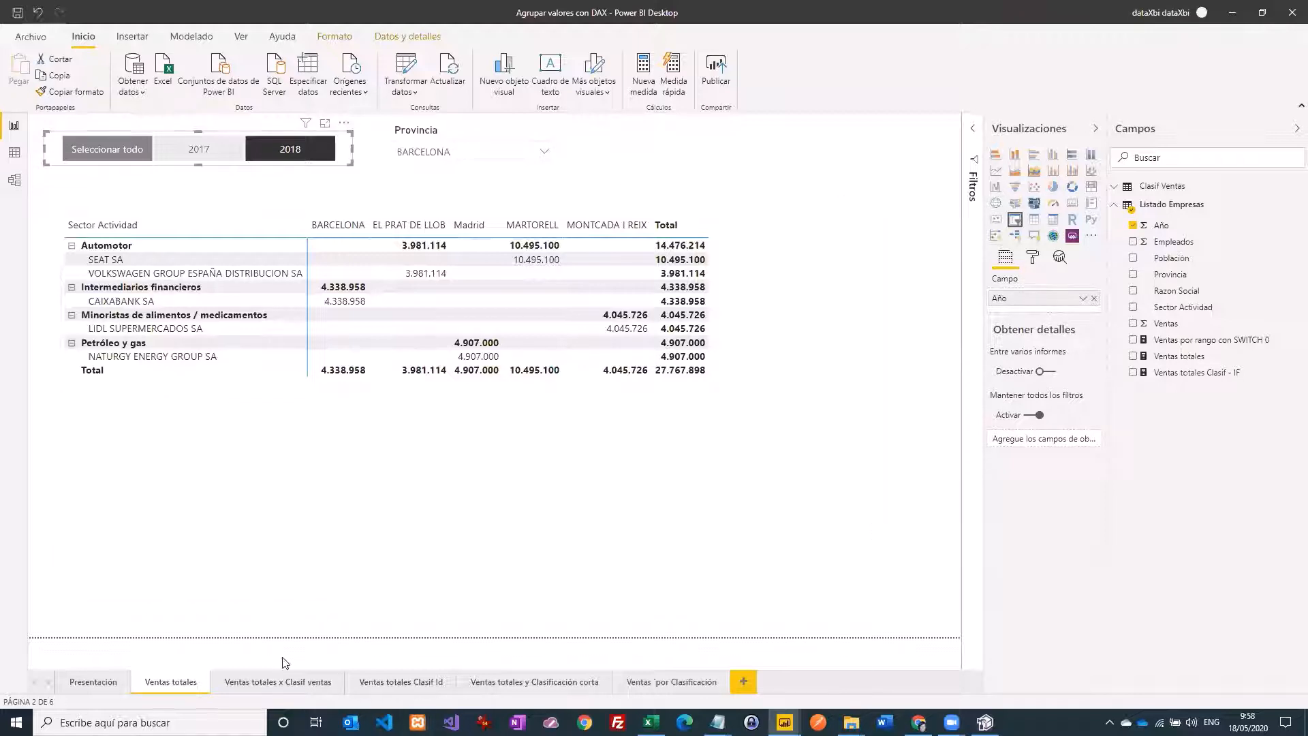
Step: Open the Ventas totales x Clasif ventas report page and view the data rows of the Clasif Ventas table
{"action": "left_click", "coordinate": [271, 684]}
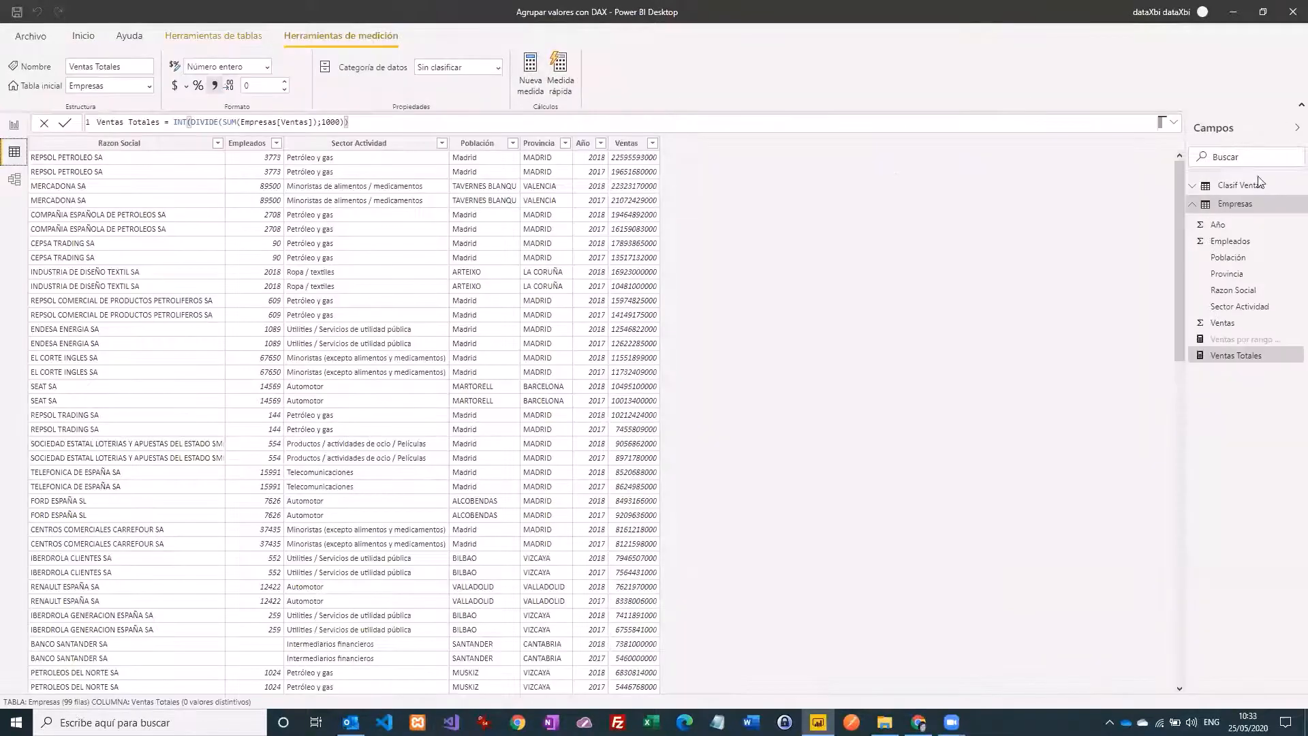
{"action": "left_click", "coordinate": [1249, 190]}
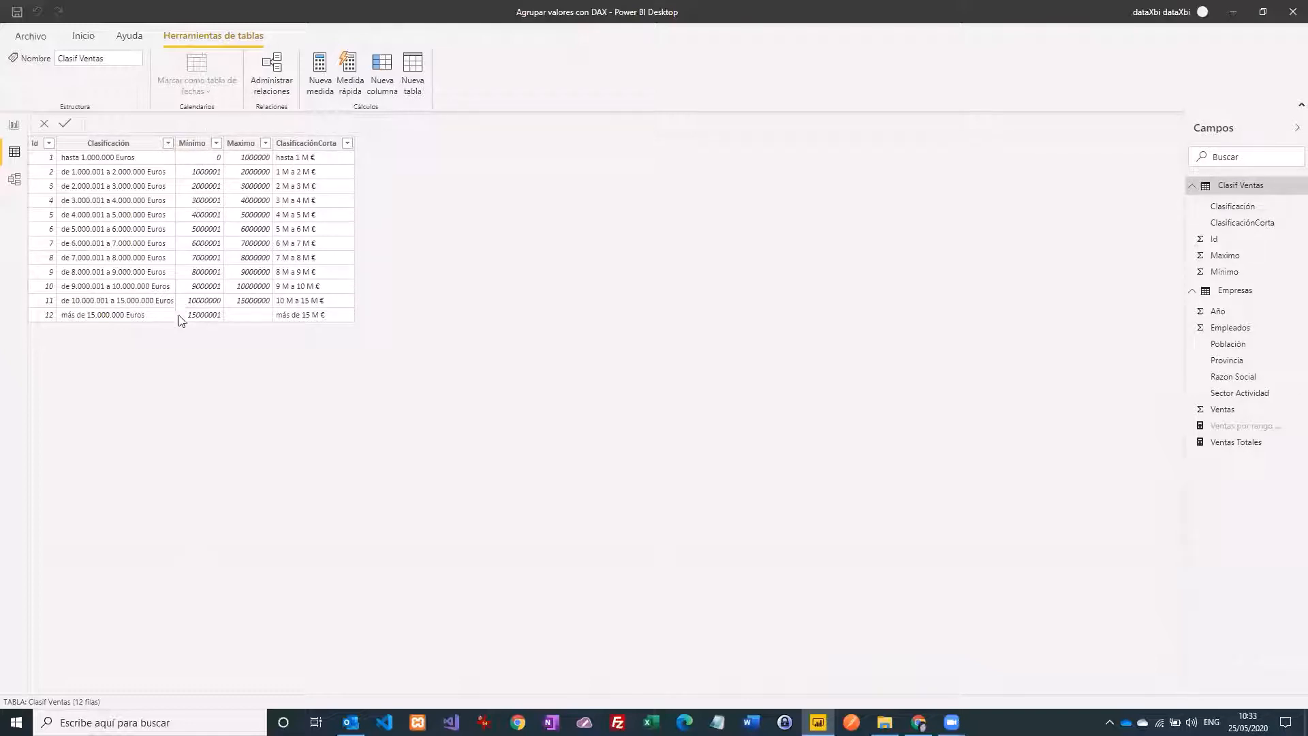
Step: Return to the report and add the Ventas Totales measure to the sector matrix on the Ventas totales Clasif Id page
{"action": "left_click", "coordinate": [14, 126]}
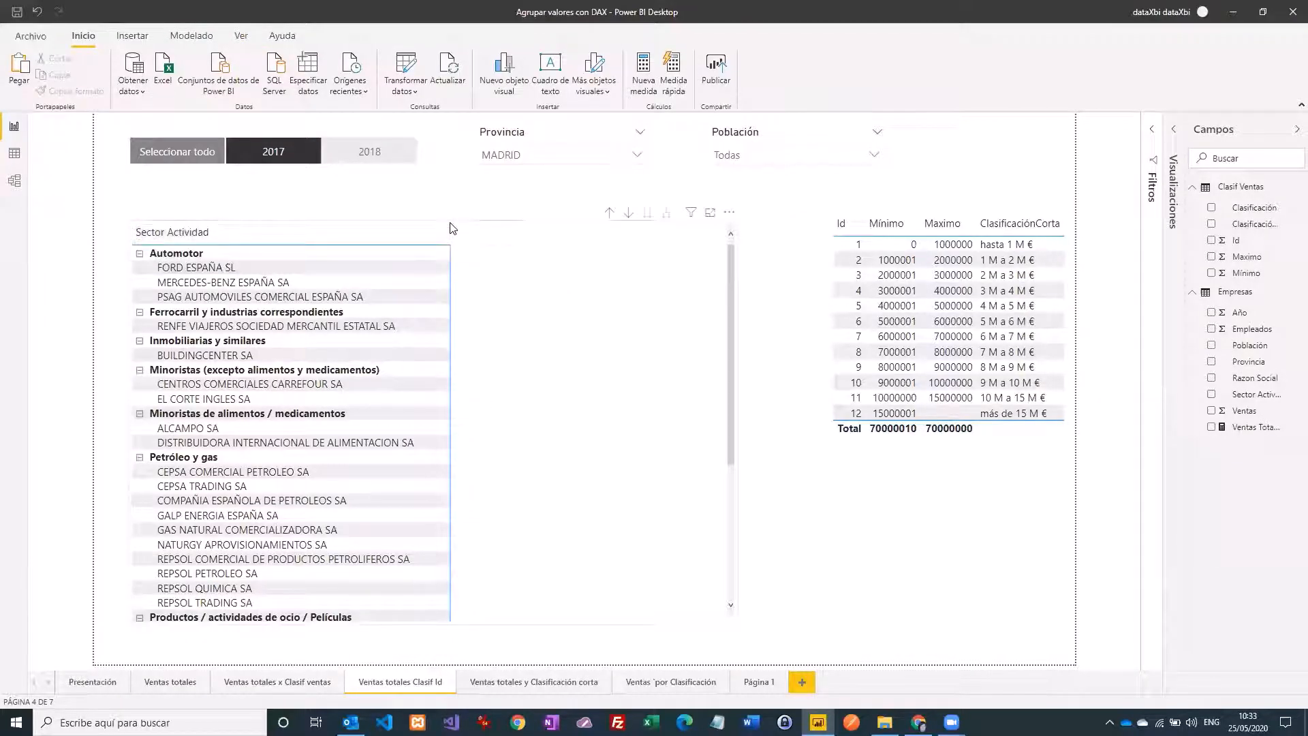
{"action": "left_click", "coordinate": [477, 253]}
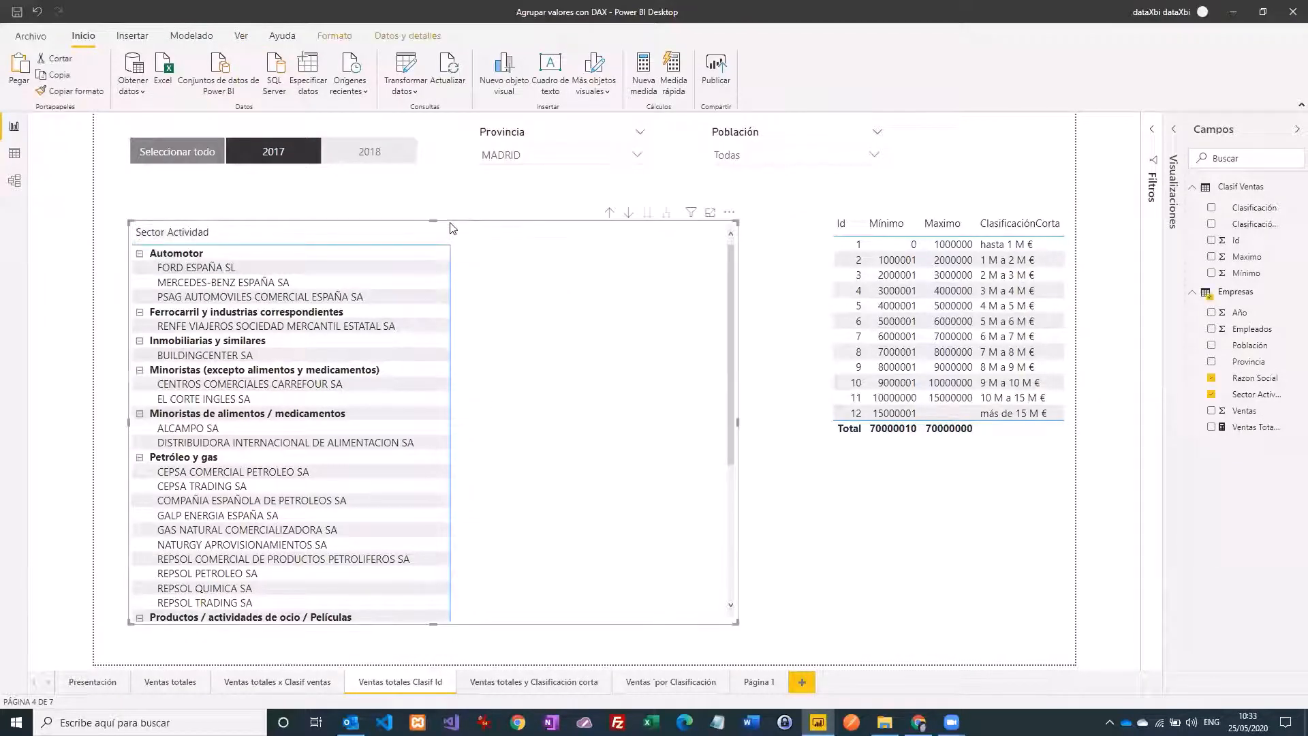
{"action": "left_click", "coordinate": [975, 219]}
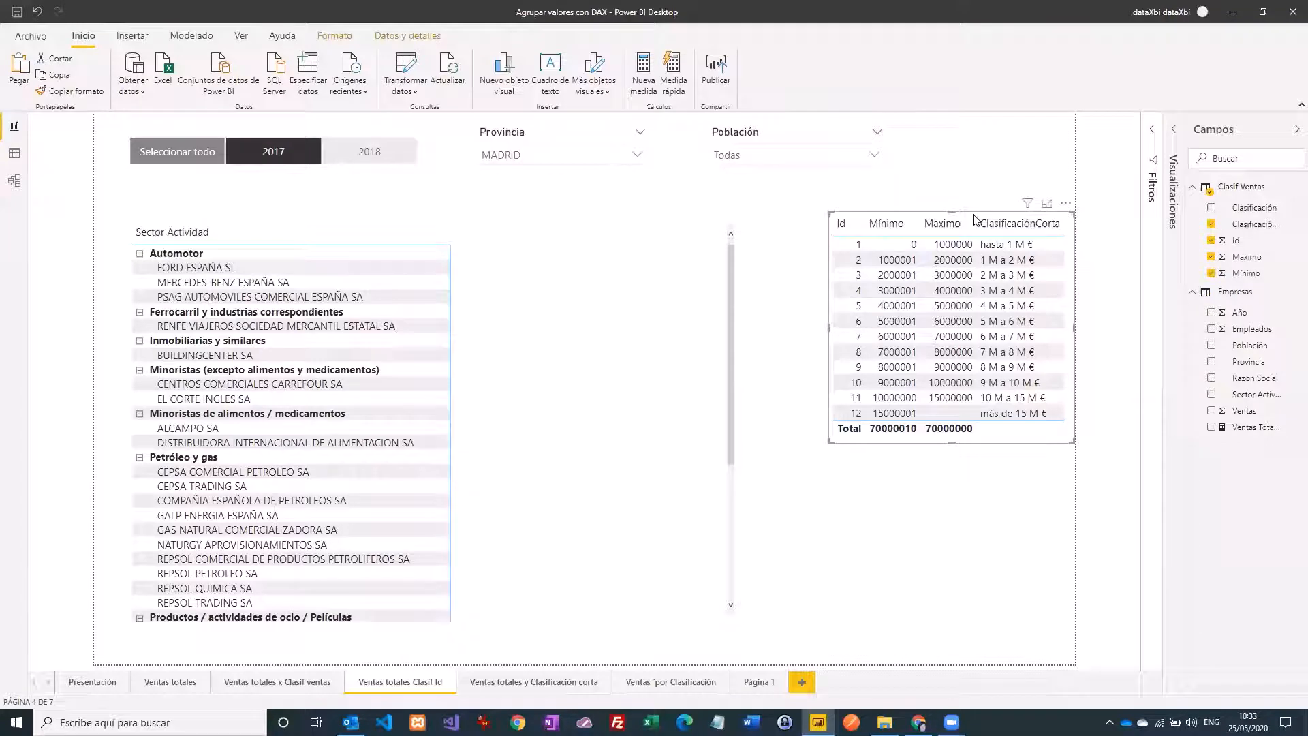
{"action": "left_click", "coordinate": [460, 230]}
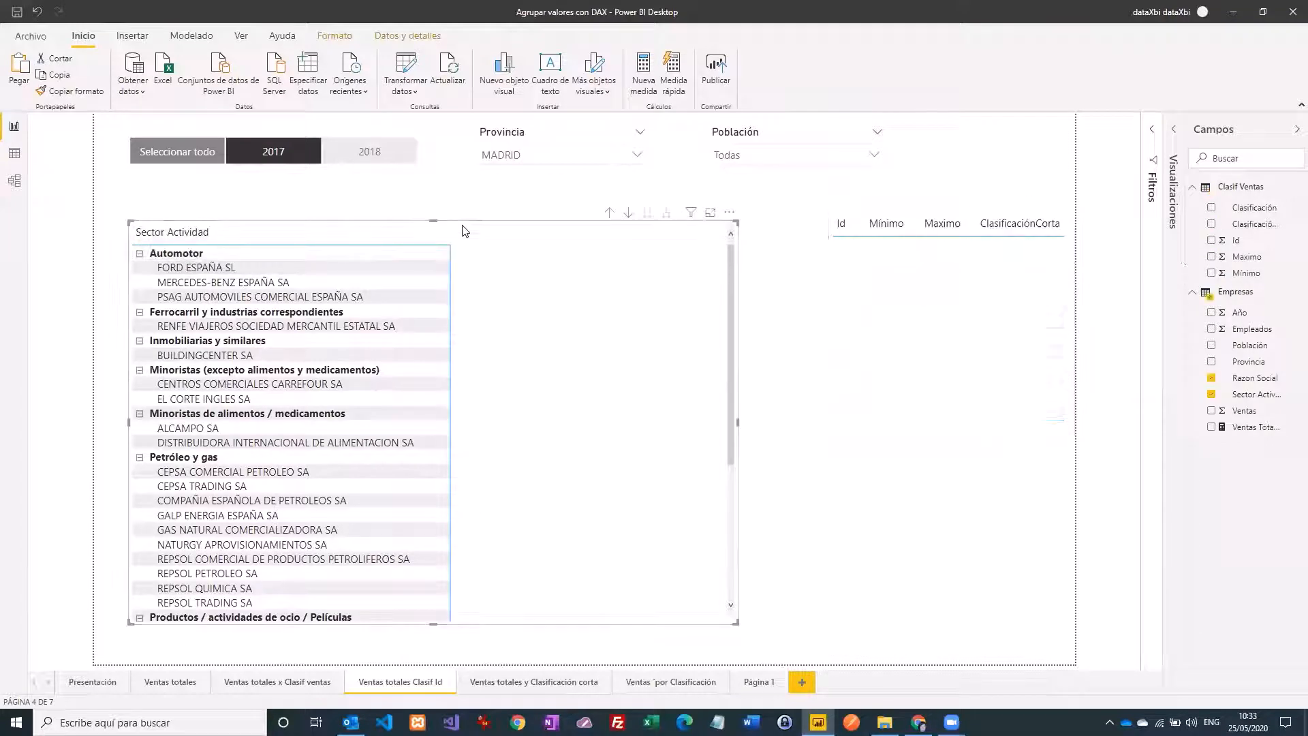
{"action": "left_click", "coordinate": [1211, 427]}
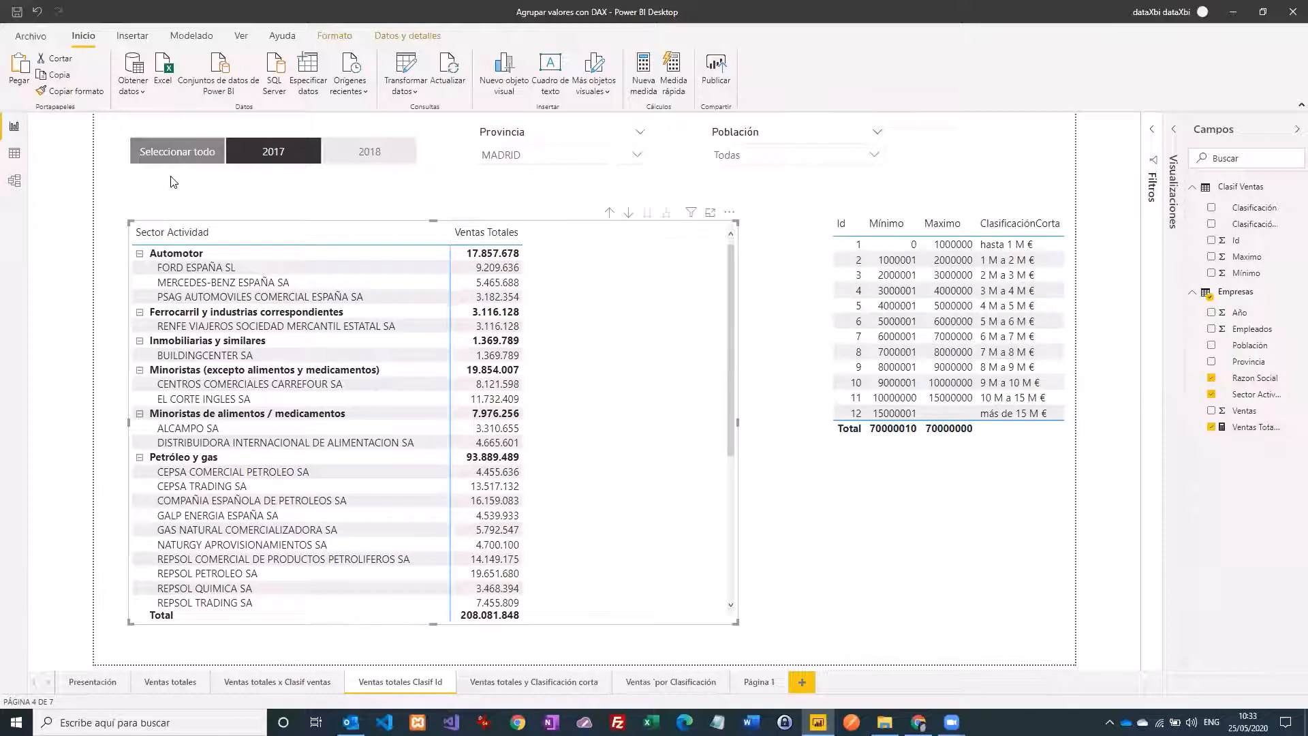
Step: Clear the 2017 year filter on the Ventas totales Clasif Id page and apply it again
{"action": "left_click", "coordinate": [285, 151]}
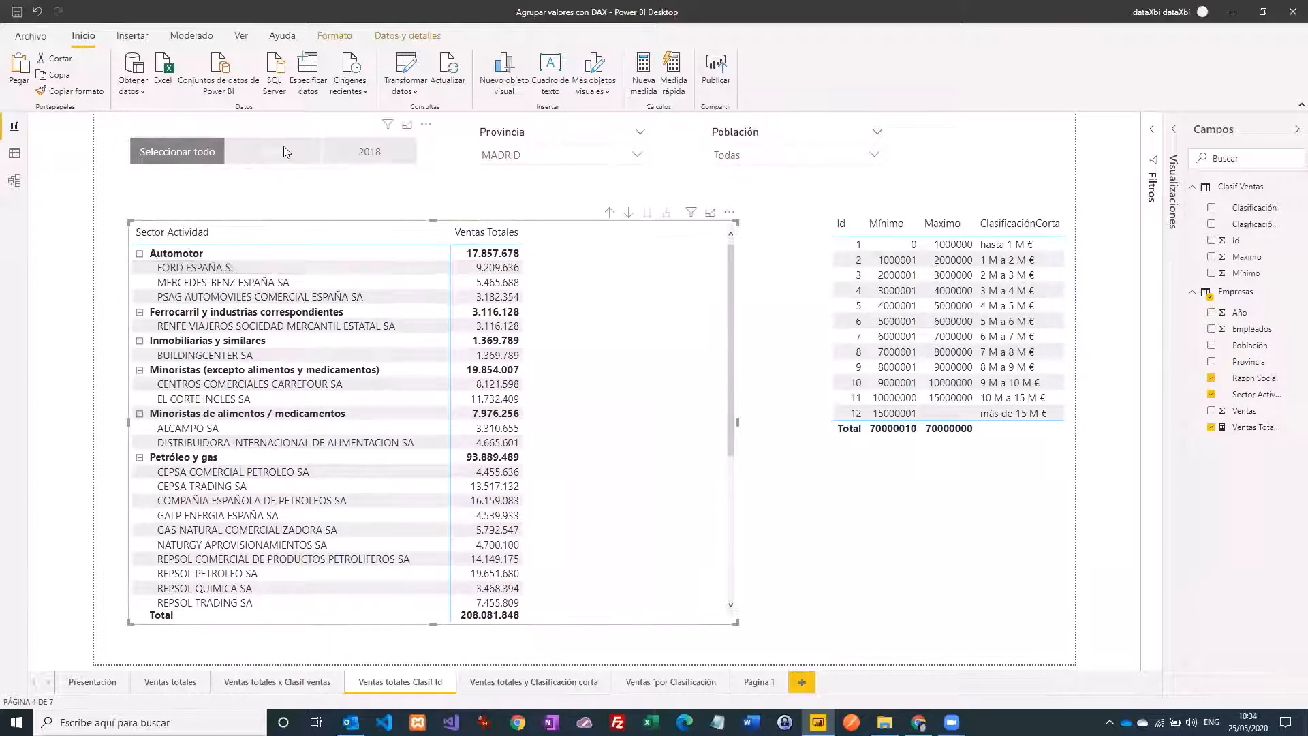
{"action": "left_click", "coordinate": [284, 152]}
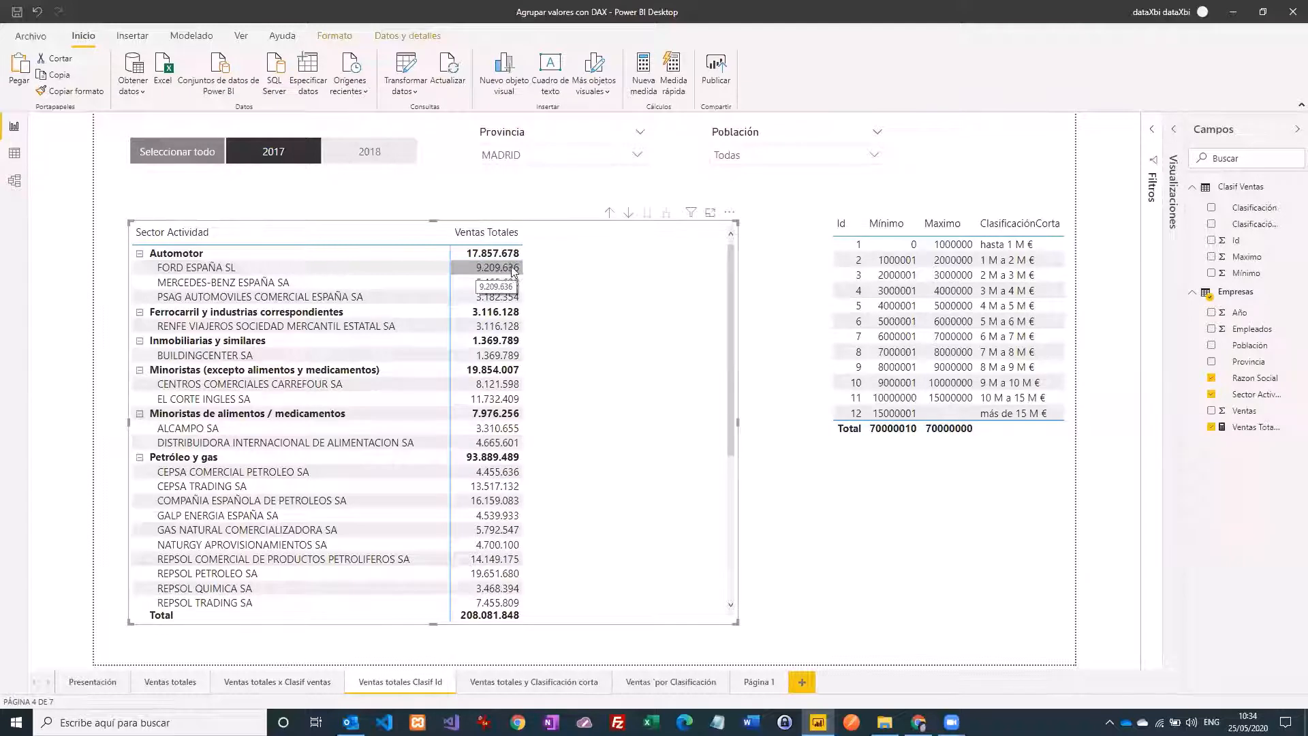
{"action": "left_click", "coordinate": [842, 225]}
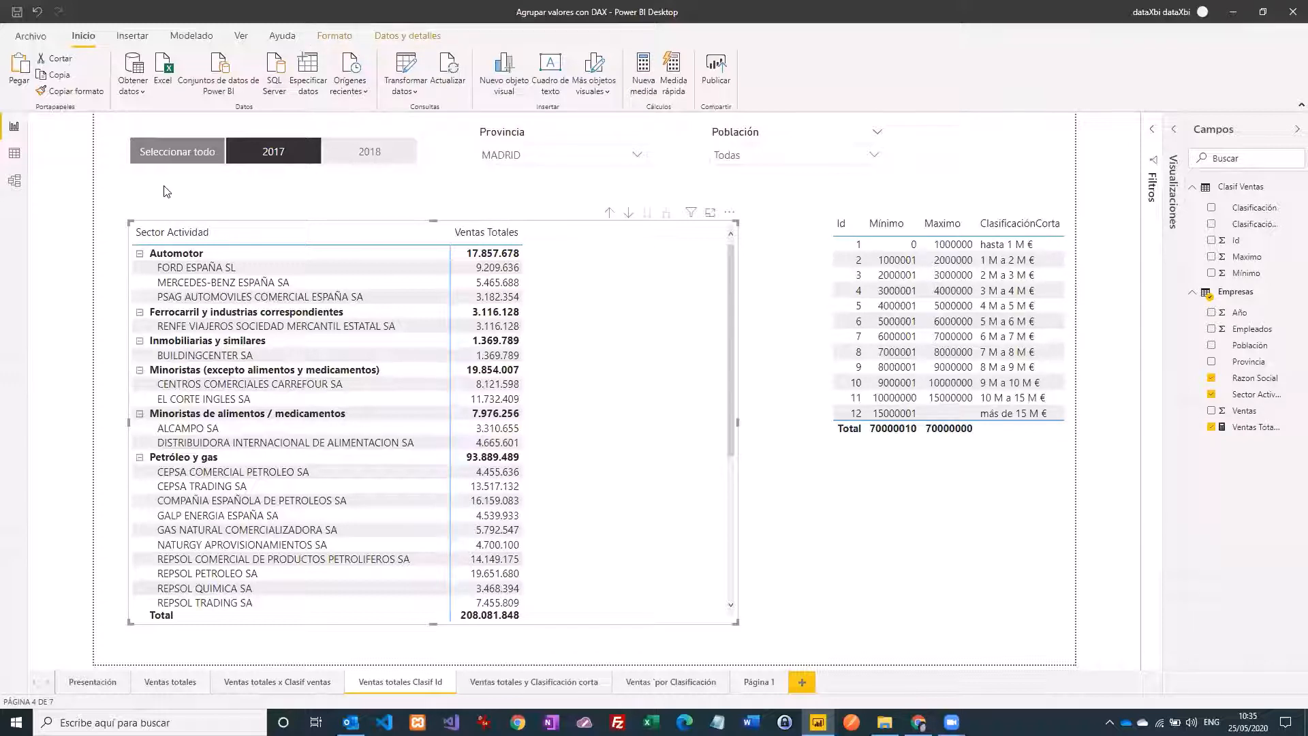
Step: Create a new measure in the Clasif Ventas table and name it Id Clasif Ventas, leaving blank lines for its formula
{"action": "left_click", "coordinate": [644, 70]}
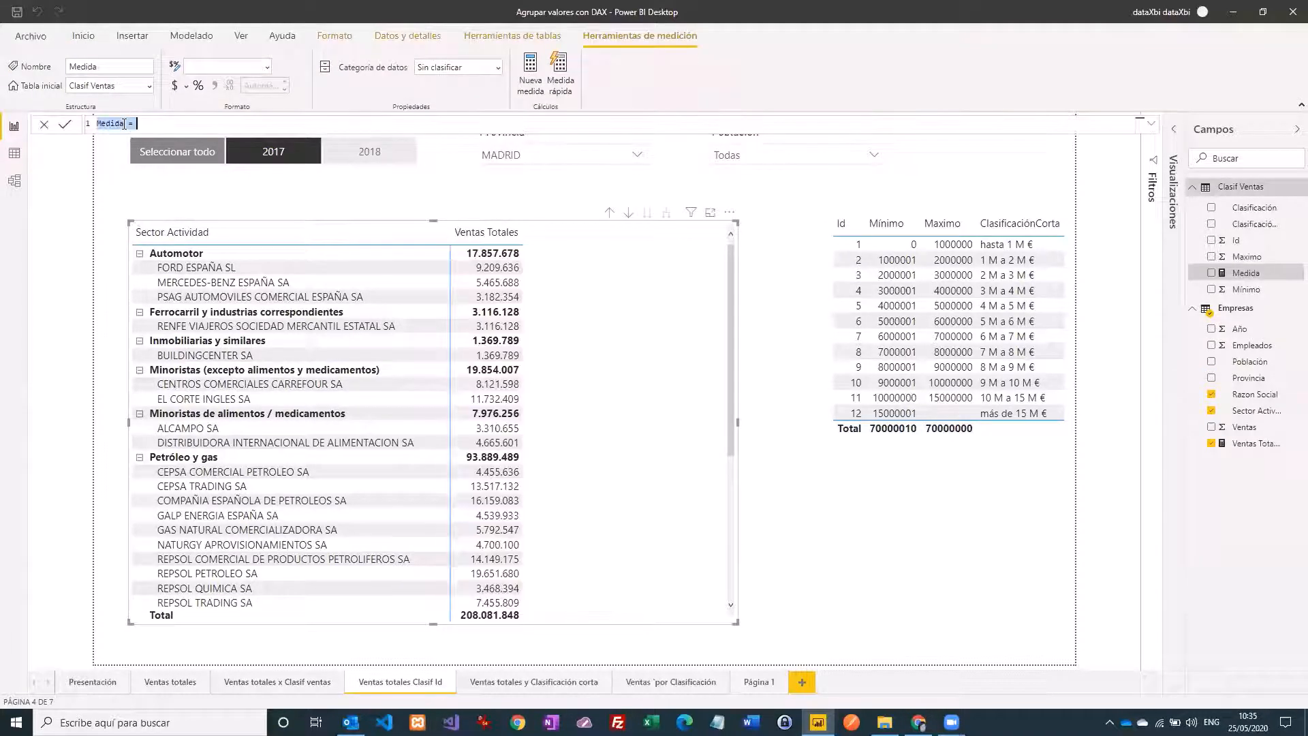
{"action": "left_click_drag", "start_coordinate": [125, 122], "coordinate": [83, 125]}
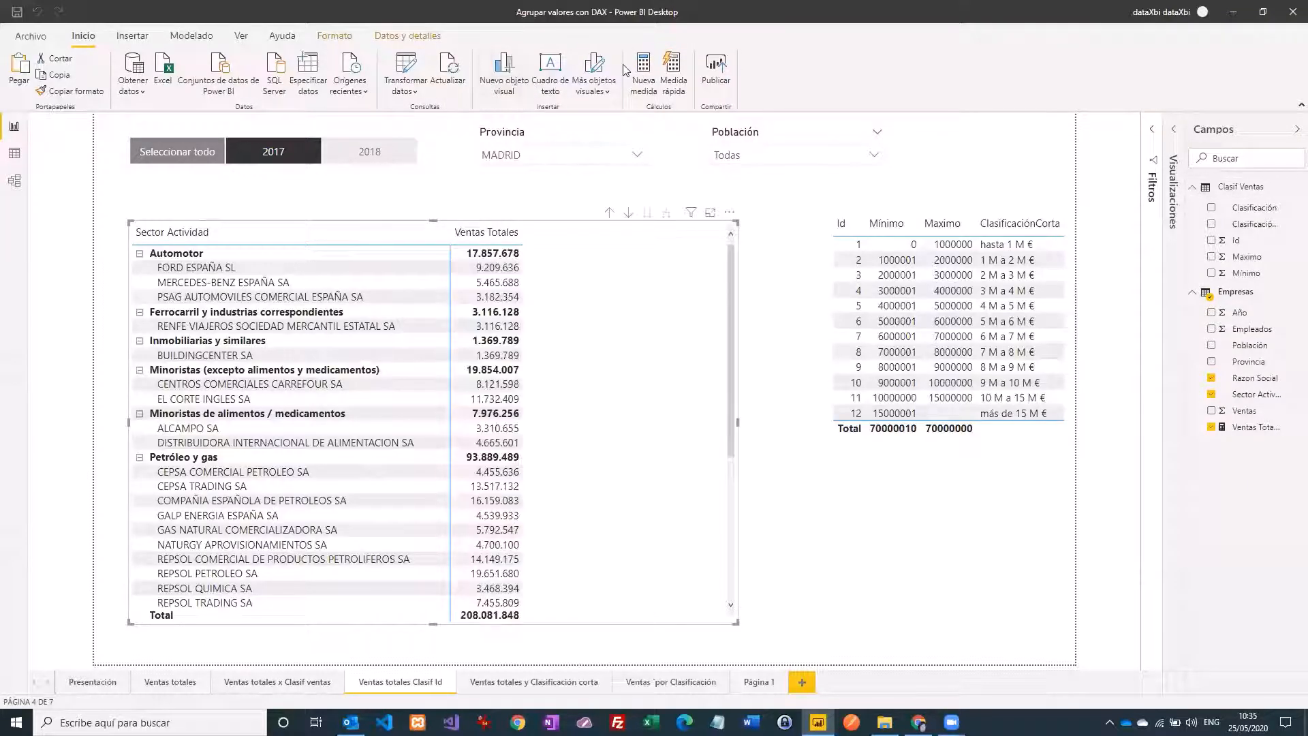
{"action": "left_click", "coordinate": [127, 123]}
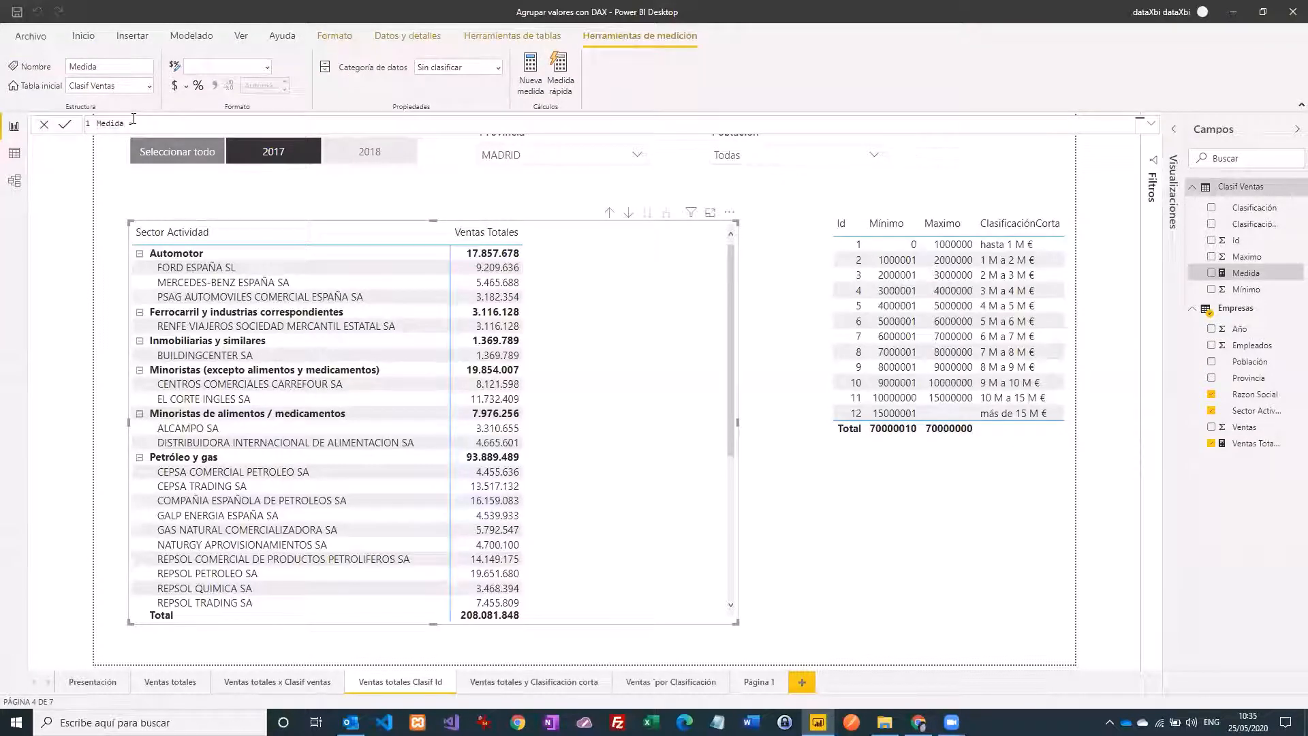
{"action": "key", "text": "BackSpace"}
{"action": "key", "text": "BackSpace"}
{"action": "key", "text": "BackSpace"}
{"action": "key", "text": "BackSpace"}
{"action": "key", "text": "BackSpace"}
{"action": "type", "text": "Id Clasif Venta"}
{"action": "key", "text": "shift+Return"}
{"action": "key", "text": "shift+Return"}
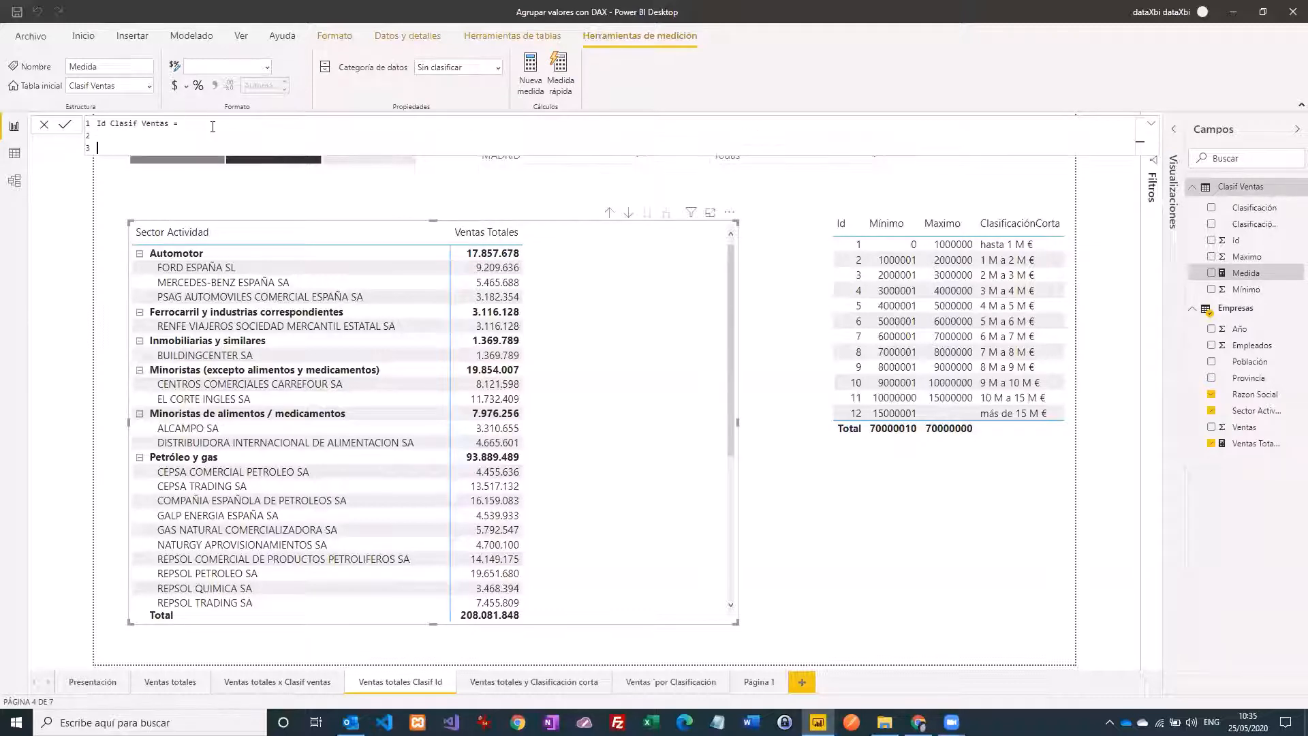
Step: Write the measure's filter expression as FILTER(ALL('Clasif Ventas');'Clasif Ventas'[Mínimo] <= [Ventas Totales])
{"action": "type", "text": "FIL"}
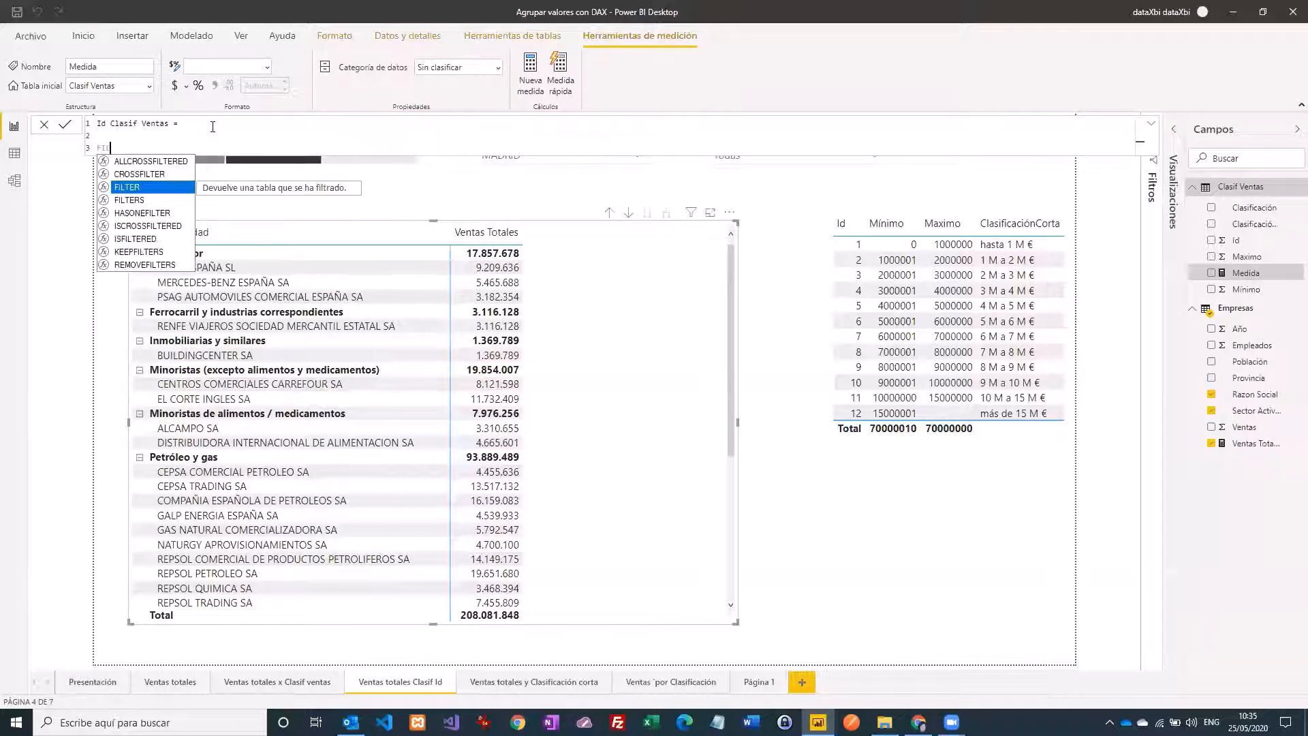
{"action": "type", "text": "TER("}
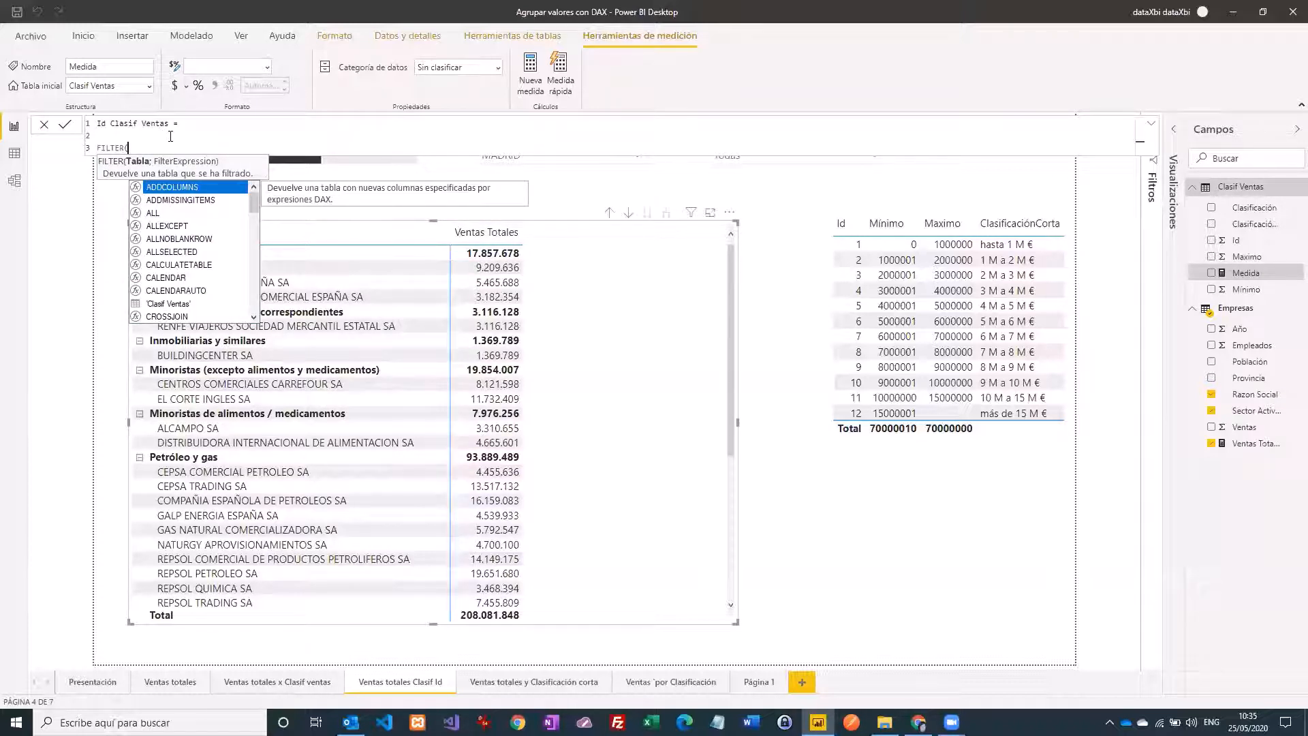
{"action": "type", "text": "ALL("}
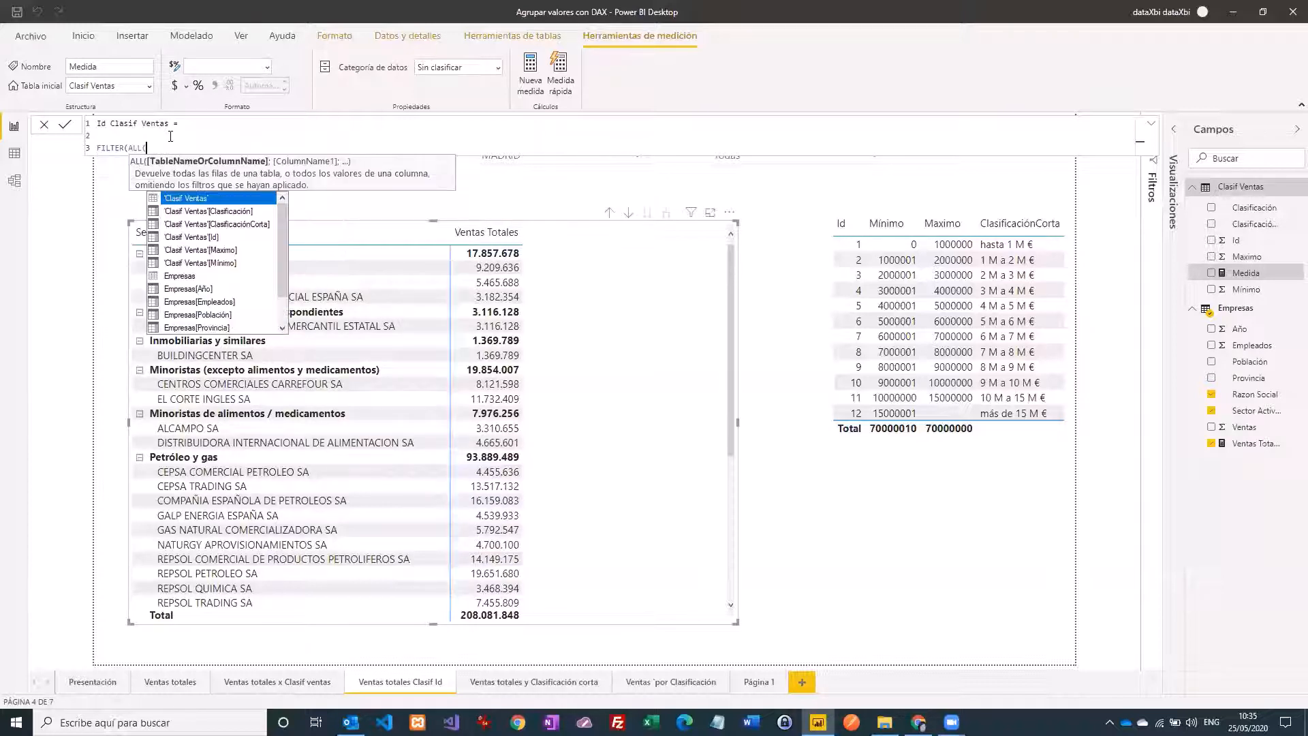
{"action": "left_click", "coordinate": [212, 199]}
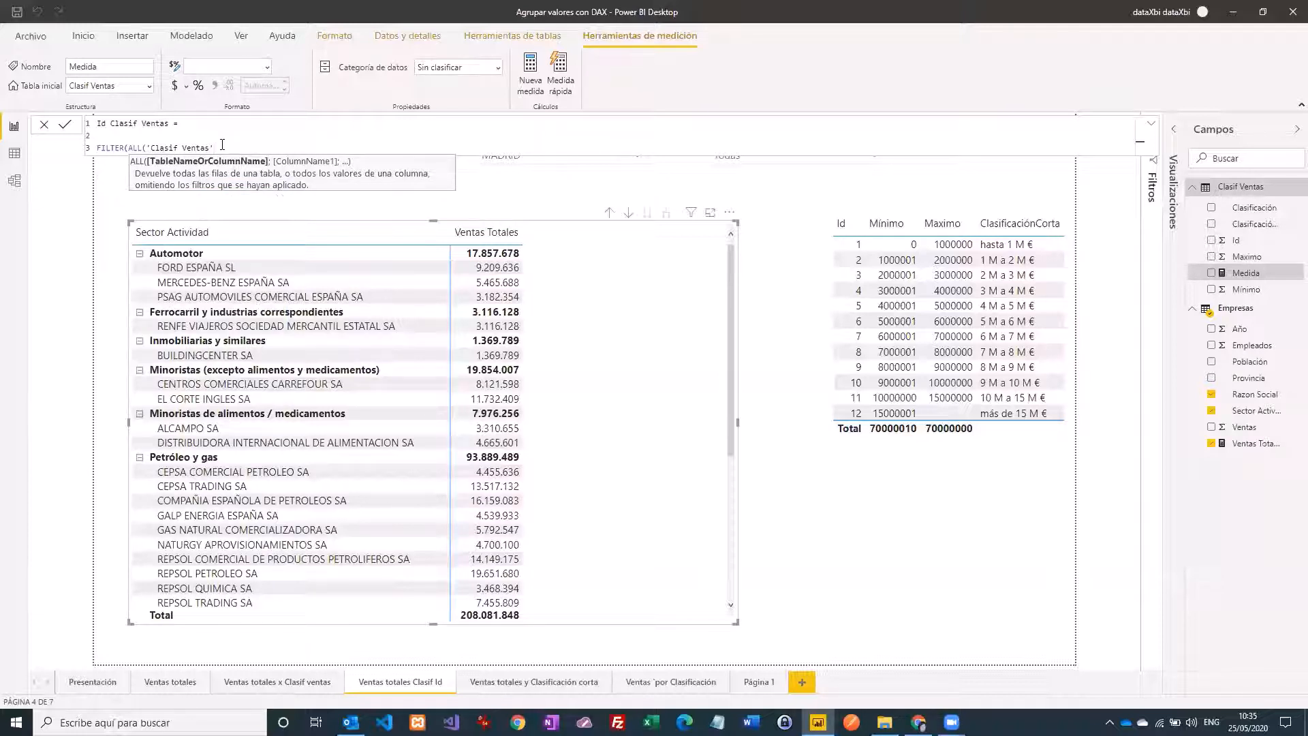
{"action": "type", "text": ")"}
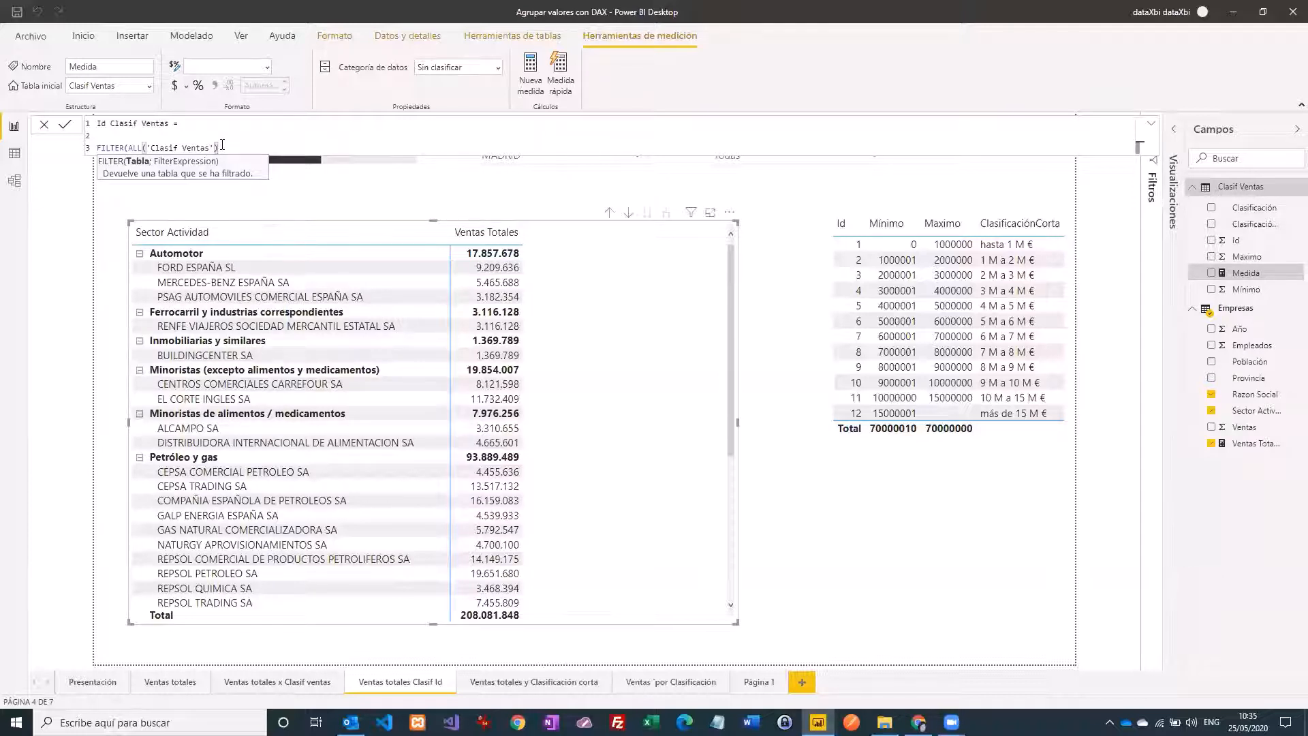
{"action": "type", "text": ";M"}
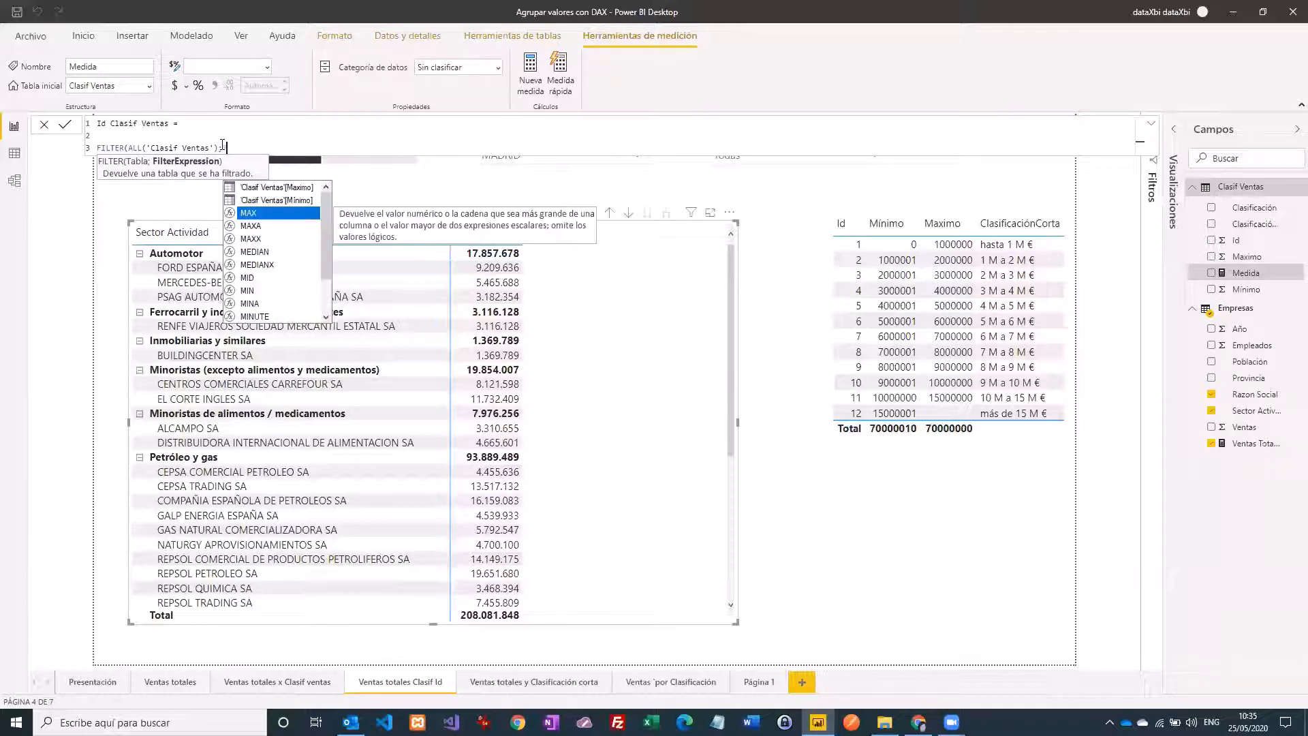
{"action": "left_click", "coordinate": [268, 200]}
{"action": "key", "text": "Tab"}
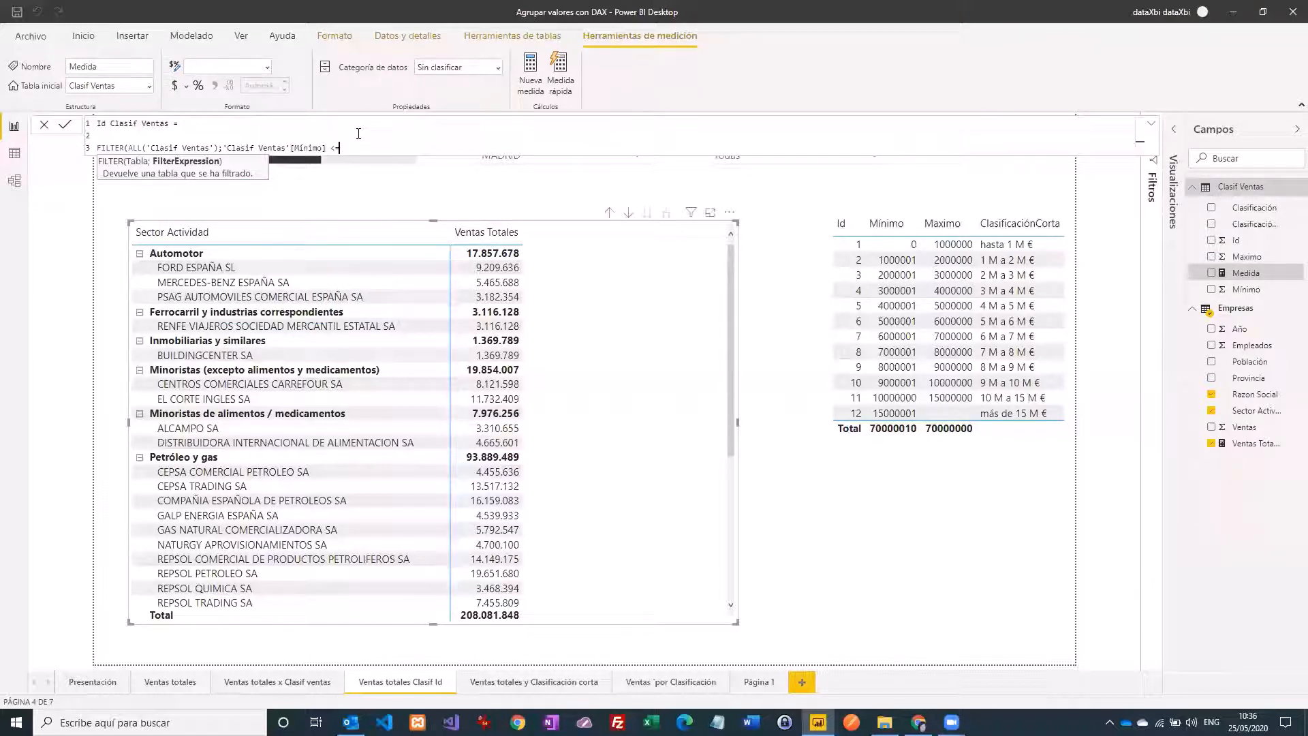
{"action": "type", "text": "<= ver"}
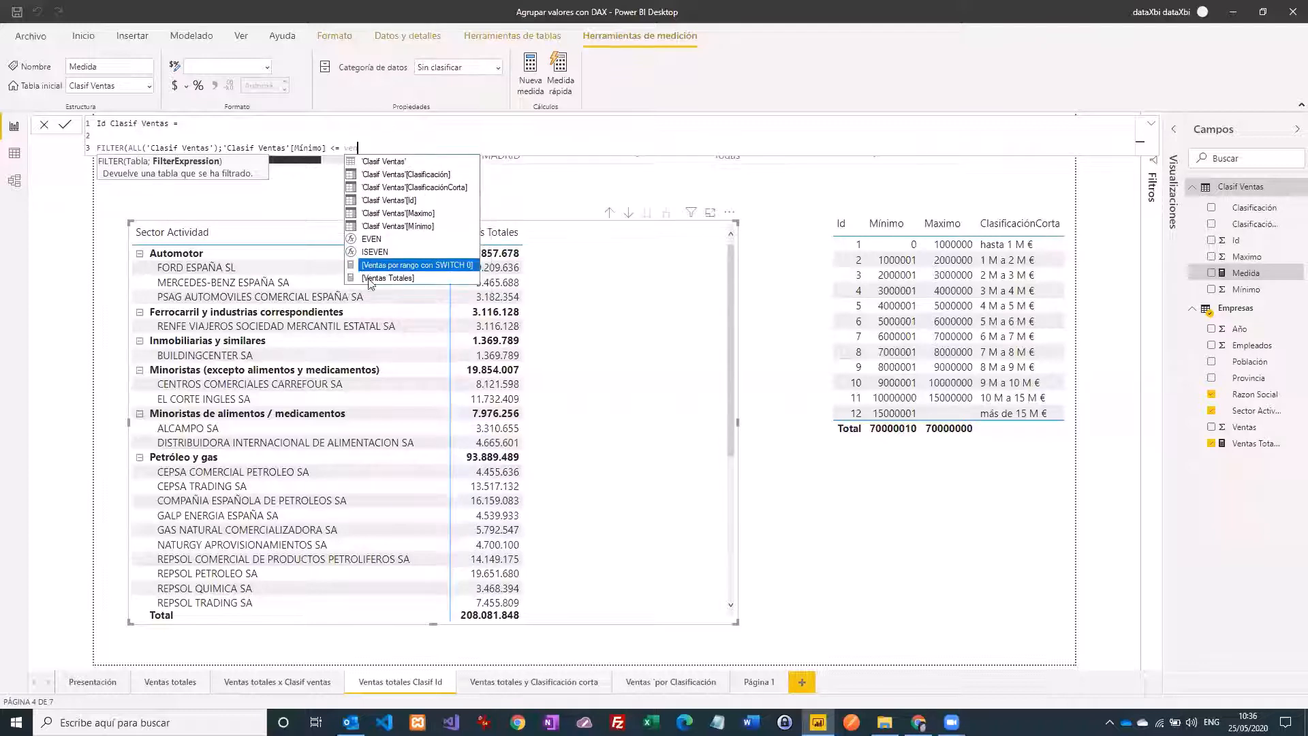
{"action": "key", "text": "Down"}
{"action": "key", "text": "Tab"}
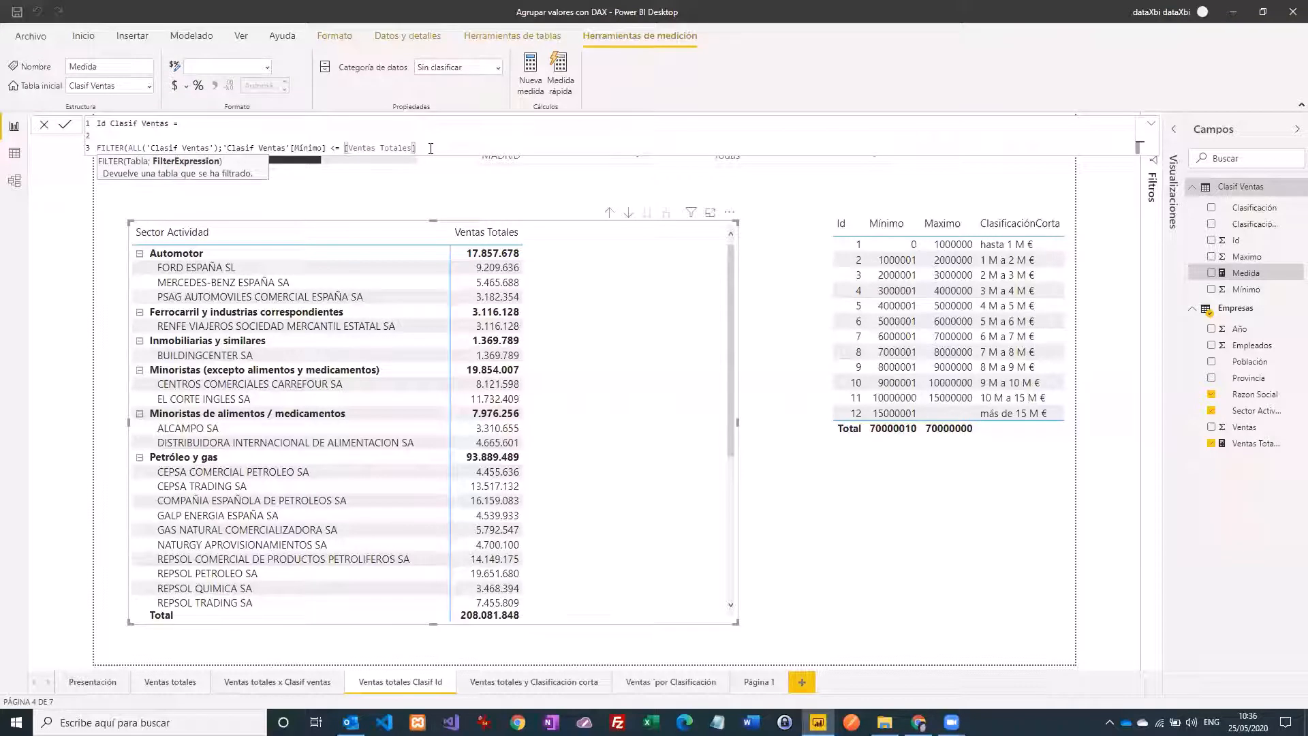
{"action": "type", "text": ")"}
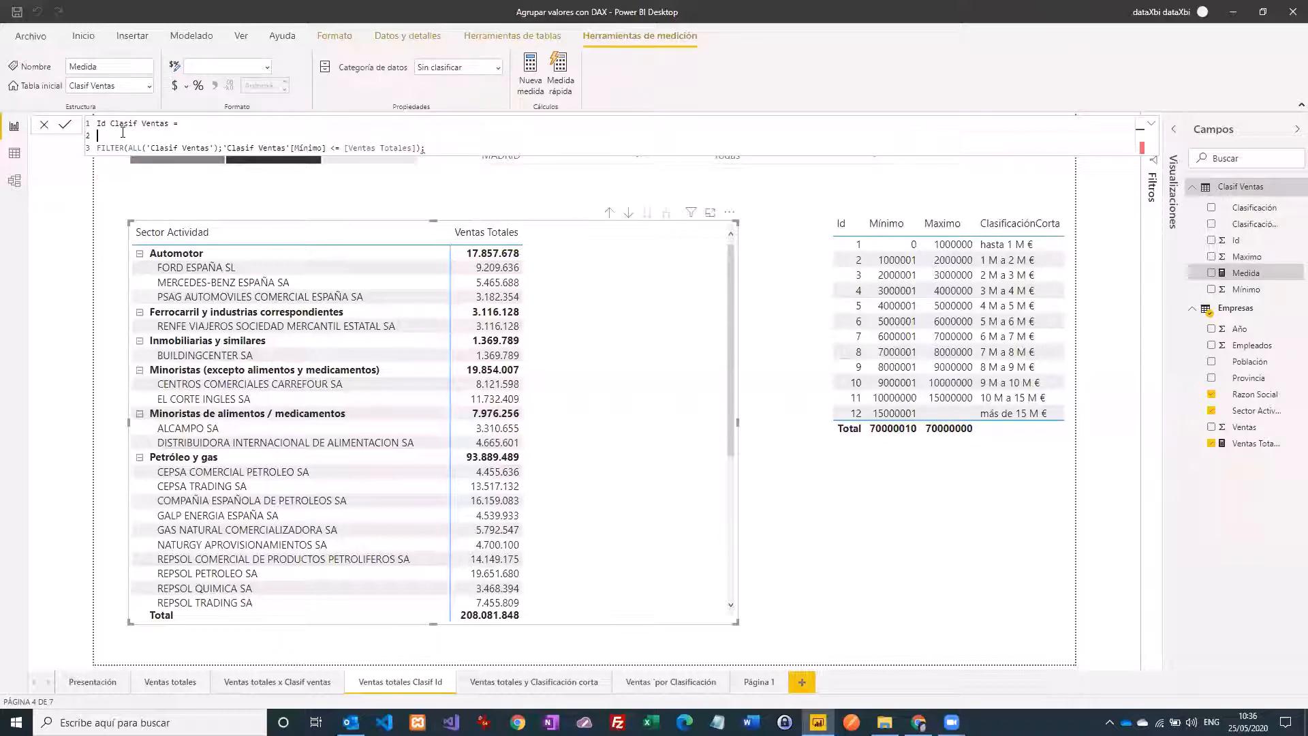
Step: Wrap the FILTER expression in MAXX with 'Clasif Ventas'[Id] as the evaluated expression and commit the Id Clasif Ventas measure
{"action": "type", "text": "MAXX"}
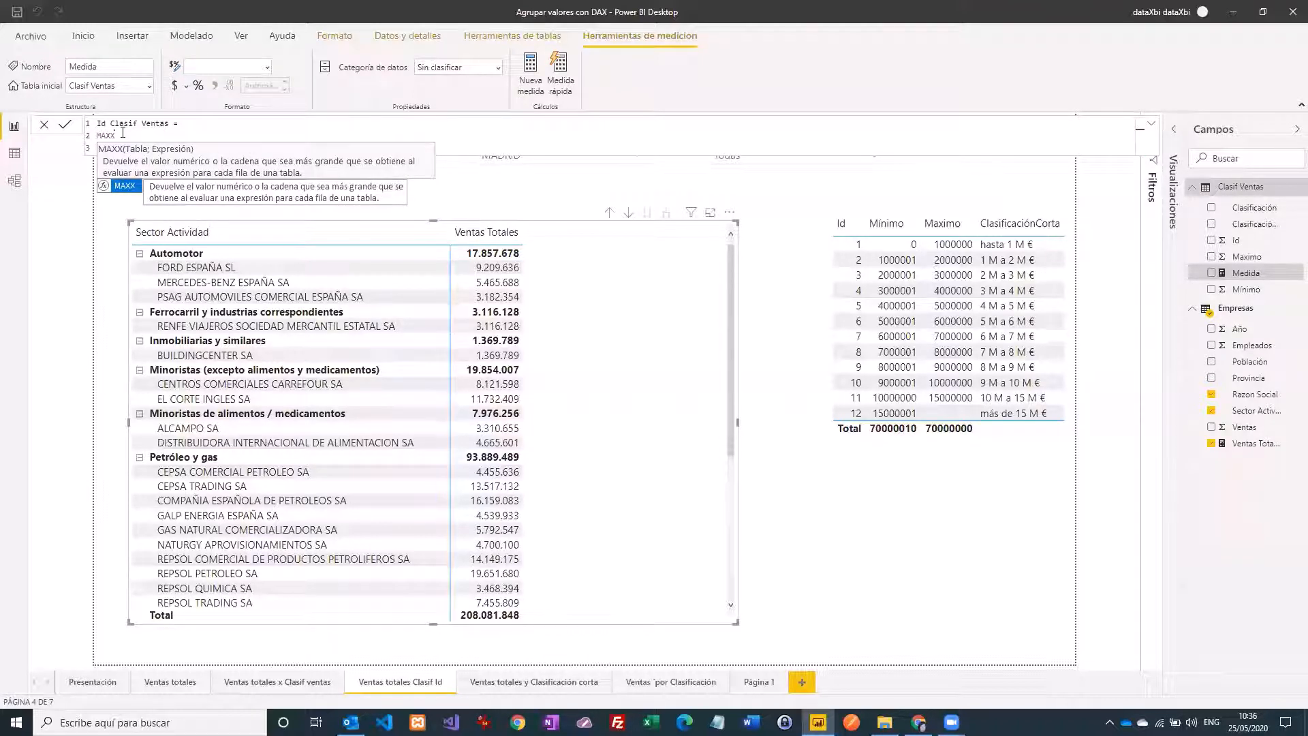
{"action": "type", "text": "("}
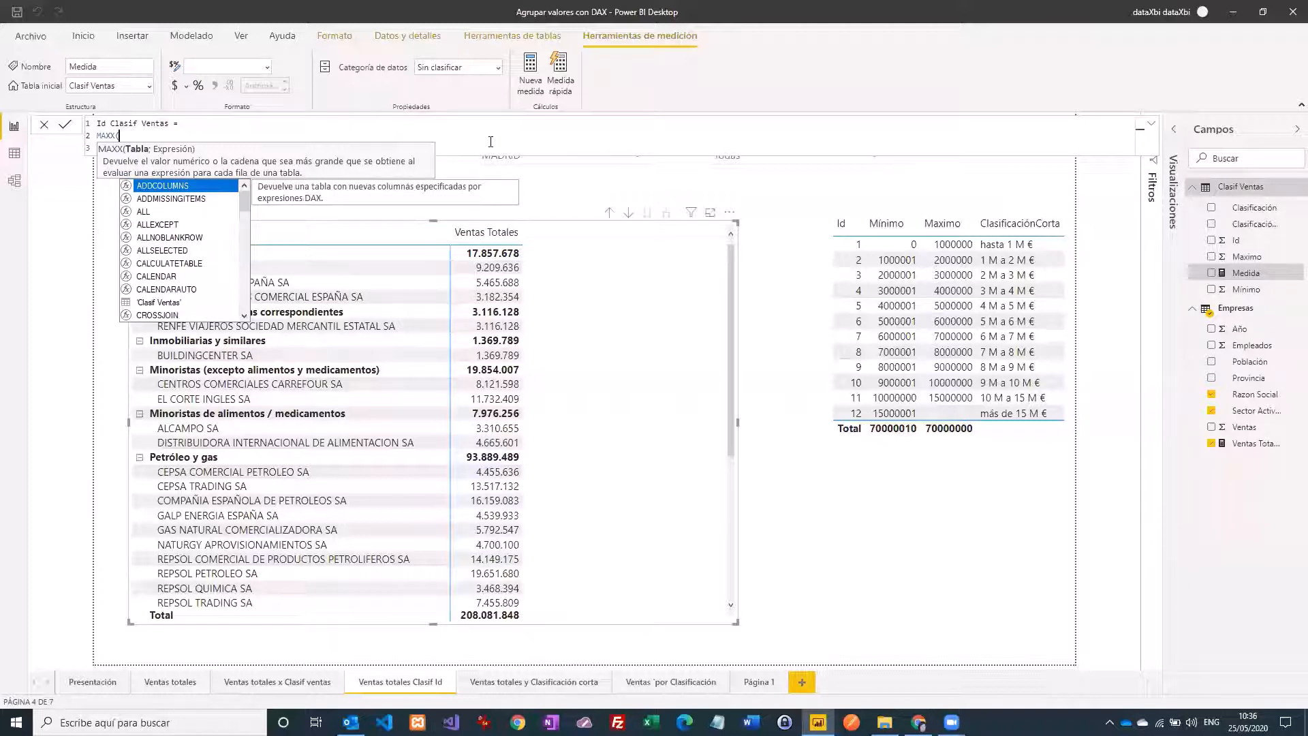
{"action": "type", "text": "FILTER(ALL('Clasif Ventas');'Clasif Ventas'[Mínimo] <= [Ventas Totales]);"}
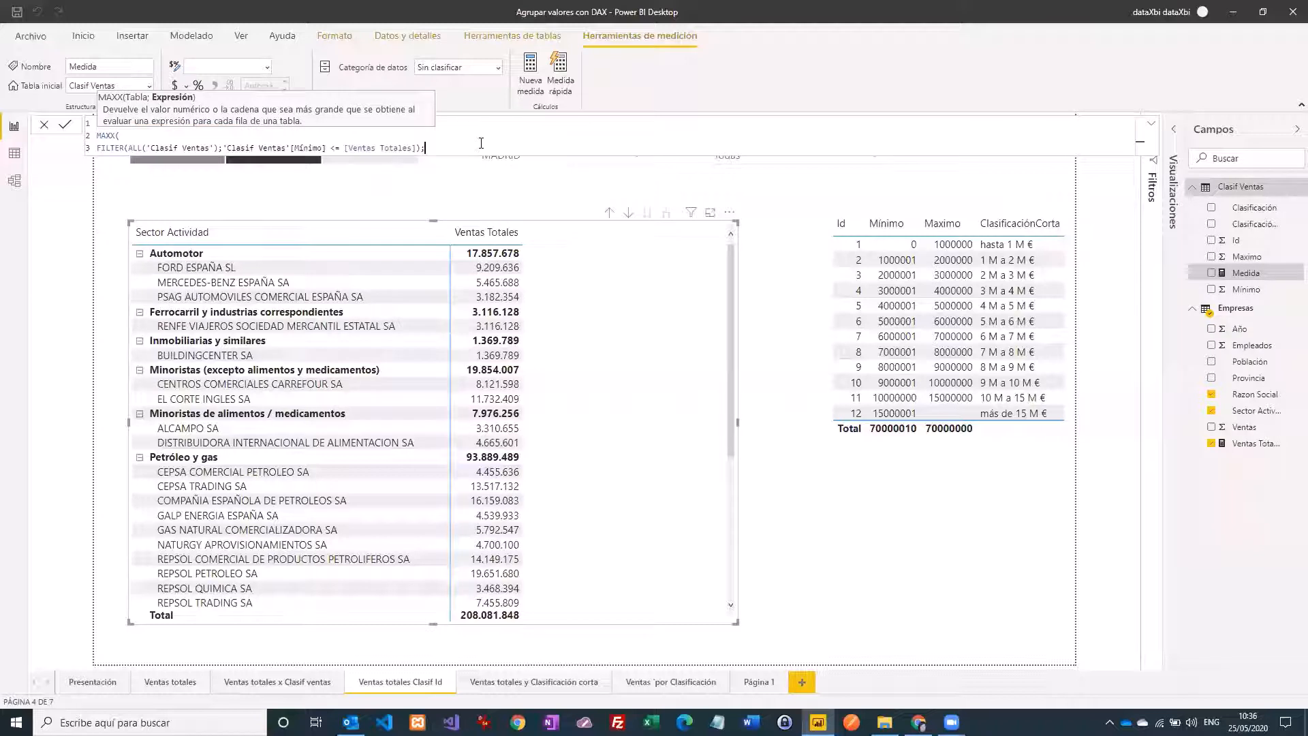
{"action": "type", "text": "Id"}
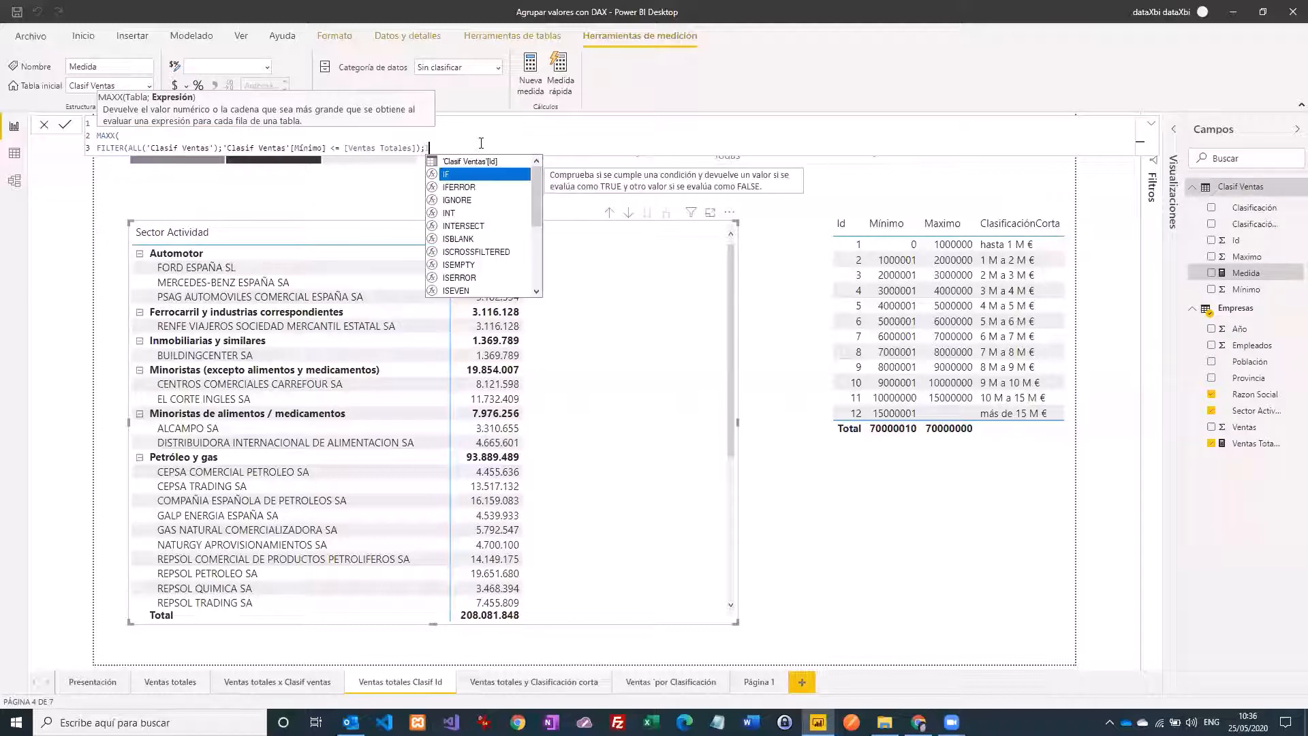
{"action": "left_click", "coordinate": [474, 161]}
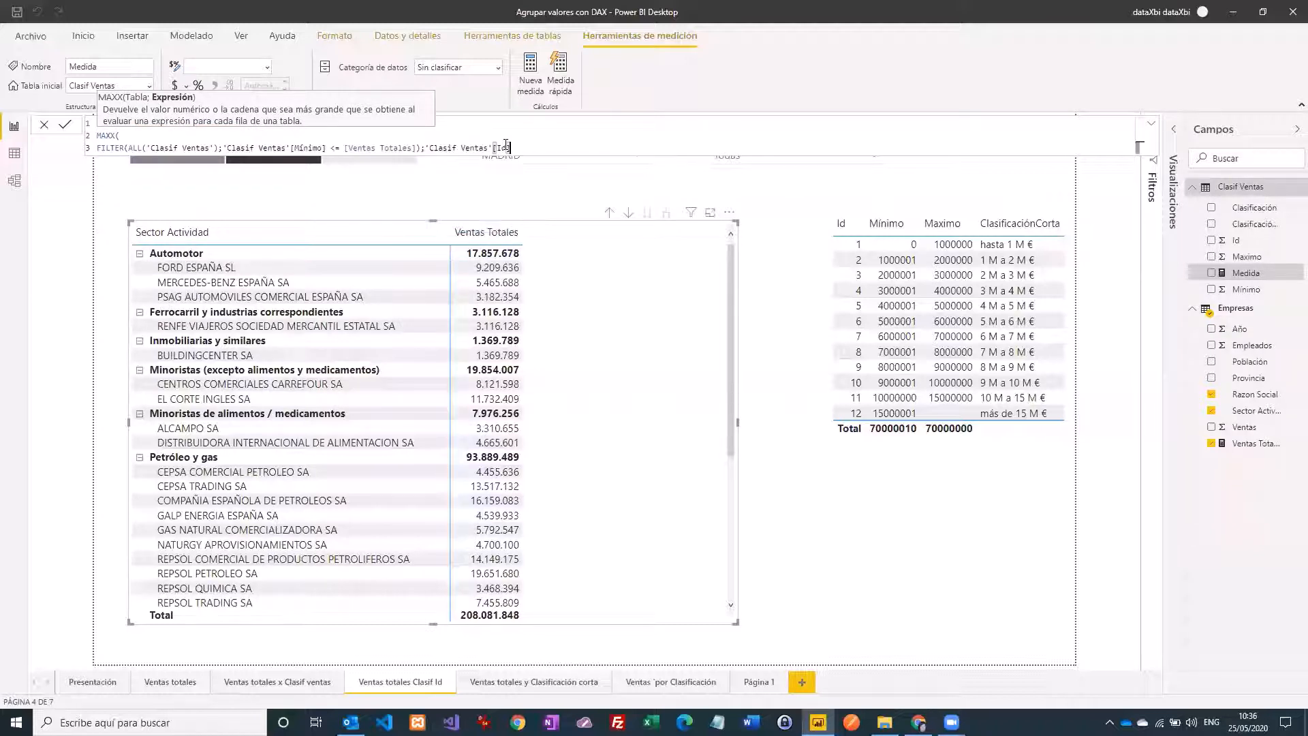
{"action": "type", "text": ")"}
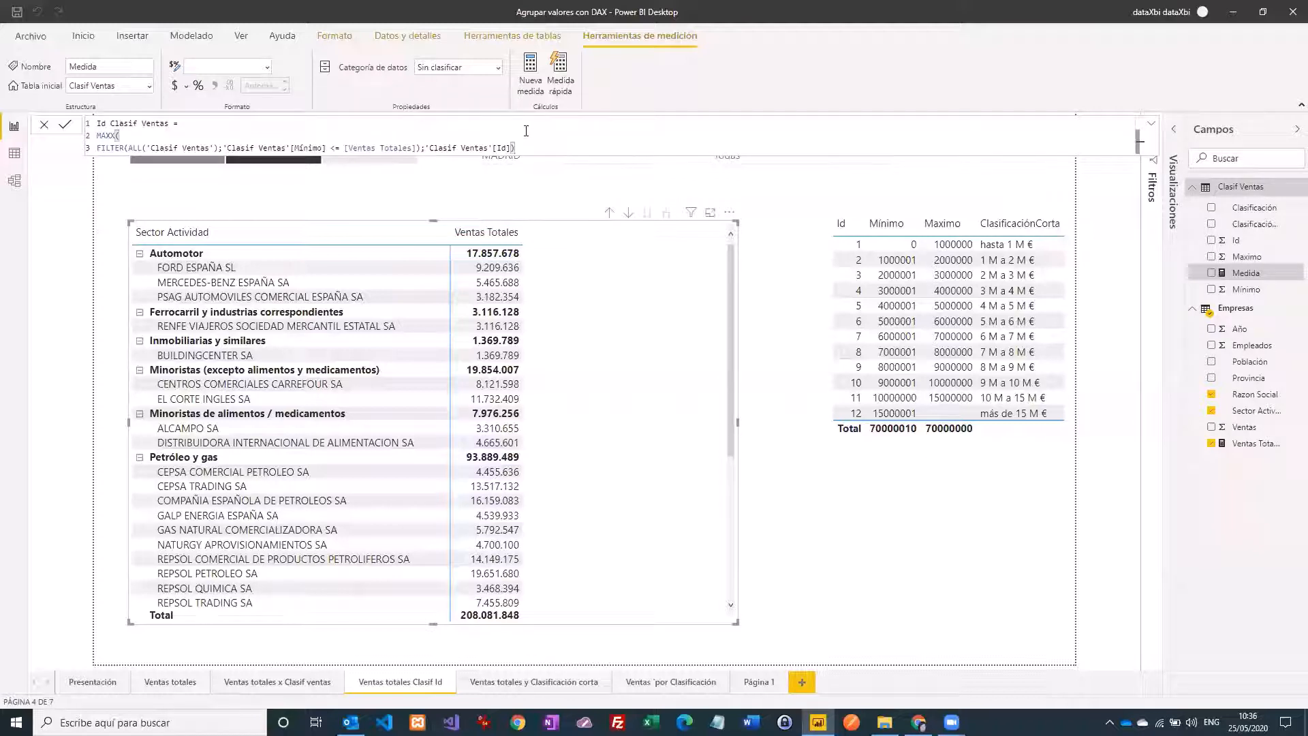
{"action": "left_click", "coordinate": [64, 125]}
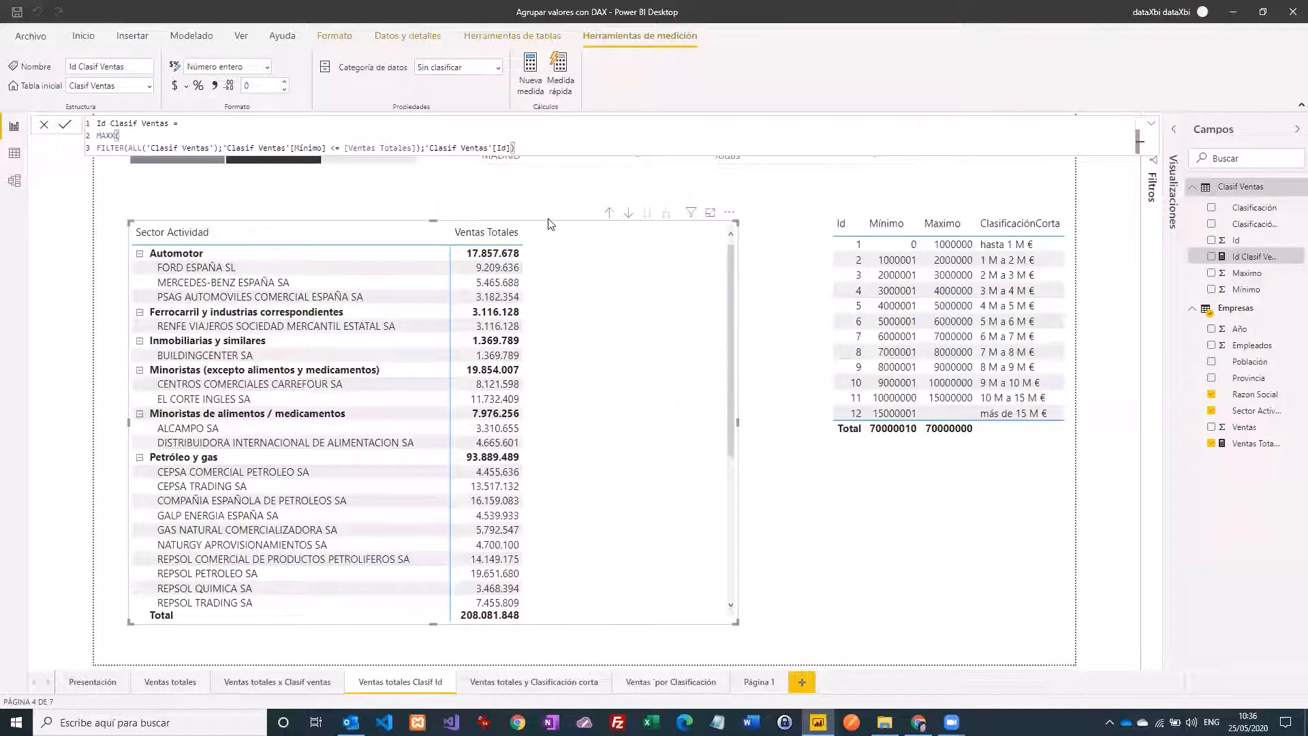
{"action": "left_click", "coordinate": [1081, 224]}
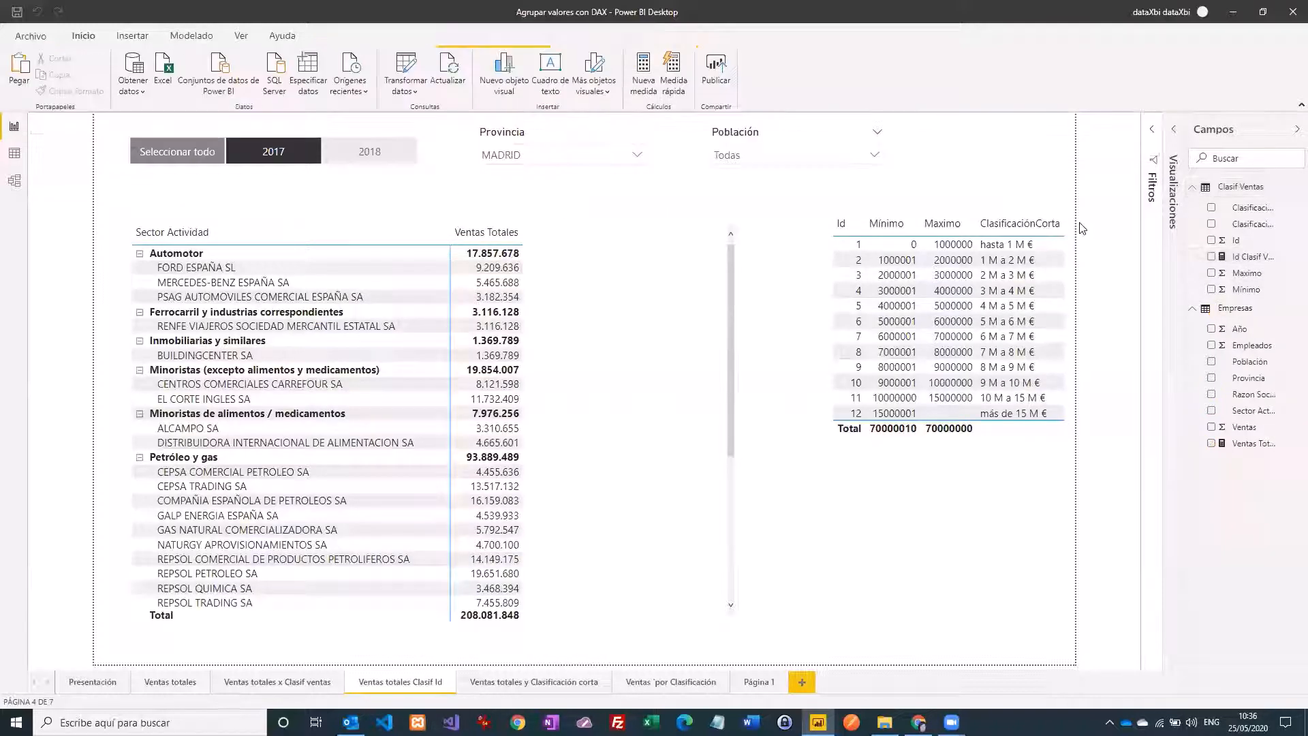
{"action": "left_click", "coordinate": [1212, 257]}
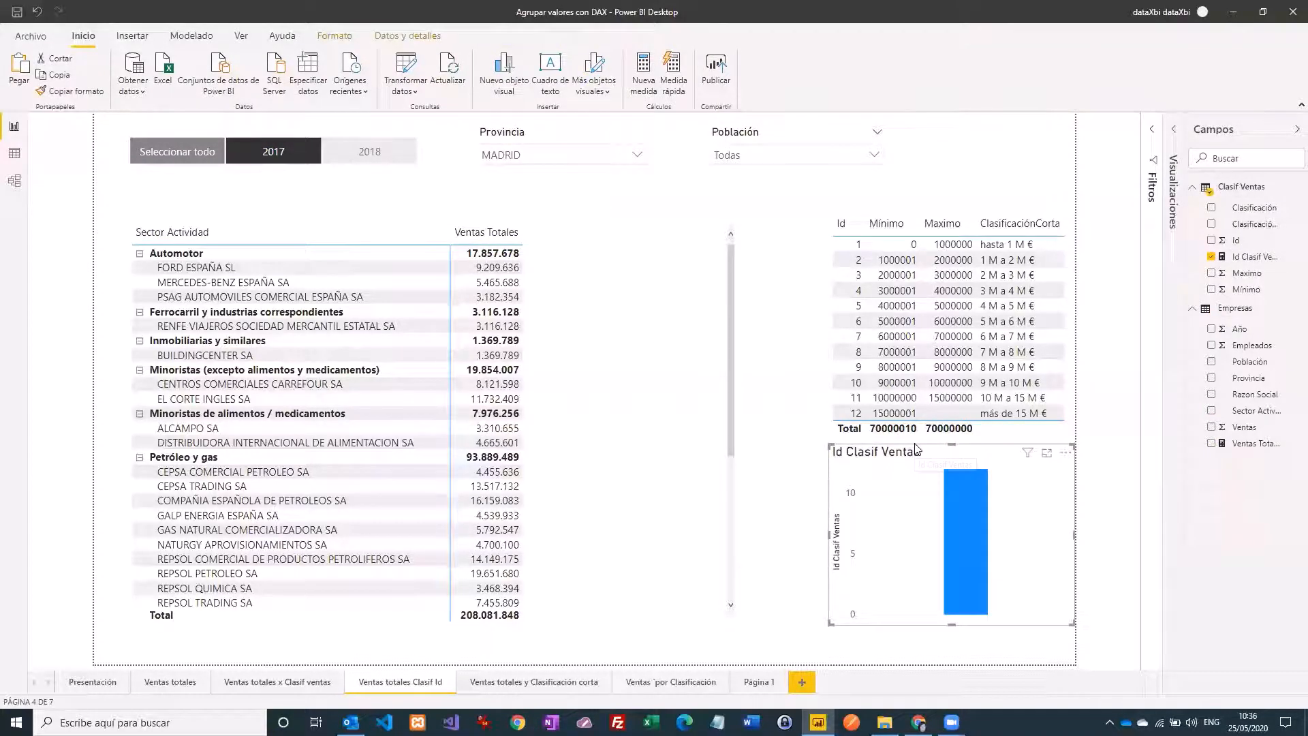
{"action": "key", "text": "Delete"}
Step: Add the Id Clasif Ventas measure to the sector matrix alongside Ventas Totales
{"action": "left_click", "coordinate": [633, 249]}
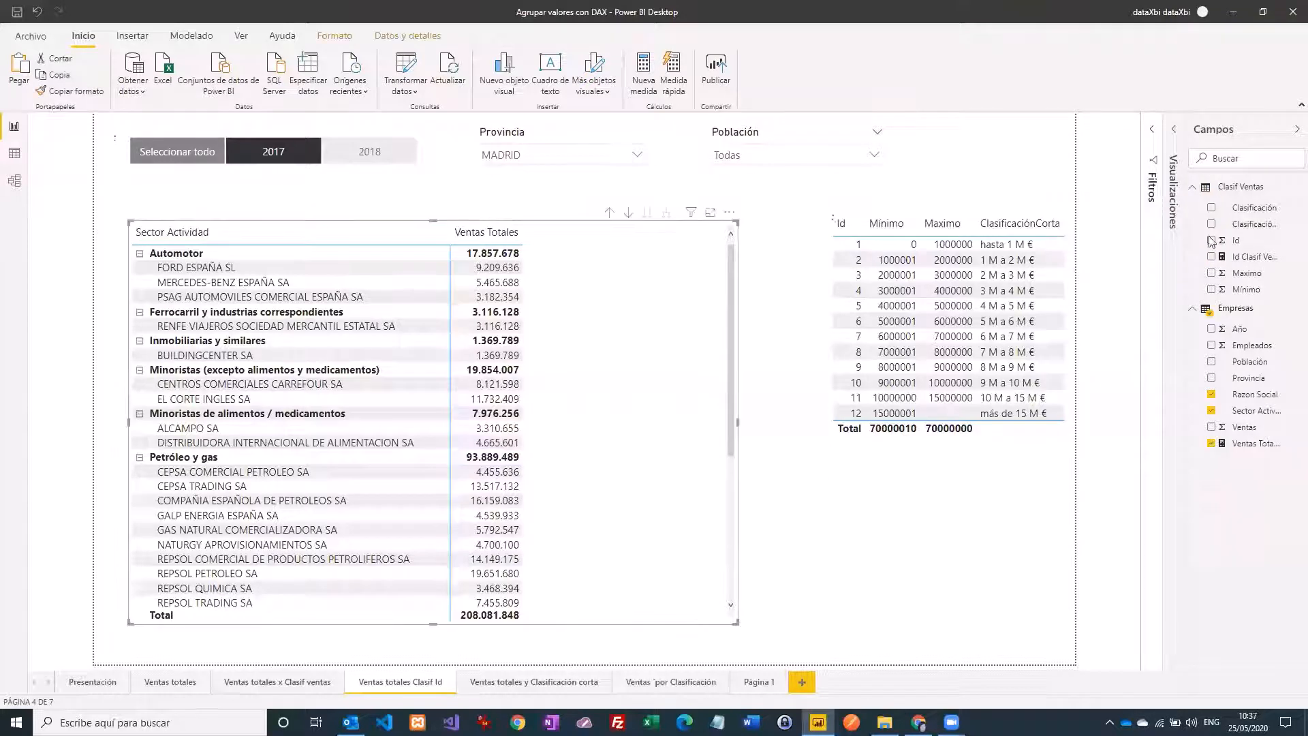
{"action": "left_click", "coordinate": [1213, 258]}
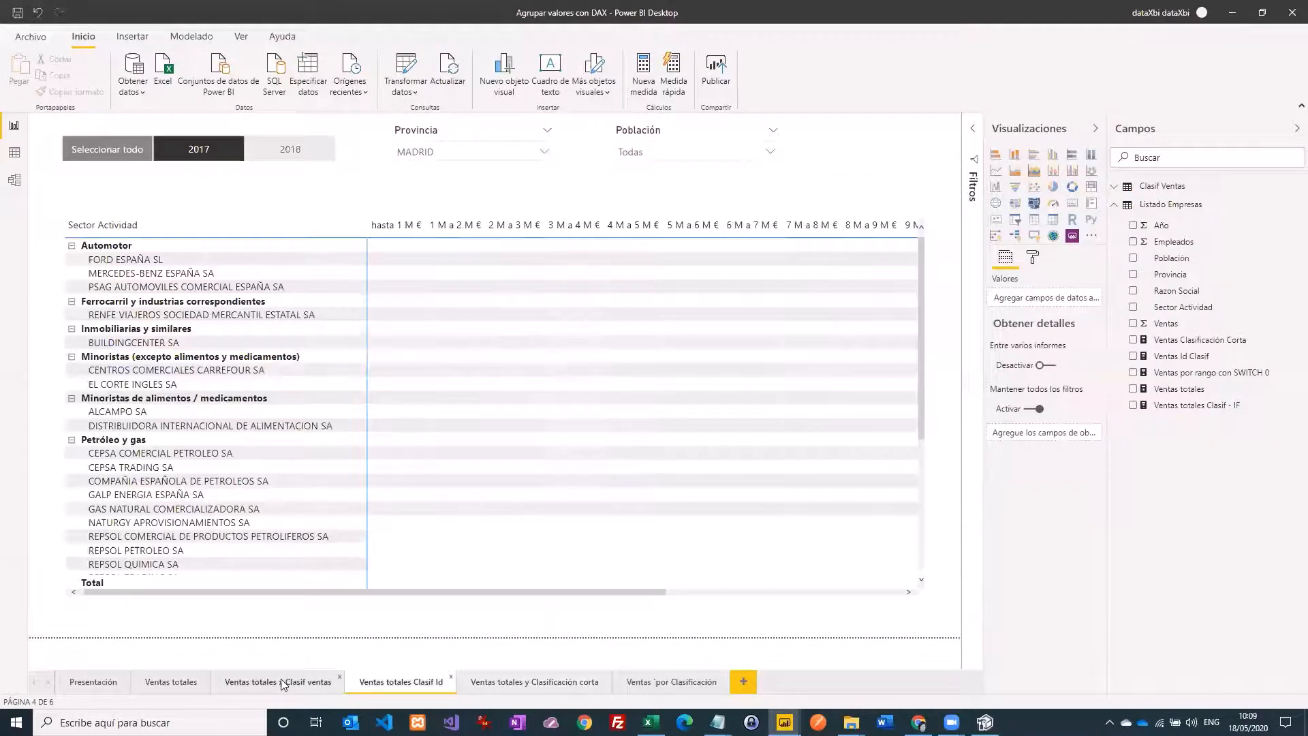
Step: Compare the Ventas totales x Clasif ventas and Ventas totales Clasif Id report pages, including the Total column of the Razon Social matrix
{"action": "left_click", "coordinate": [283, 682]}
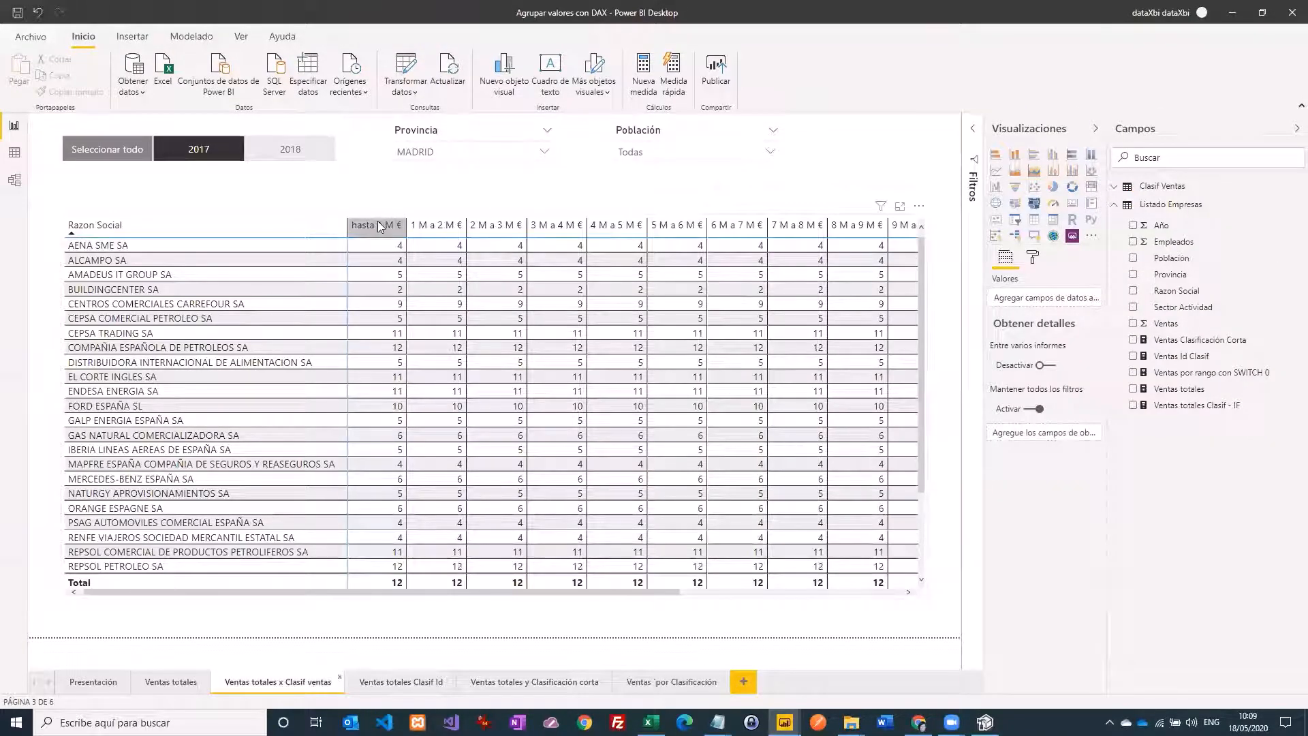
{"action": "left_click", "coordinate": [385, 682]}
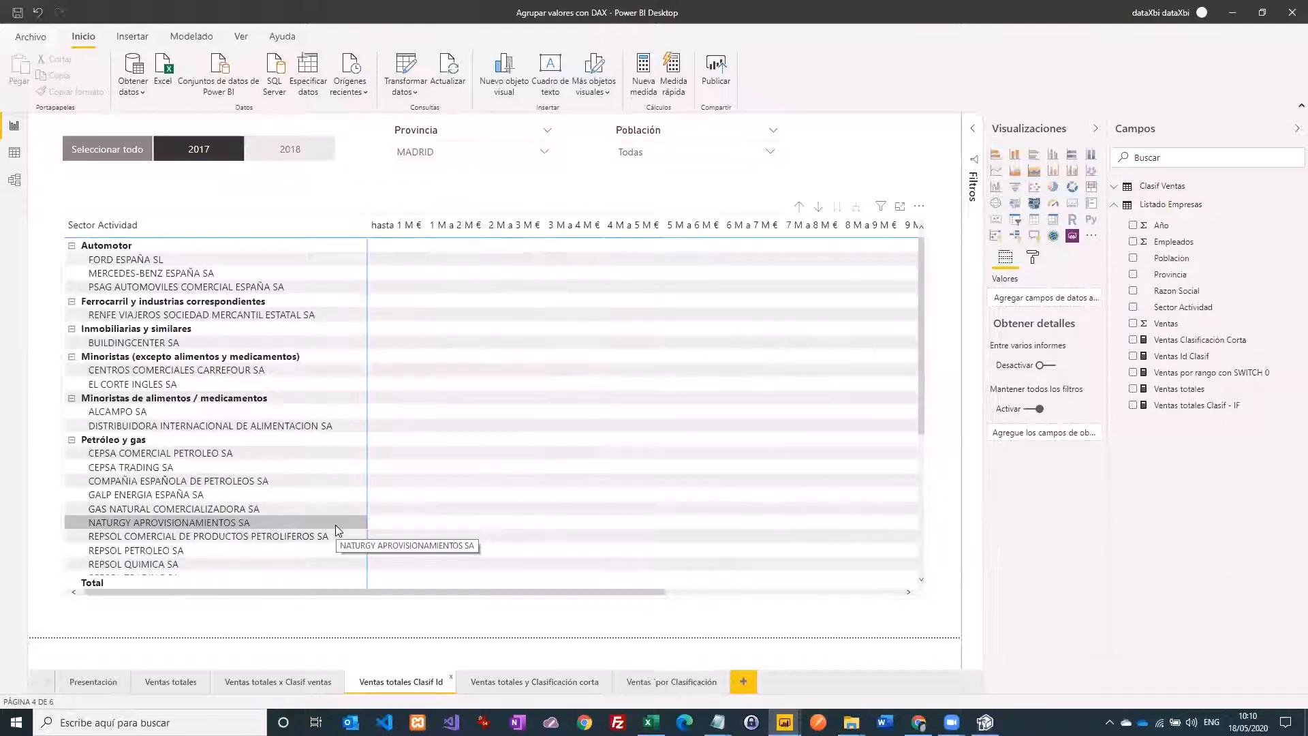
{"action": "left_click", "coordinate": [266, 684]}
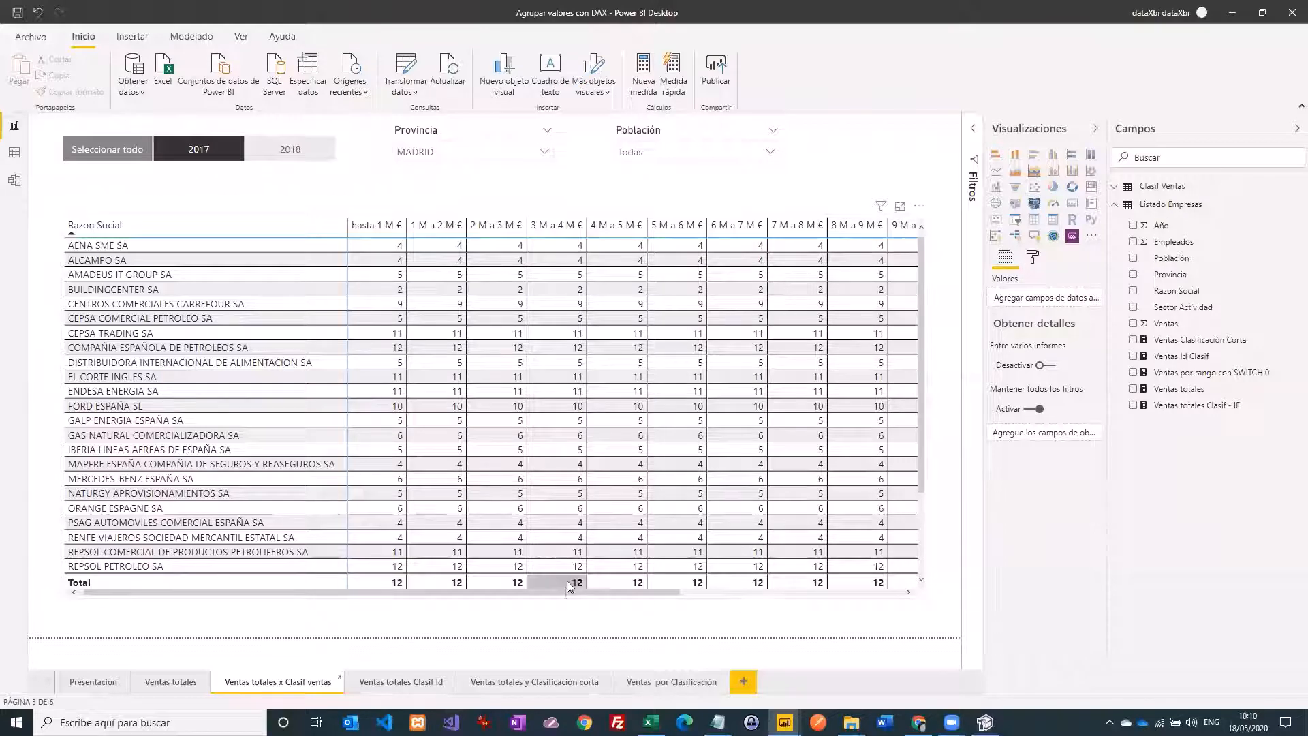
{"action": "left_click", "coordinate": [694, 593]}
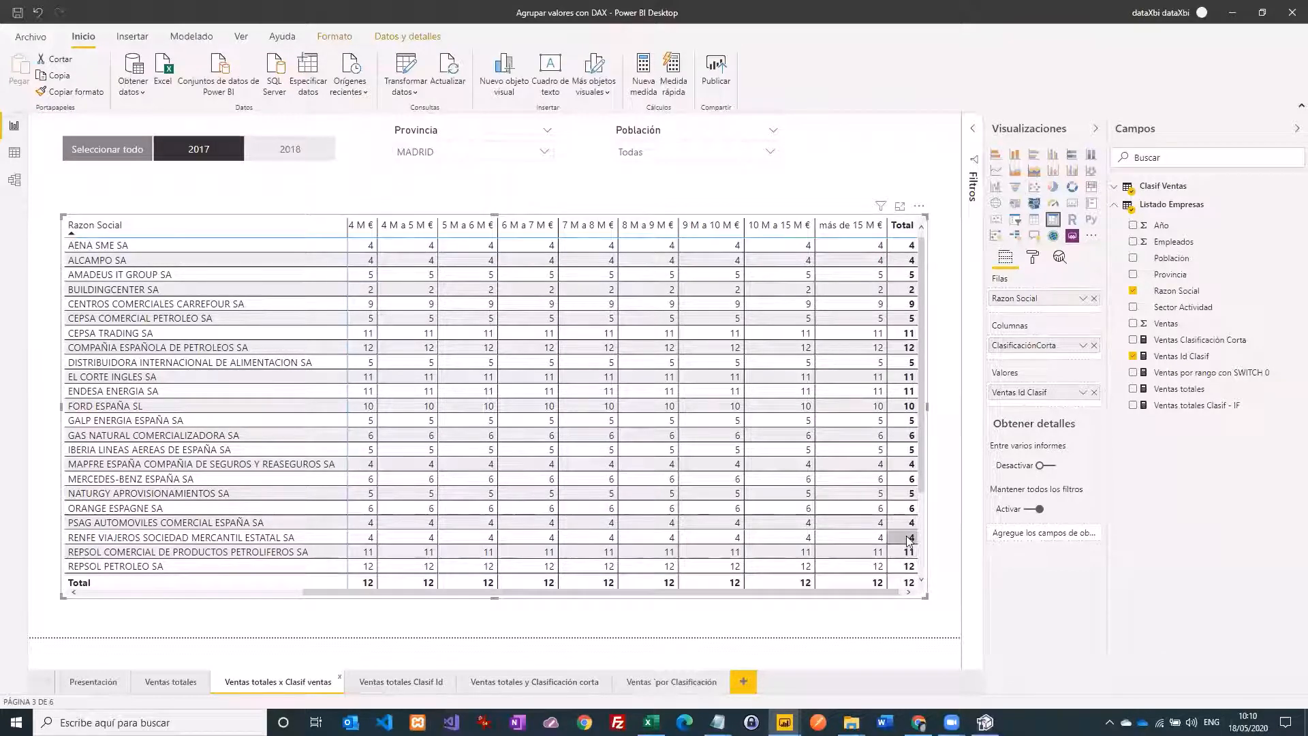
{"action": "scroll", "coordinate": [921, 517], "scroll_direction": "down", "scroll_amount": 2}
{"action": "left_click_drag", "start_coordinate": [940, 561], "coordinate": [932, 587]}
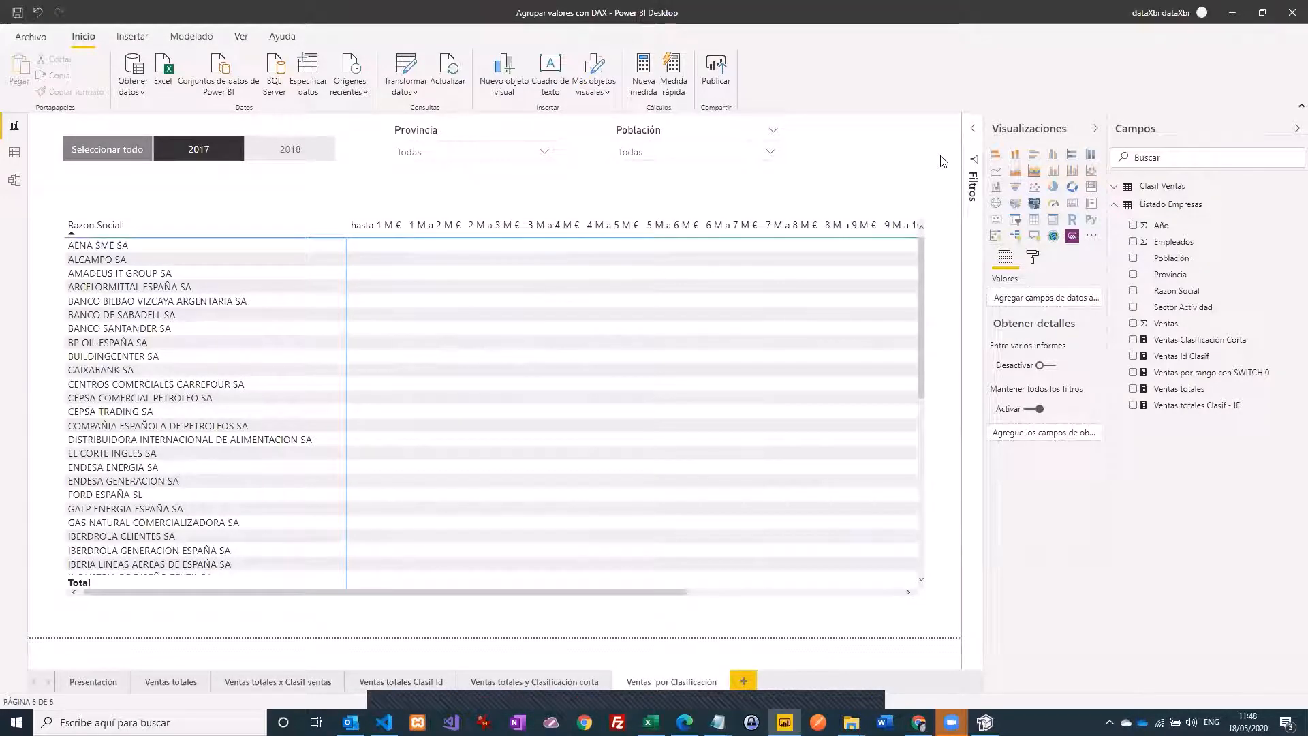
Step: Create a new measure in the Clasif Ventas table from the data view and start its formula on a second line
{"action": "left_click", "coordinate": [10, 156]}
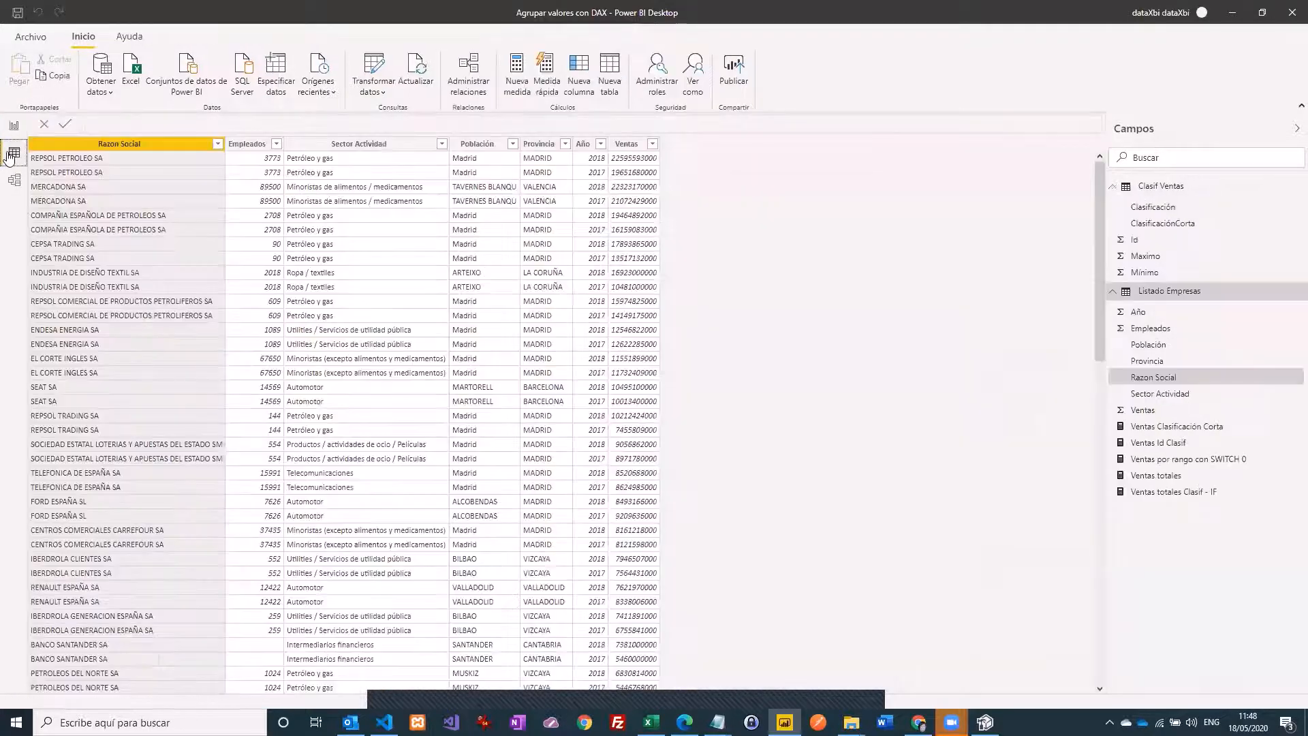
{"action": "left_click", "coordinate": [1184, 293]}
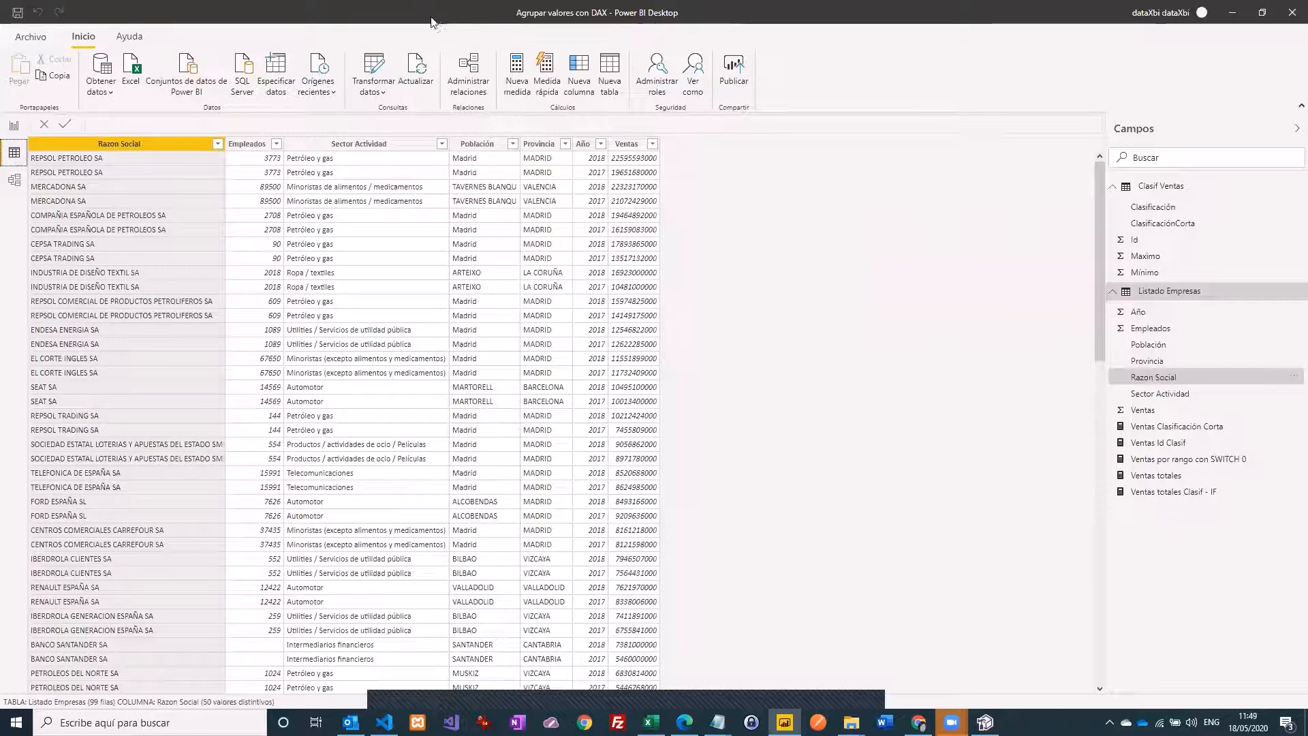
{"action": "left_click", "coordinate": [516, 66]}
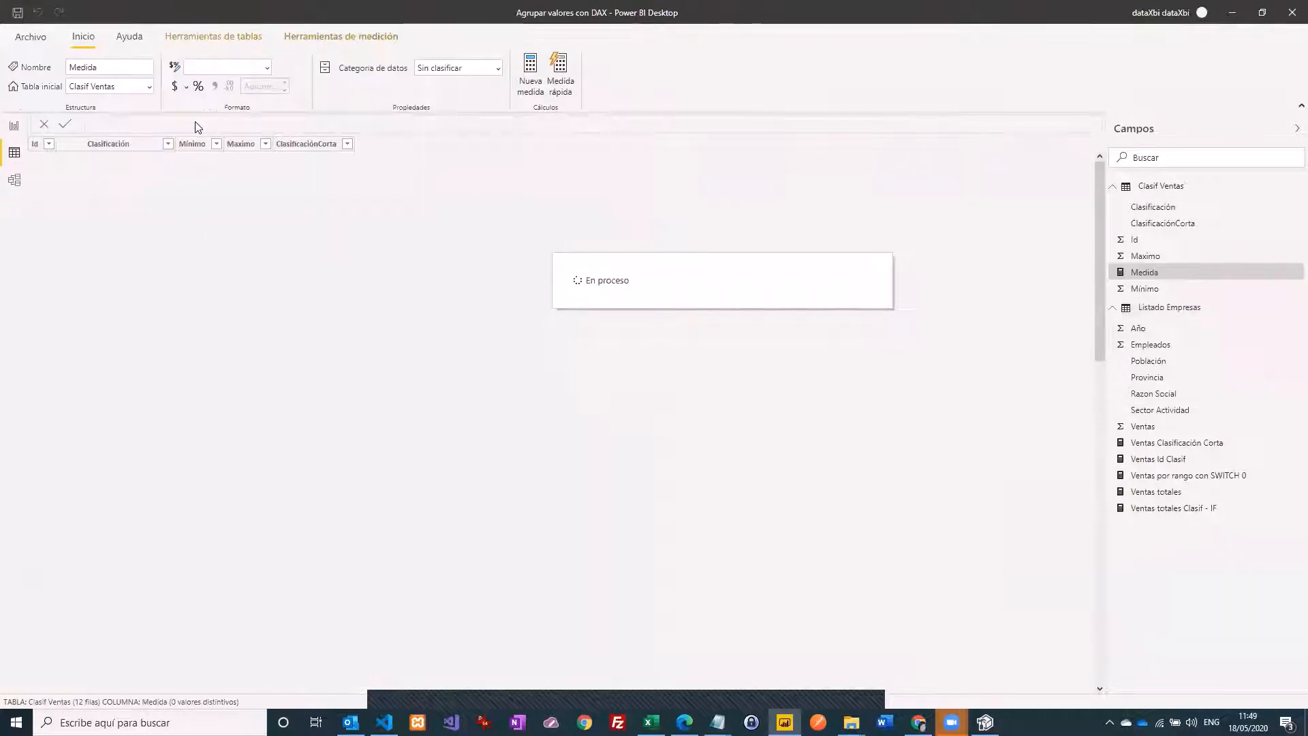
{"action": "left_click", "coordinate": [145, 120]}
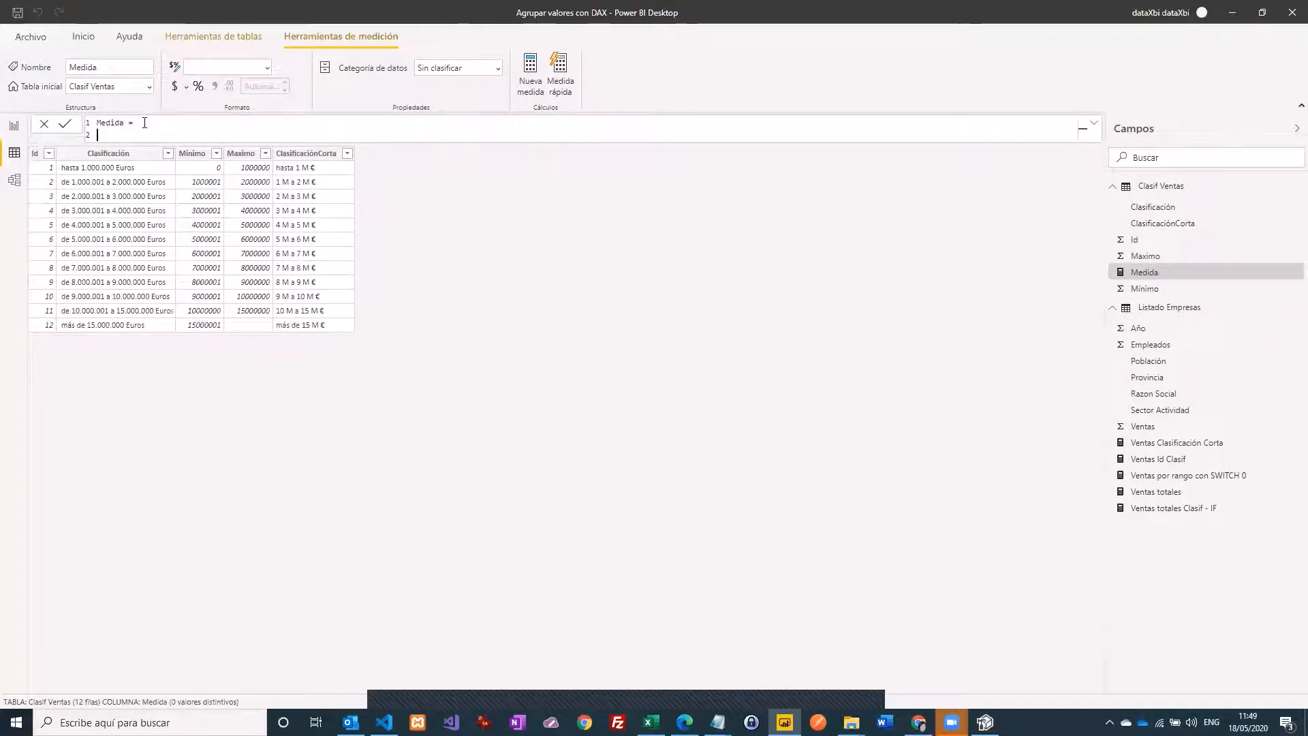
{"action": "key", "text": "shift+Return"}
Step: Declare the variable clasifId in the measure as SELECTEDVALUE('Clasif Ventas'[Id])
{"action": "type", "text": "VA"}
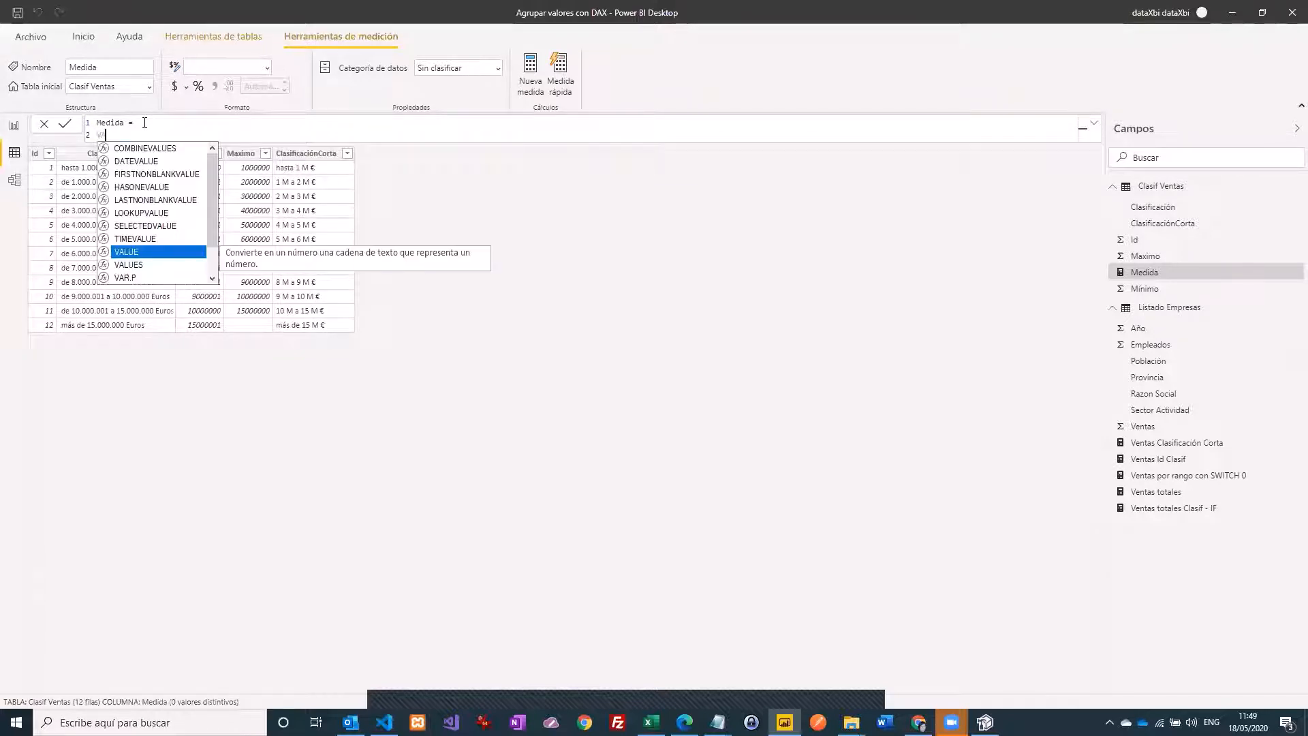
{"action": "type", "text": "R clasifId ="}
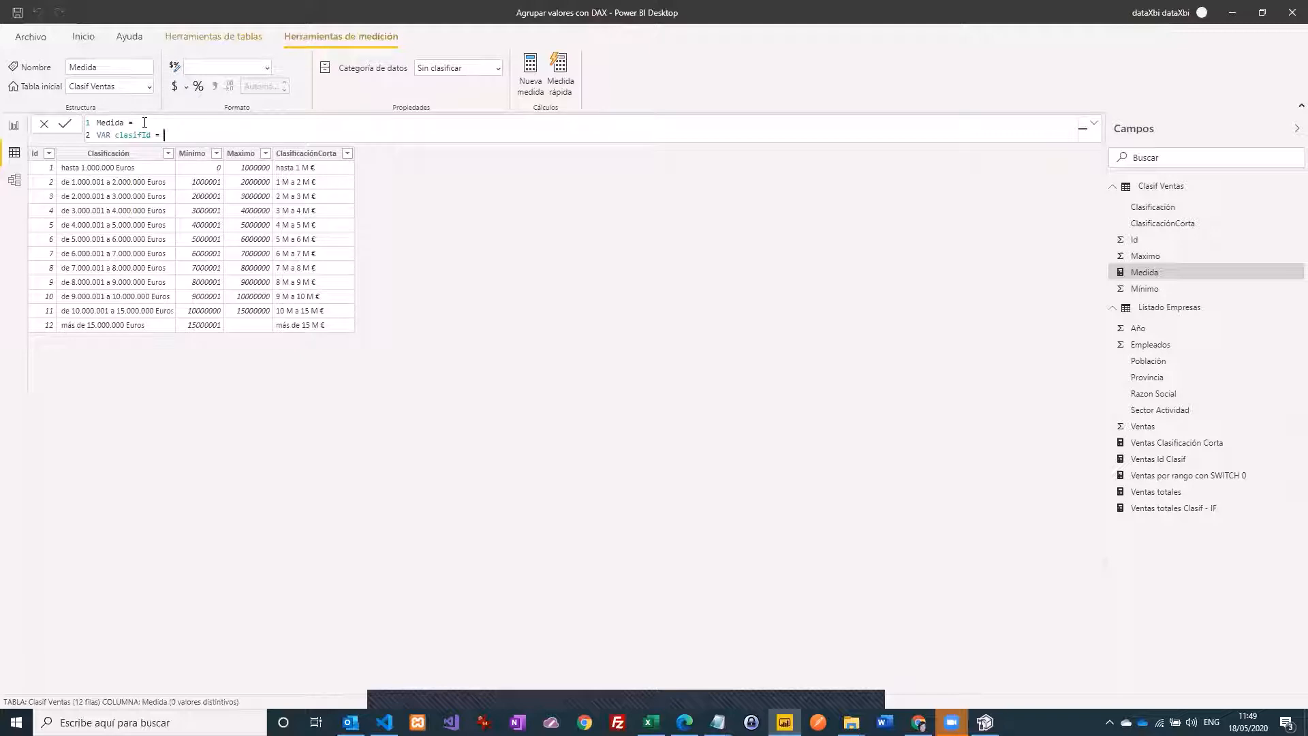
{"action": "type", "text": "SELE"}
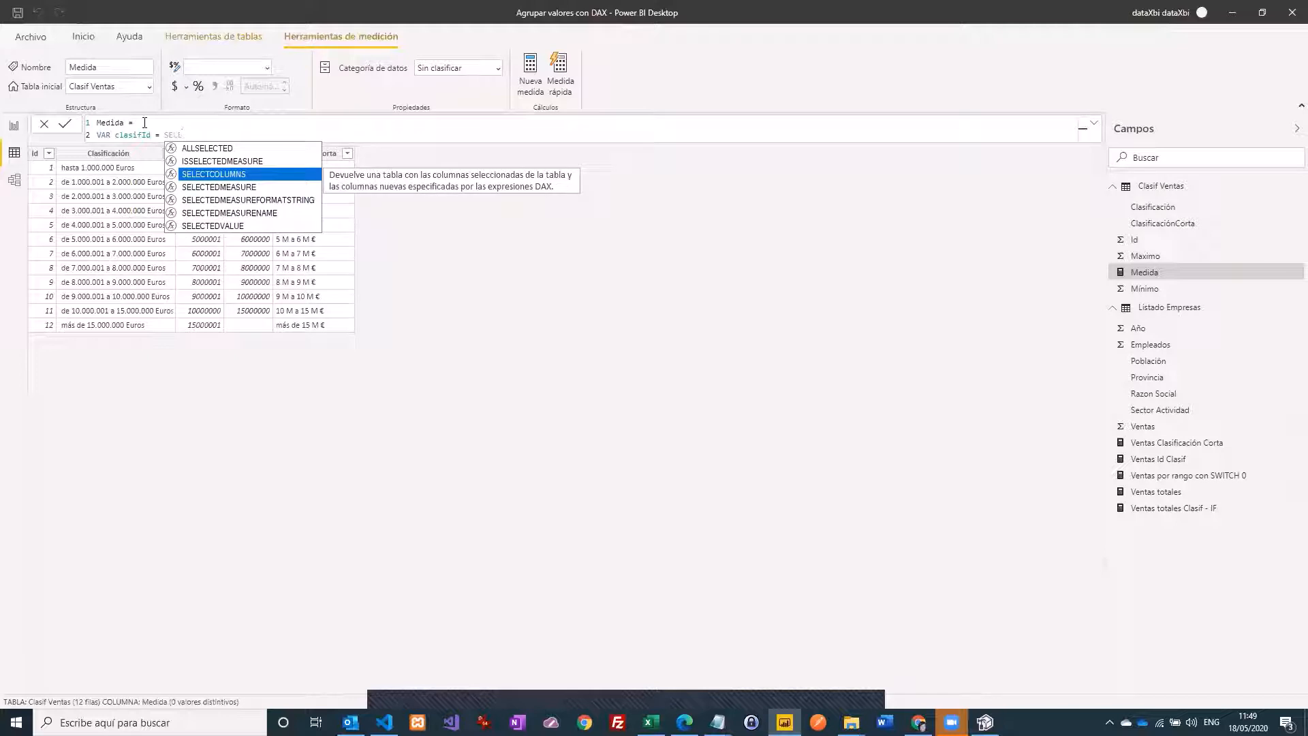
{"action": "double_click", "coordinate": [222, 227]}
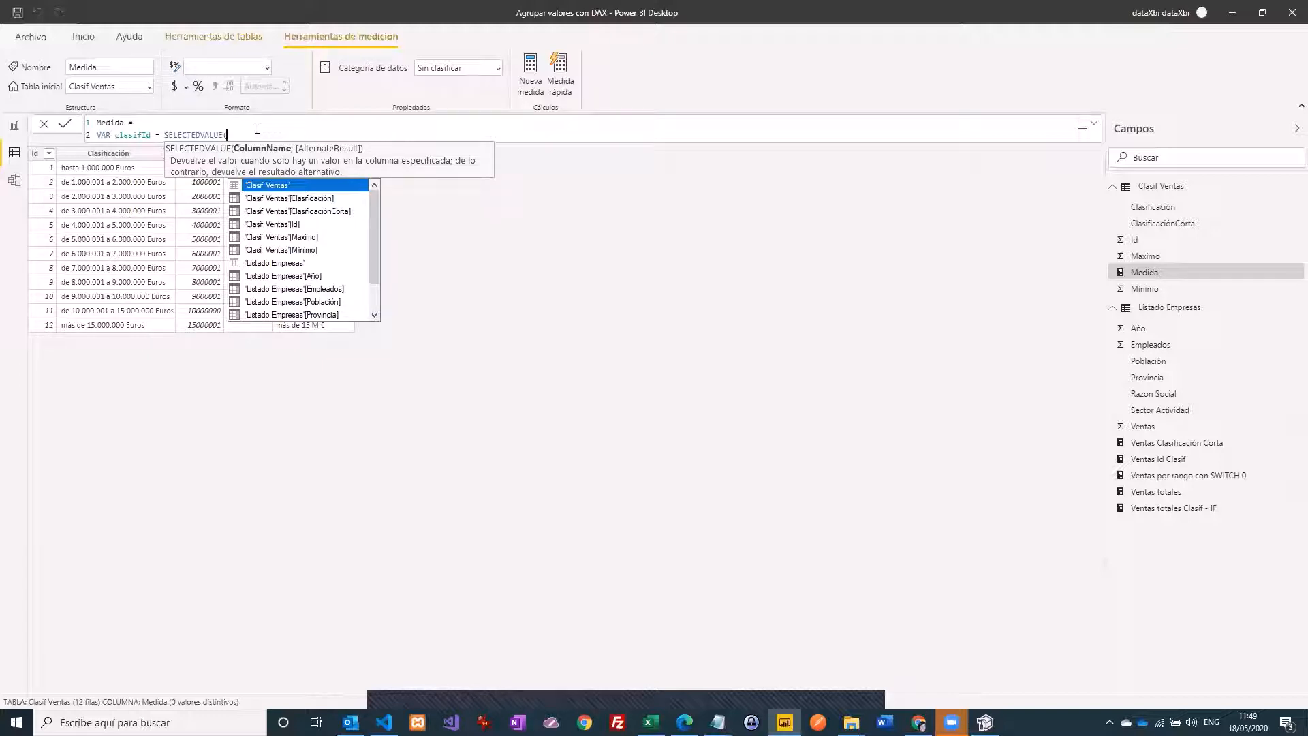
{"action": "double_click", "coordinate": [274, 225]}
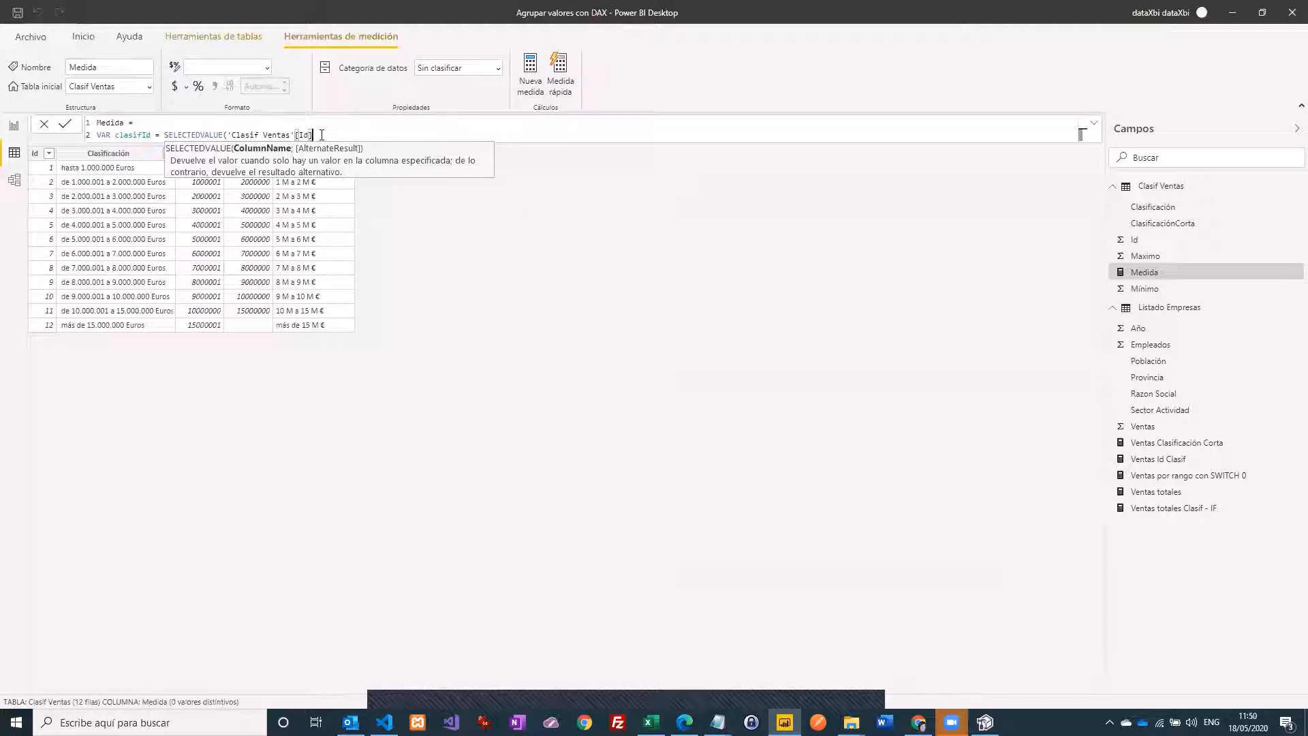
{"action": "type", "text": ")"}
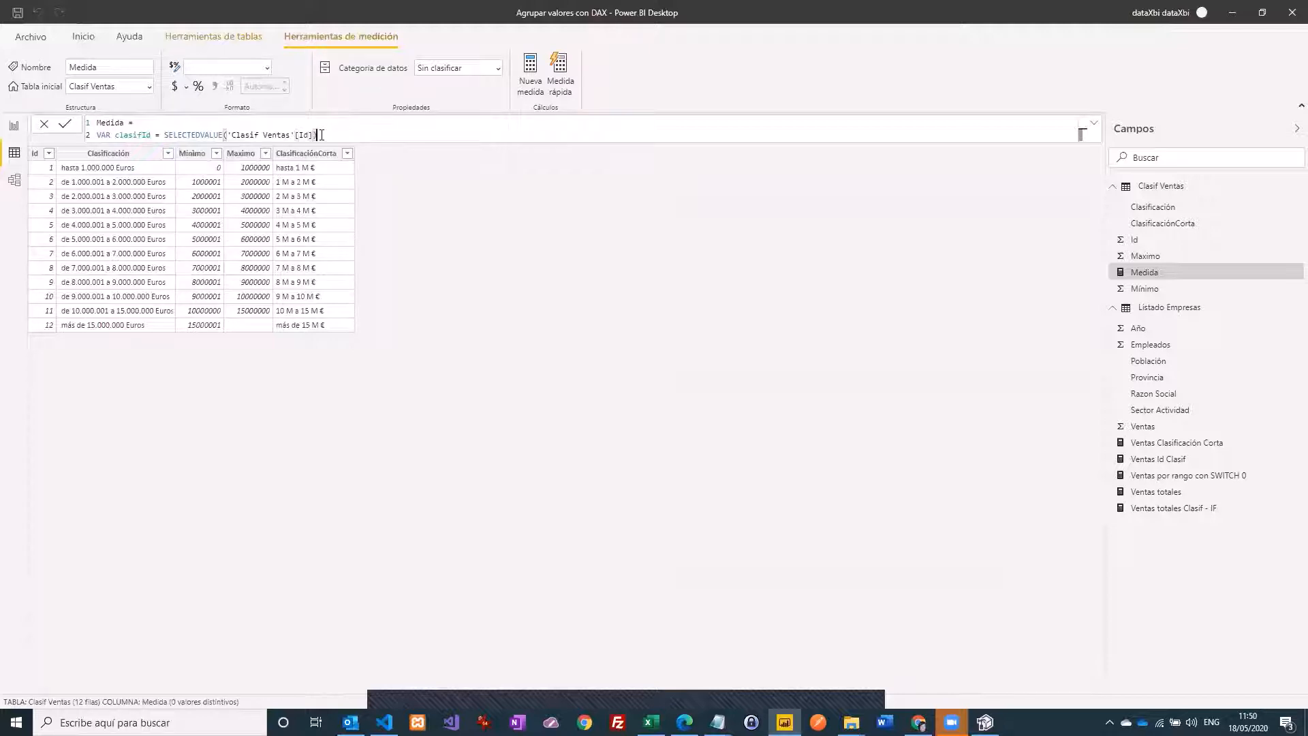
{"action": "key", "text": "shift+Return"}
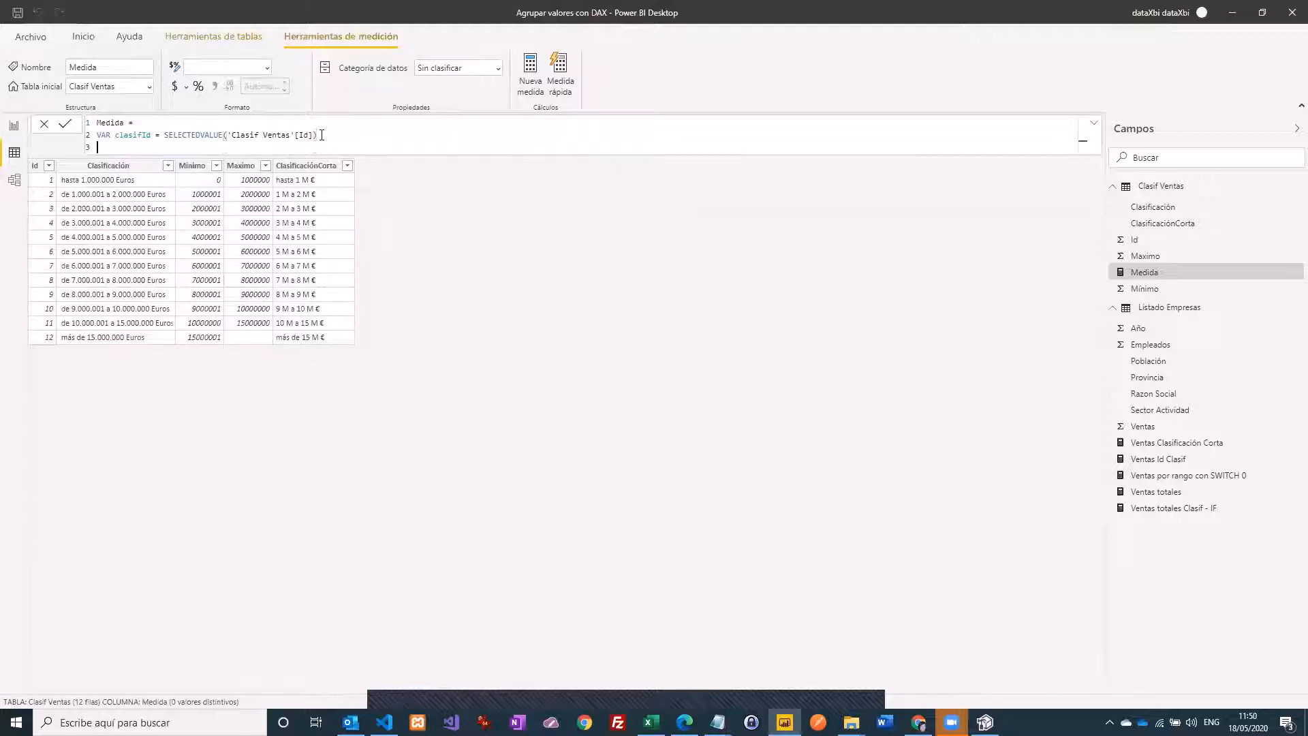
Step: Declare a second variable, empresa, as SELECTEDVALUE('Listado Empresas'[Razon Social])
{"action": "type", "text": "VA"}
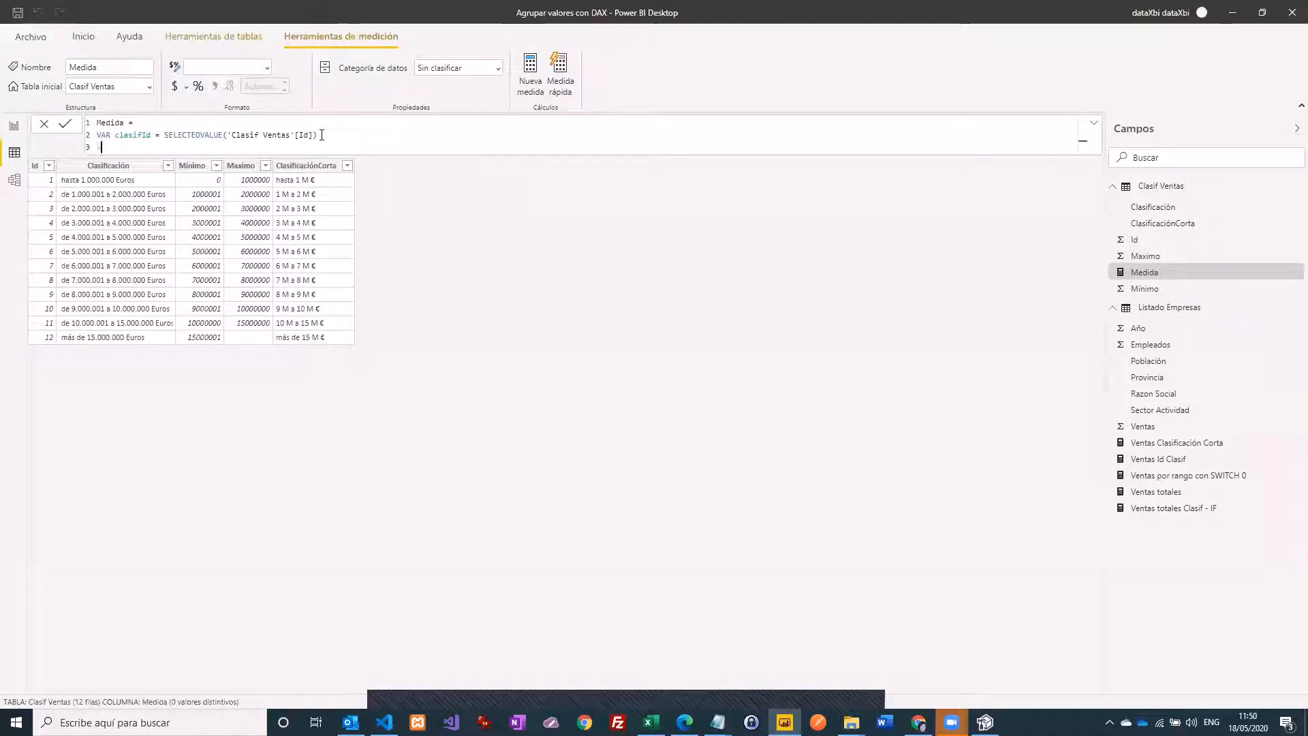
{"action": "type", "text": "R el"}
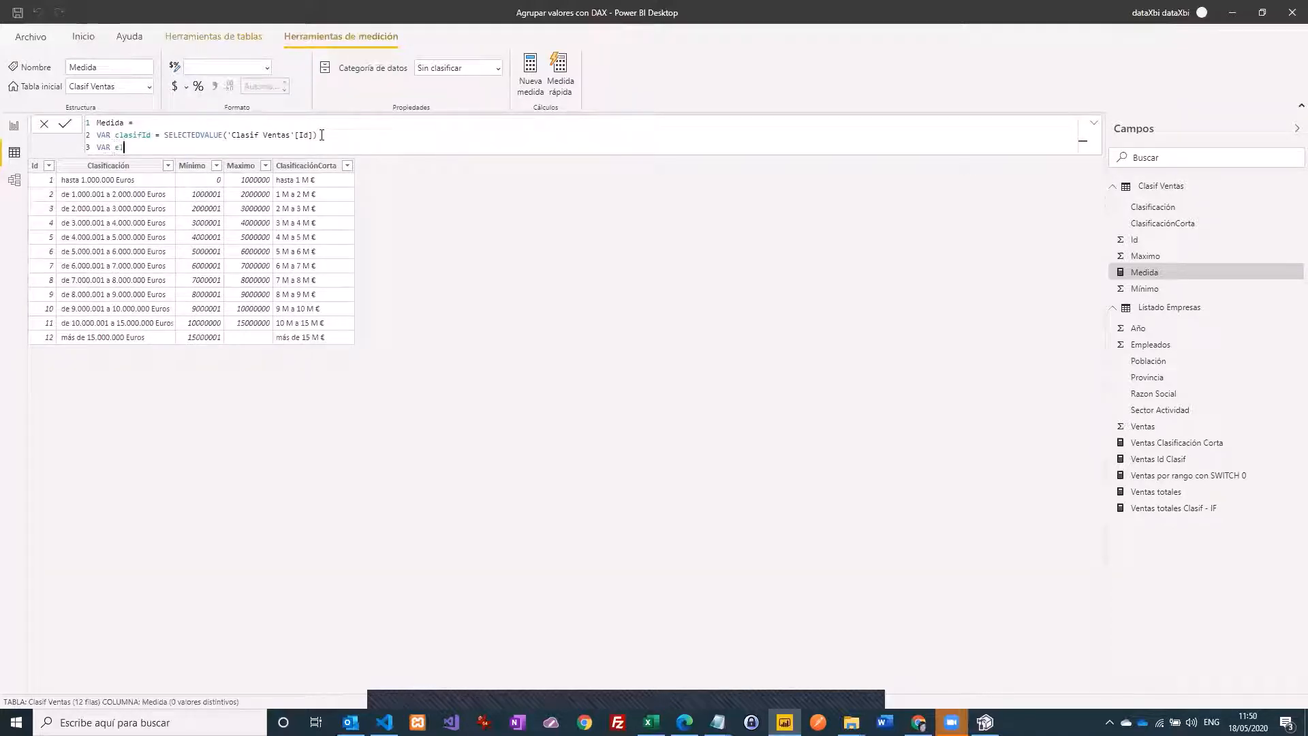
{"action": "key", "text": "BackSpace"}
{"action": "type", "text": "mpresa ="}
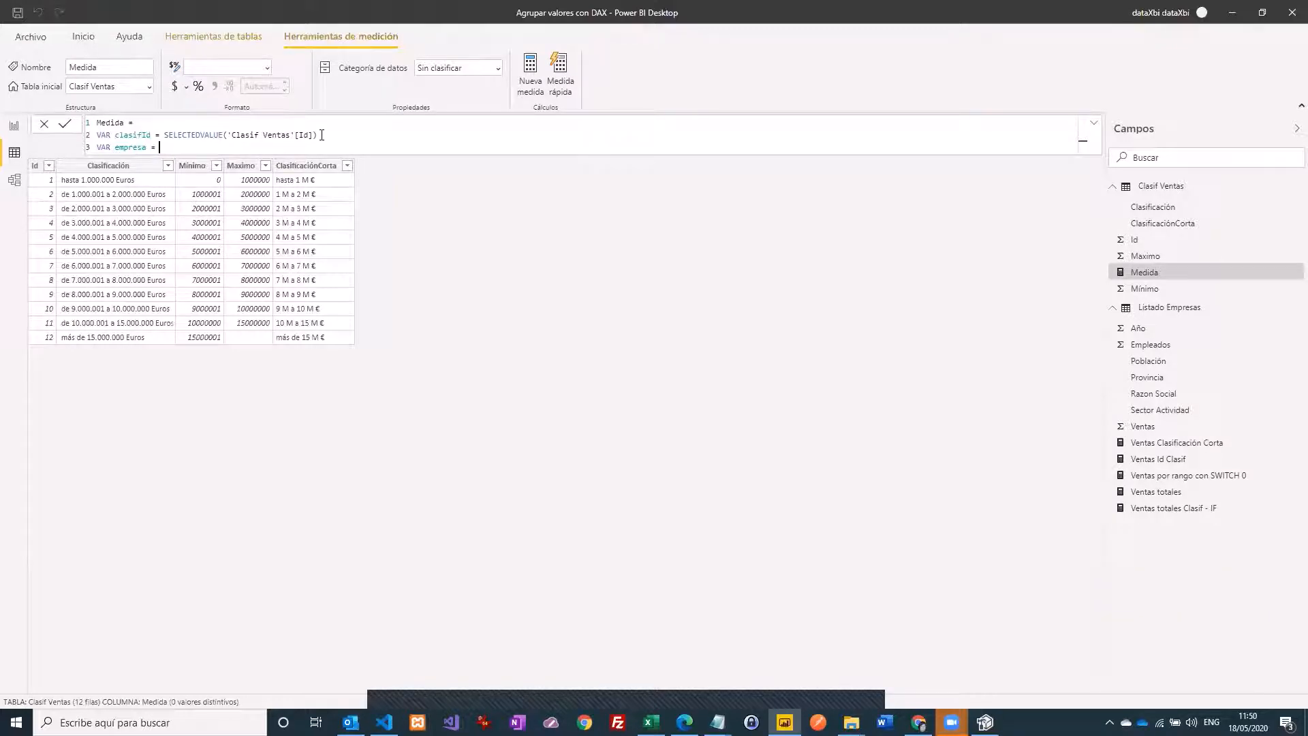
{"action": "type", "text": "SEL"}
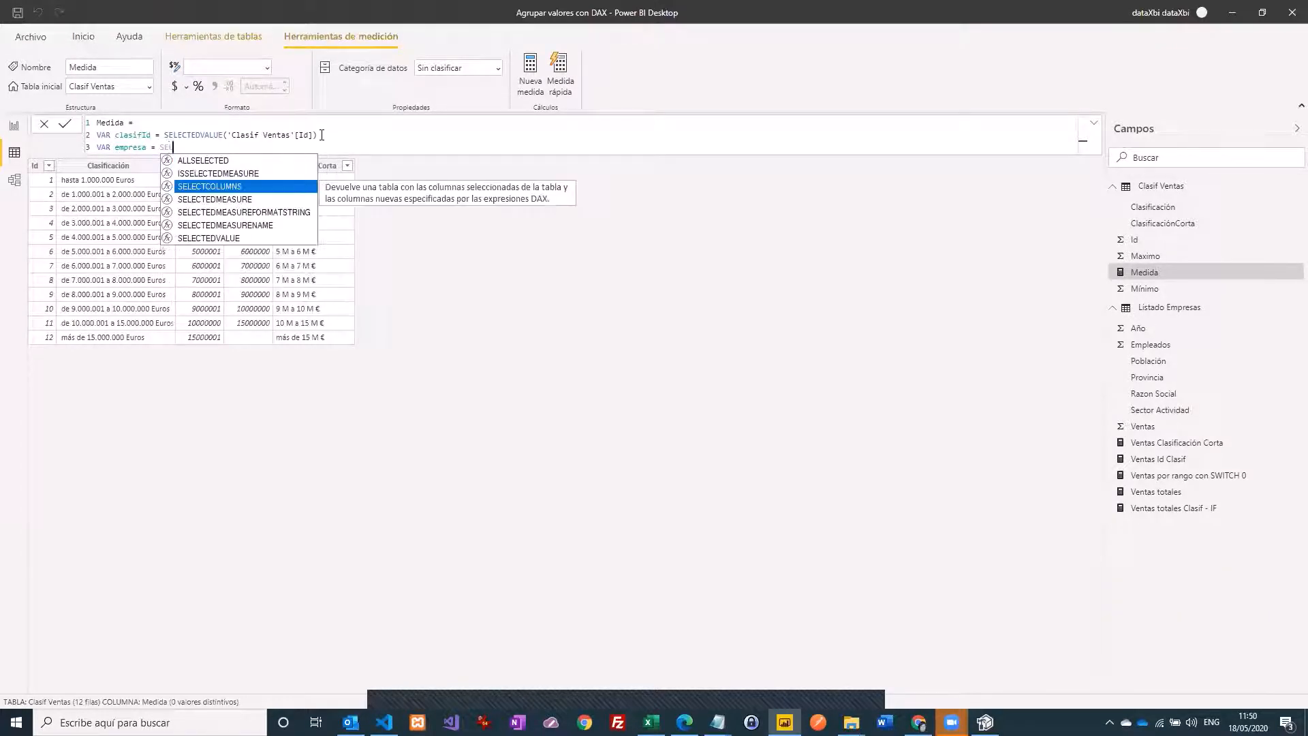
{"action": "type", "text": "E"}
{"action": "left_click", "coordinate": [202, 238]}
{"action": "type", "text": "ra"}
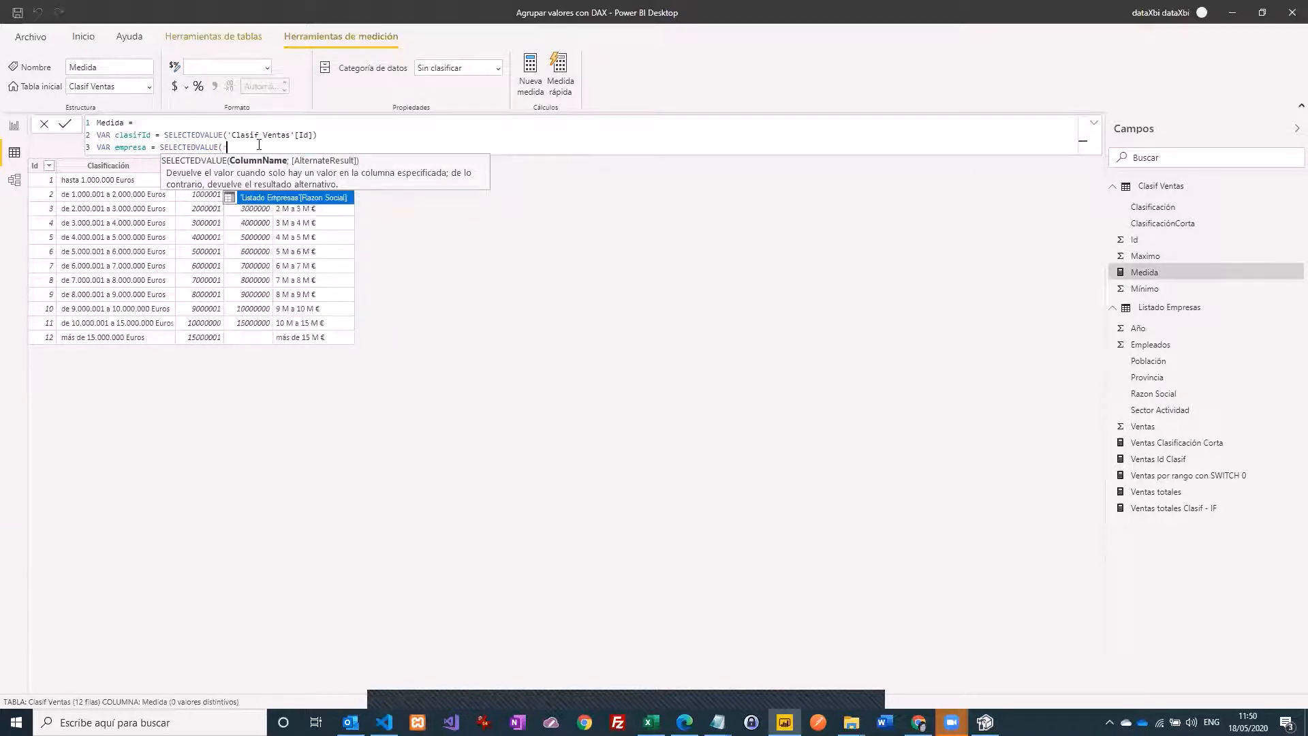
{"action": "left_click", "coordinate": [315, 197]}
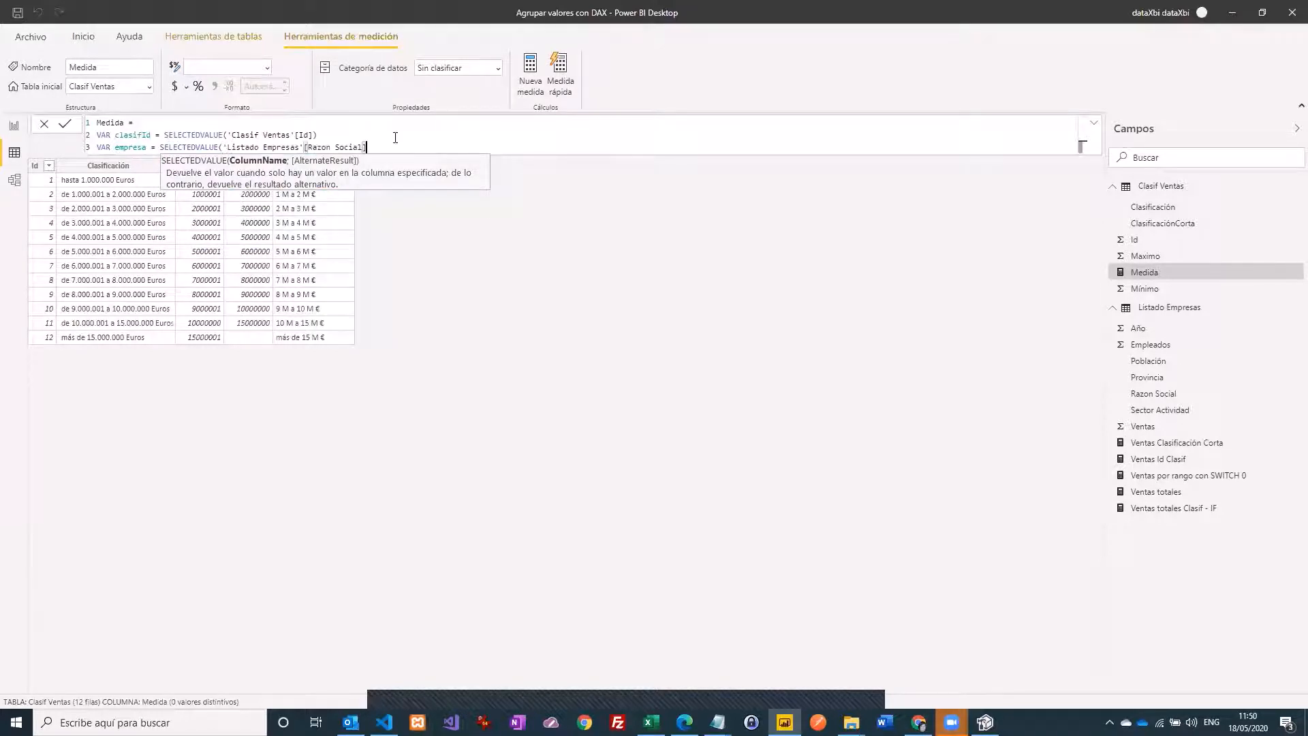
{"action": "type", "text": ")"}
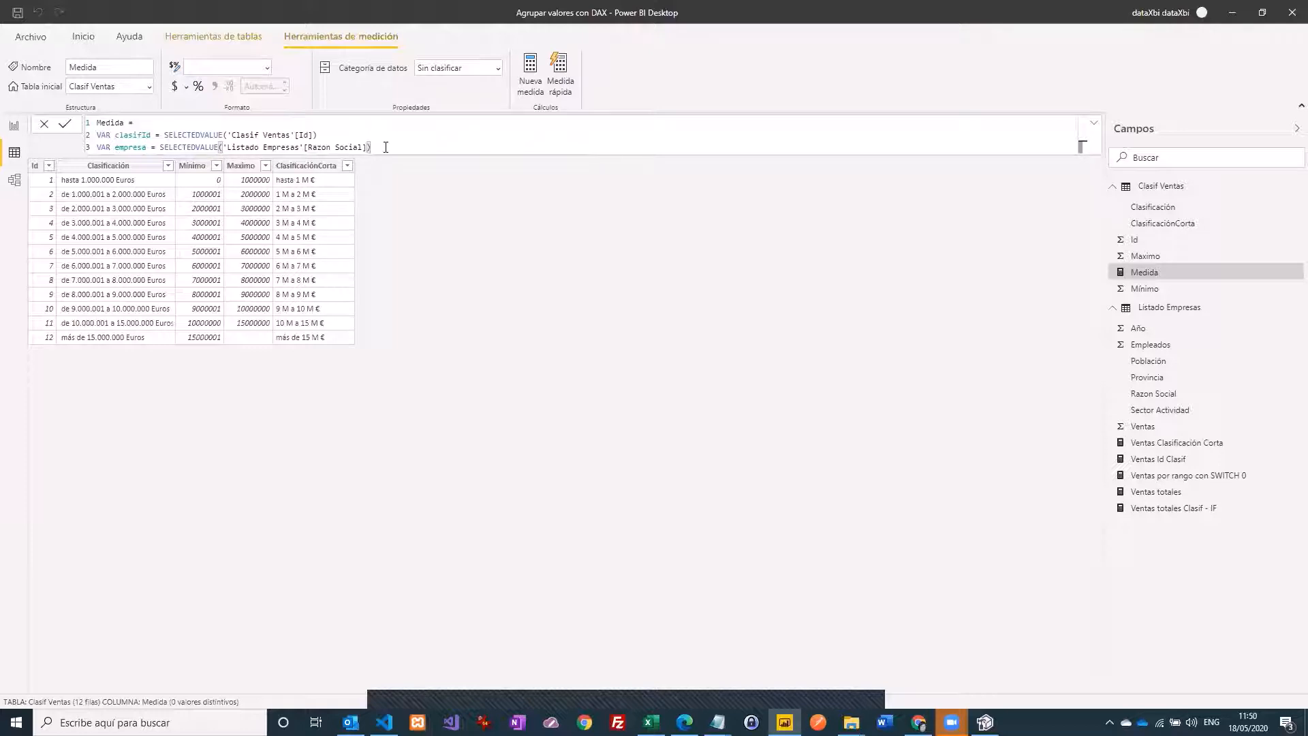
{"action": "key", "text": "shift+Return"}
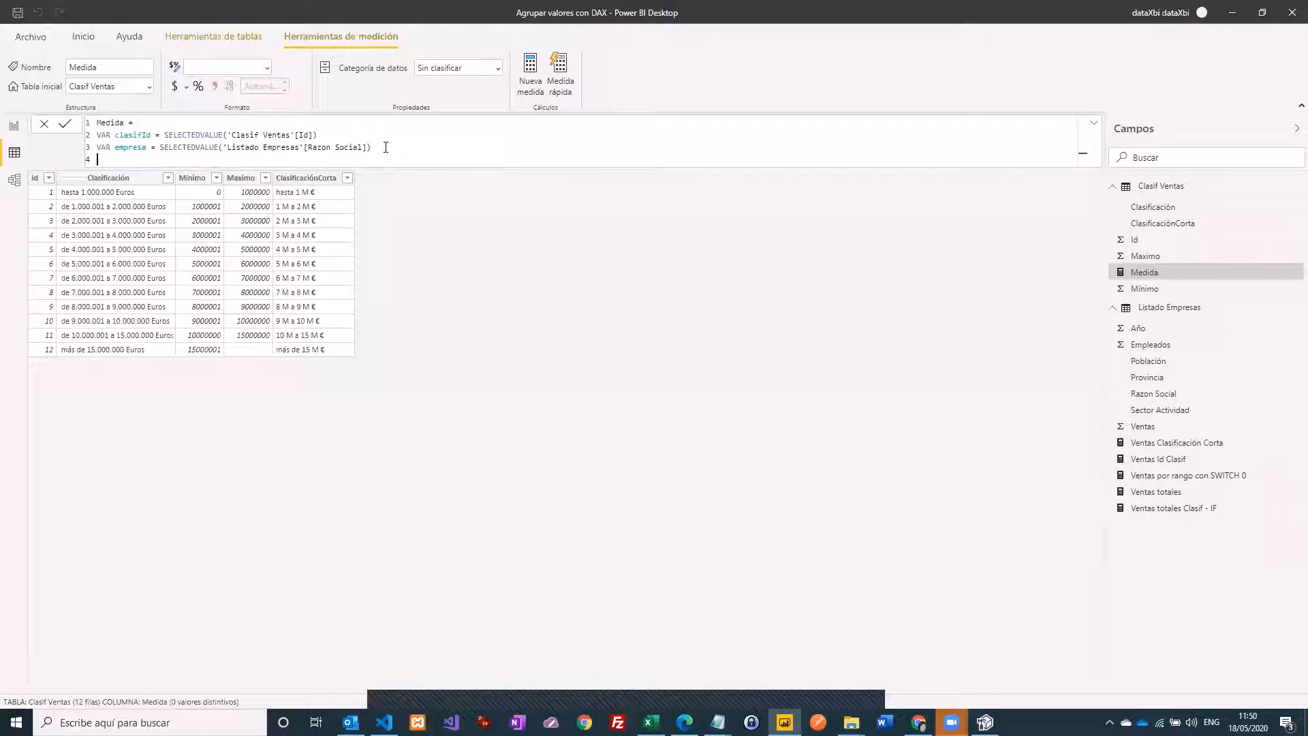
Step: Add the RETURN clause and open a SWITCH function with TRUE() as its expression, leaving a new line for the conditions
{"action": "type", "text": "RETURN"}
{"action": "key", "text": "shift+Return"}
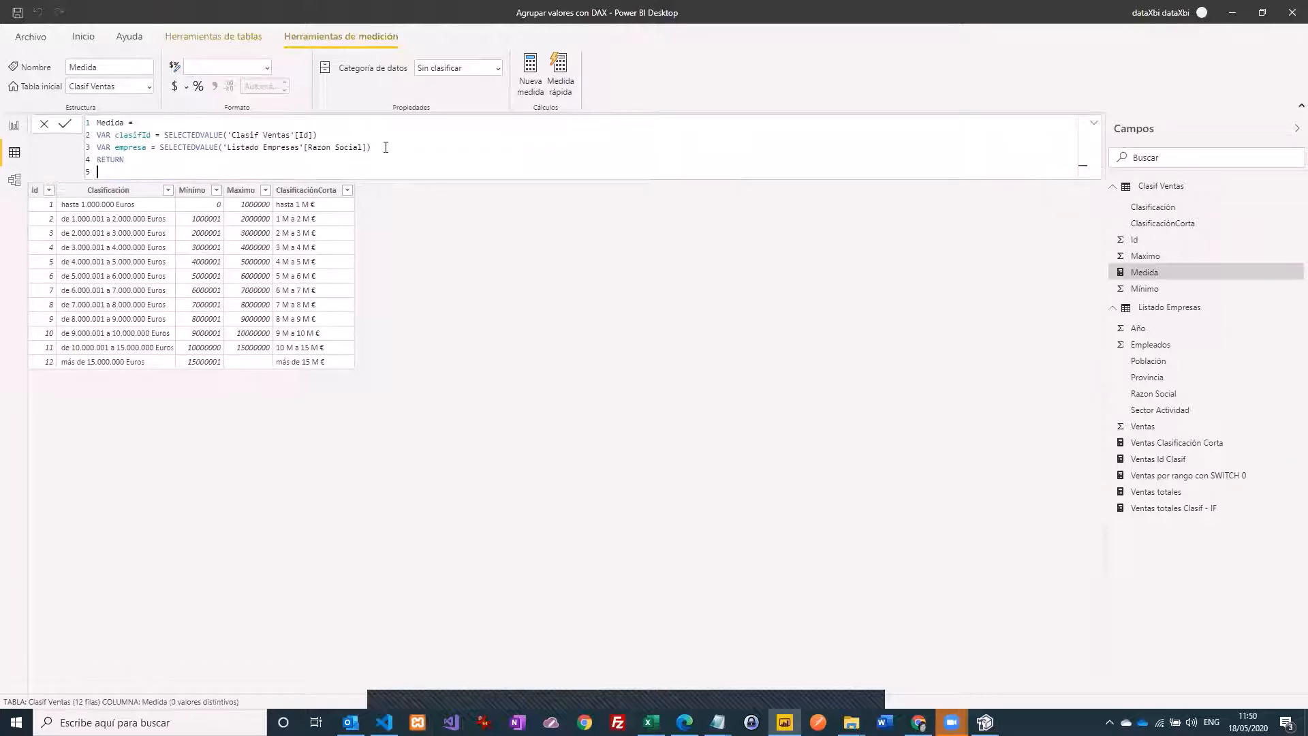
{"action": "type", "text": "SW"}
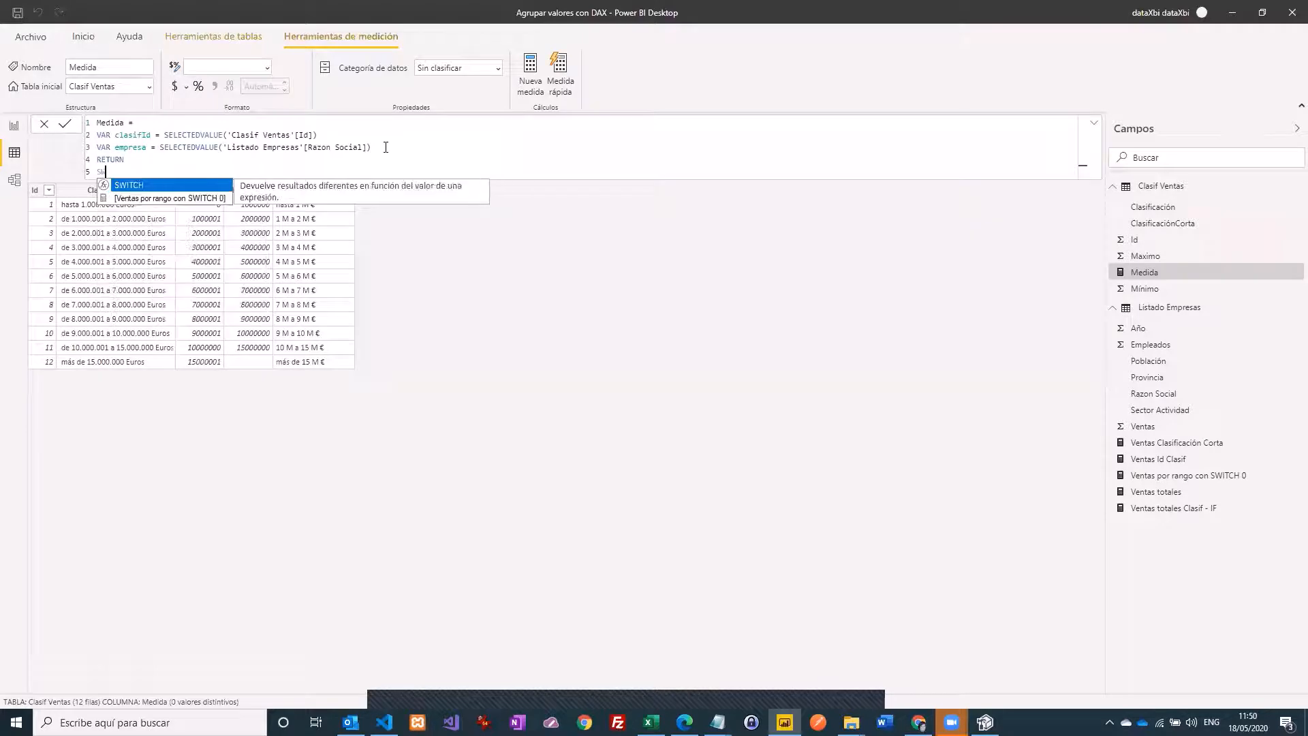
{"action": "left_click", "coordinate": [188, 188]}
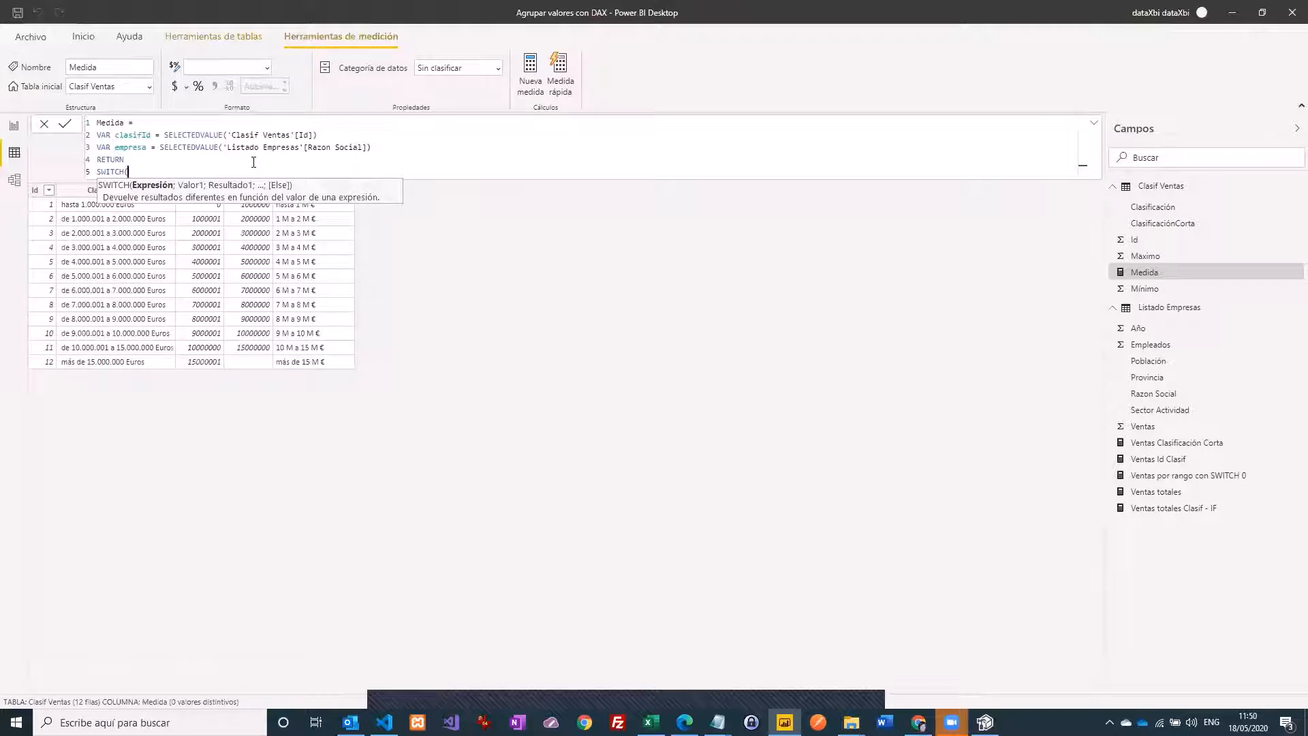
{"action": "type", "text": "TRU"}
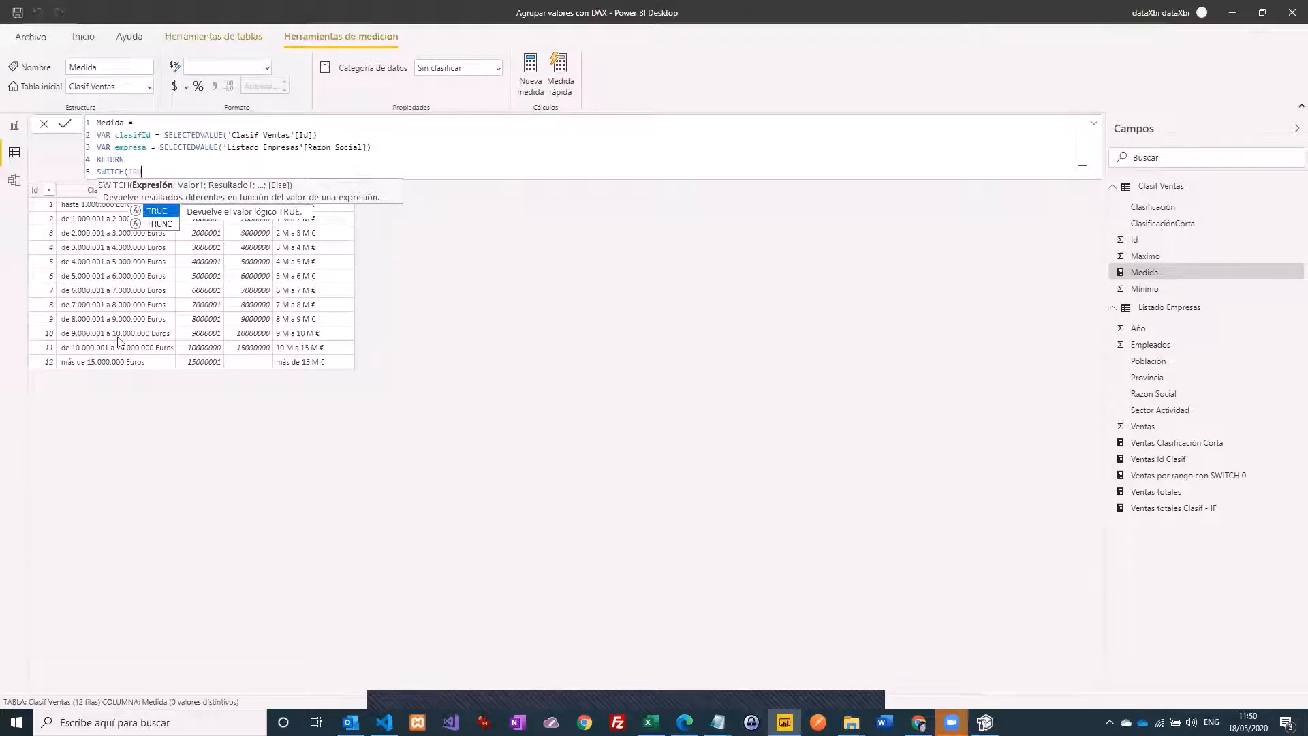
{"action": "left_click", "coordinate": [158, 211]}
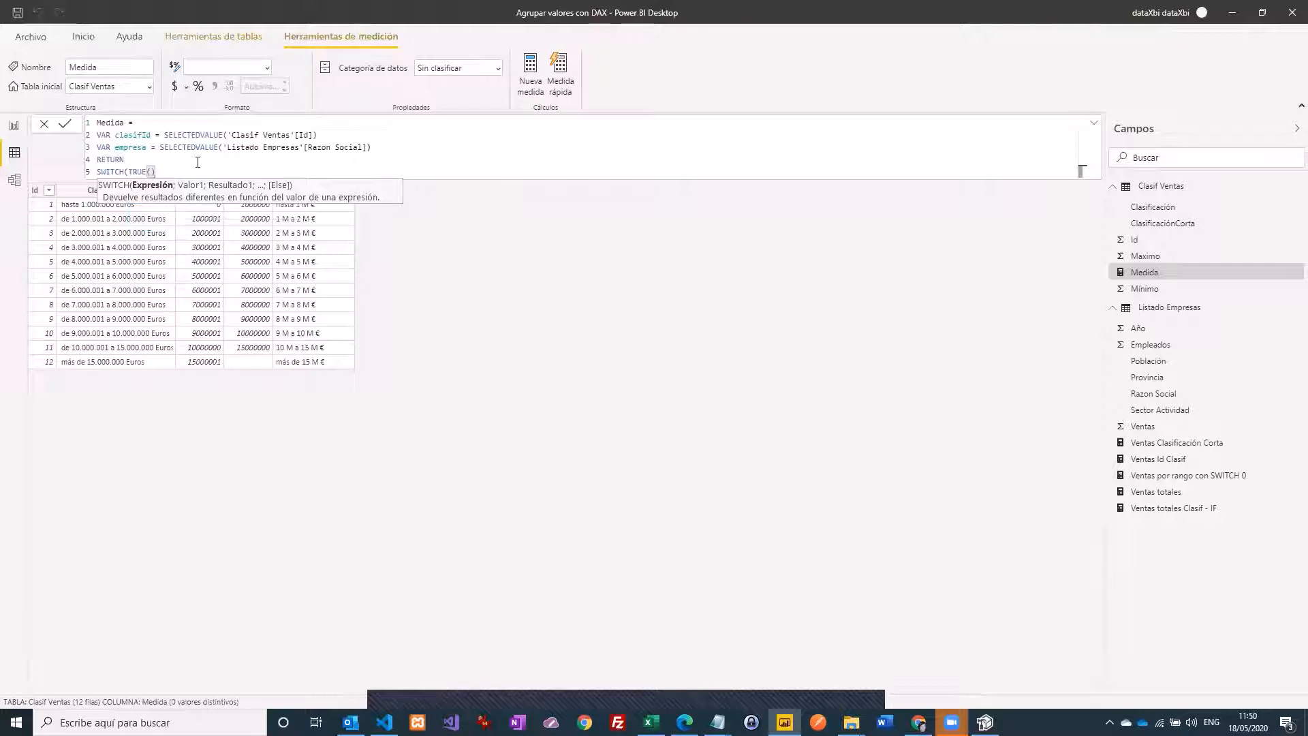
{"action": "type", "text": ";"}
{"action": "key", "text": "shift+Return"}
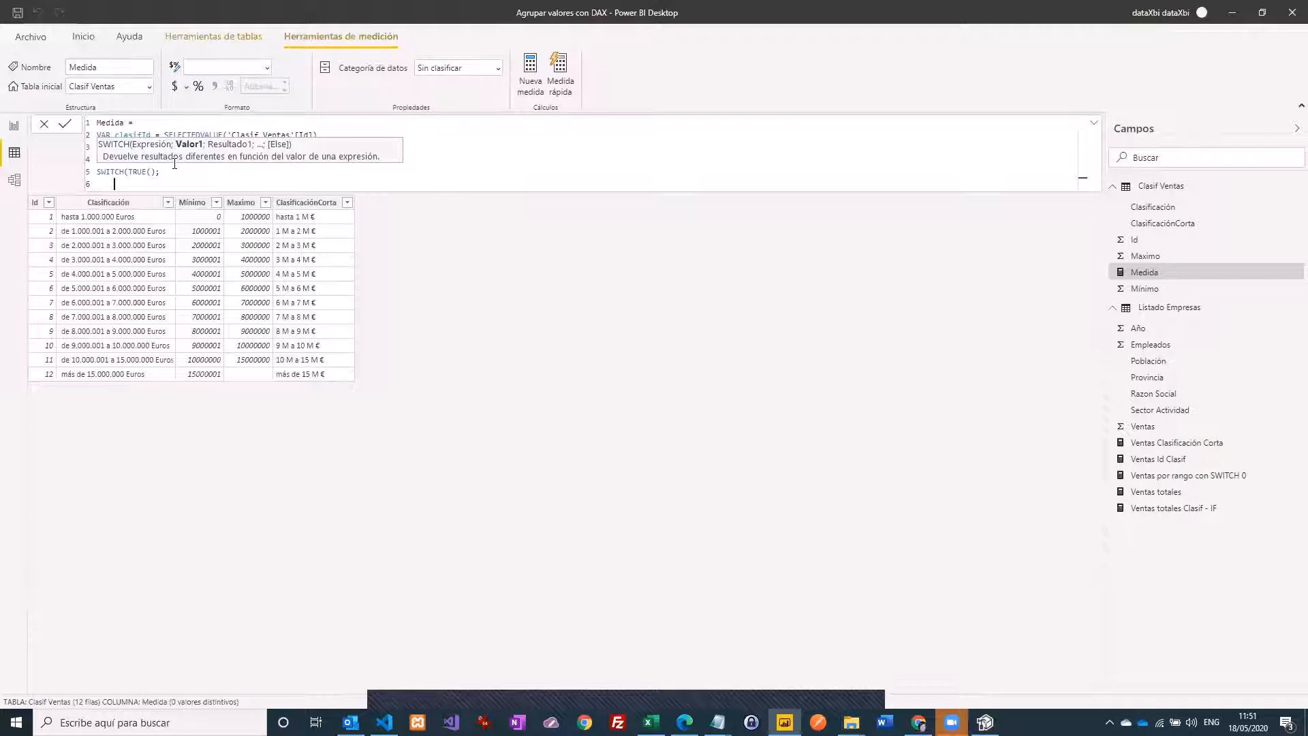
Step: Start the first SWITCH condition with NOT ISBLANK(clasifId) followed by the && operator
{"action": "type", "text": "NOT"}
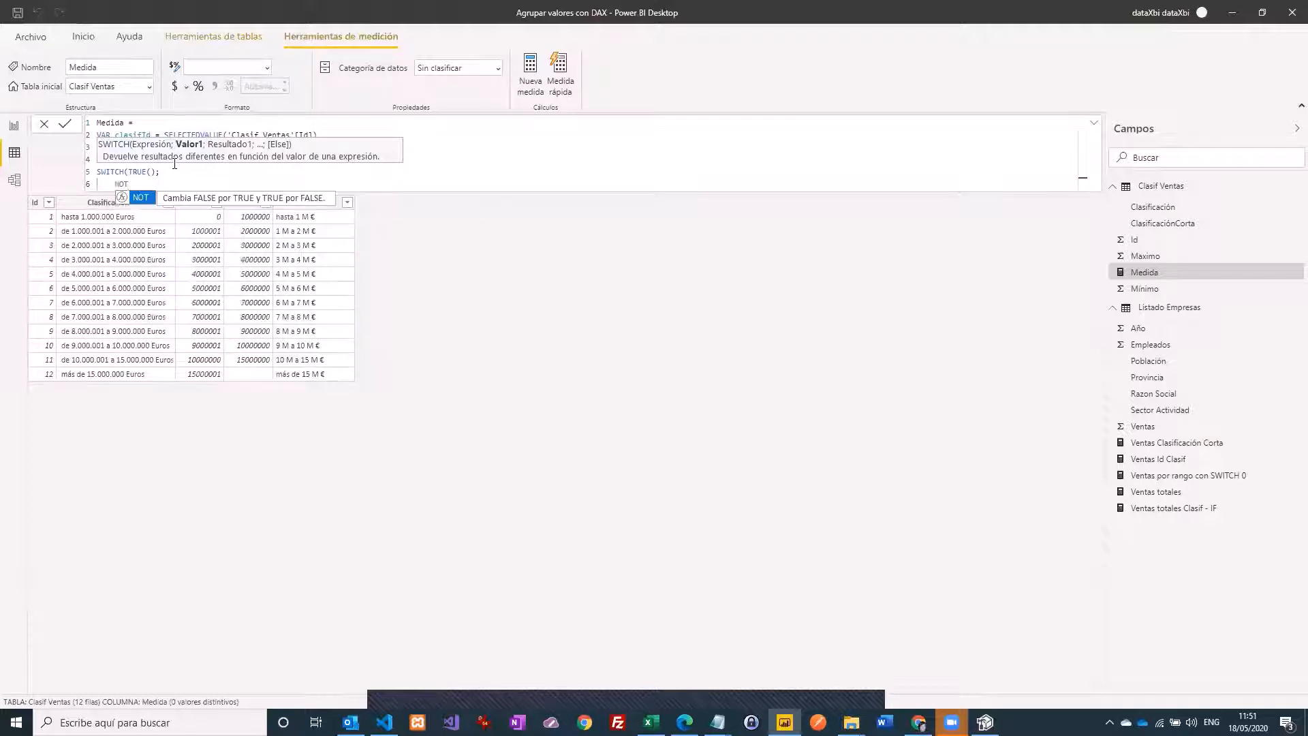
{"action": "type", "text": " ISB"}
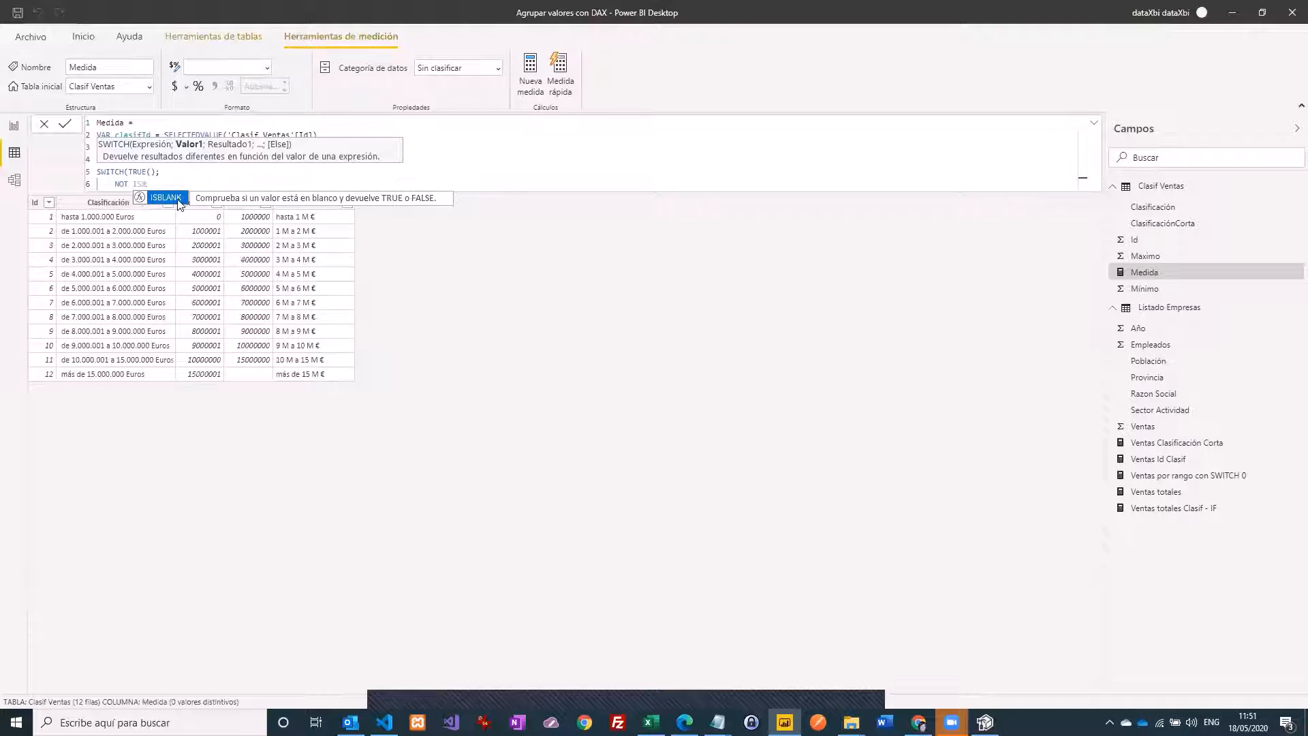
{"action": "left_click", "coordinate": [176, 199]}
{"action": "type", "text": "ca"}
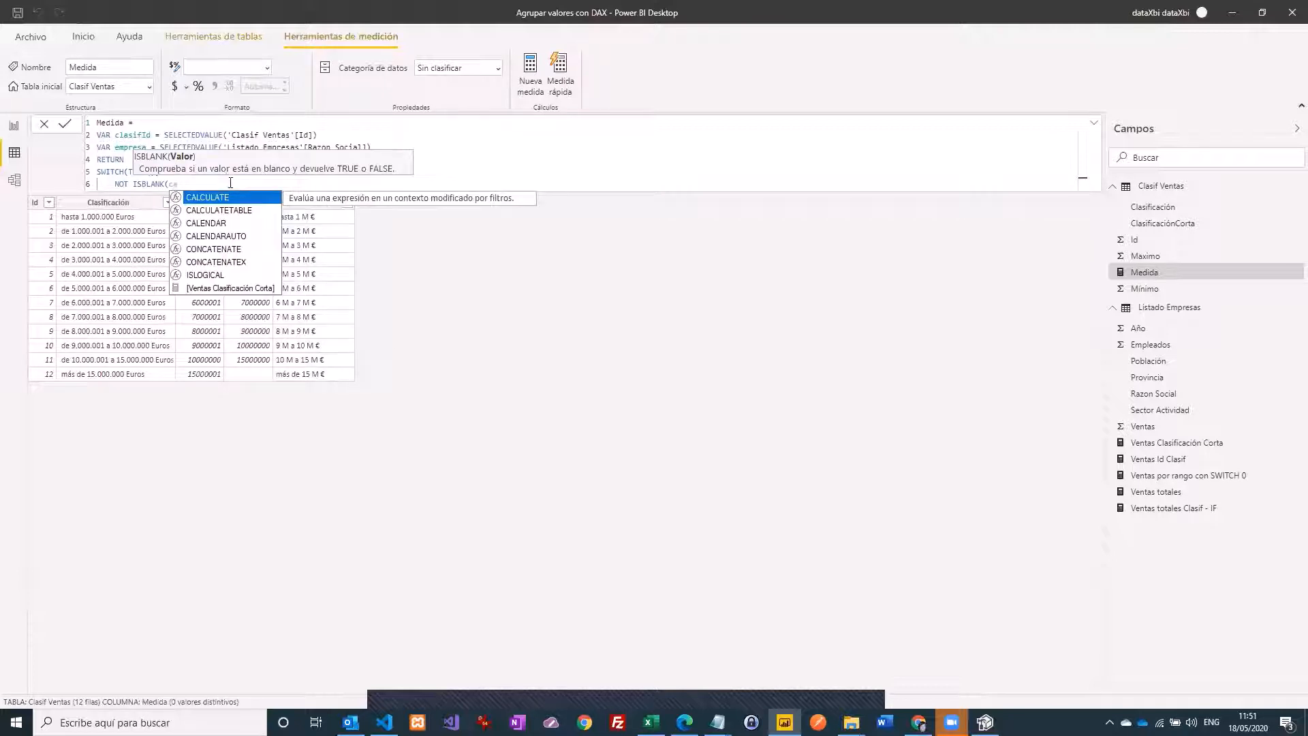
{"action": "key", "text": "BackSpace"}
{"action": "type", "text": "l"}
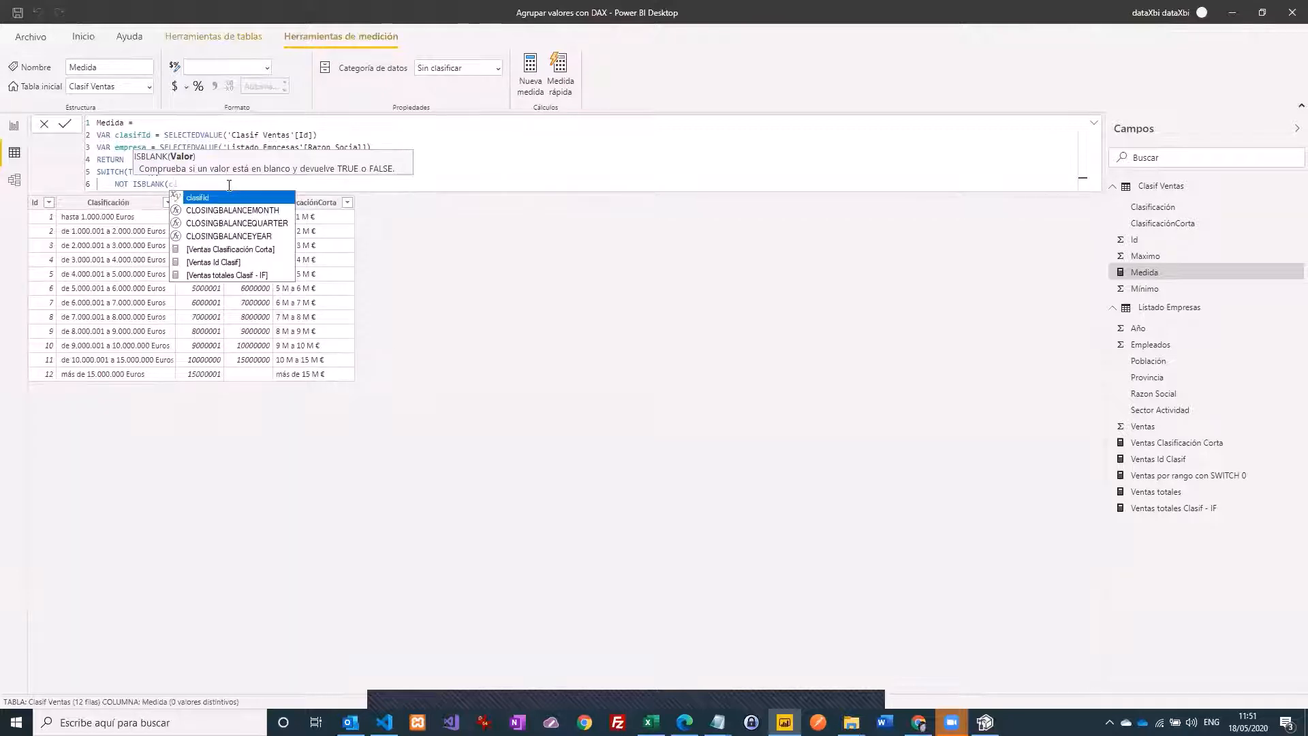
{"action": "left_click", "coordinate": [211, 200]}
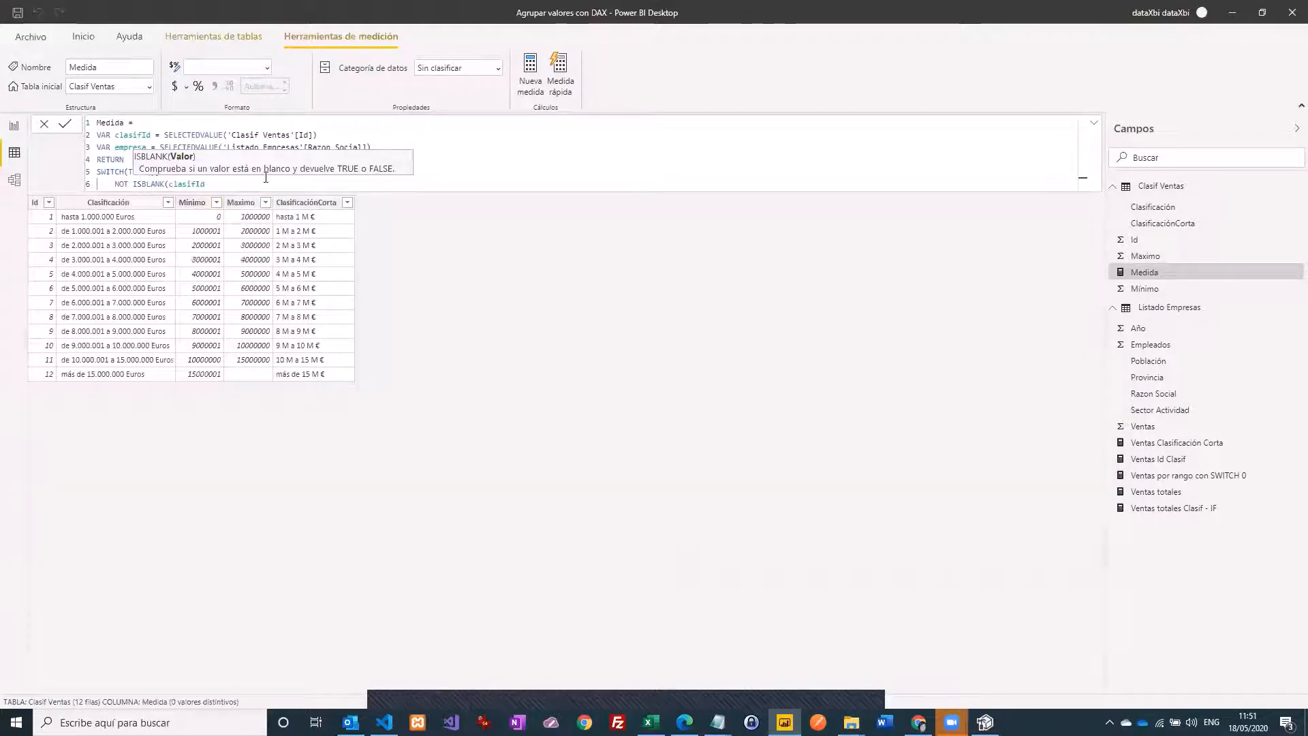
{"action": "type", "text": ") && "}
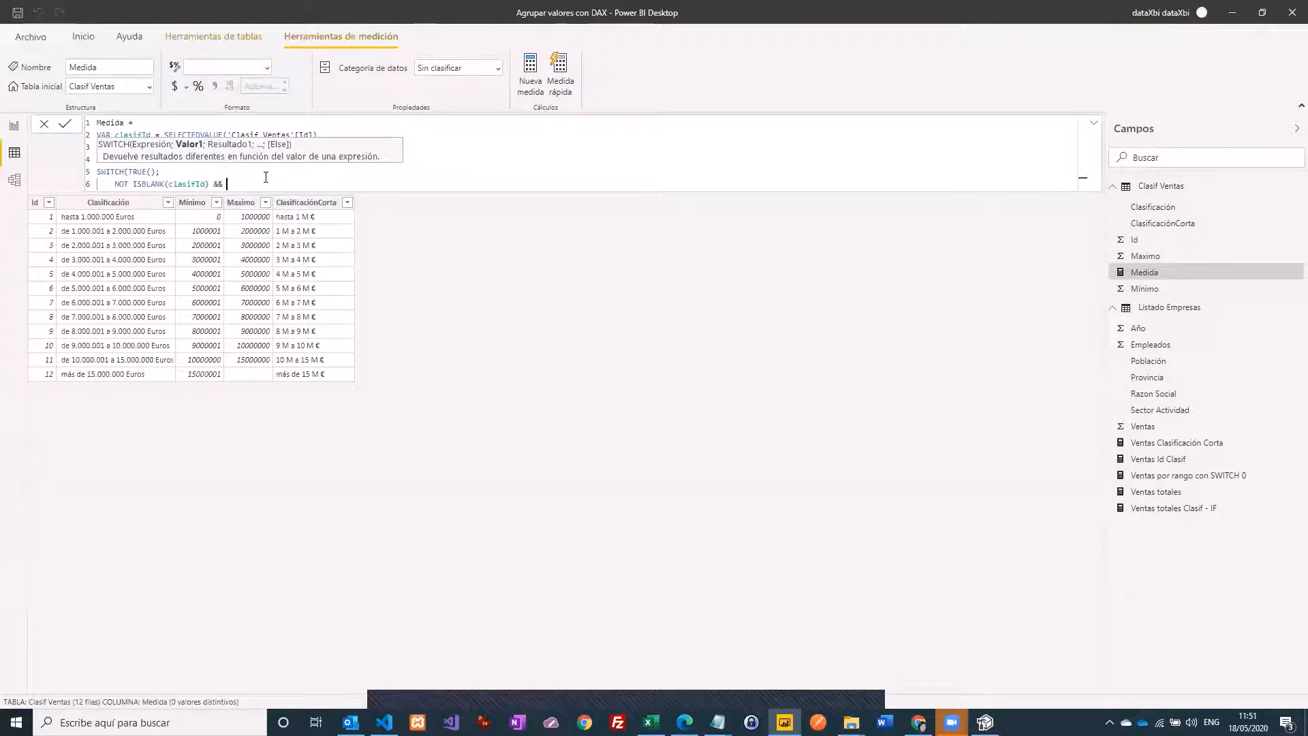
Step: Add the second part of the condition as NOT(ISBLANK(empresa)
{"action": "type", "text": "NOT(IS"}
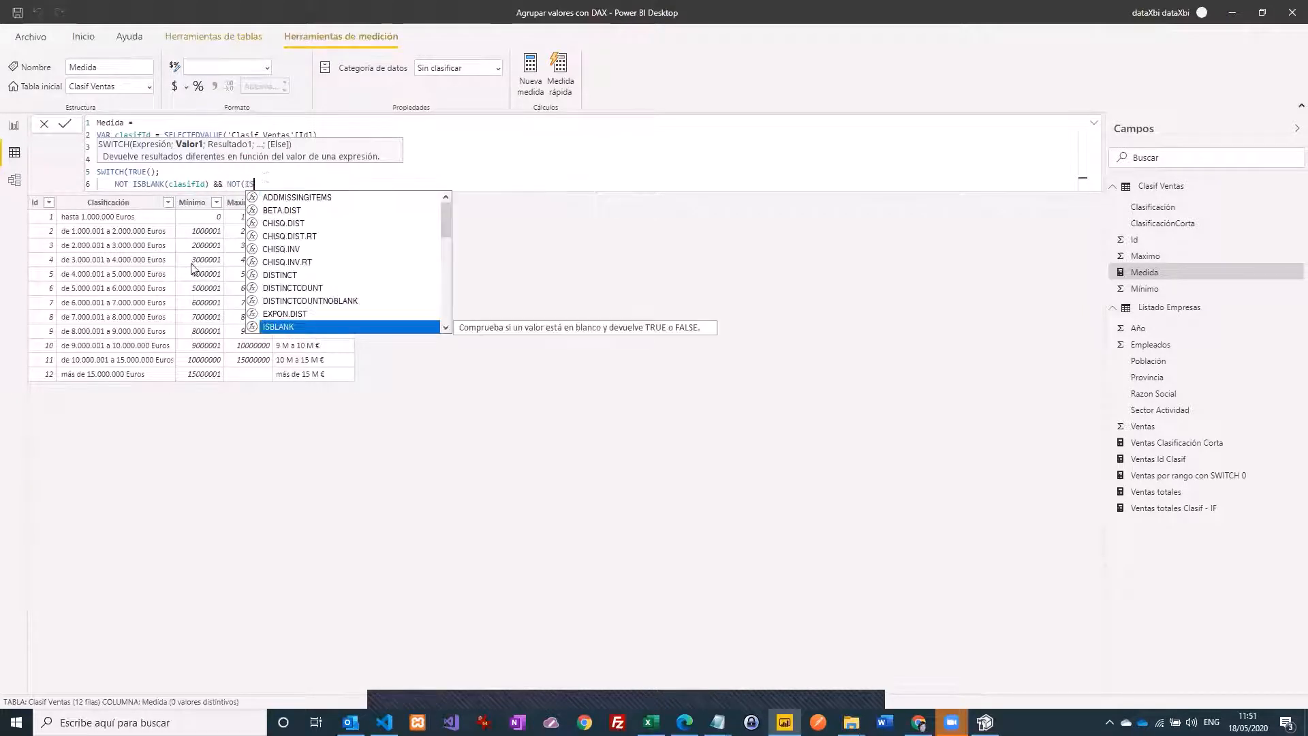
{"action": "left_click", "coordinate": [282, 329]}
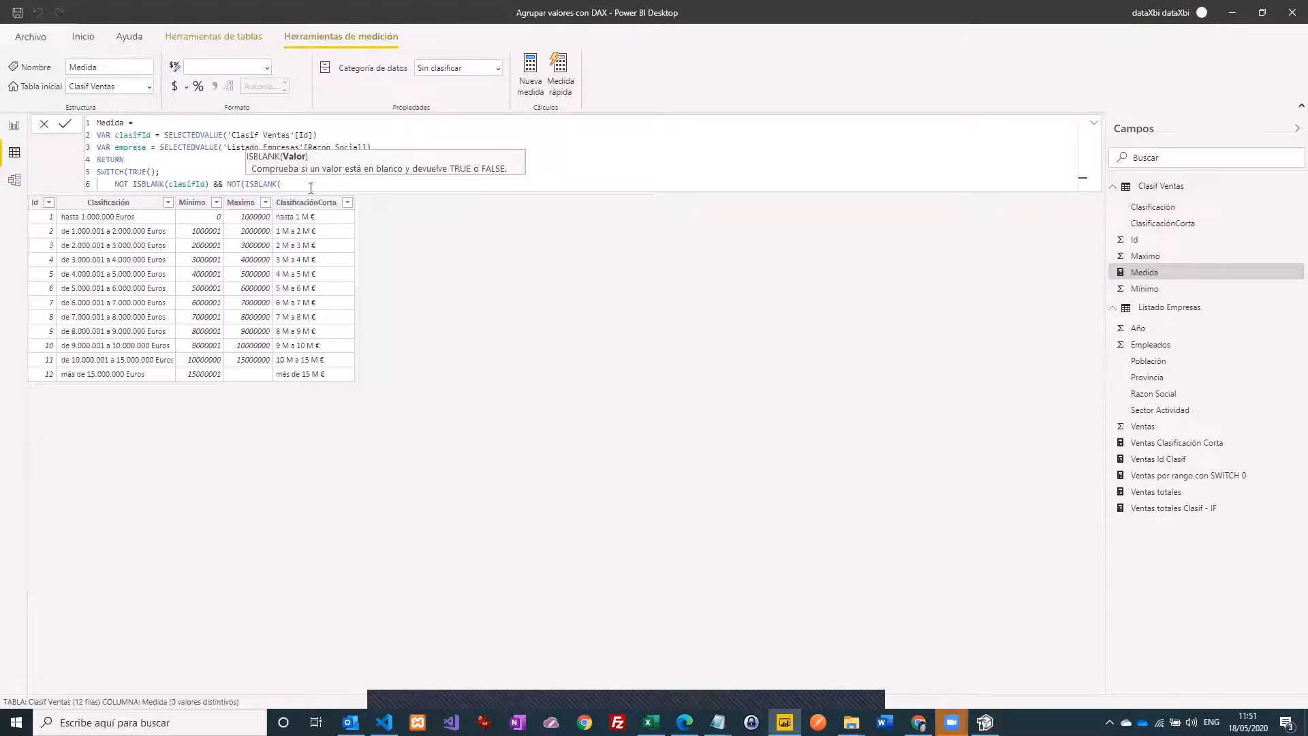
{"action": "type", "text": "emp"}
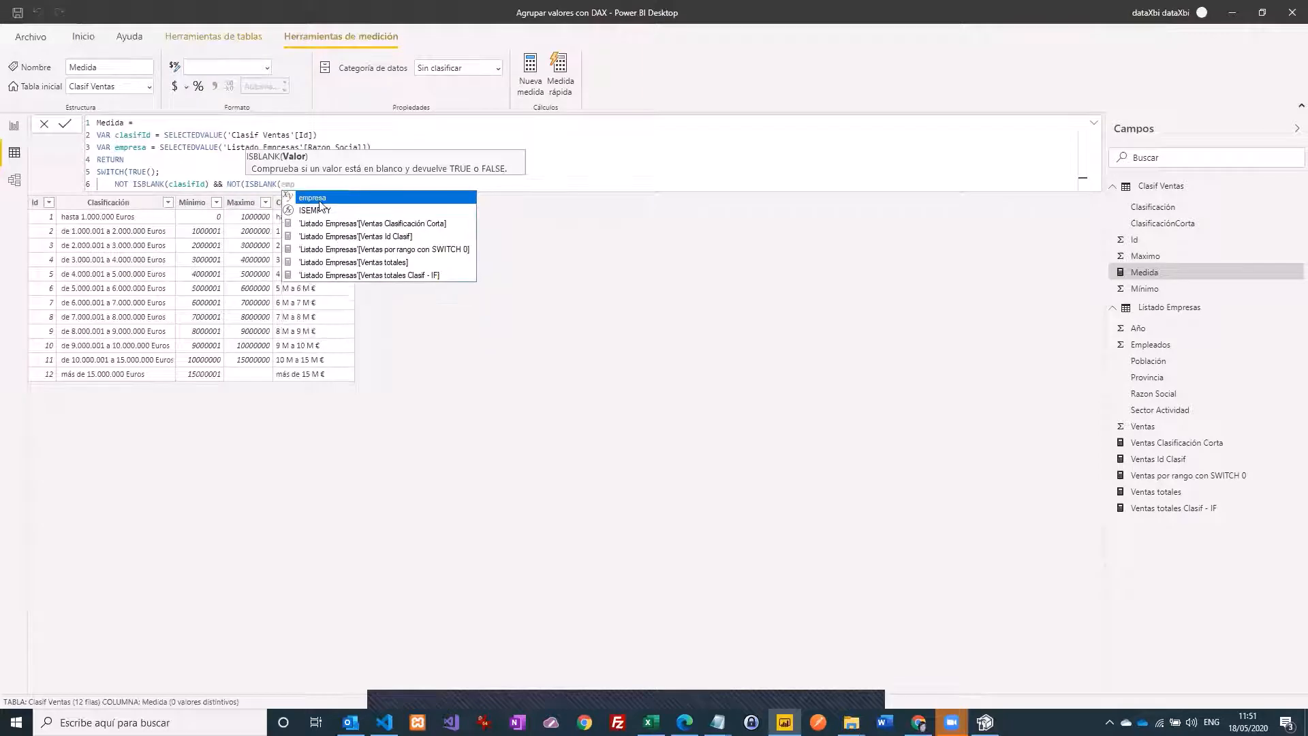
{"action": "left_click", "coordinate": [320, 199]}
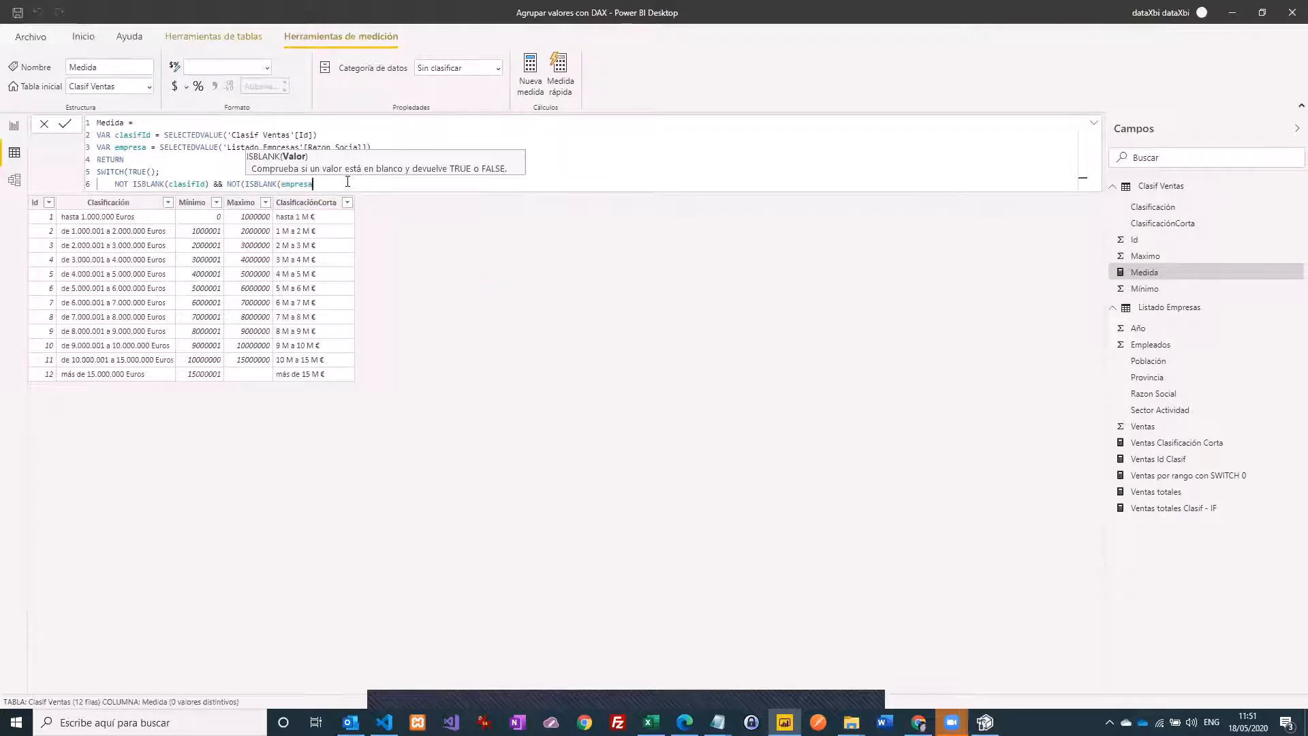
{"action": "type", "text": ")"}
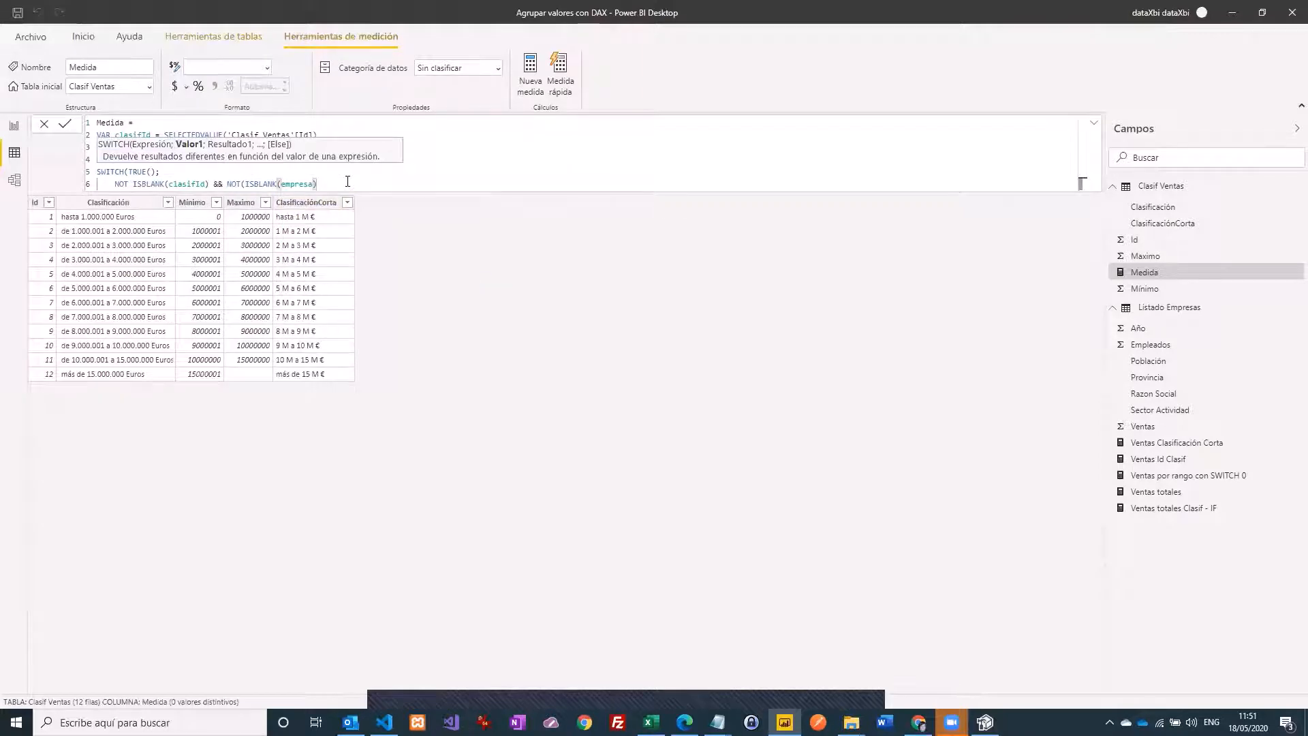
Step: Start the condition's result as a CALCULATE of [Ventas totales], ready for a filter argument
{"action": "type", "text": "; CAL"}
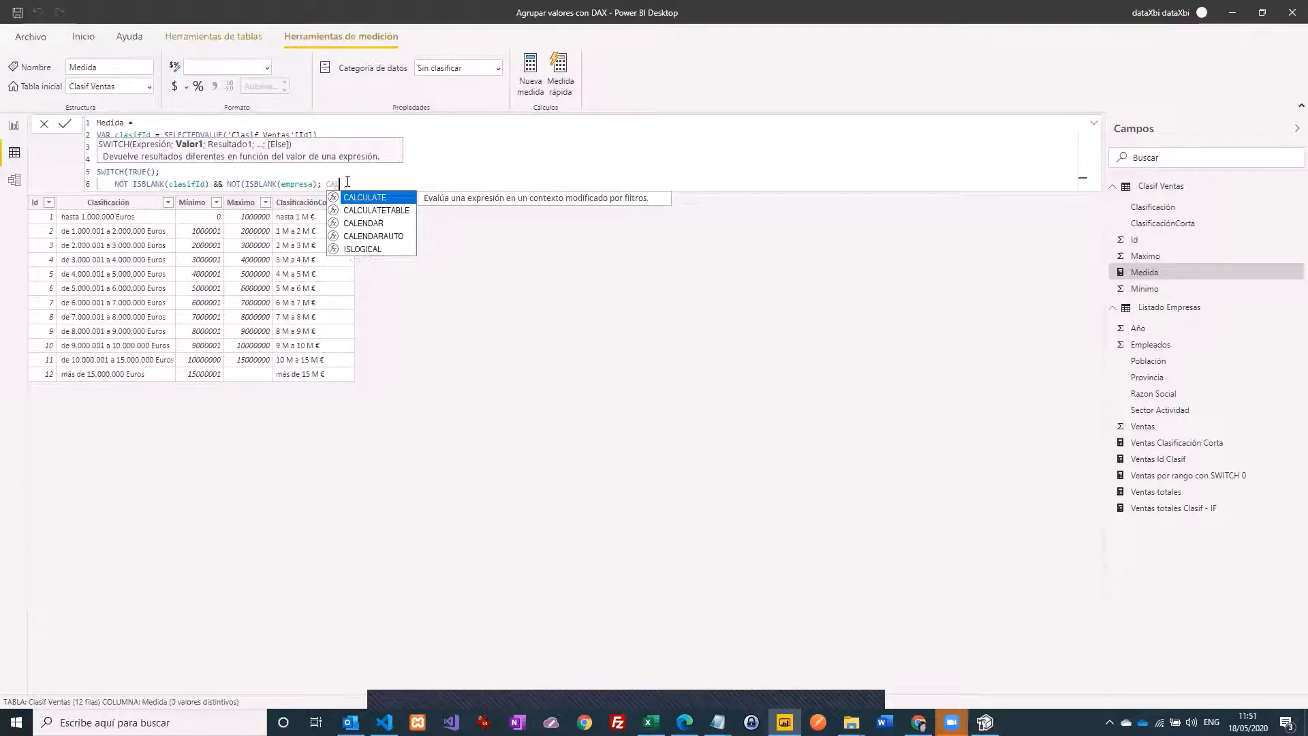
{"action": "left_click", "coordinate": [371, 198]}
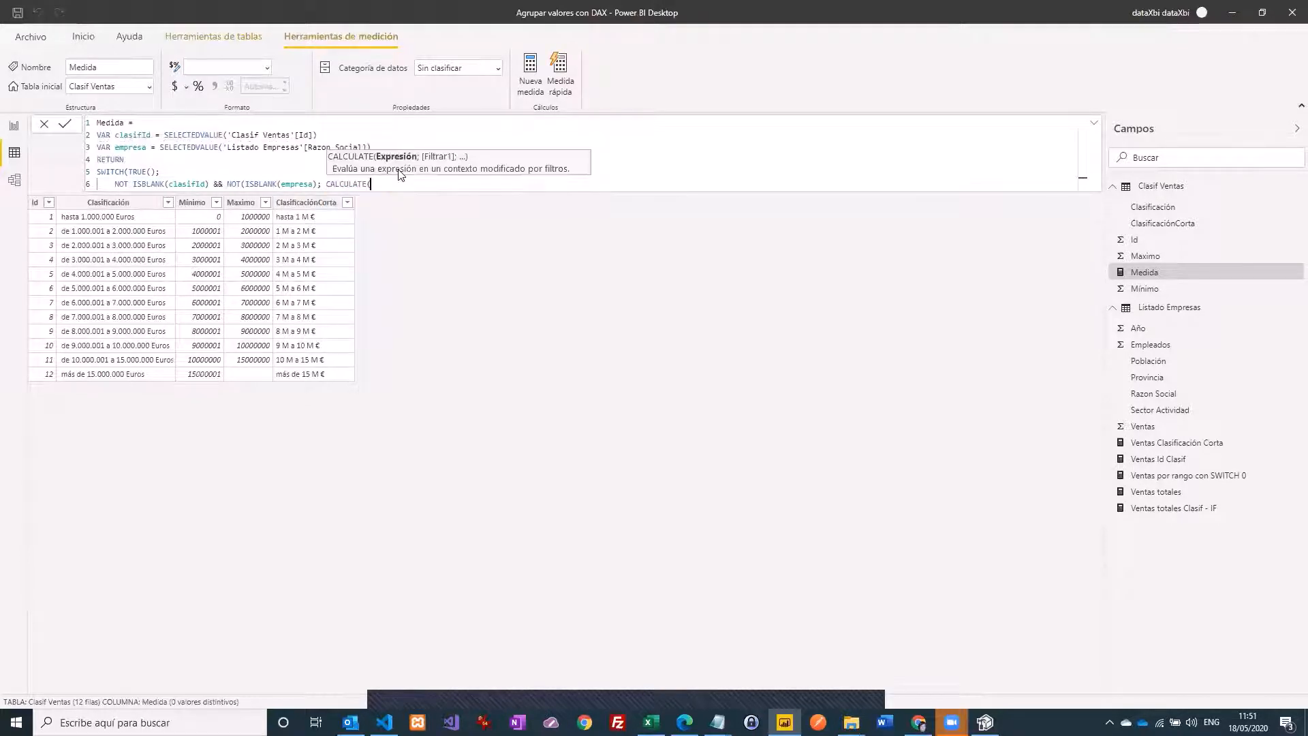
{"action": "type", "text": "ven"}
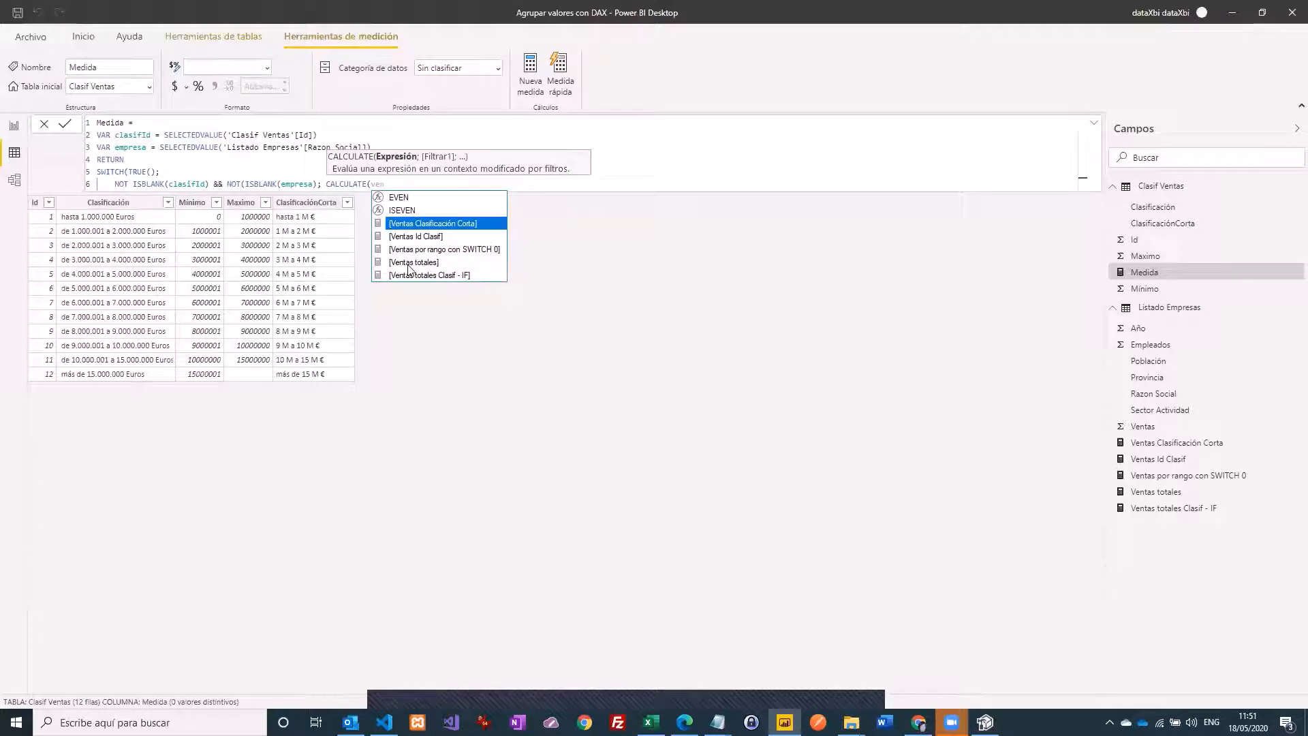
{"action": "left_click", "coordinate": [413, 263]}
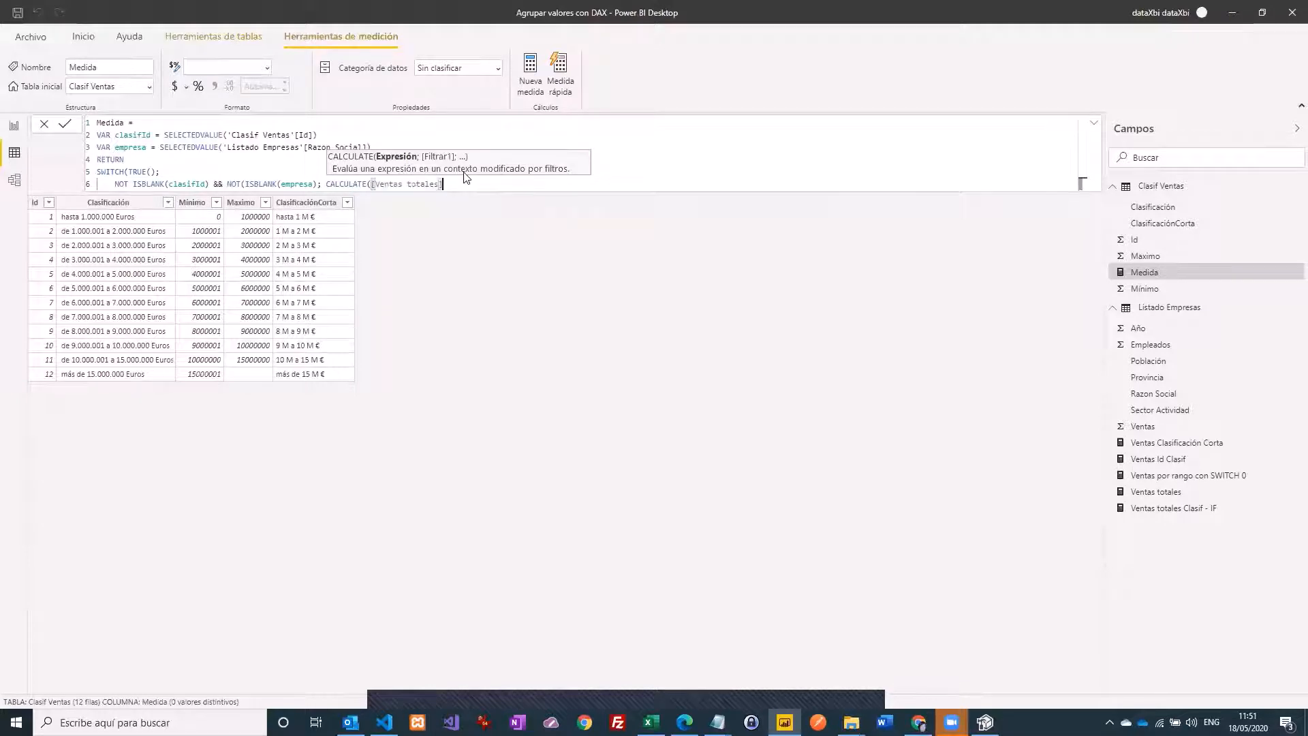
{"action": "type", "text": ";"}
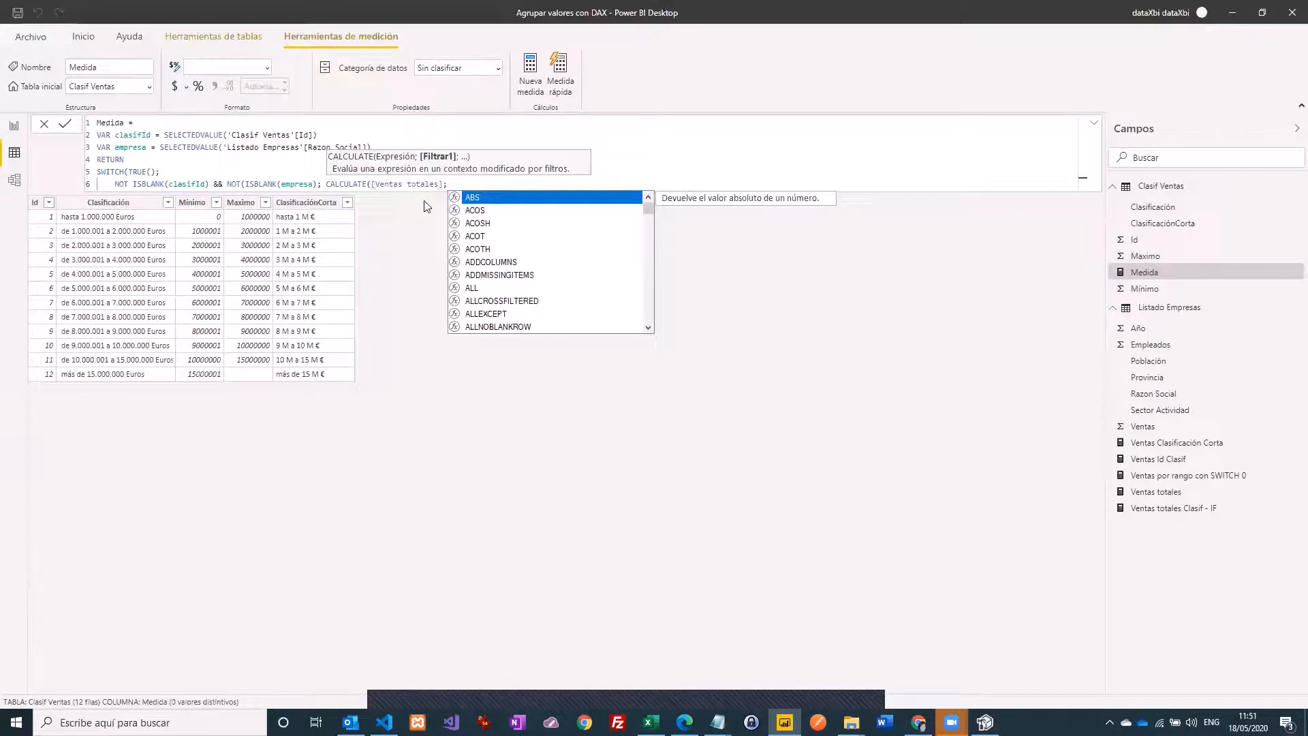
Step: Add a FILTER inside CALCULATE that iterates over VALUES('Listado Empresas'[Razon Social])
{"action": "type", "text": " F"}
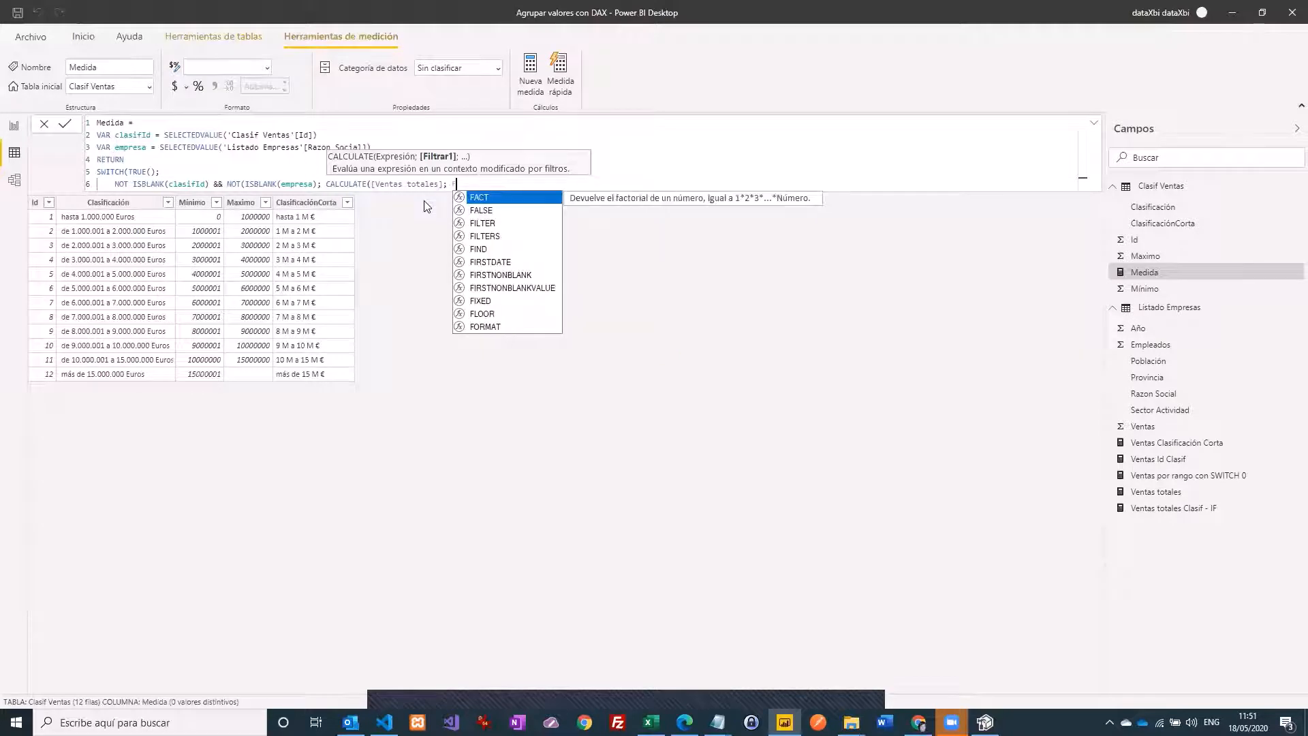
{"action": "type", "text": "IL"}
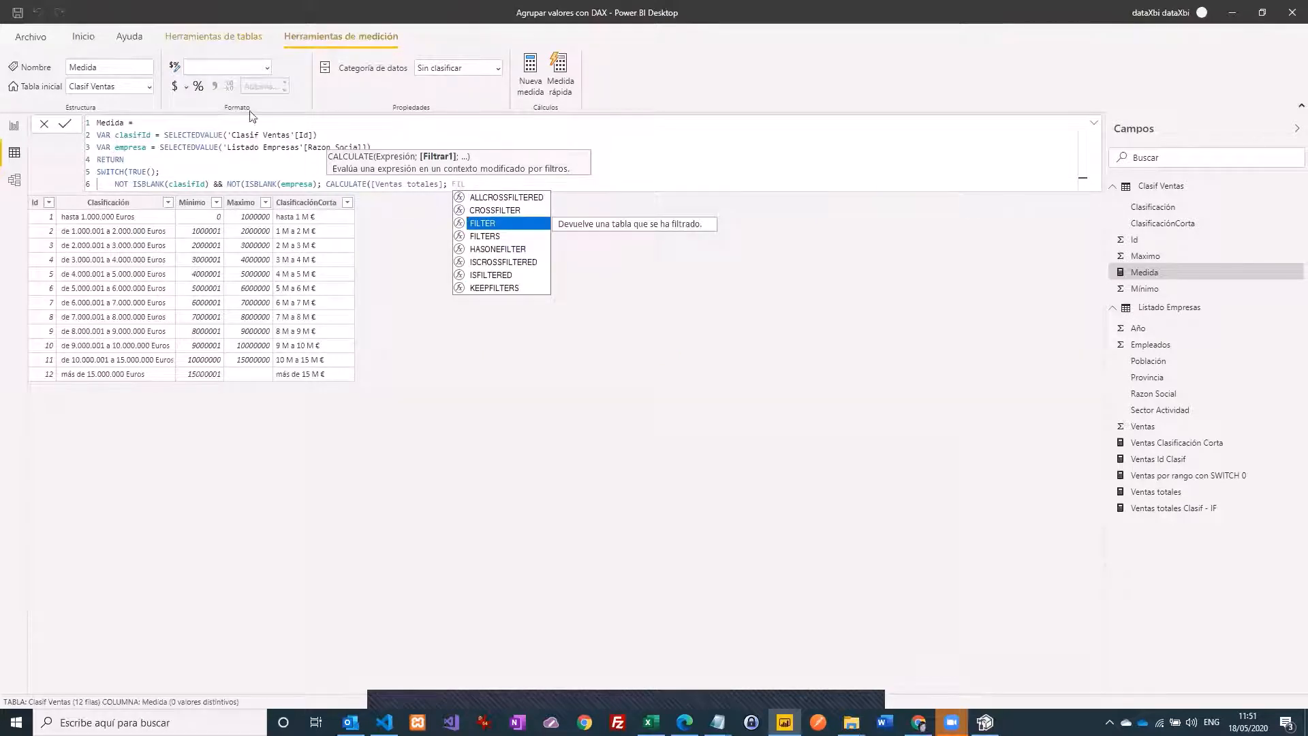
{"action": "left_click", "coordinate": [481, 224]}
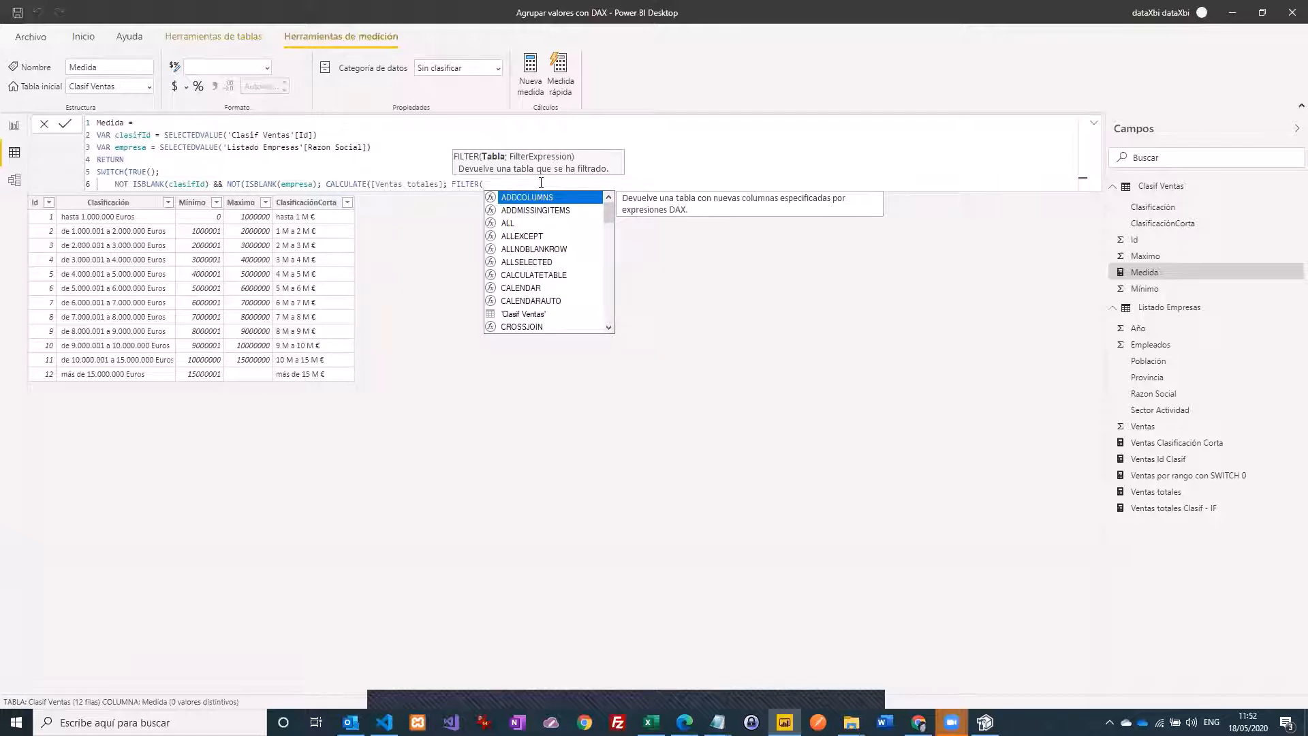
{"action": "type", "text": "Val"}
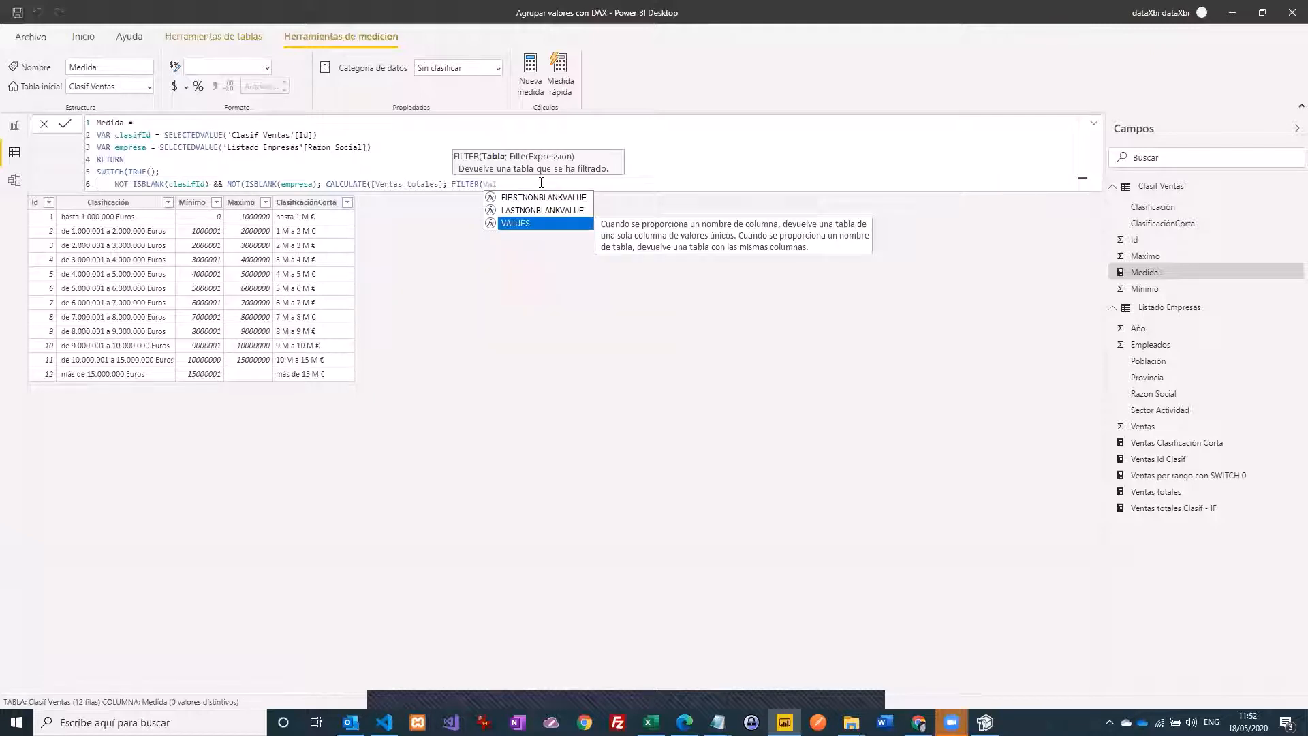
{"action": "left_click", "coordinate": [521, 223]}
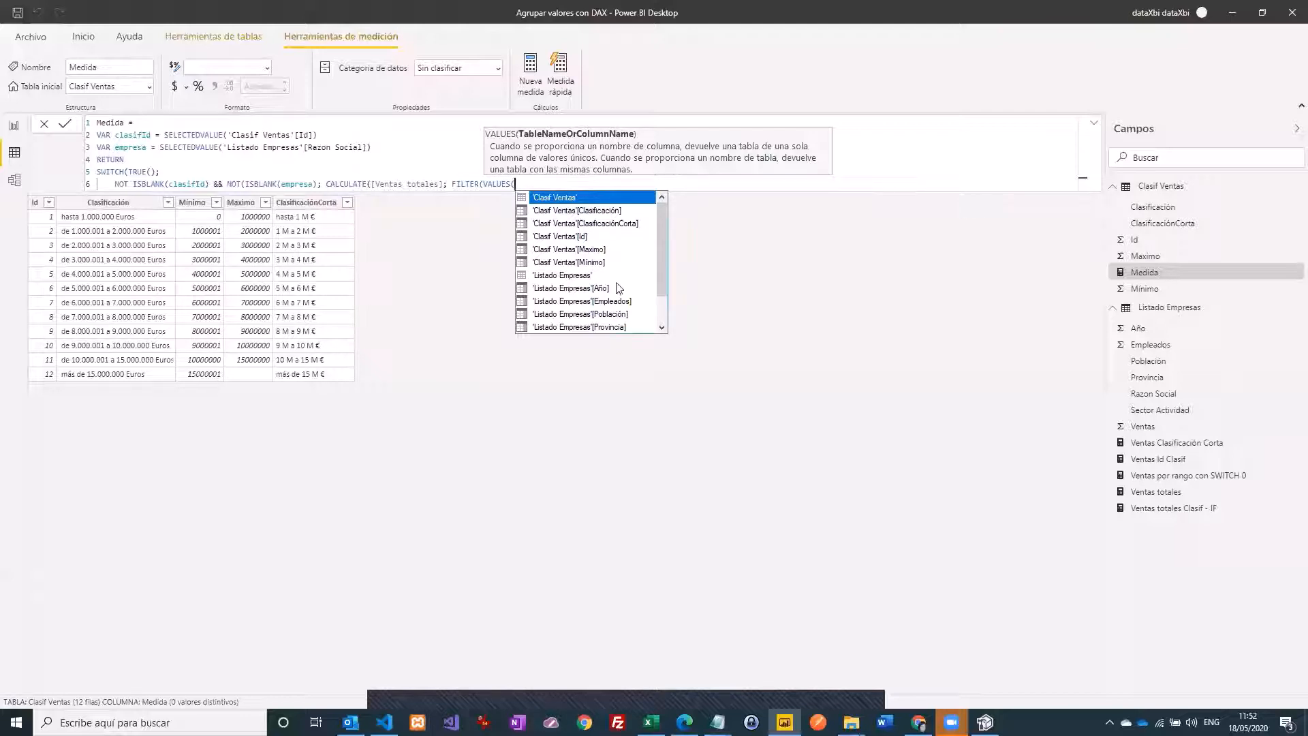
{"action": "left_click_drag", "start_coordinate": [661, 255], "coordinate": [663, 284]}
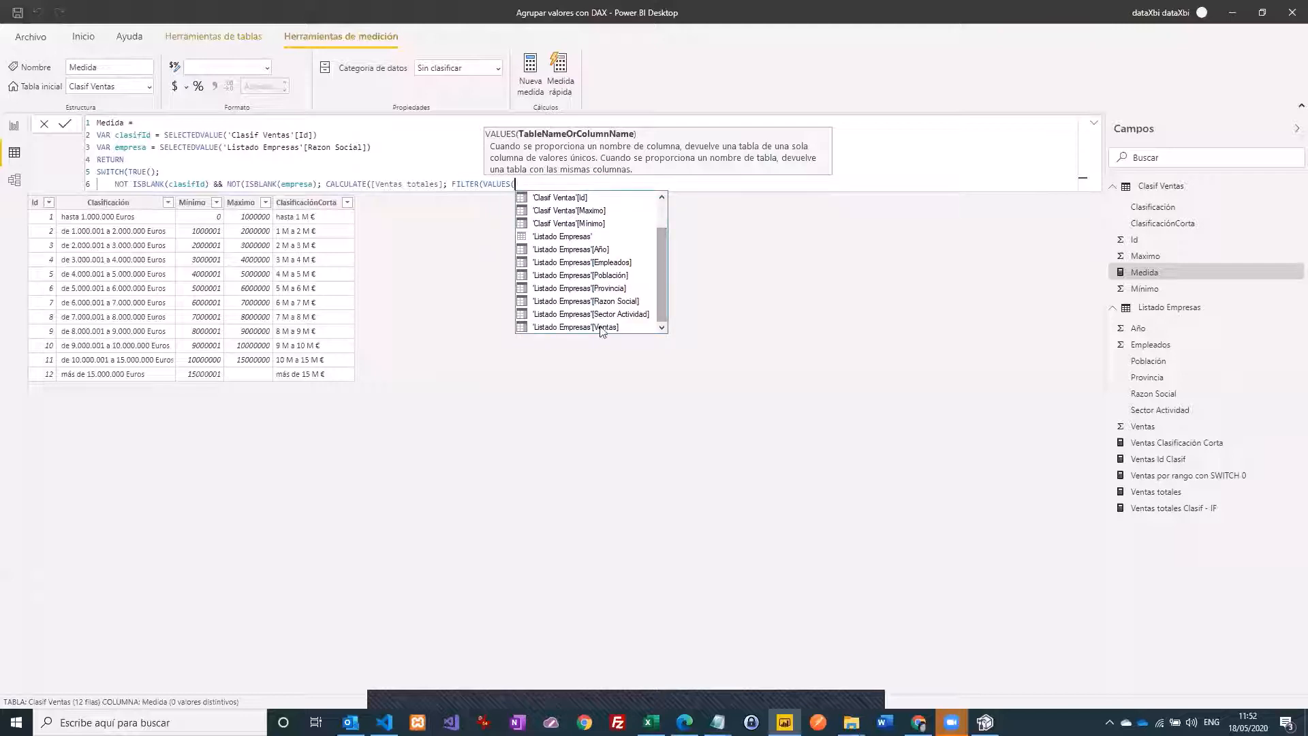
{"action": "double_click", "coordinate": [617, 301]}
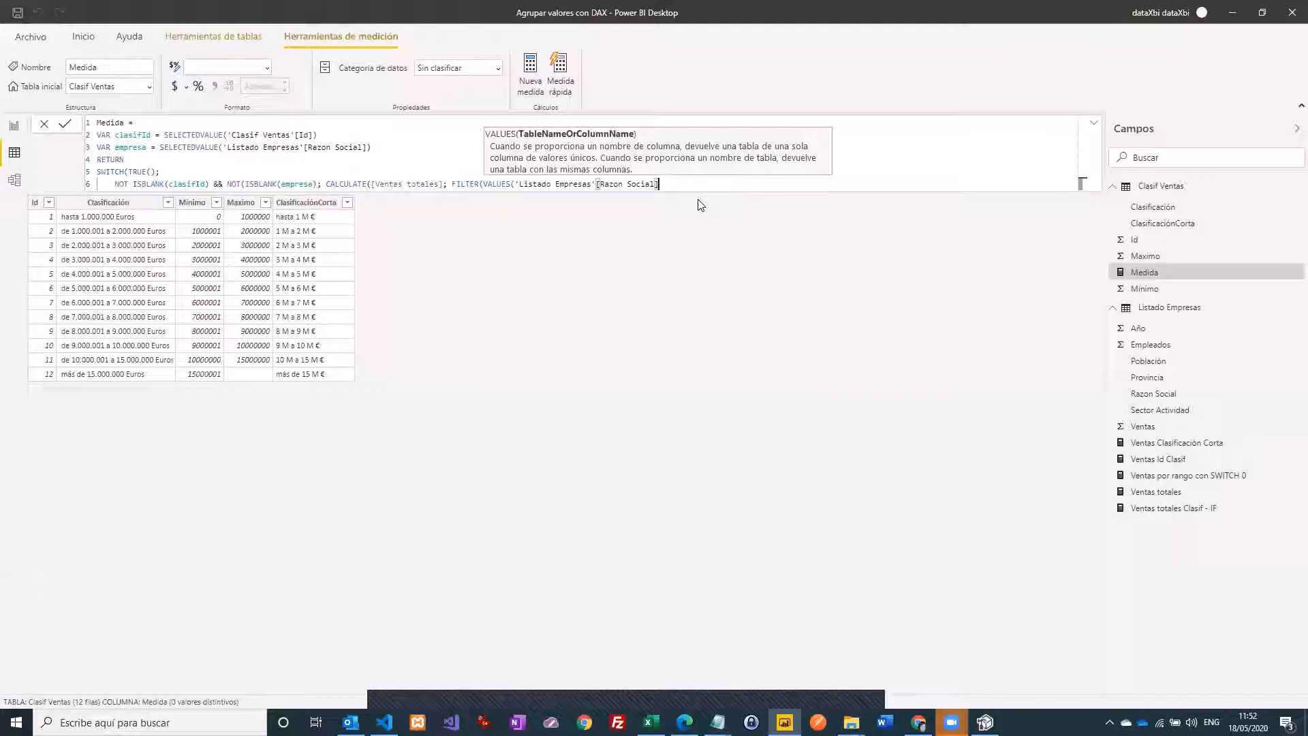
Step: Close VALUES and set the filter expression to 'Listado Empresas'[Razon Social] = empresa
{"action": "type", "text": "); raz"}
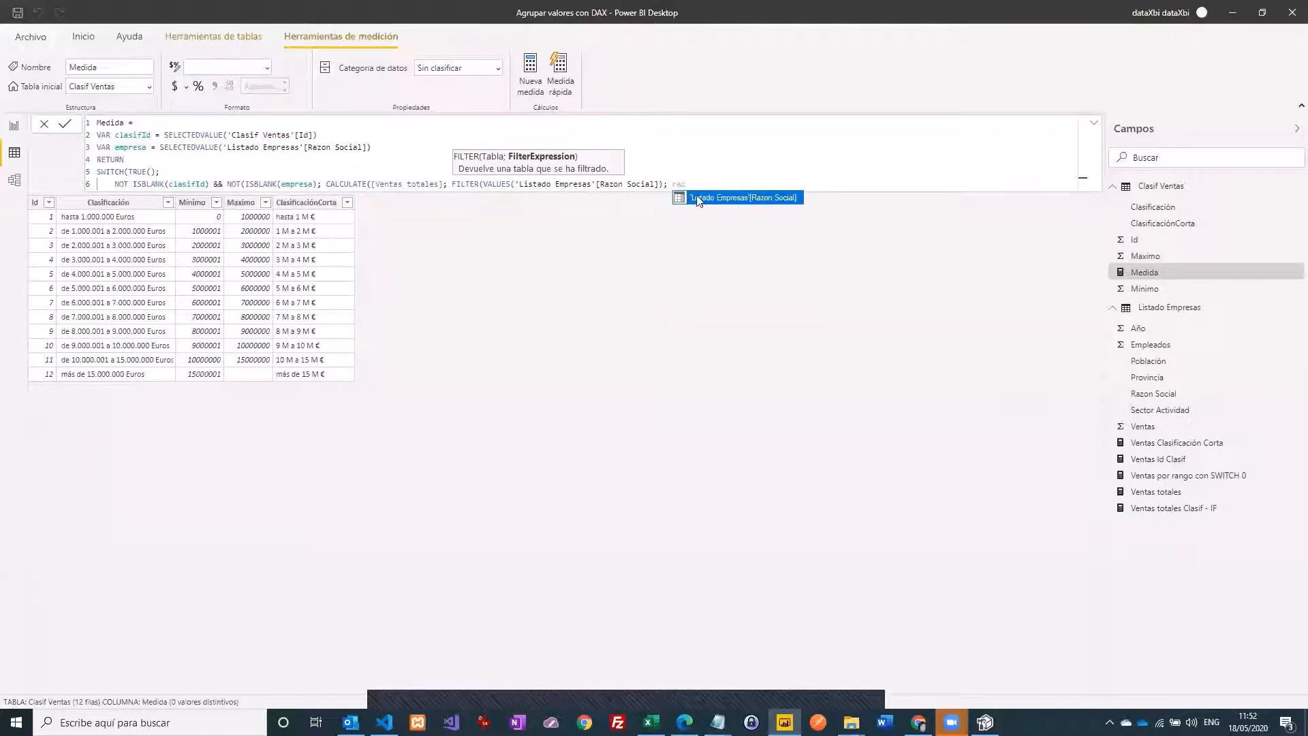
{"action": "double_click", "coordinate": [721, 199]}
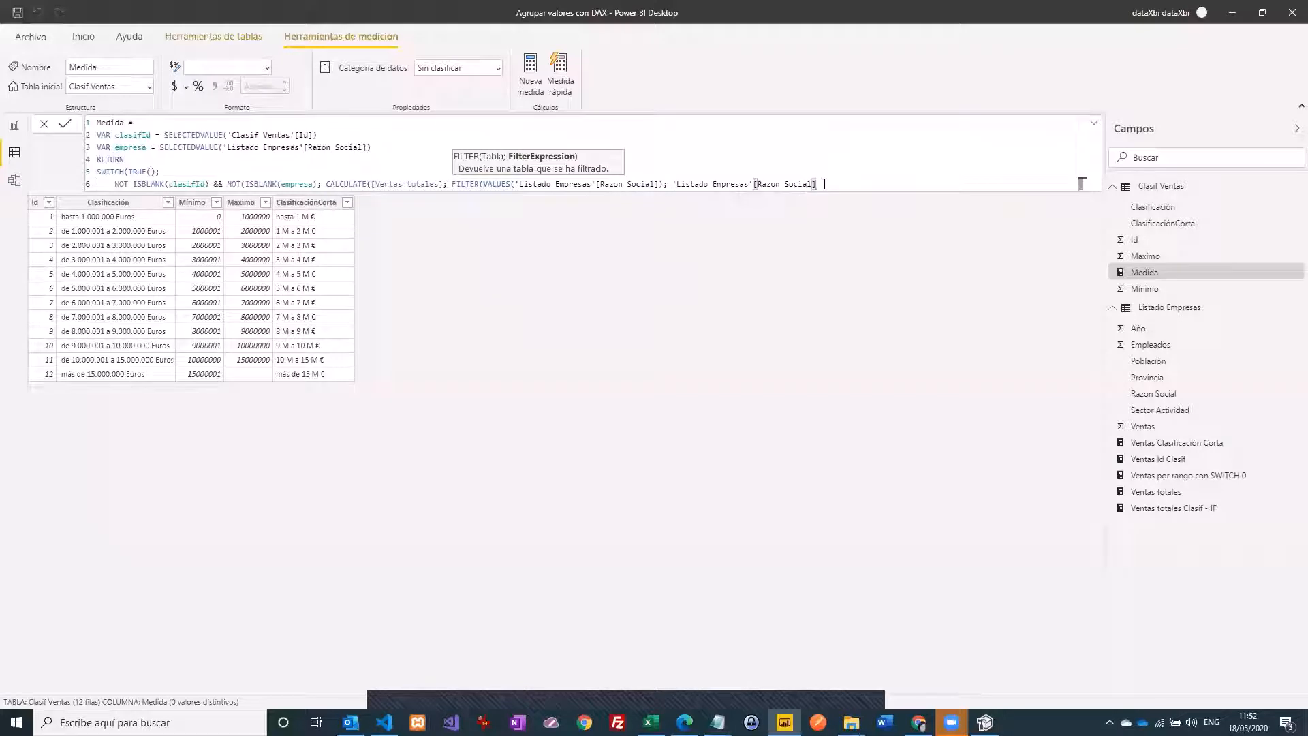
{"action": "type", "text": "= emp"}
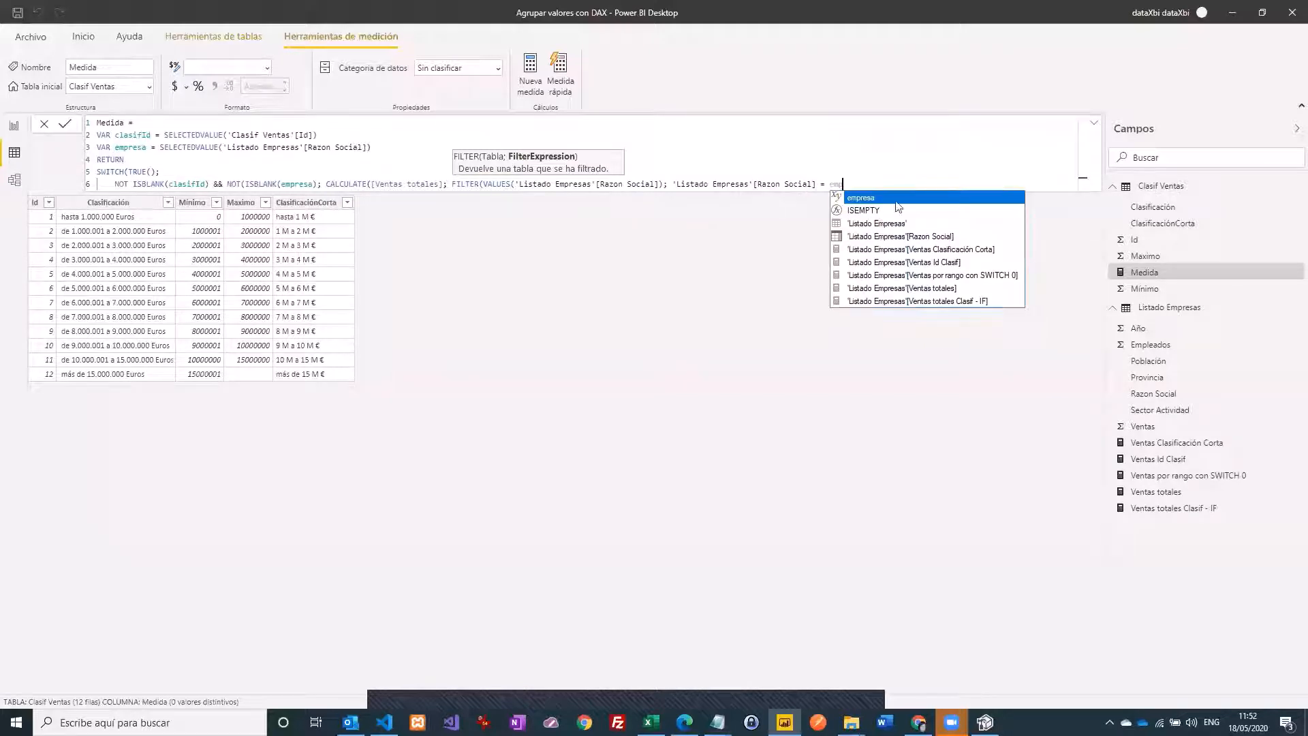
{"action": "double_click", "coordinate": [862, 199]}
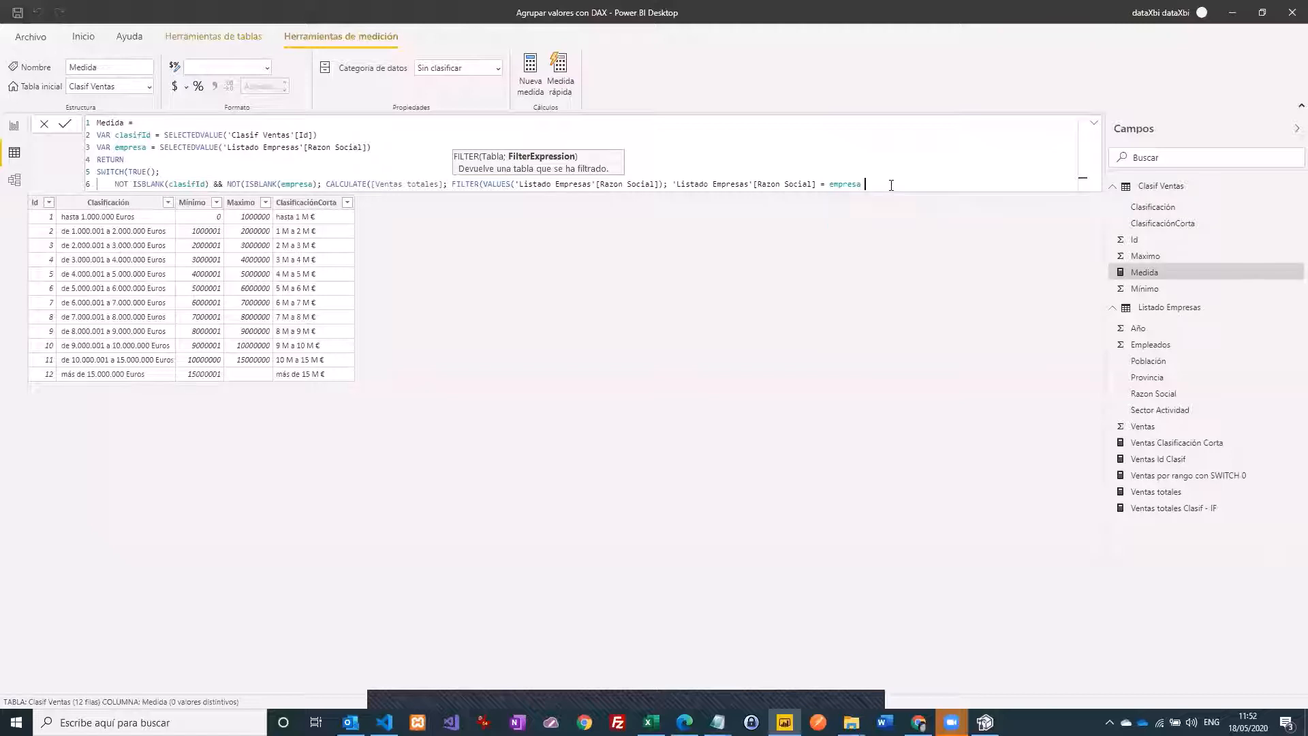
Step: Extend the filter expression with && [Ventas Id Clasif] = clasifId and close the FILTER function
{"action": "type", "text": "&& Ve"}
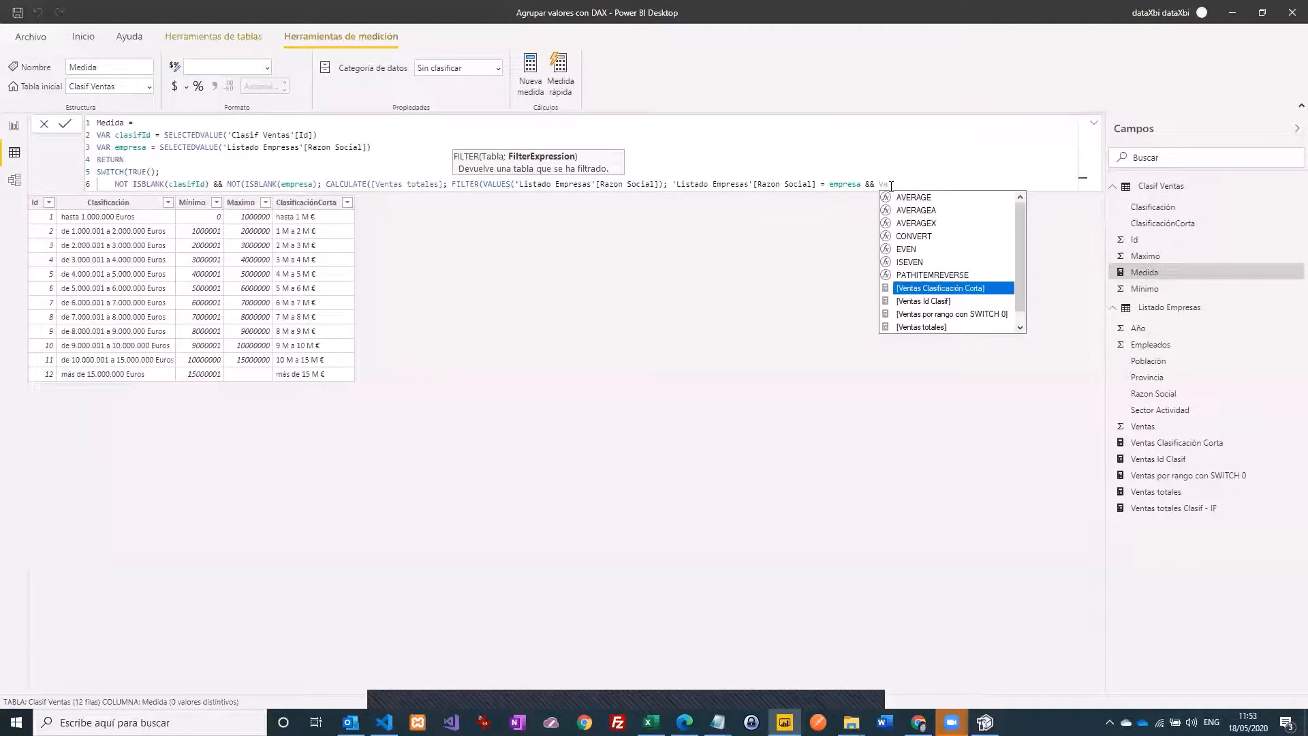
{"action": "double_click", "coordinate": [920, 301]}
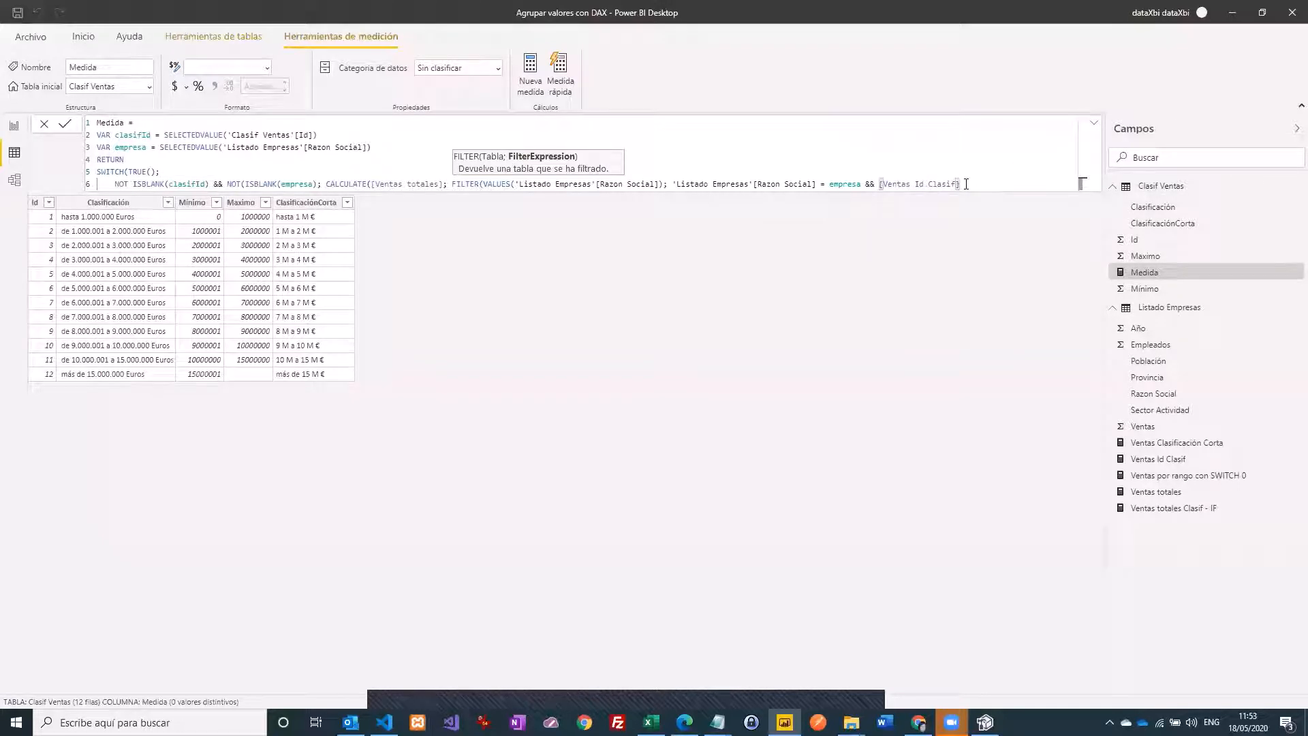
{"action": "type", "text": "= clas"}
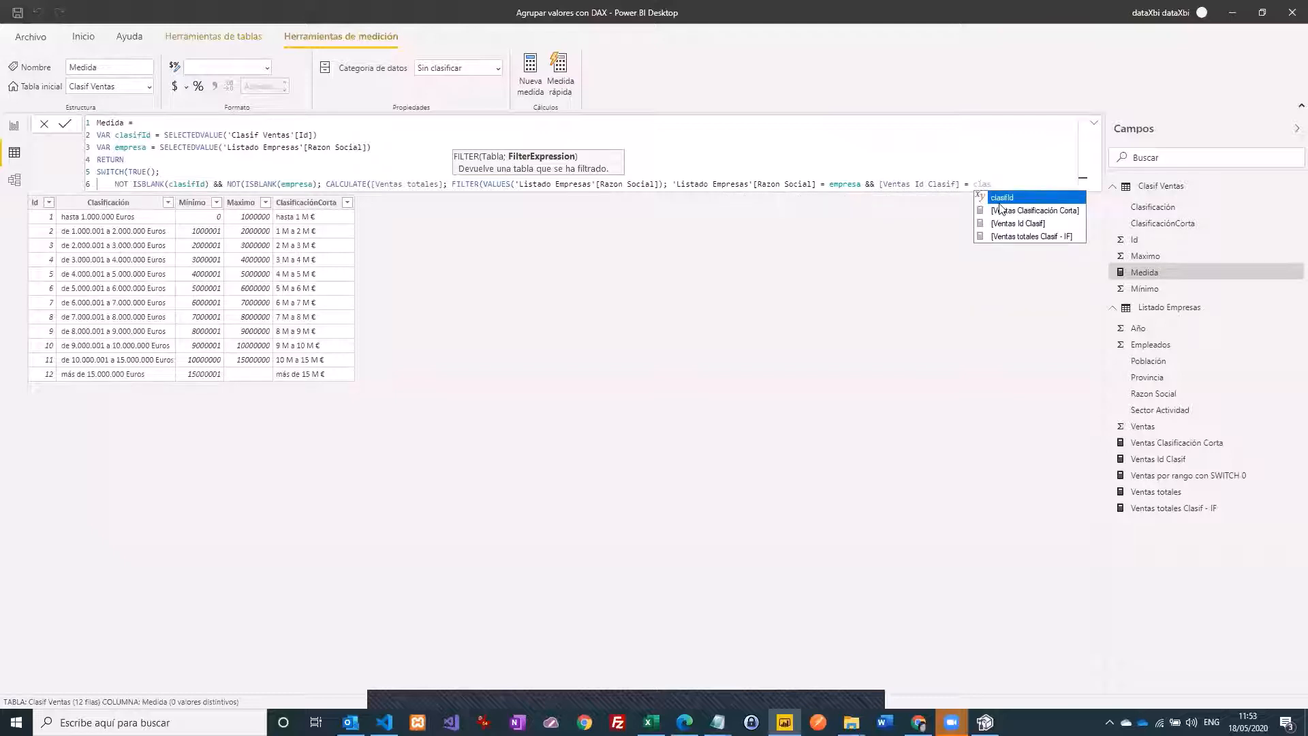
{"action": "left_click", "coordinate": [997, 196]}
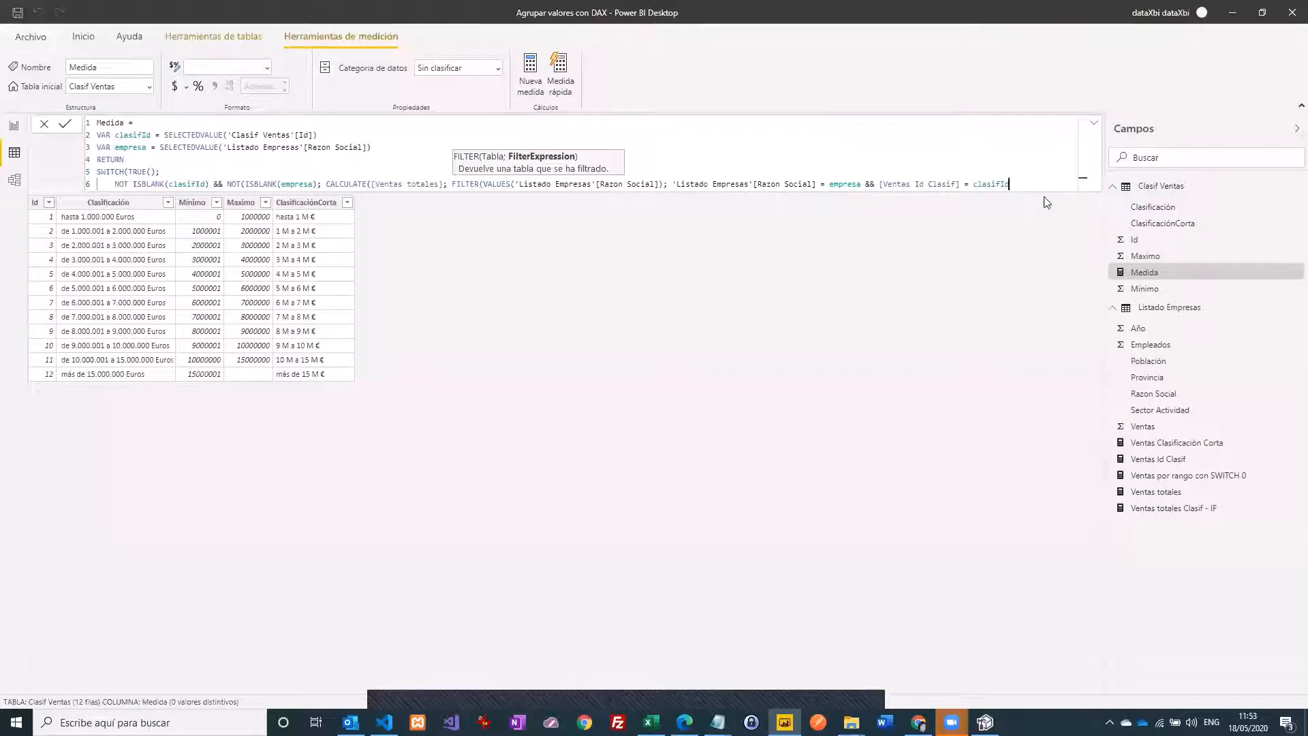
{"action": "type", "text": ")"}
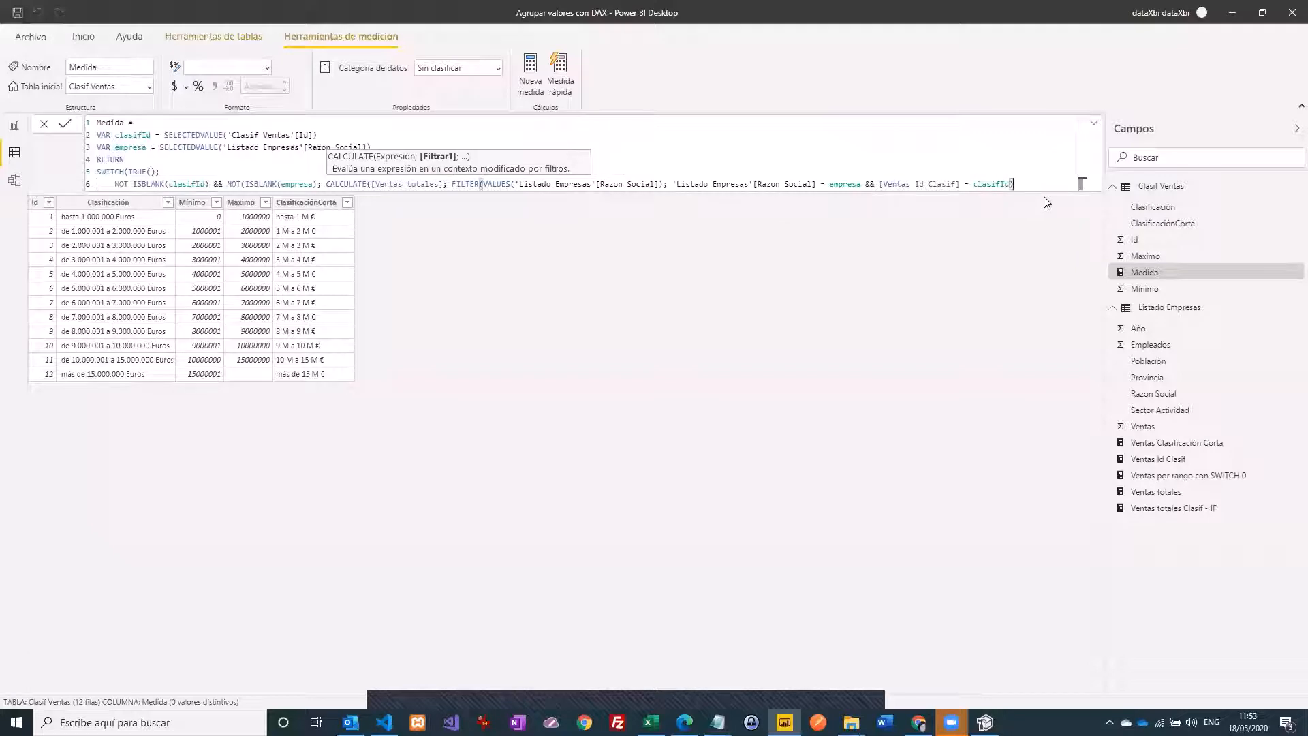
Step: Add the closing parentheses on a new indented line and commit the measure formula
{"action": "key", "text": "shift+Return"}
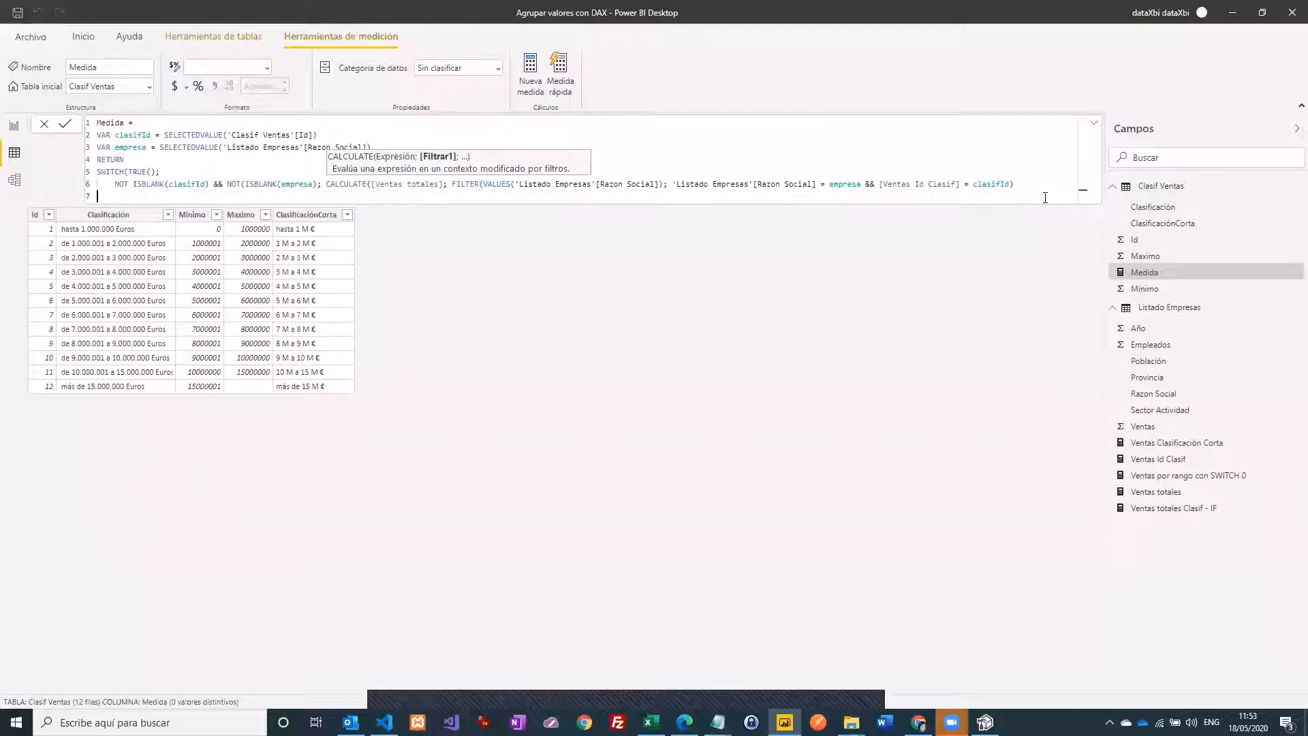
{"action": "key", "text": "Tab"}
{"action": "type", "text": ")"}
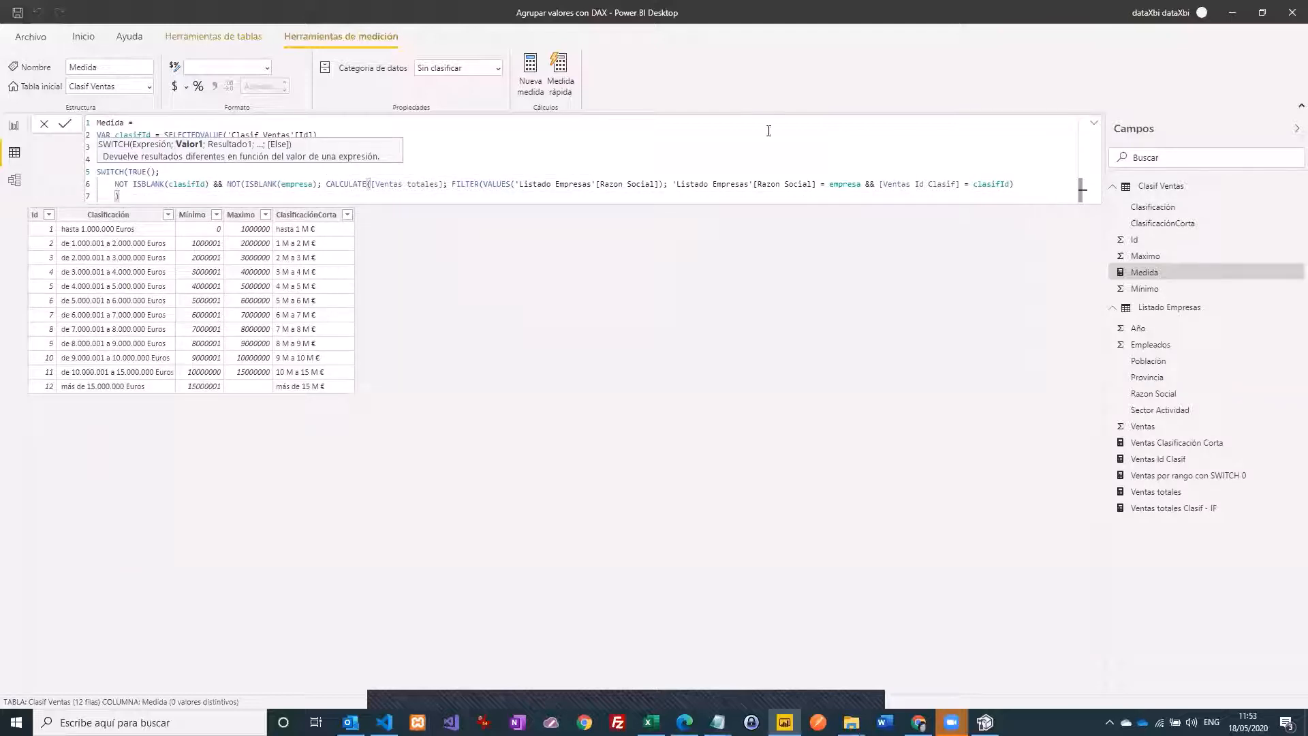
{"action": "left_click", "coordinate": [65, 124]}
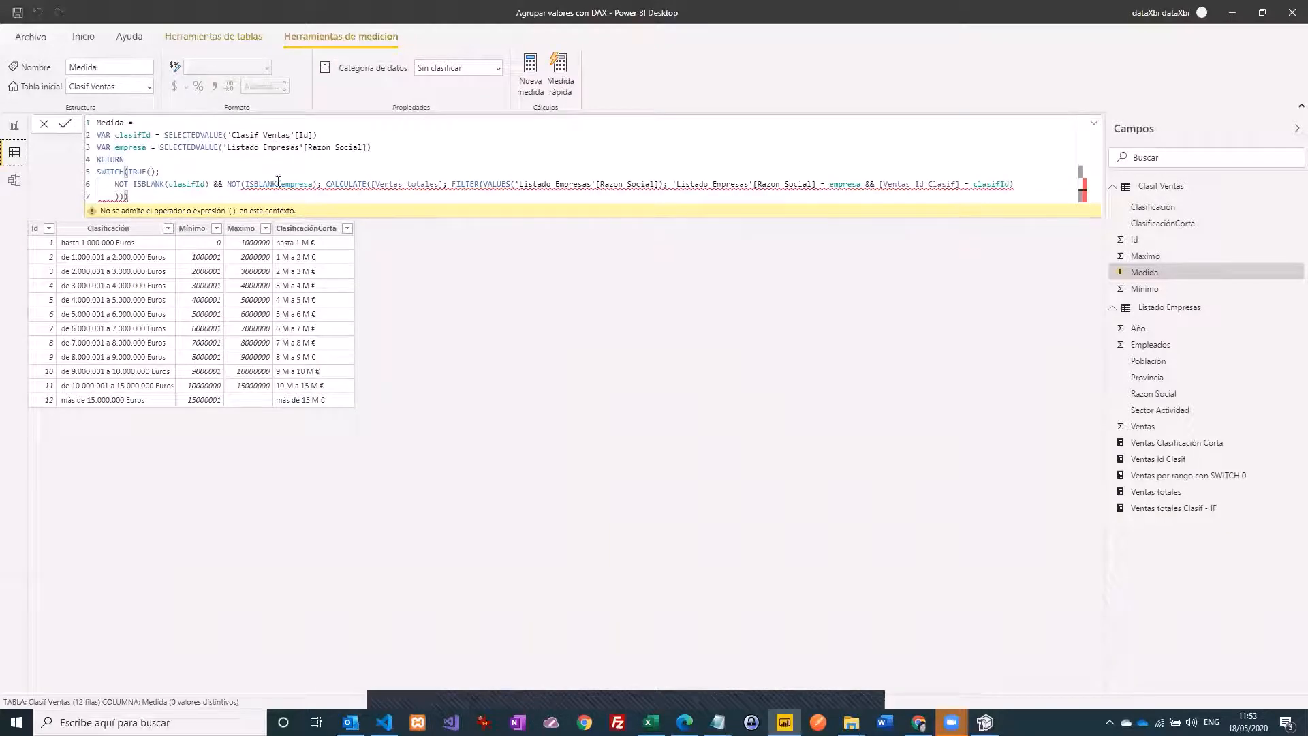
Step: Close the NOT(ISBLANK(empresa)) condition, remove the surplus parenthesis at the end of the formula and commit the measure
{"action": "left_click", "coordinate": [317, 182]}
{"action": "type", "text": ")"}
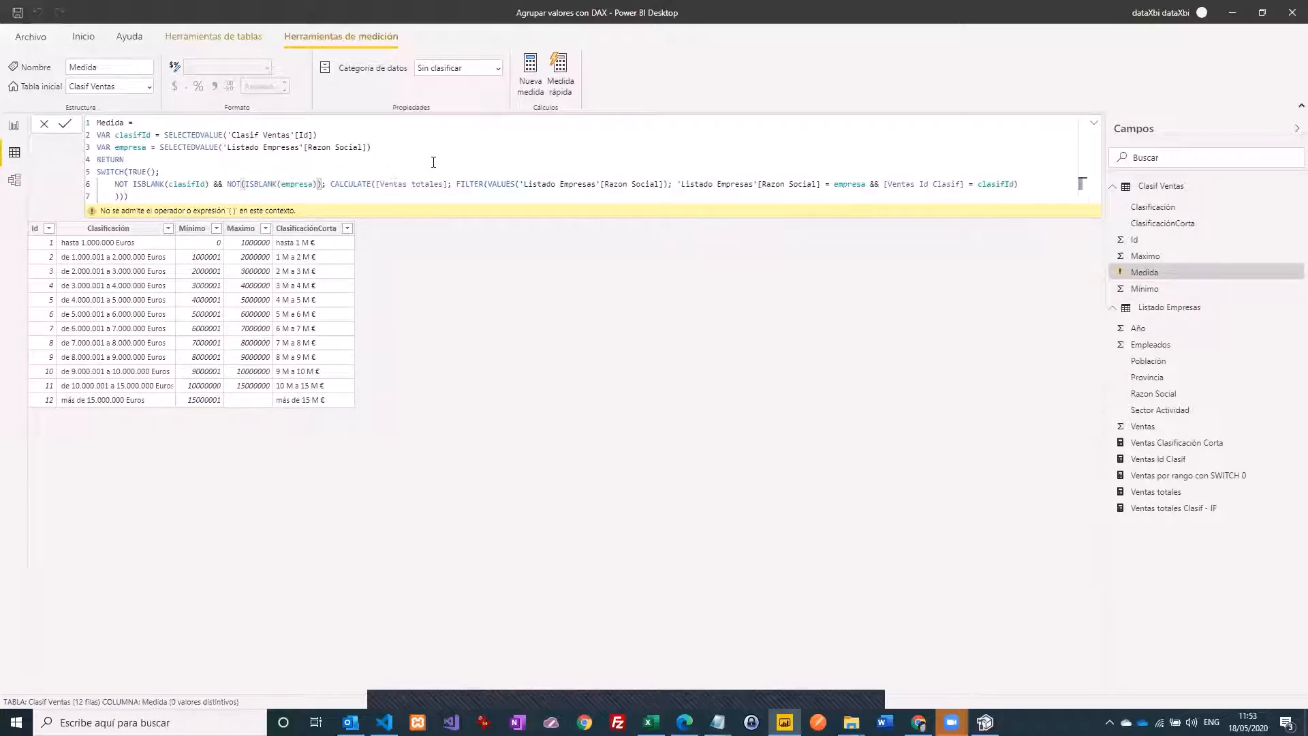
{"action": "left_click", "coordinate": [137, 197]}
{"action": "left_click", "coordinate": [60, 128]}
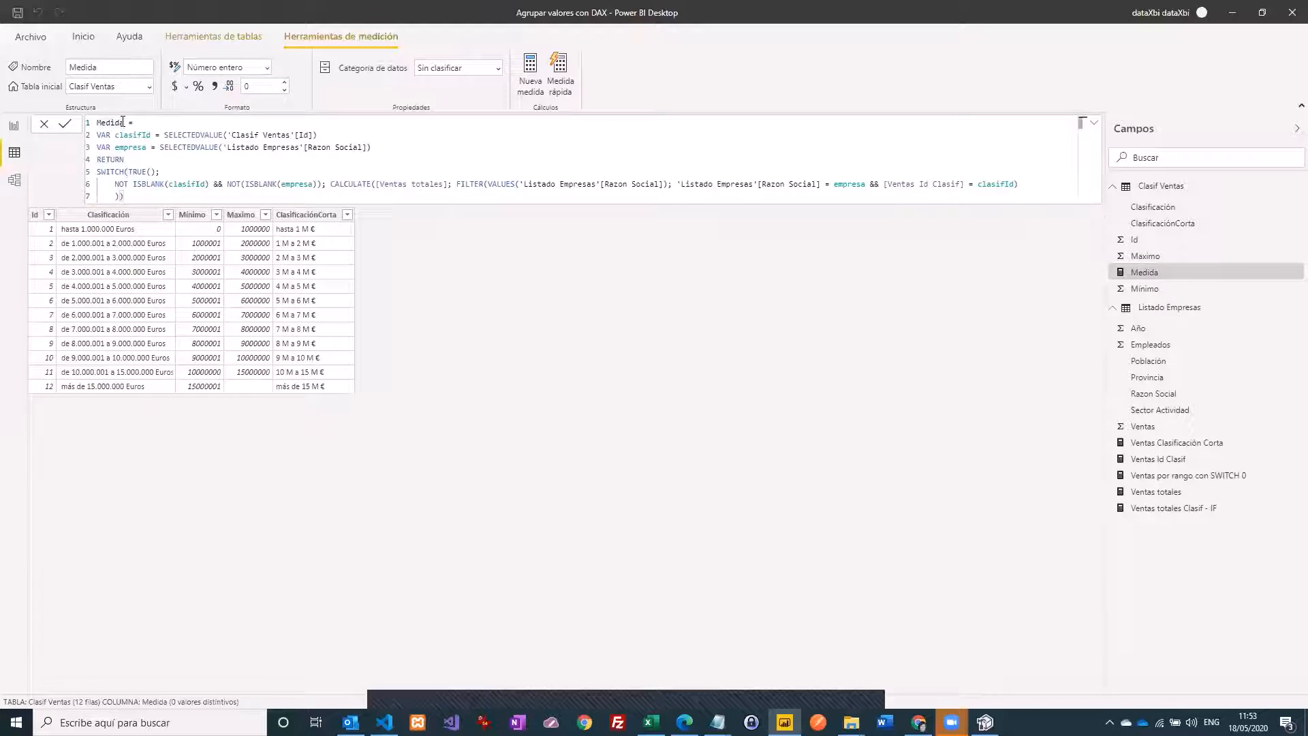
Step: Rename the measure as Ventas por rango clasif and commit it
{"action": "double_click", "coordinate": [124, 120]}
{"action": "type", "text": "Ventas por rango clasif"}
{"action": "key", "text": "Return"}
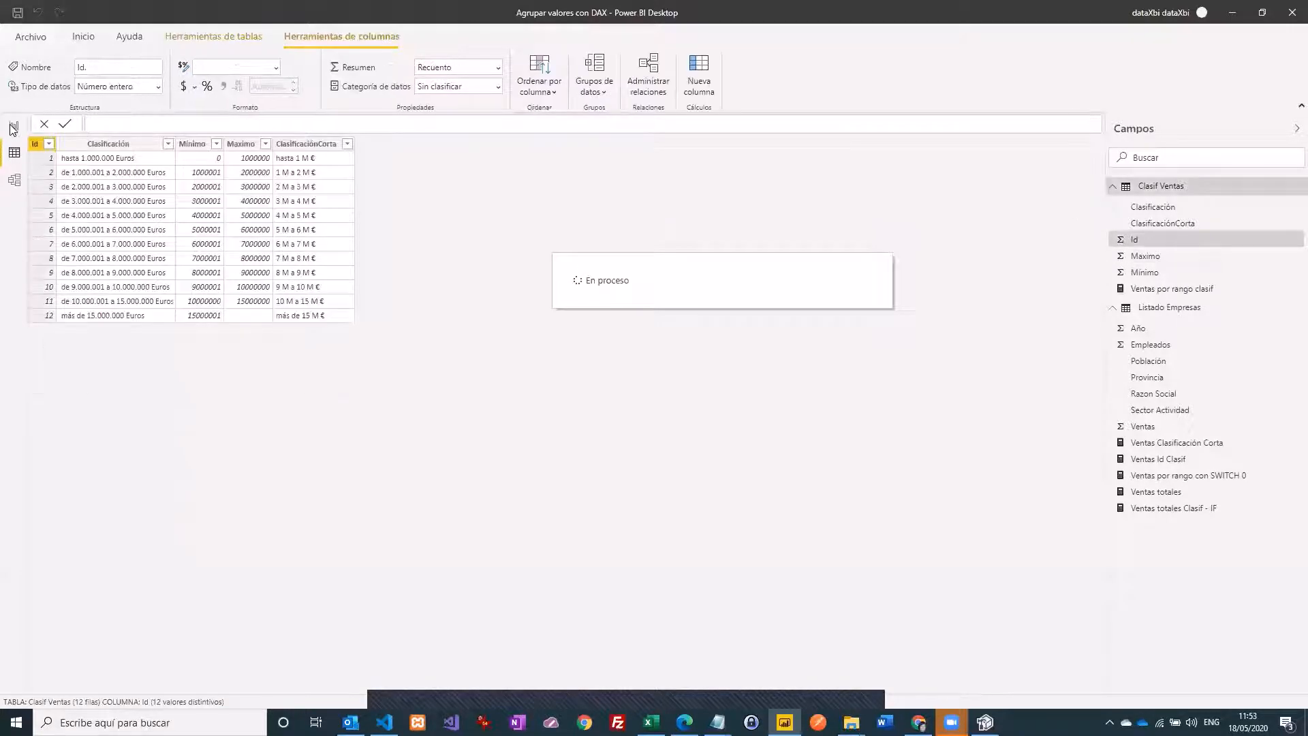
Step: In the report view, change the home table of the Ventas por rango clasif measure to Listado Empresas
{"action": "left_click", "coordinate": [13, 127]}
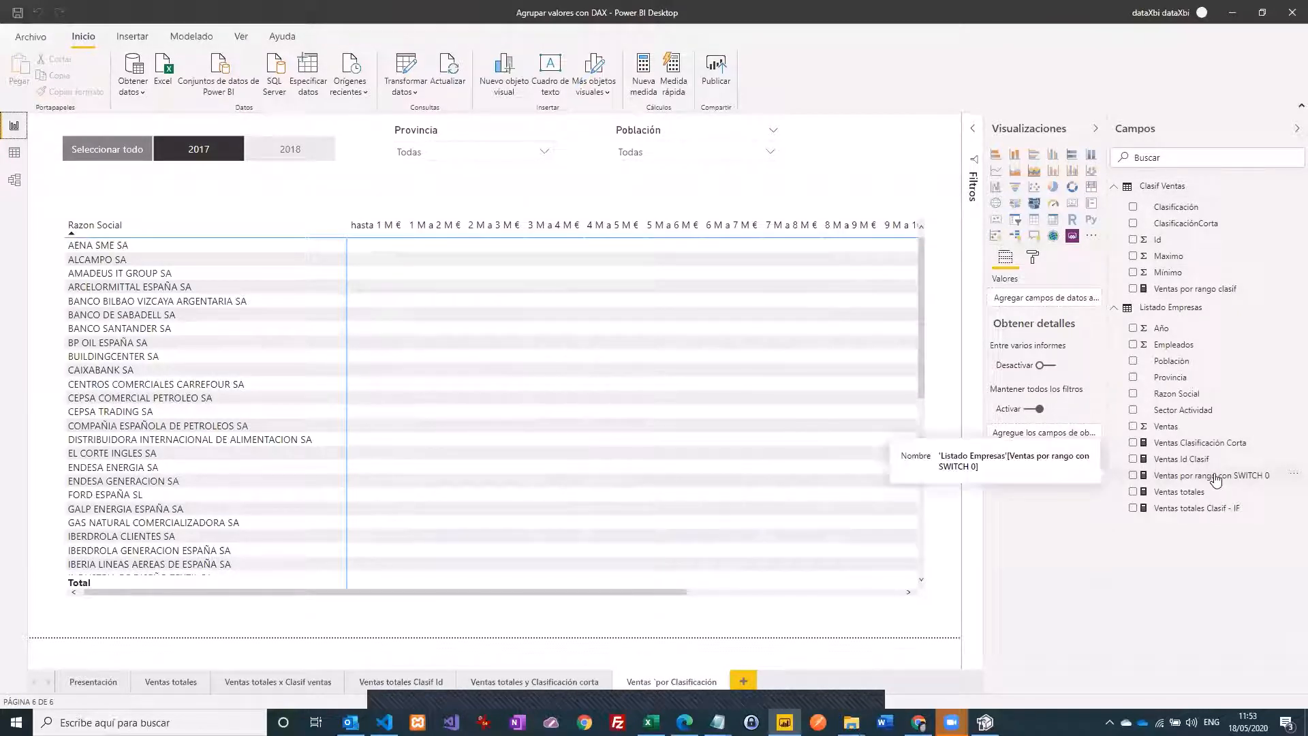
{"action": "left_click", "coordinate": [1193, 293]}
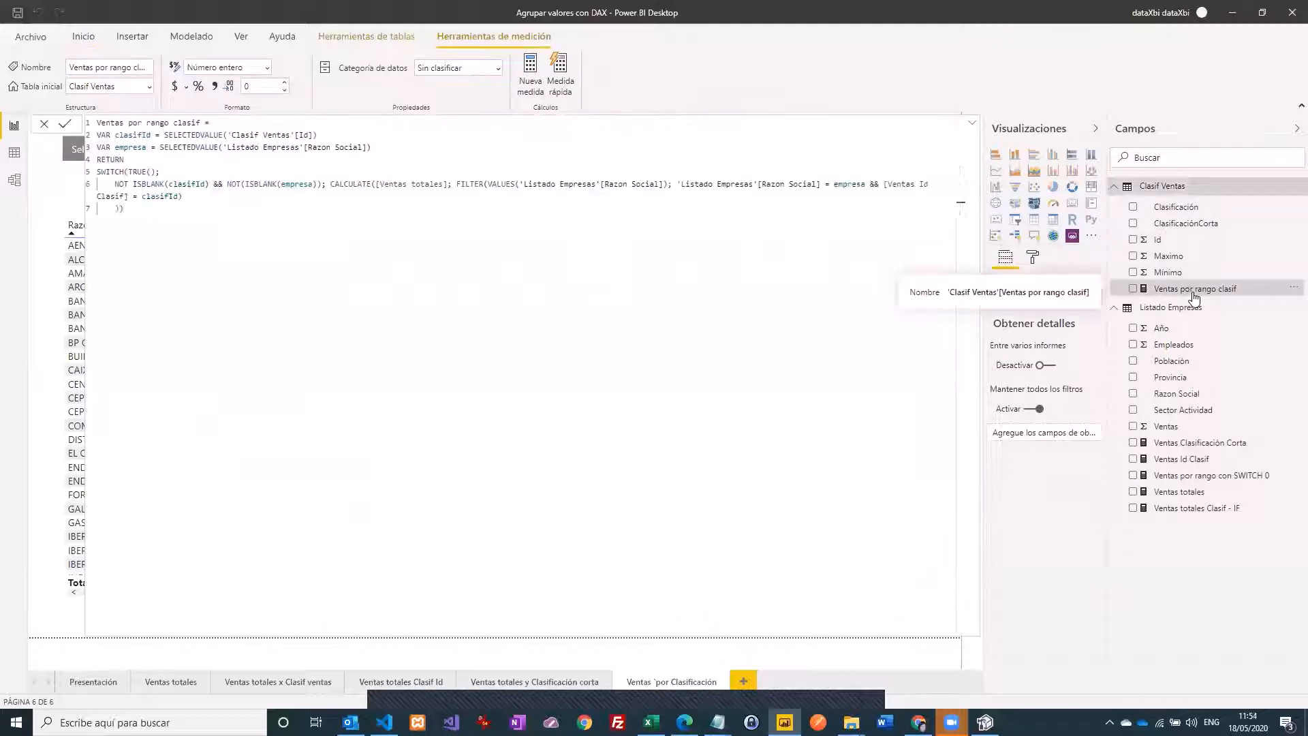
{"action": "left_click", "coordinate": [149, 86]}
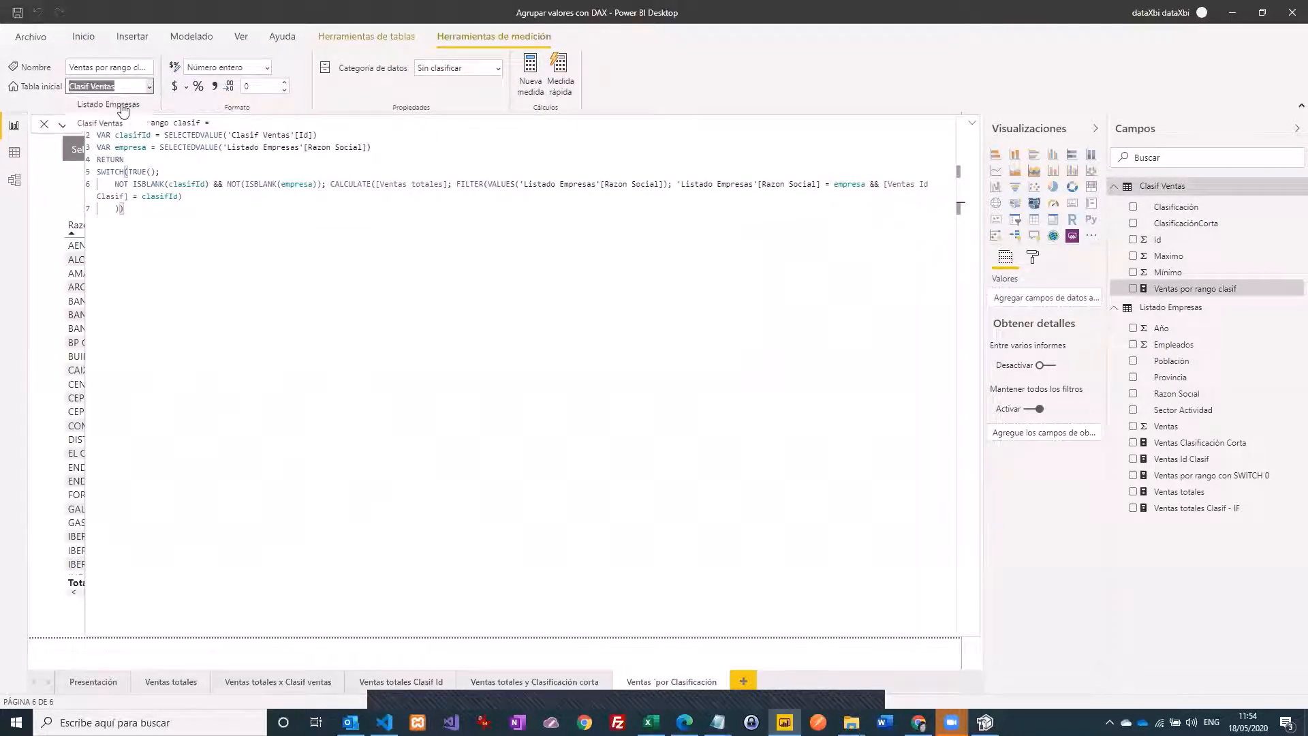
{"action": "left_click", "coordinate": [123, 109]}
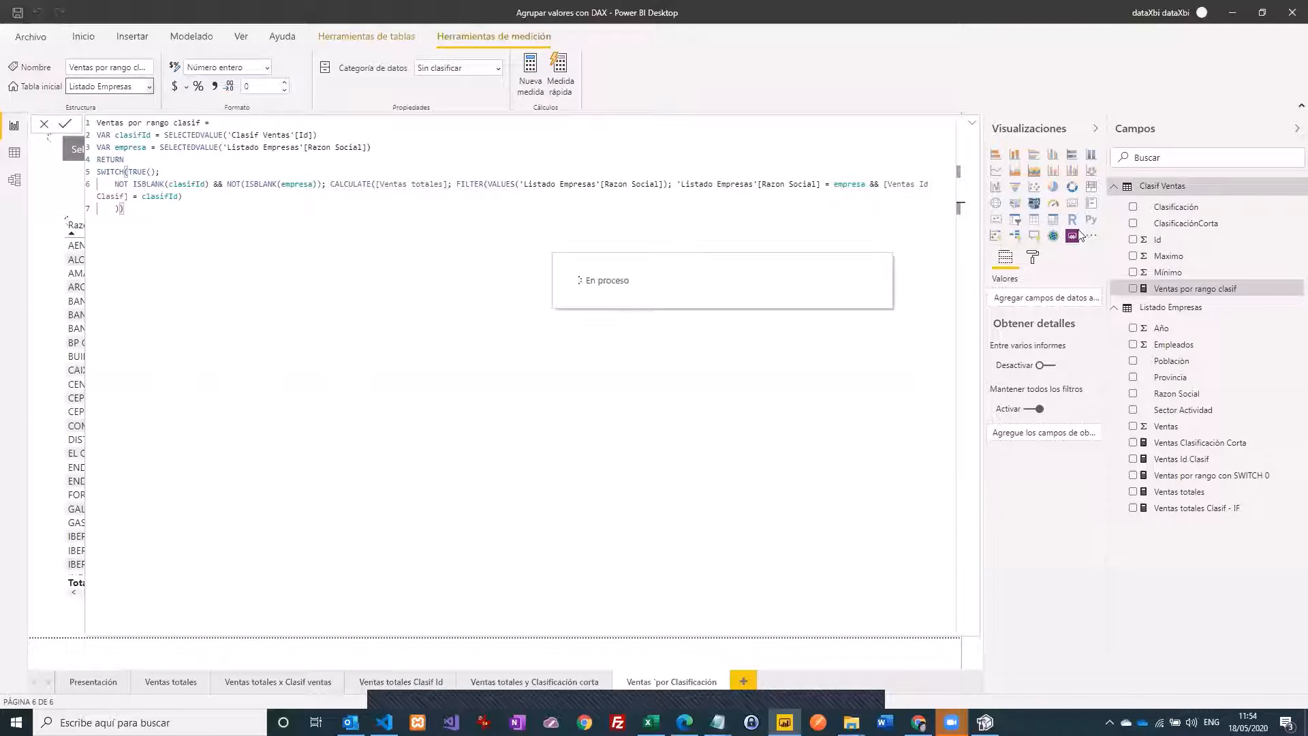
{"action": "left_click", "coordinate": [969, 128]}
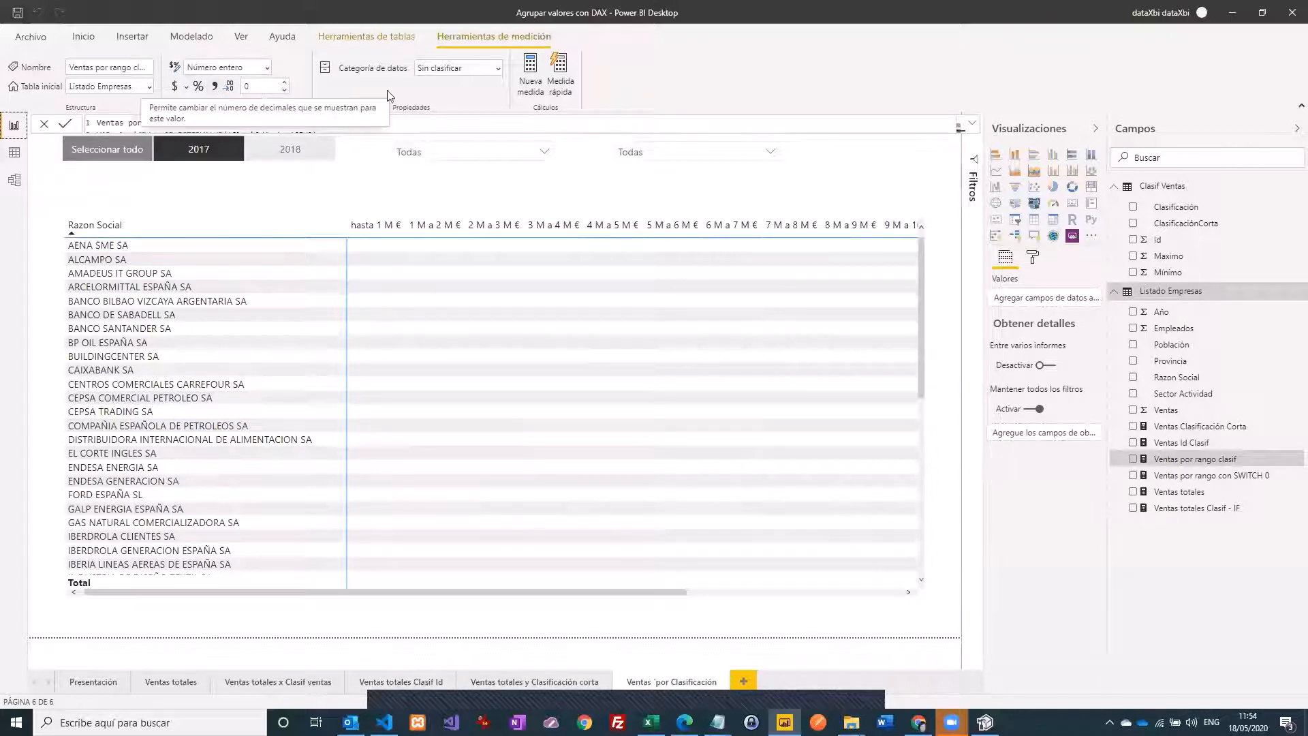
Step: Replace Ventas por rango con SWITCH 0 with Ventas por rango clasif in the matrix values
{"action": "left_click", "coordinate": [309, 221]}
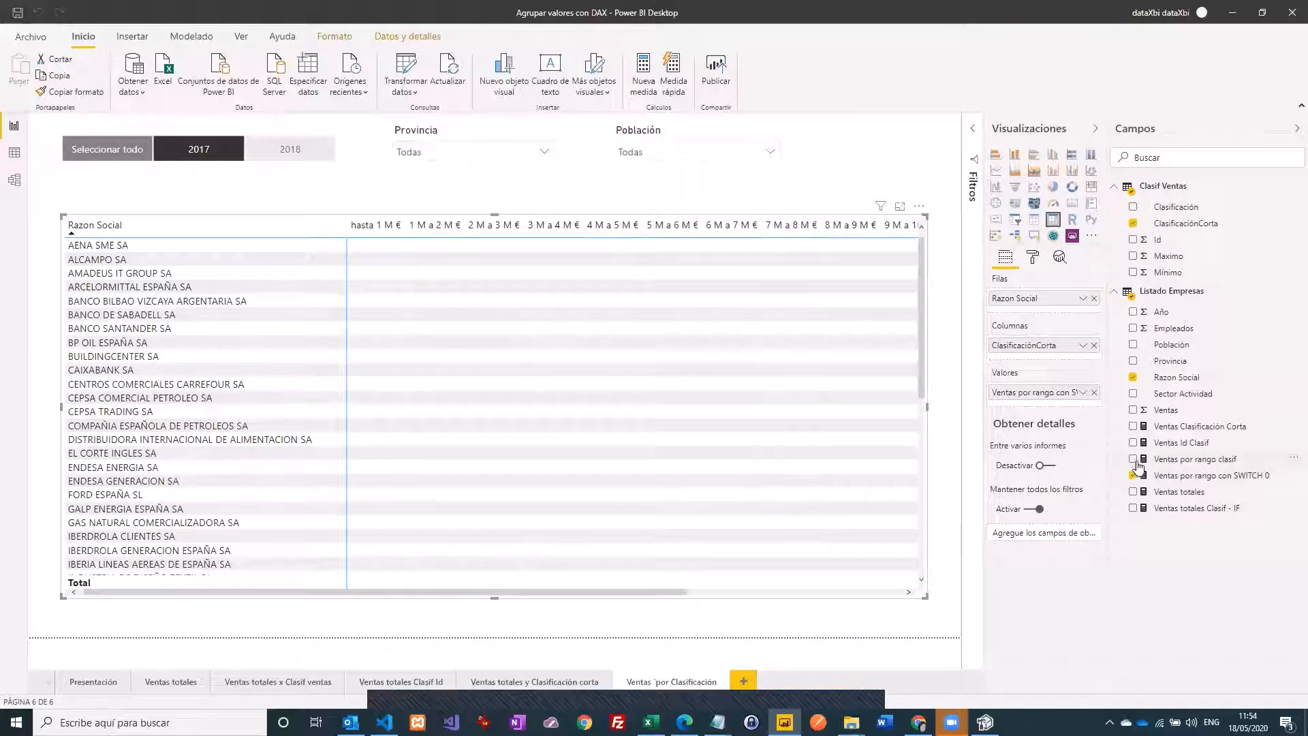
{"action": "left_click", "coordinate": [1133, 459]}
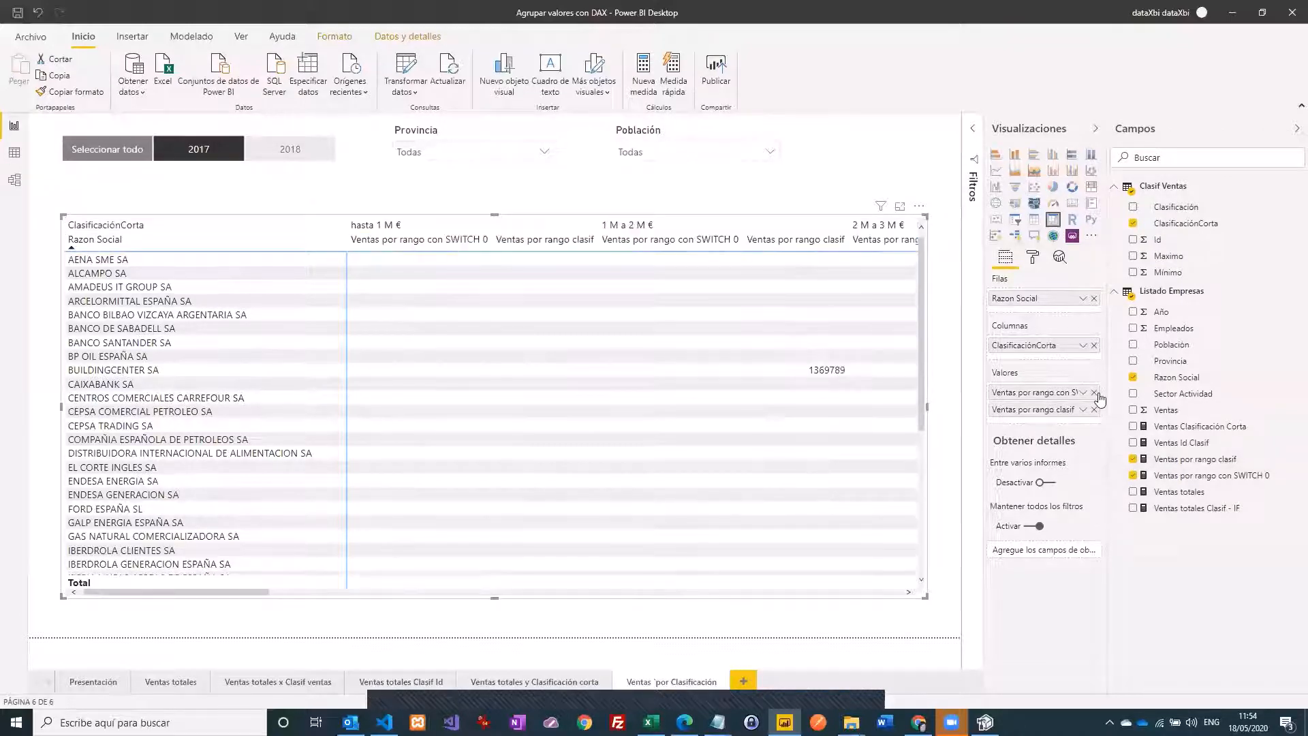
{"action": "left_click_drag", "start_coordinate": [1040, 392], "coordinate": [719, 367]}
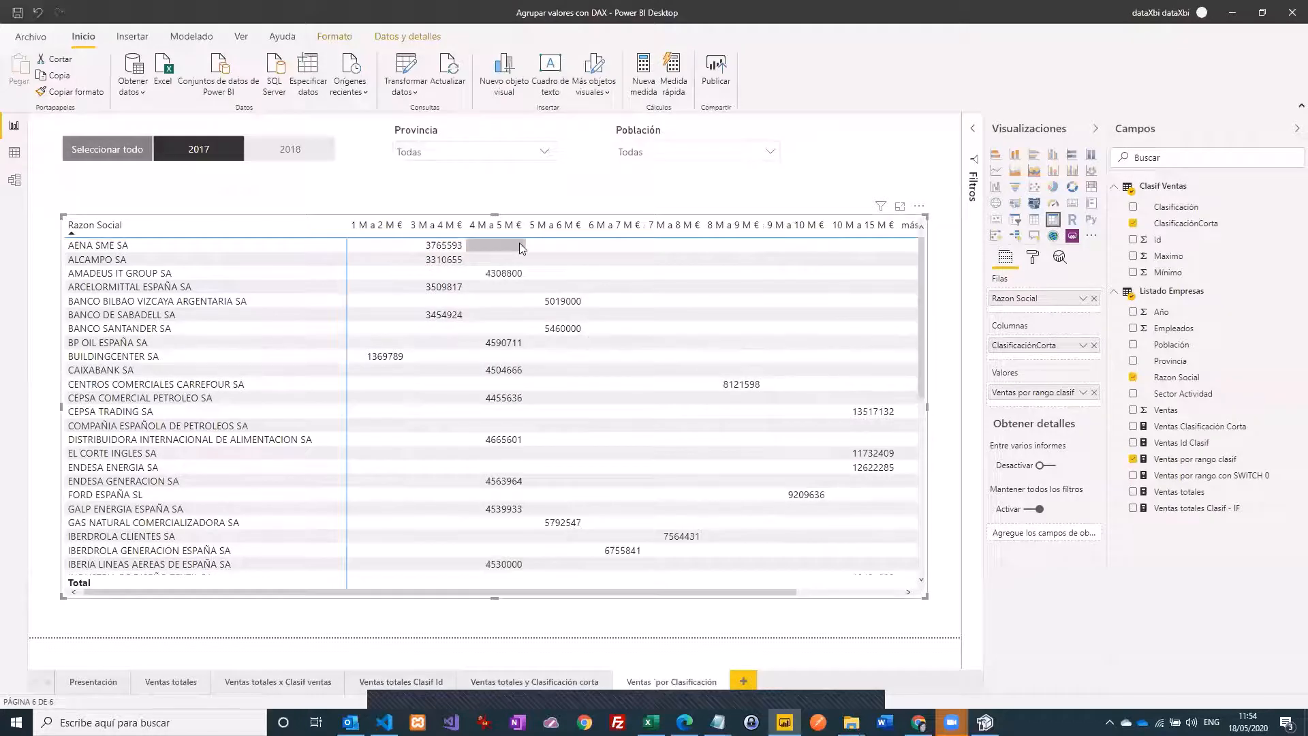
{"action": "left_click_drag", "start_coordinate": [564, 593], "coordinate": [737, 595]}
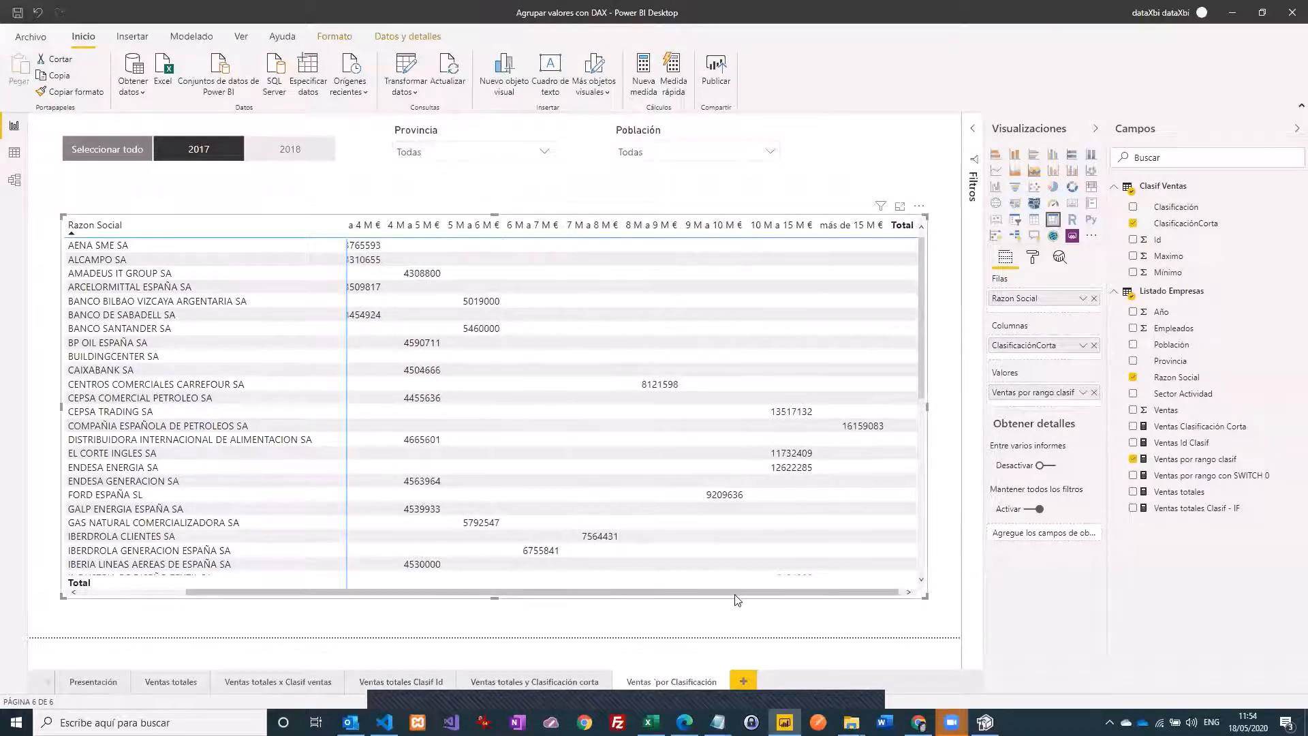
Step: Format the Ventas por rango clasif measure with a thousands separator
{"action": "left_click", "coordinate": [1220, 460]}
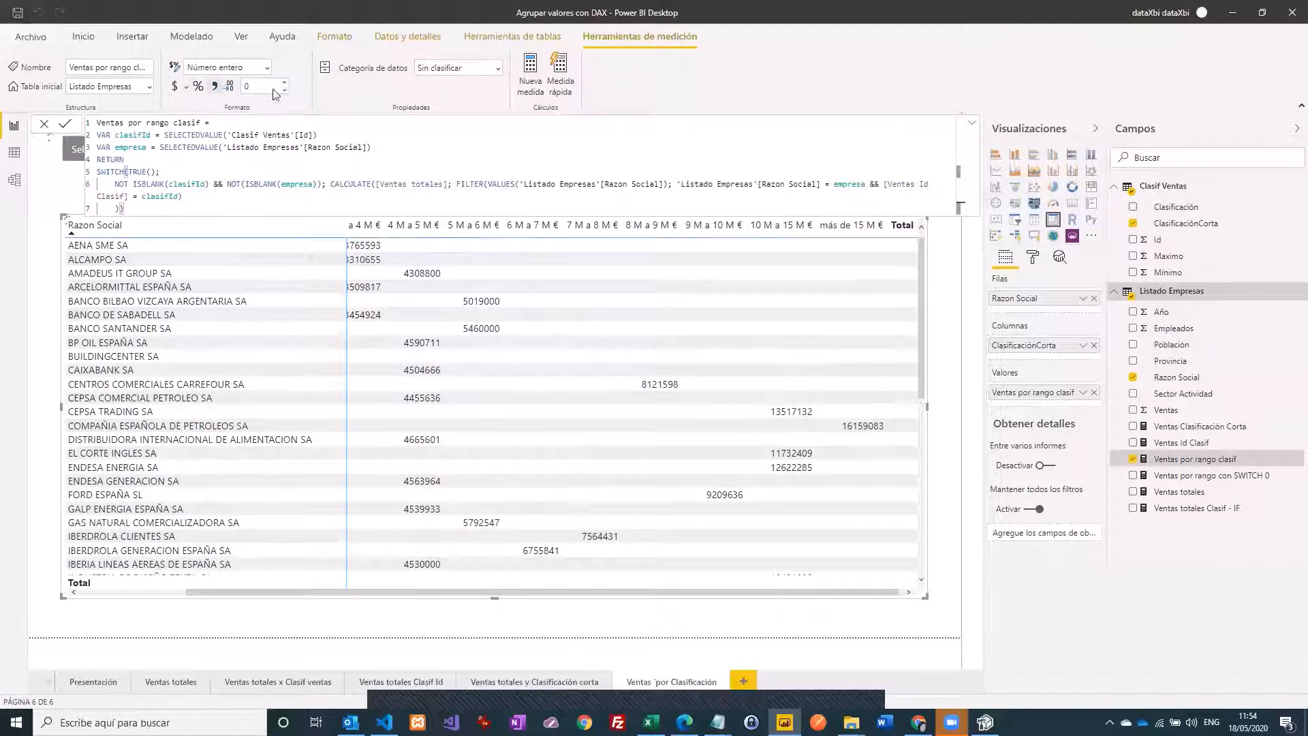
{"action": "left_click", "coordinate": [215, 85]}
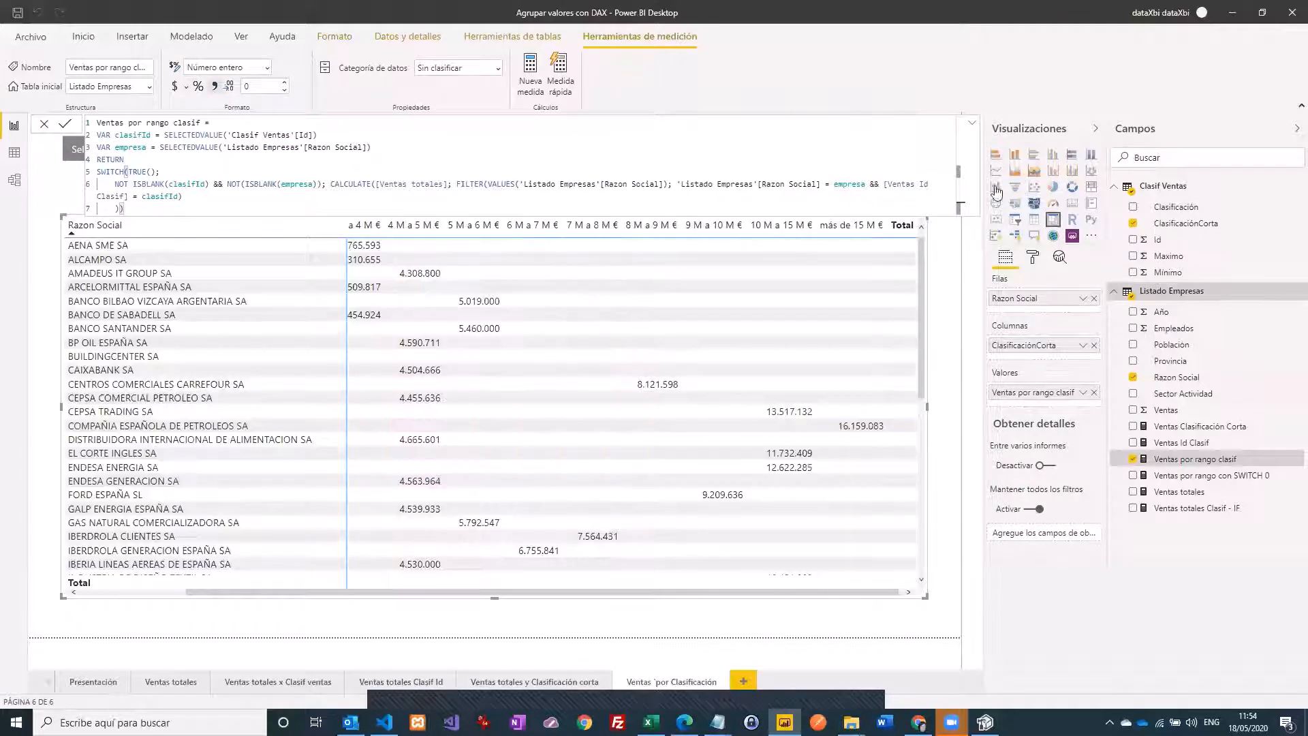
{"action": "left_click", "coordinate": [974, 126]}
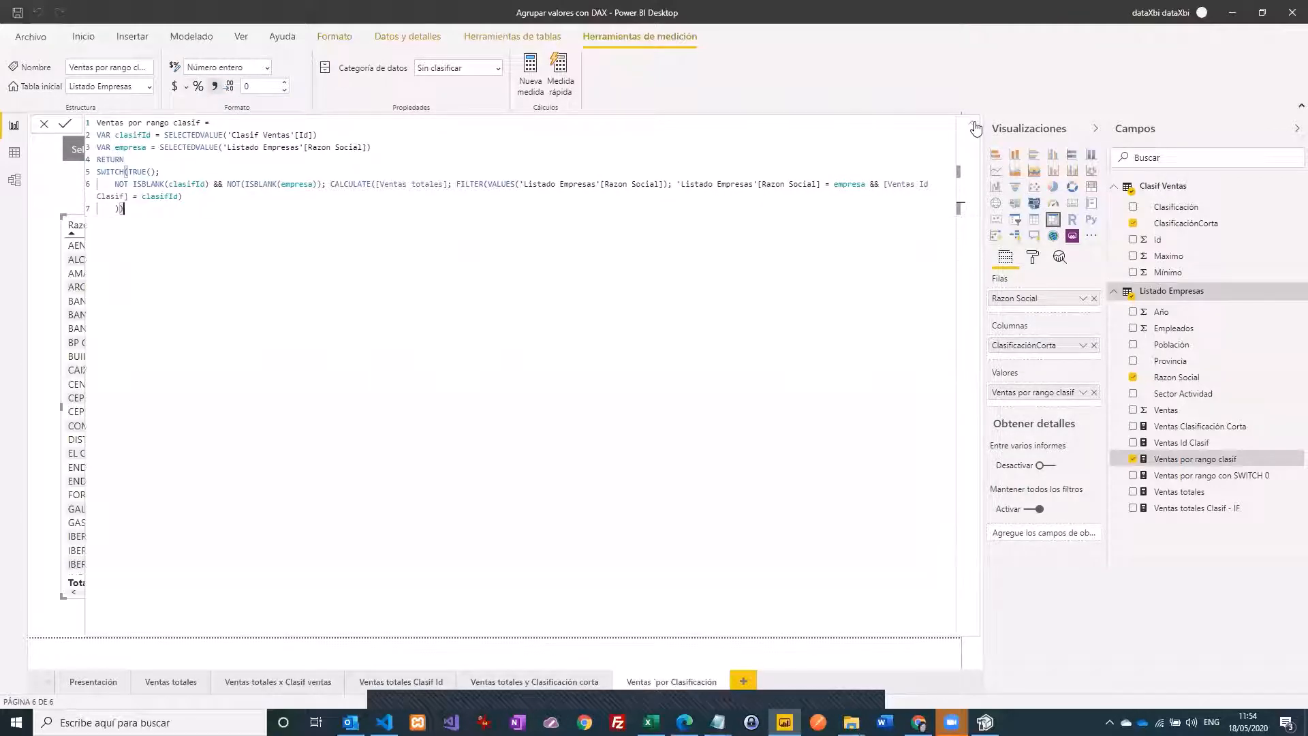
{"action": "left_click", "coordinate": [974, 126]}
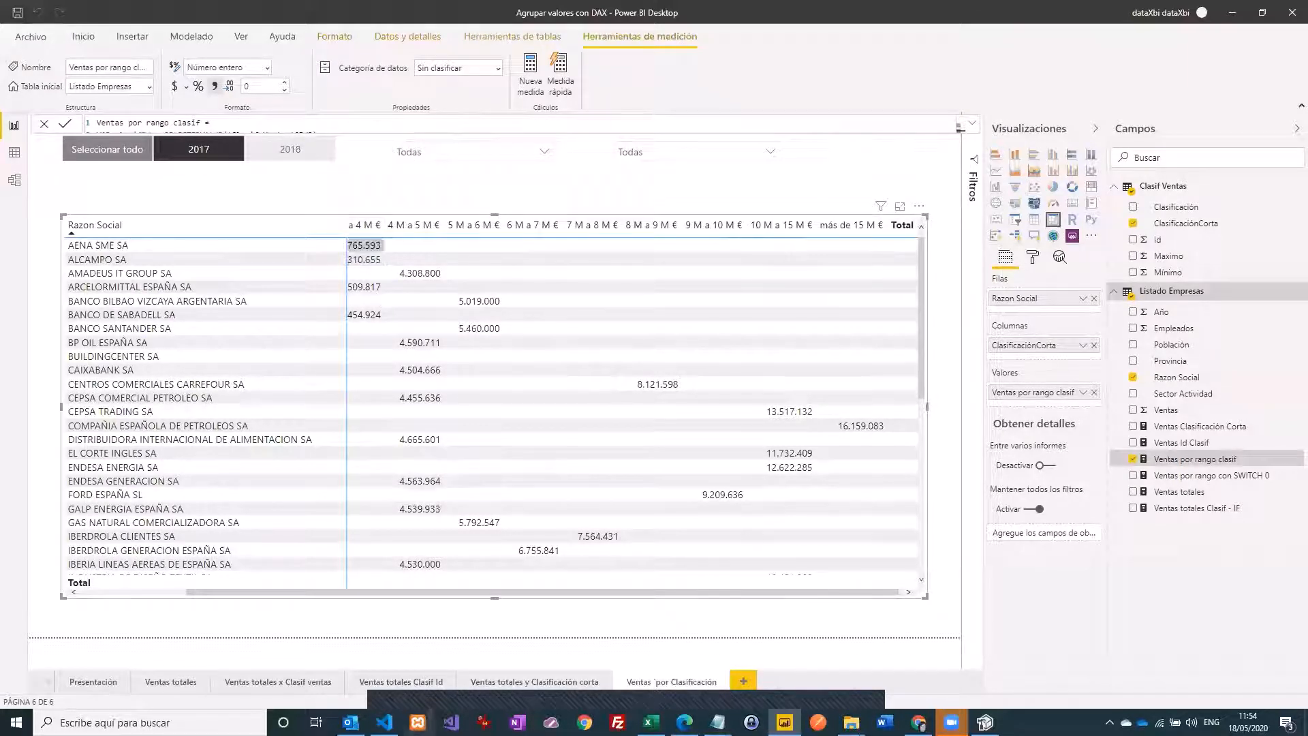
{"action": "left_click_drag", "start_coordinate": [246, 592], "coordinate": [82, 597]}
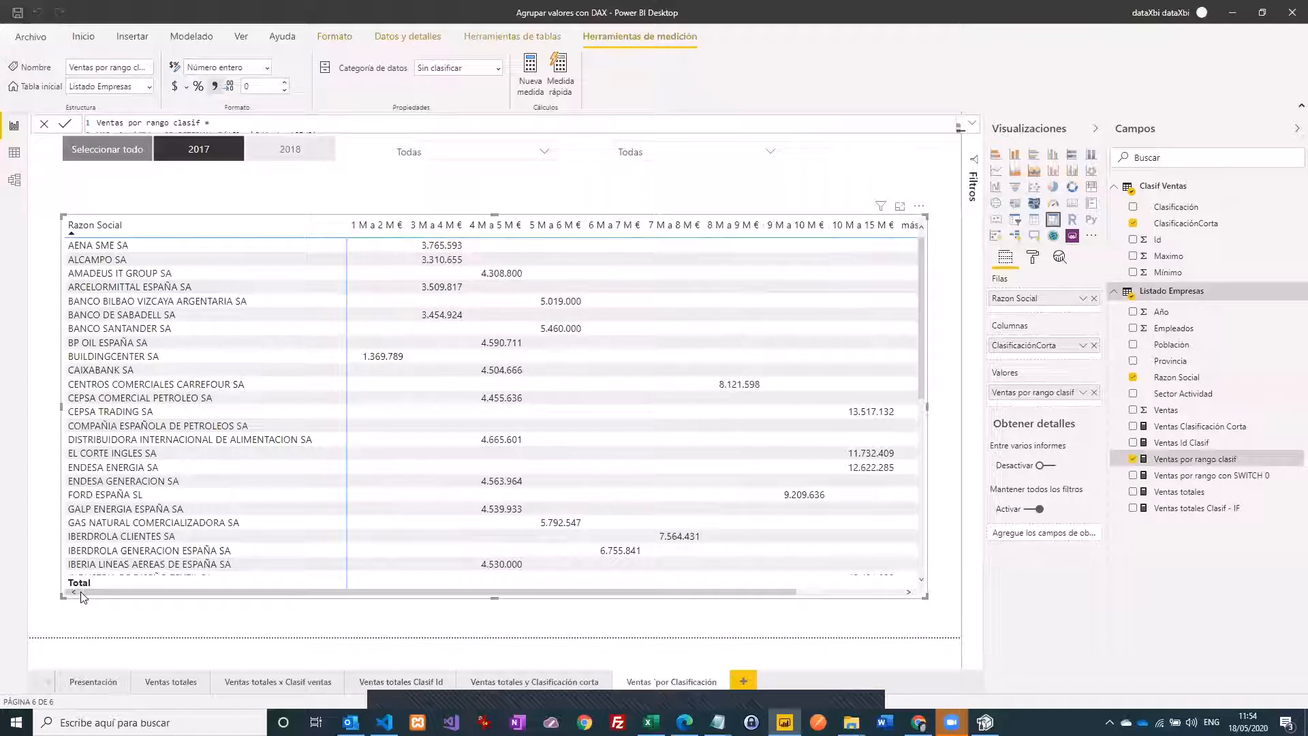
Step: Add 2018 to the 2017 selection in the year slicer so the matrix covers both years
{"action": "left_click", "coordinate": [189, 155]}
{"action": "left_click", "coordinate": [189, 155]}
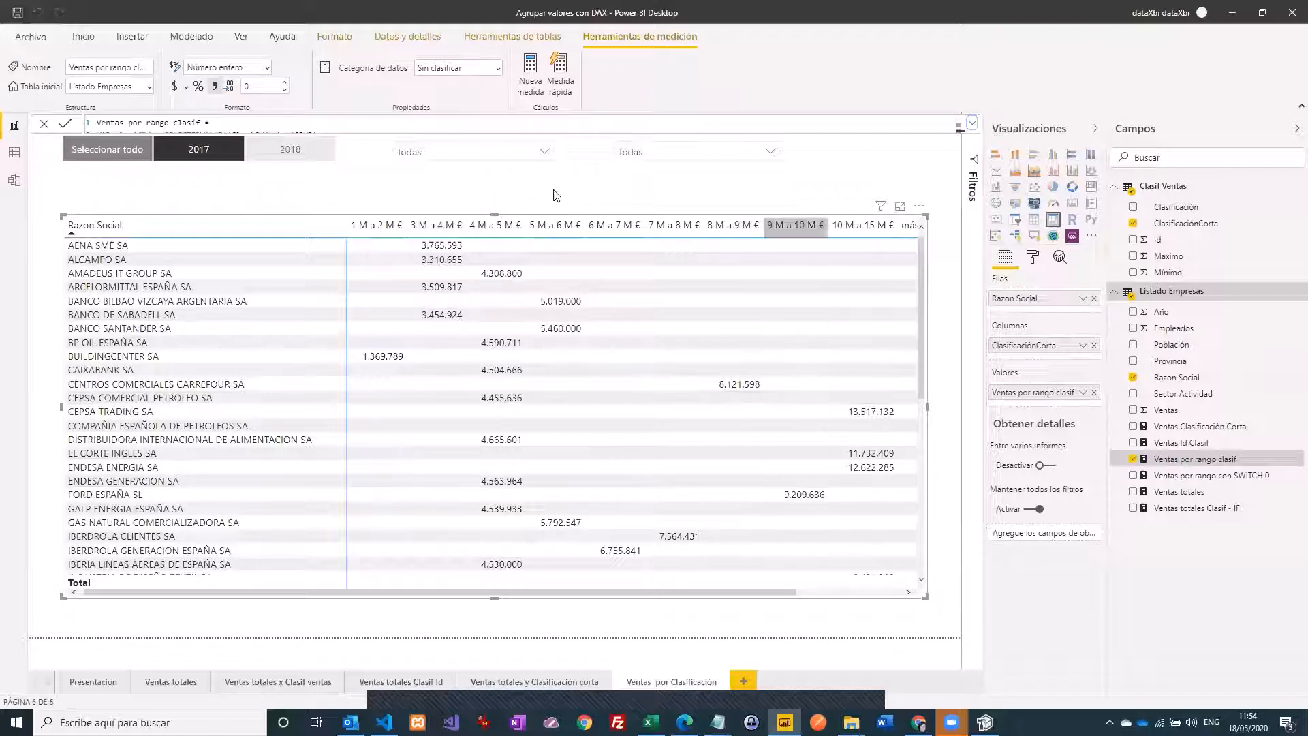
{"action": "left_click", "coordinate": [300, 162]}
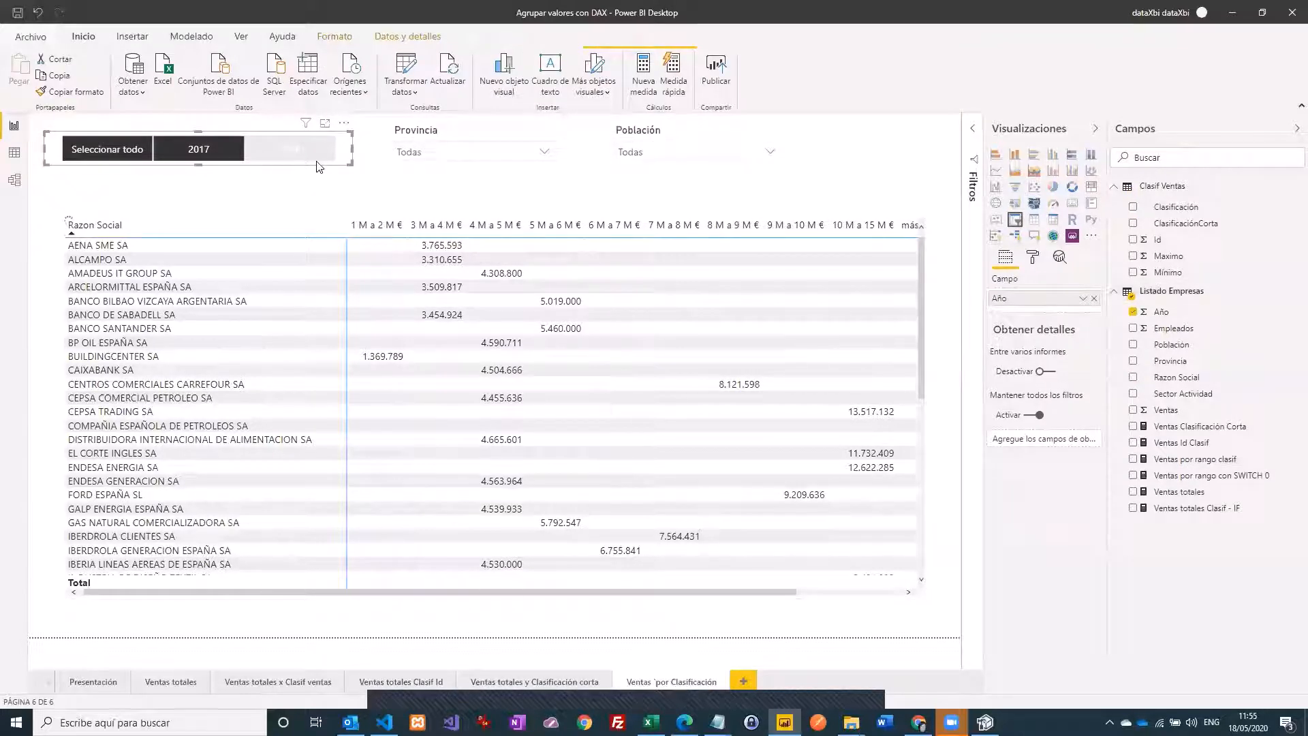
{"action": "left_click", "coordinate": [273, 151]}
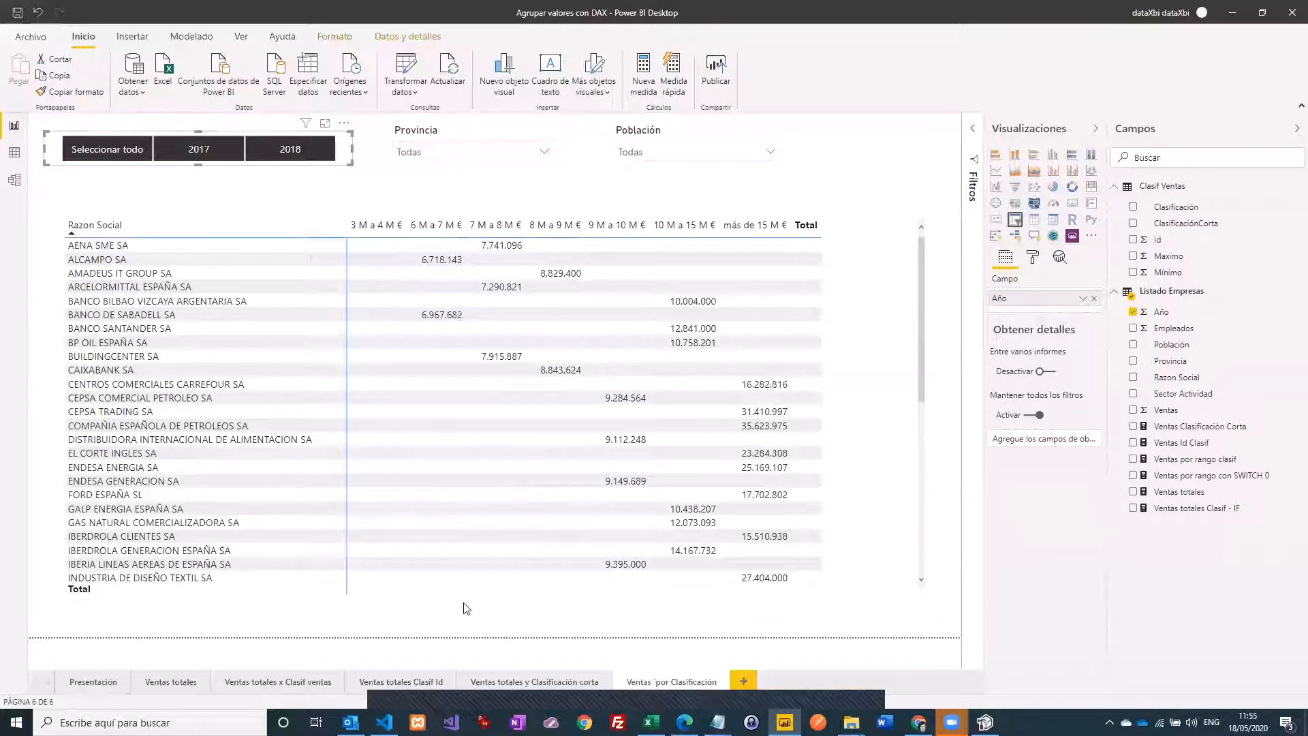
Step: Open the Ventas por rango clasif formula in the data view and add a semicolon and new line after the first SWITCH result
{"action": "left_click", "coordinate": [15, 154]}
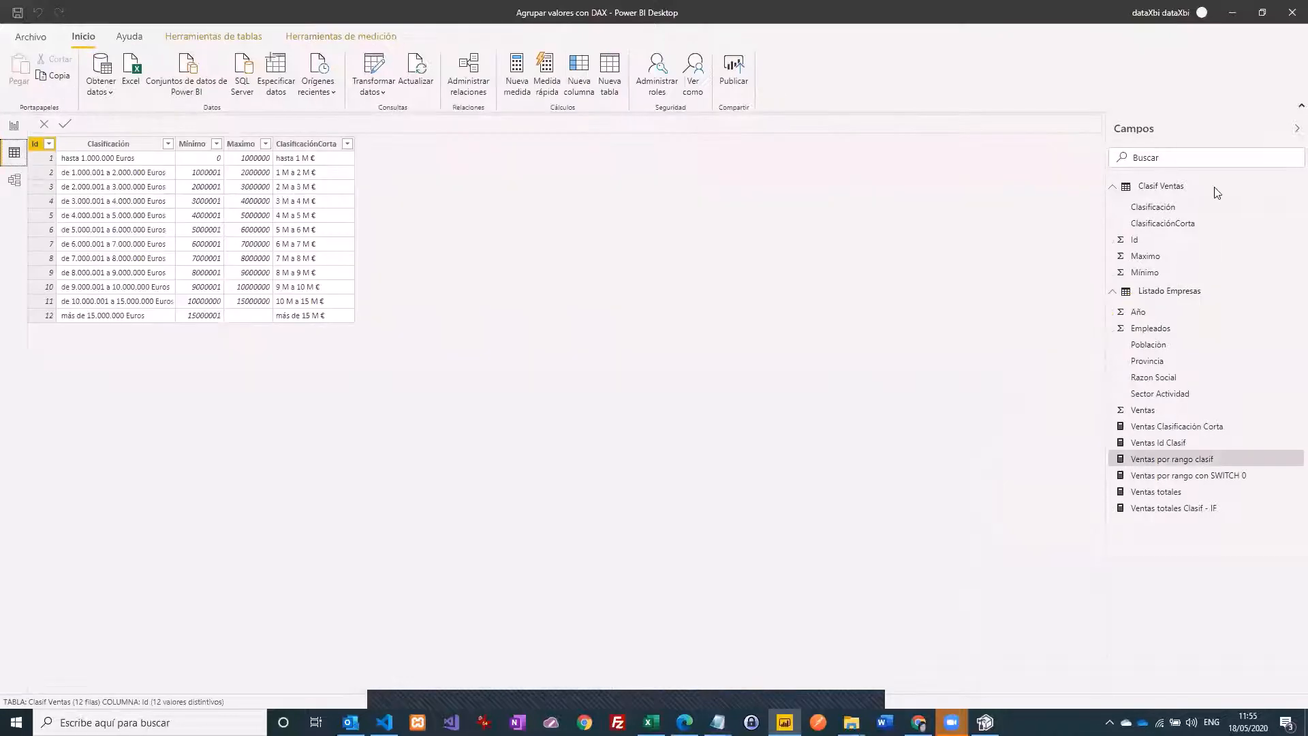
{"action": "left_click", "coordinate": [1191, 428]}
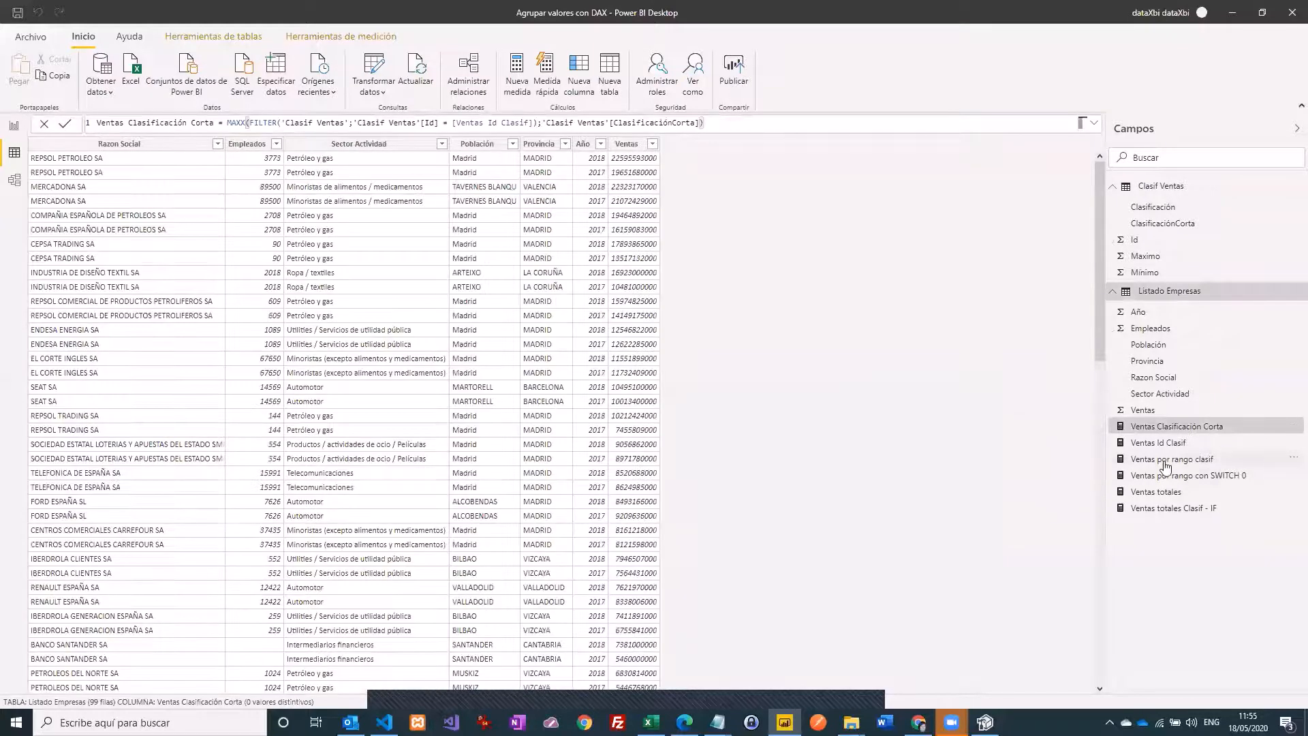
{"action": "left_click", "coordinate": [1194, 460]}
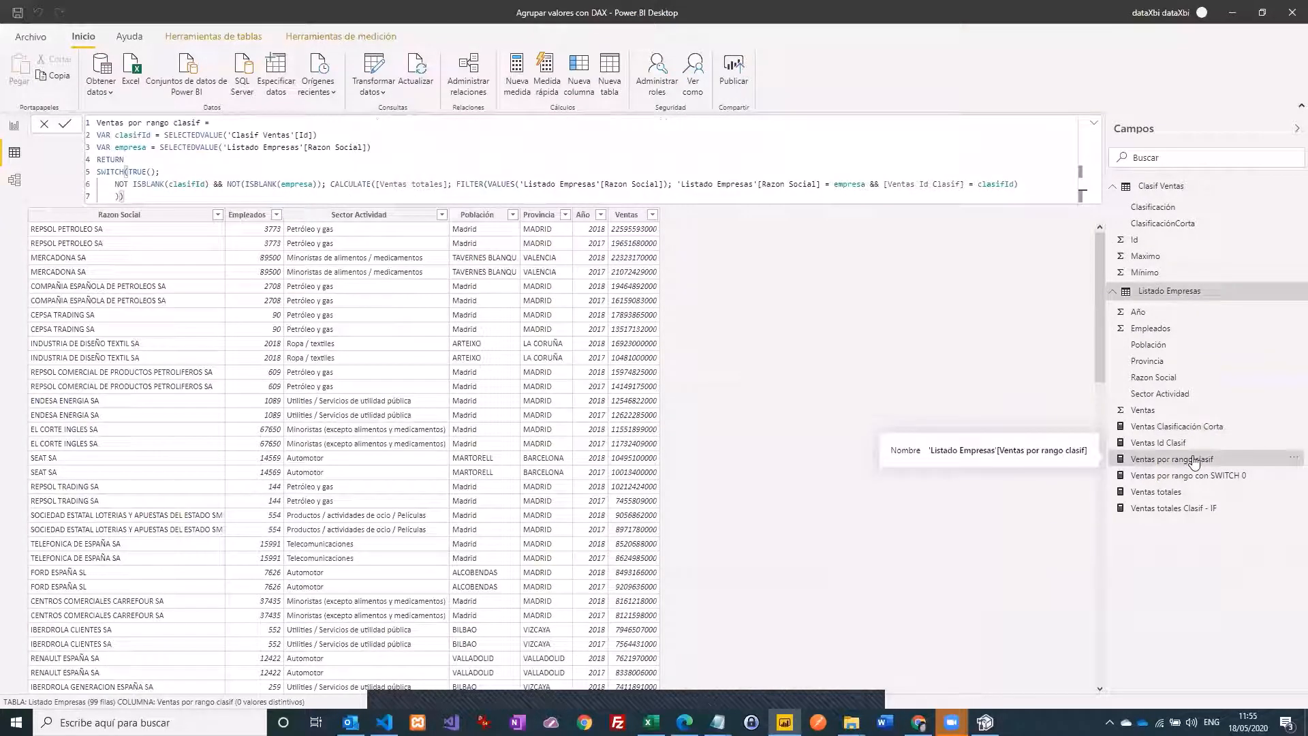
{"action": "left_click", "coordinate": [1027, 185]}
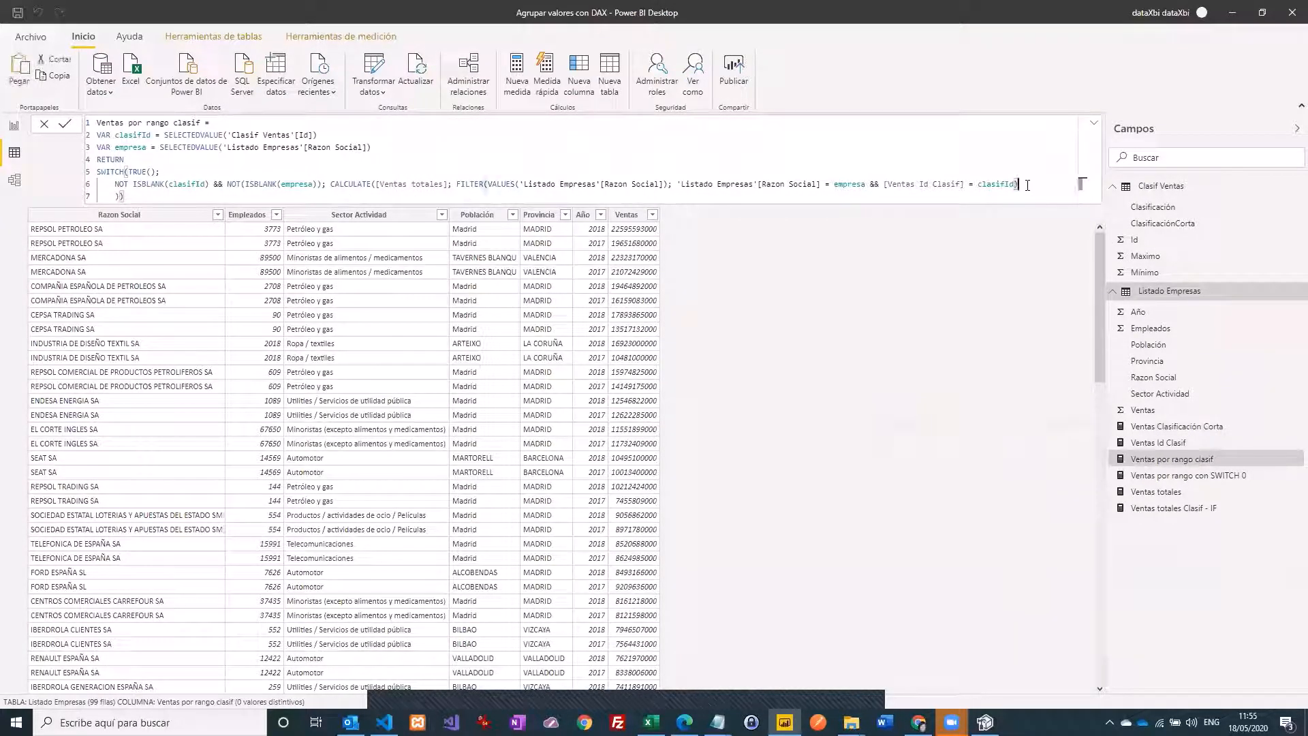
{"action": "type", "text": ";"}
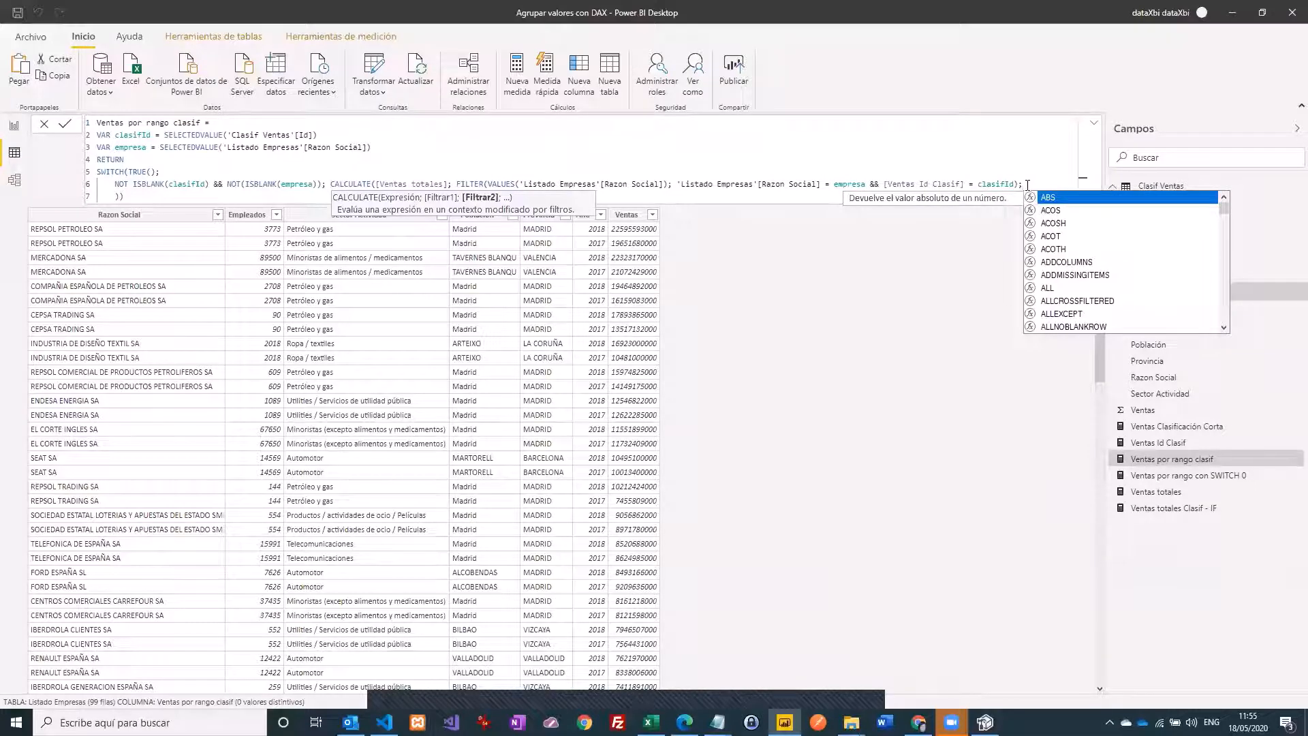
{"action": "key", "text": "shift+Return"}
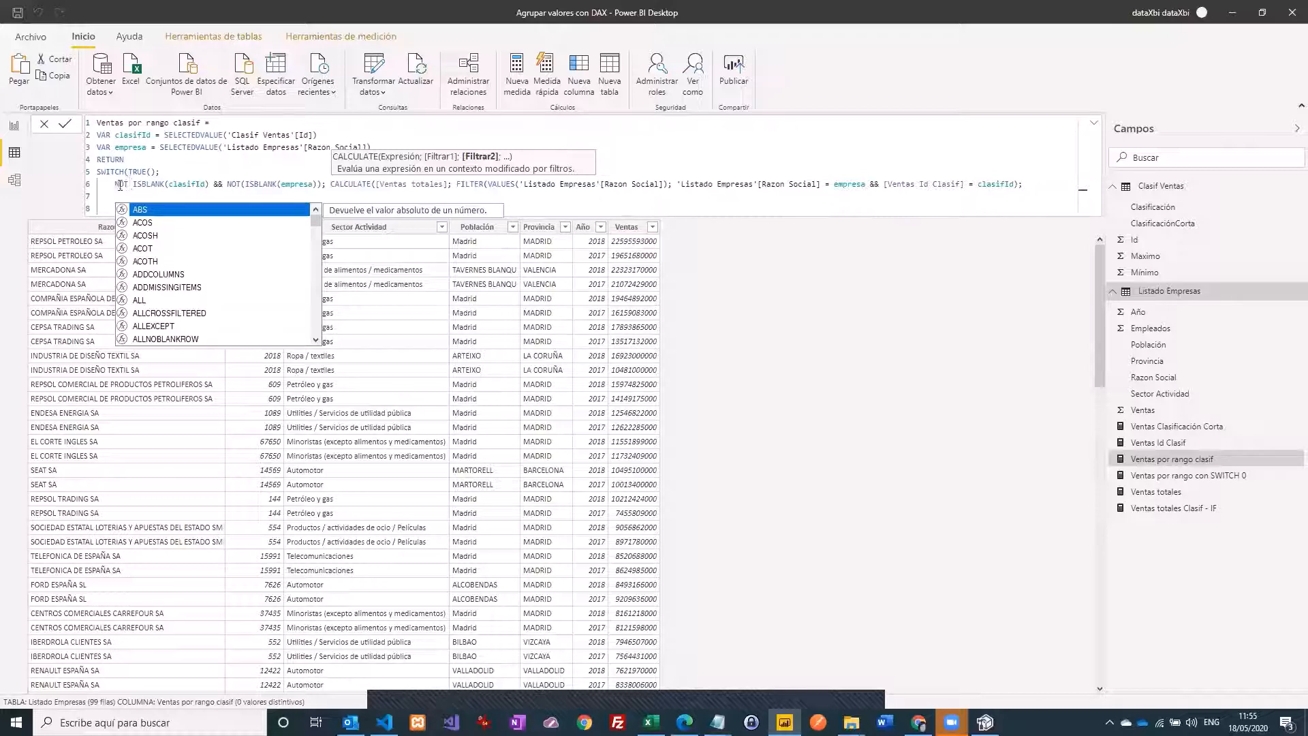
Step: Duplicate the first SWITCH condition and result on the new line, without the trailing semicolon
{"action": "left_click_drag", "start_coordinate": [114, 185], "coordinate": [1104, 189]}
{"action": "key", "text": "ctrl+c"}
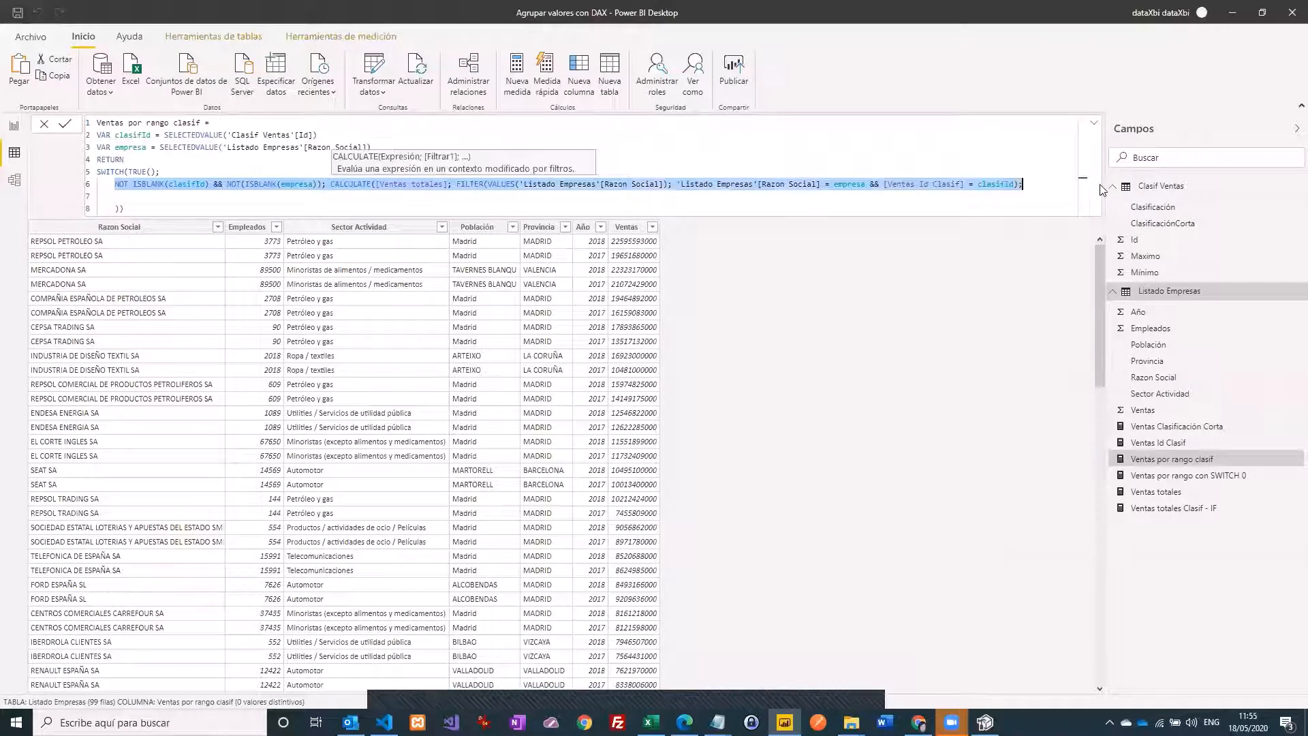
{"action": "left_click", "coordinate": [126, 195]}
{"action": "key", "text": "ctrl+v"}
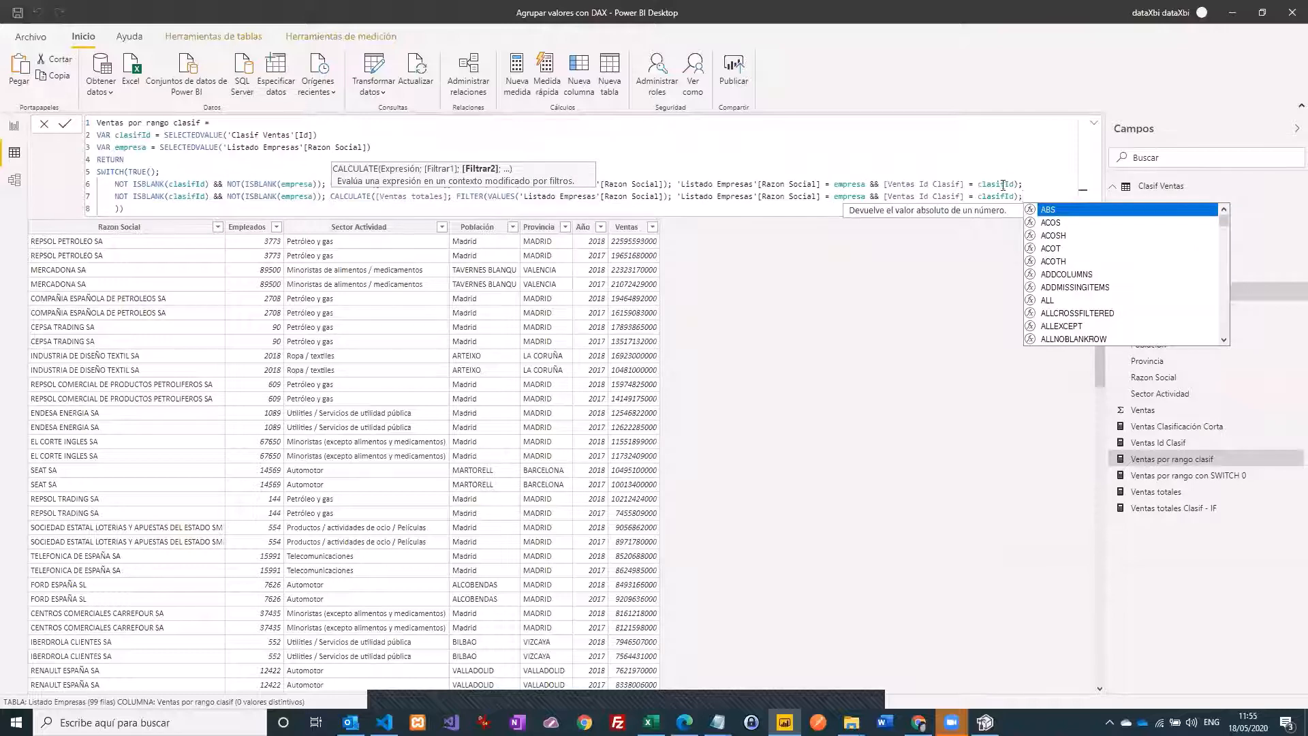
{"action": "key", "text": "BackSpace"}
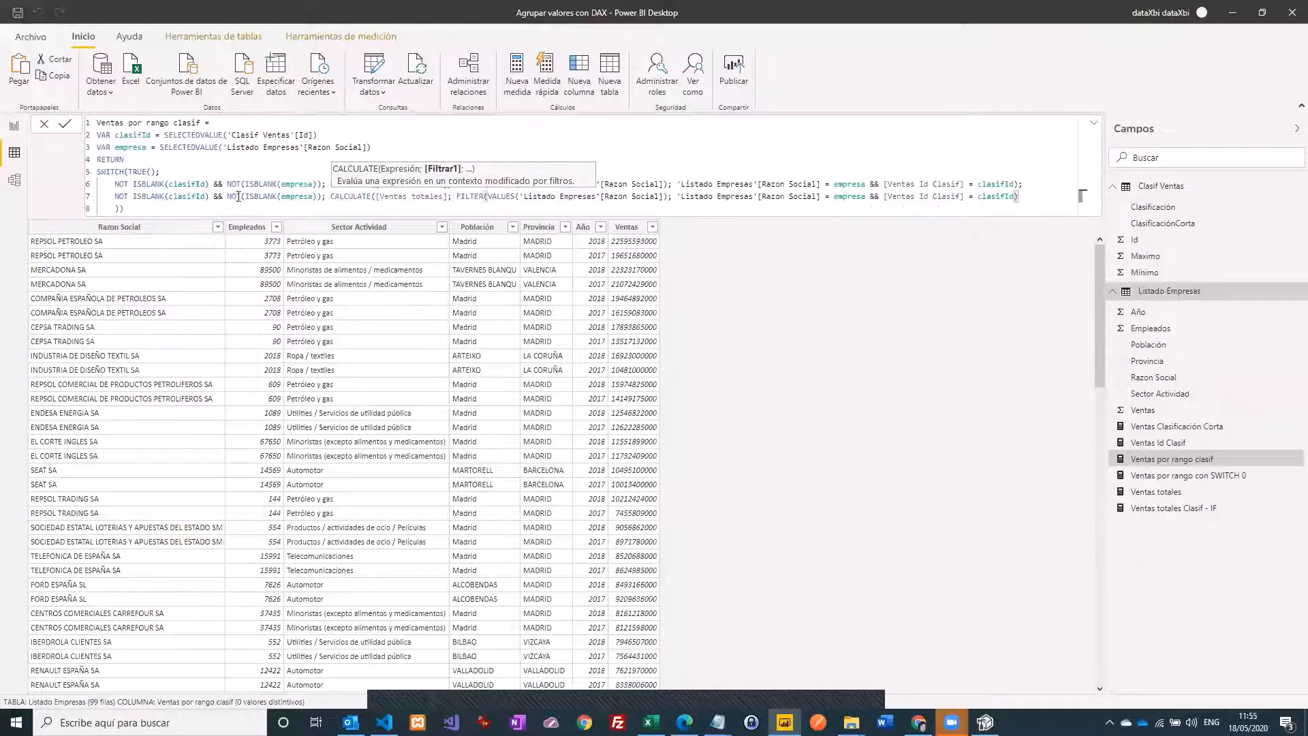
Step: Change the company test in the second SWITCH condition from NOT(ISBLANK(empresa)) to ISBLANK(empresa)
{"action": "left_click_drag", "start_coordinate": [245, 196], "coordinate": [228, 197]}
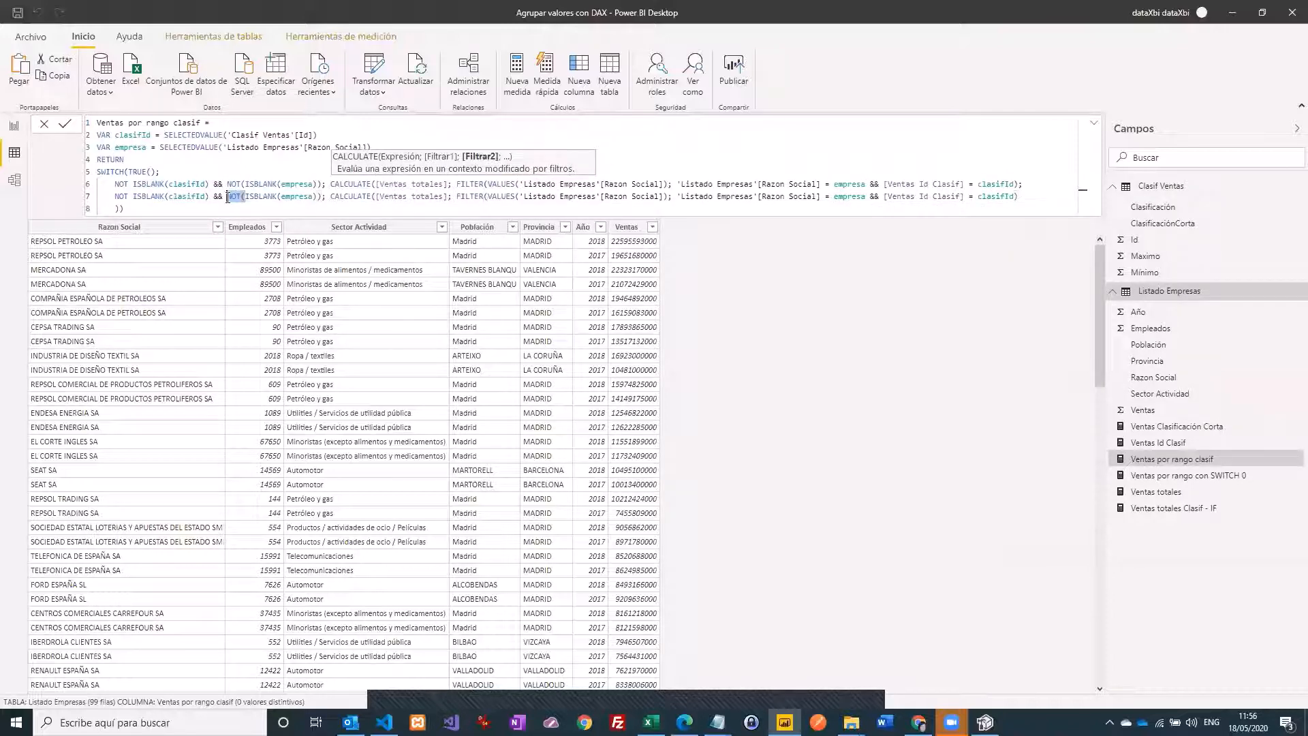
{"action": "key", "text": "Delete"}
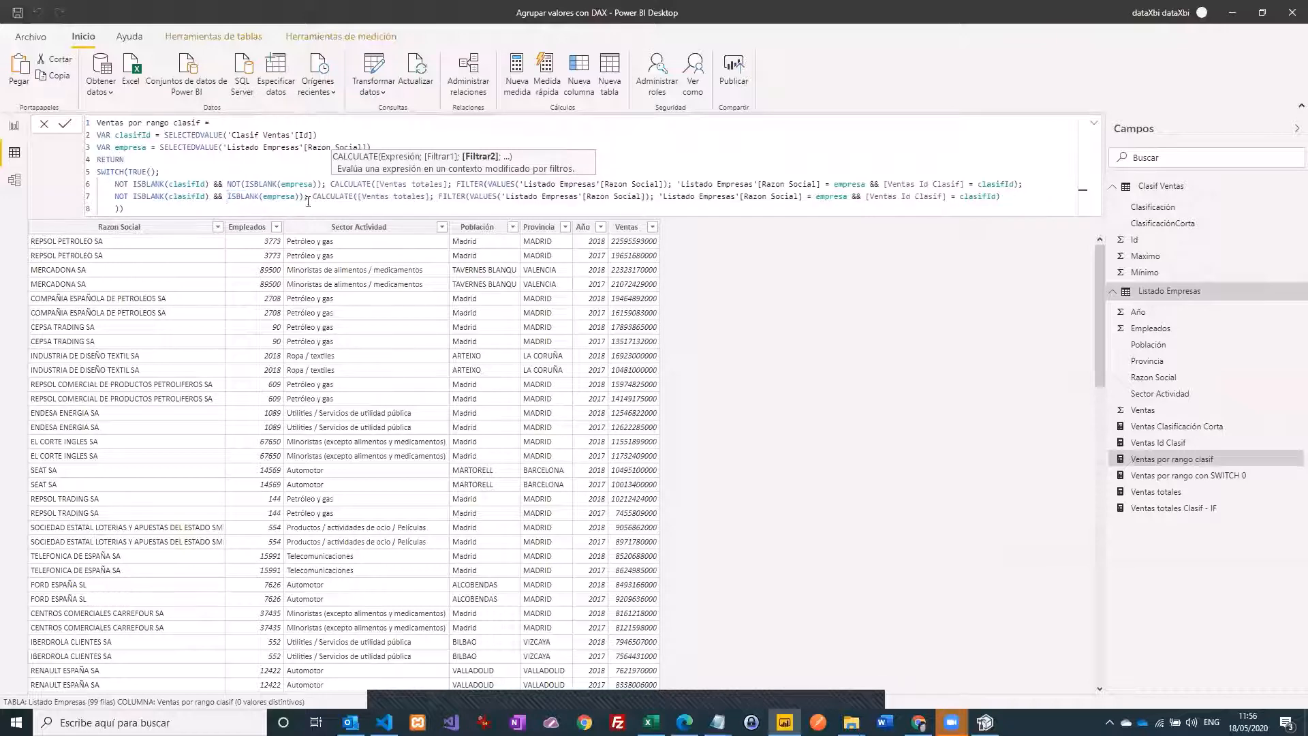
{"action": "left_click", "coordinate": [304, 198]}
{"action": "key", "text": "BackSpace"}
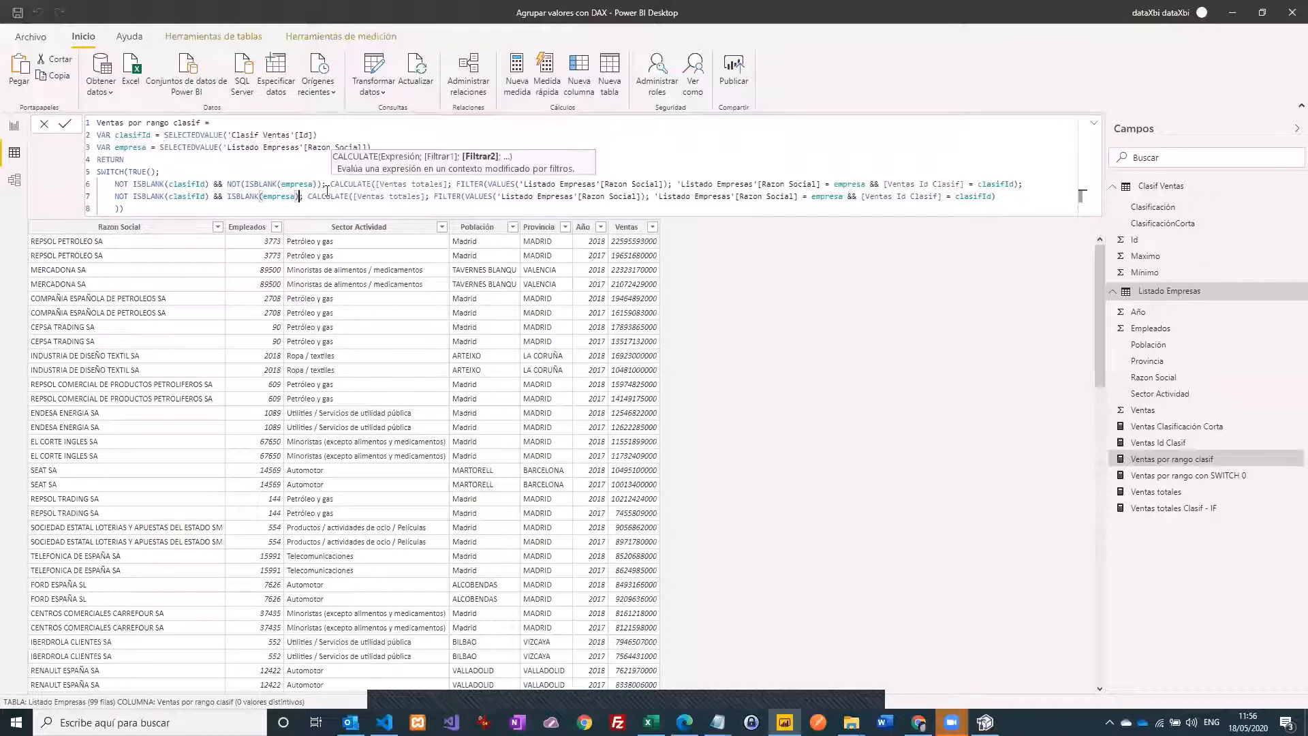
Step: Remove 'Listado Empresas'[Razon Social] = empresa && from the second FILTER, keeping only [Ventas Id Clasif] = clasifId
{"action": "left_click", "coordinate": [515, 197]}
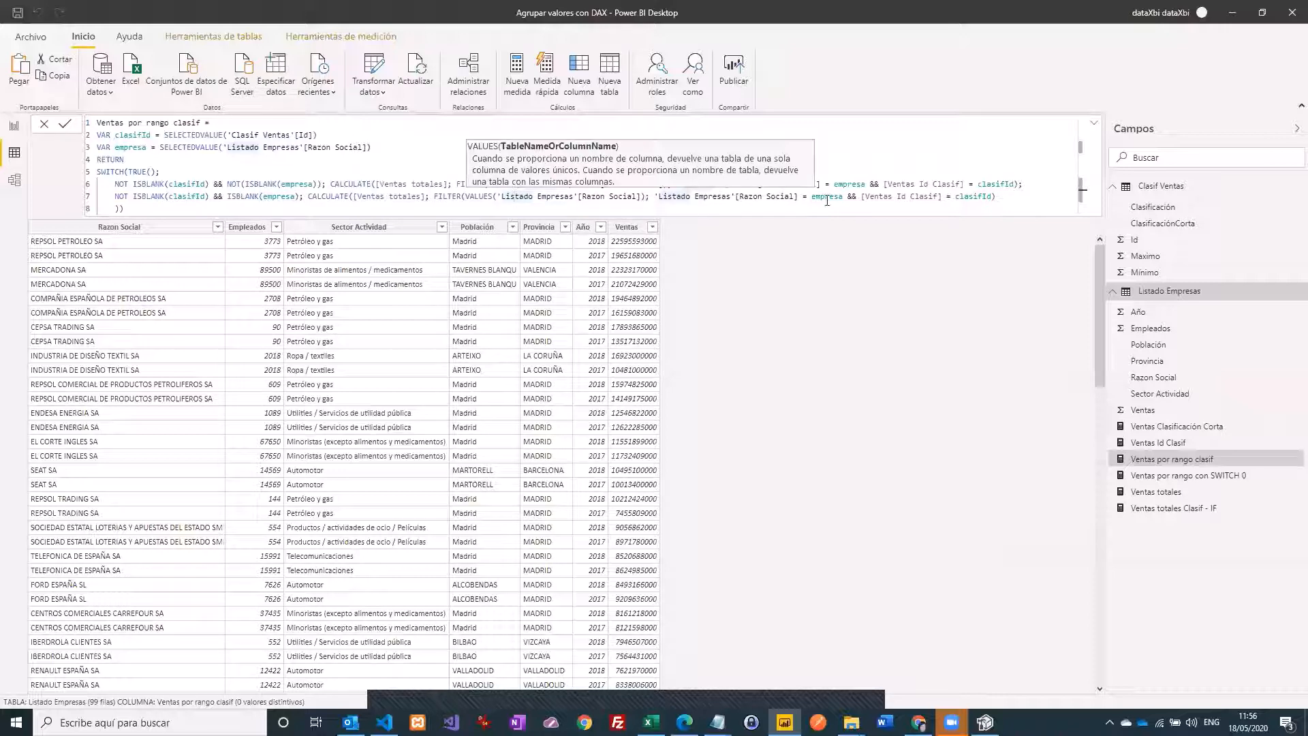
{"action": "left_click_drag", "start_coordinate": [860, 197], "coordinate": [656, 198]}
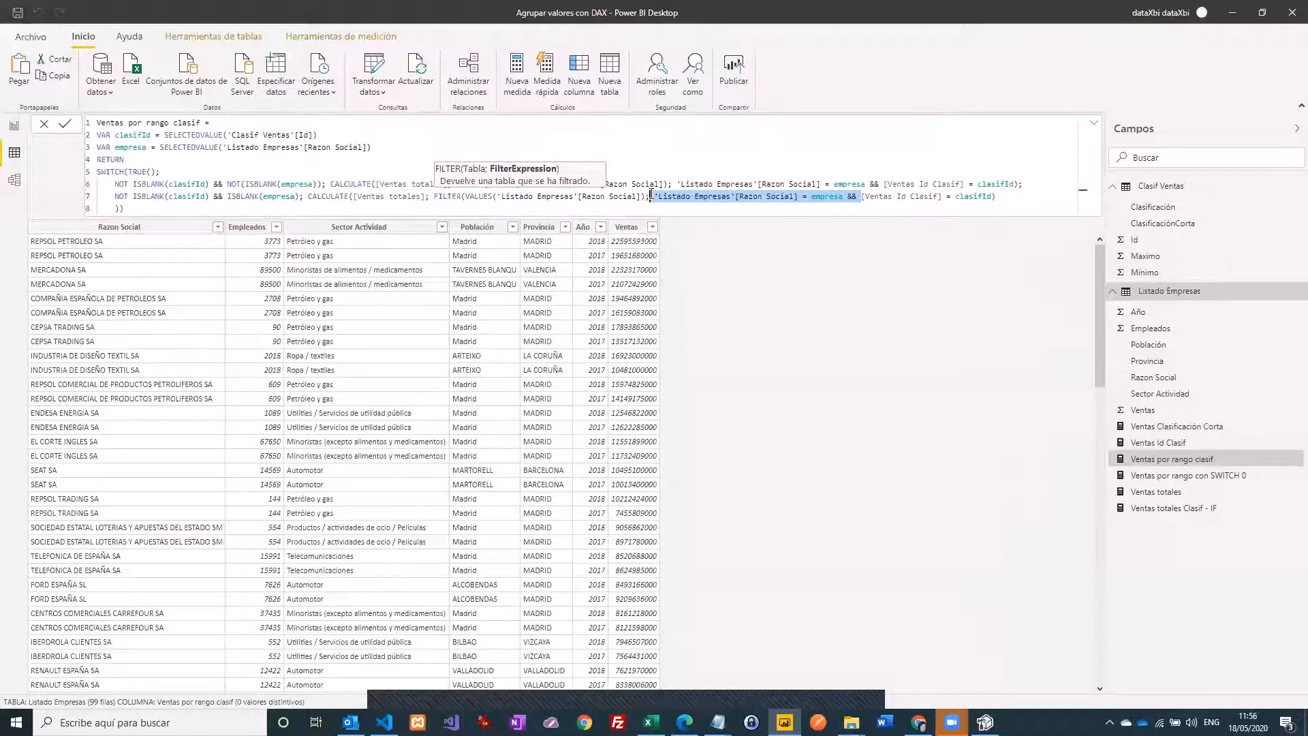
{"action": "key", "text": "BackSpace"}
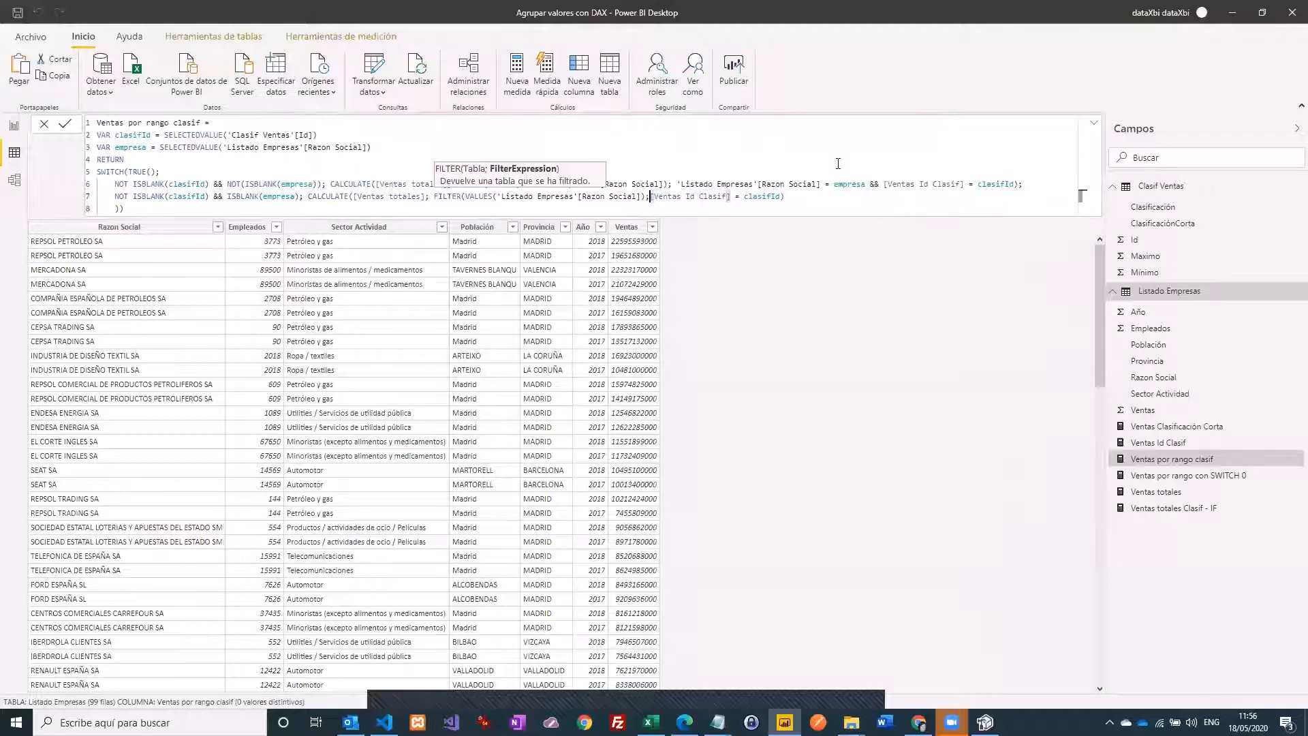
Step: Try to commit the Ventas por rango clasif formula with one more closing parenthesis at its end
{"action": "key", "text": "Down"}
{"action": "left_click", "coordinate": [812, 199]}
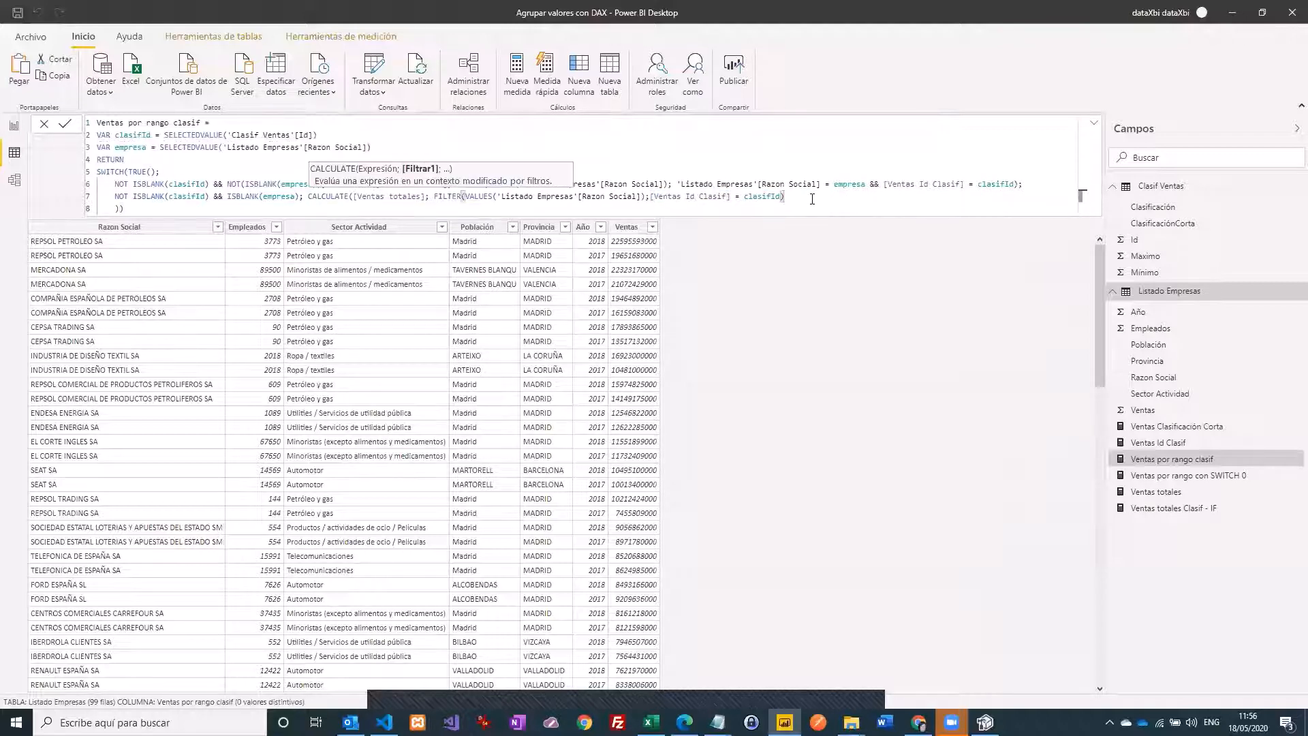
{"action": "left_click", "coordinate": [180, 206]}
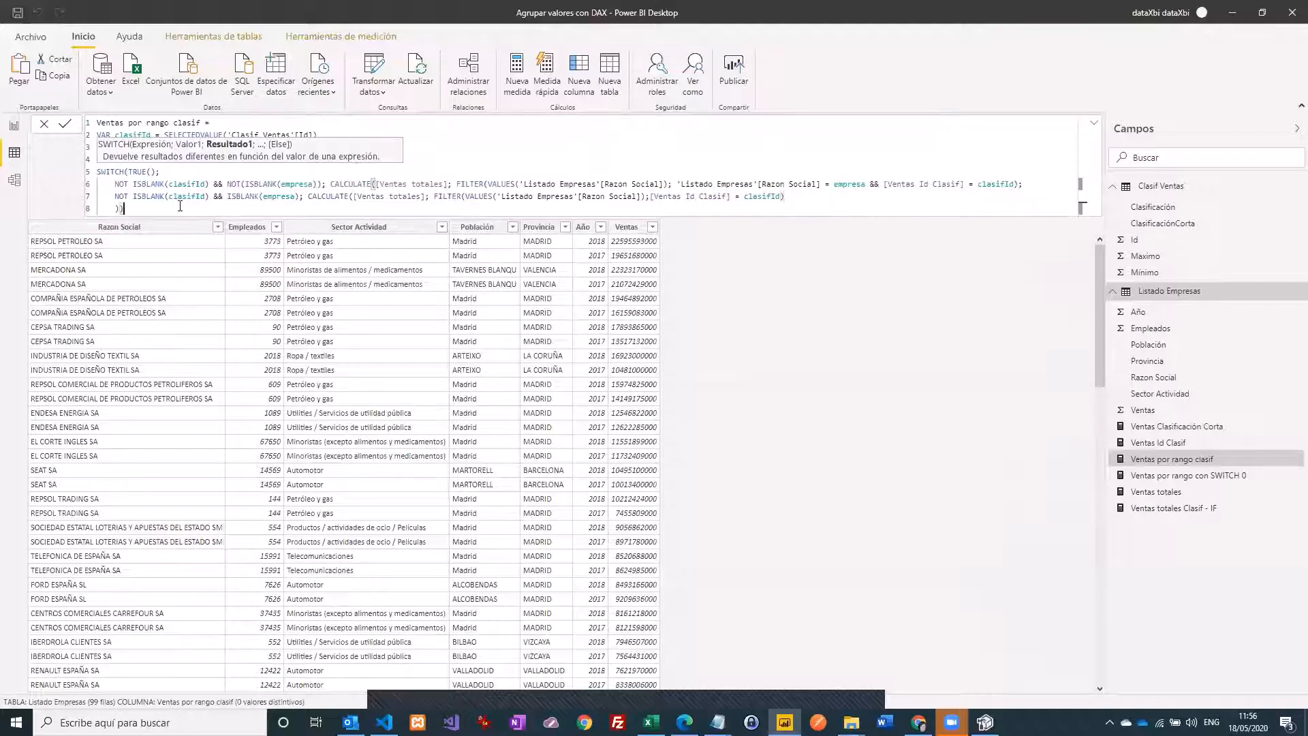
{"action": "left_click", "coordinate": [65, 124]}
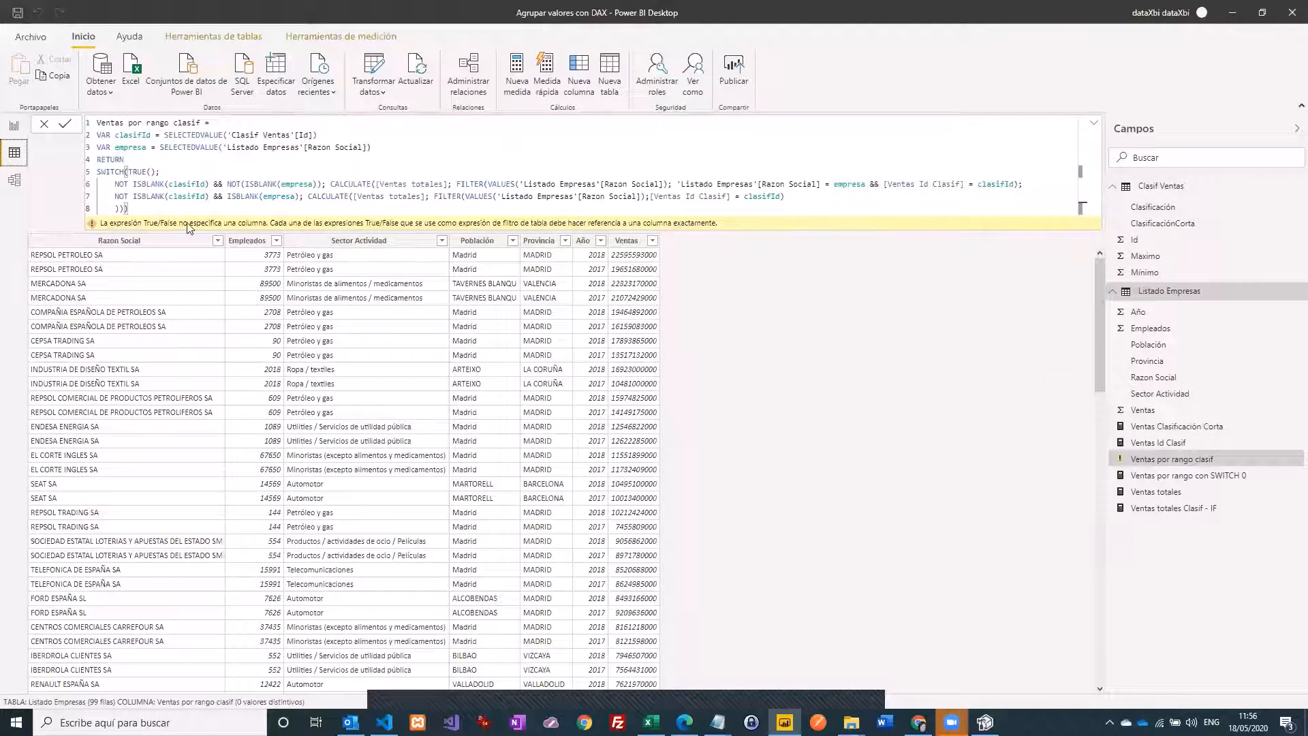
Step: Replace VALUES('Listado Empresas'[Razon Social]) with 'Listado Empresas' as the table of the second FILTER and commit the formula
{"action": "left_click", "coordinate": [498, 196]}
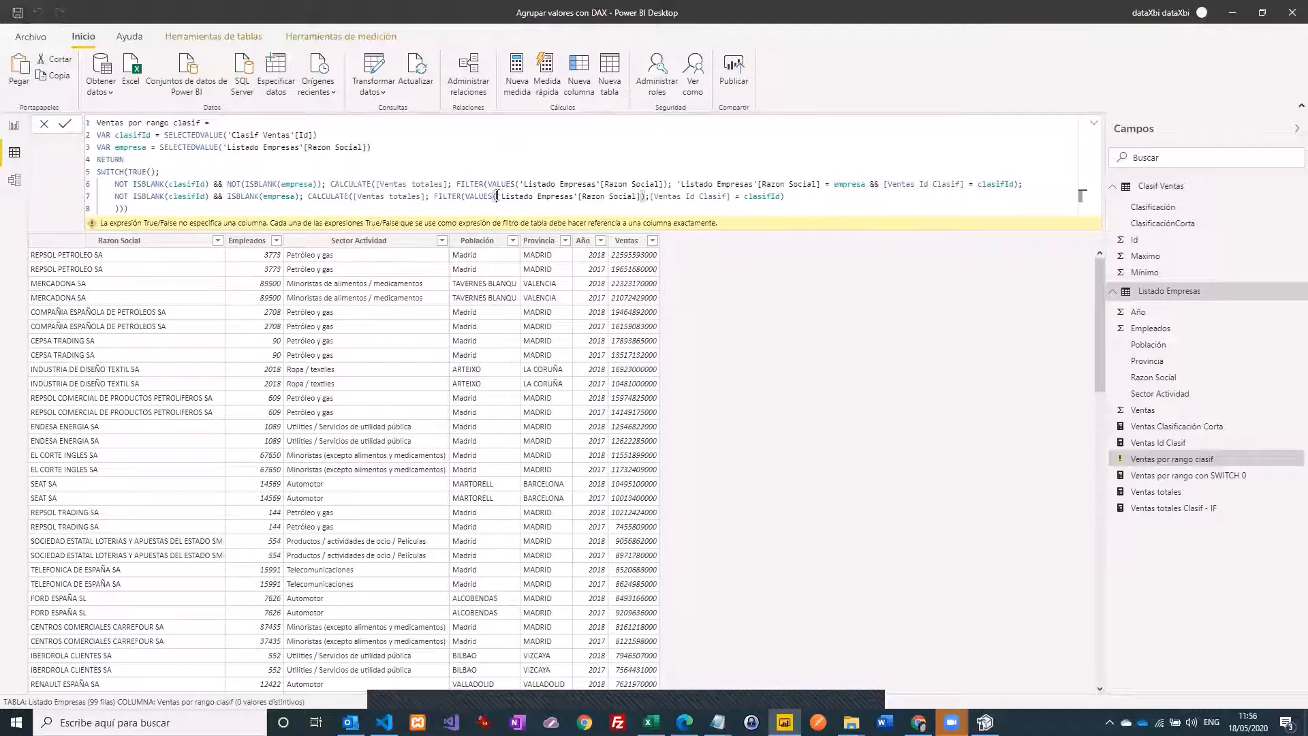
{"action": "left_click_drag", "start_coordinate": [498, 195], "coordinate": [464, 196]}
{"action": "key", "text": "BackSpace"}
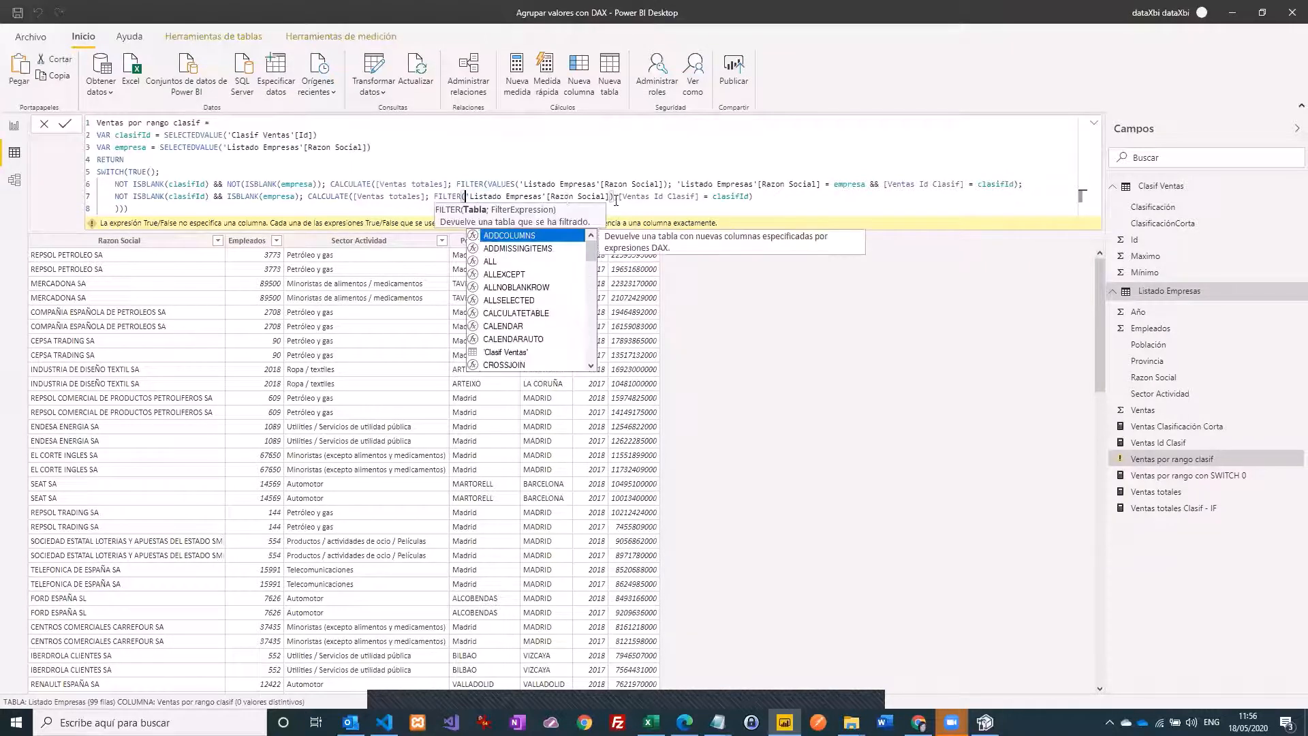
{"action": "left_click", "coordinate": [619, 196]}
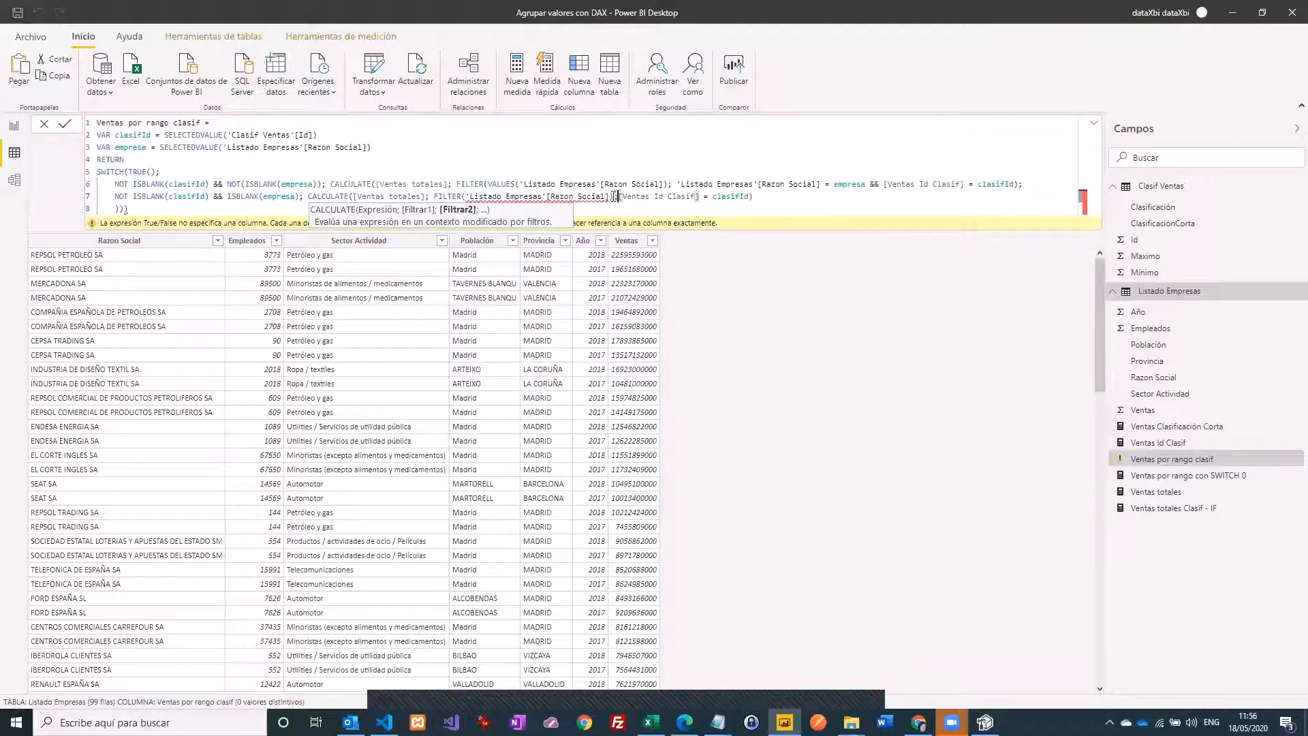
{"action": "left_click_drag", "start_coordinate": [617, 196], "coordinate": [547, 196]}
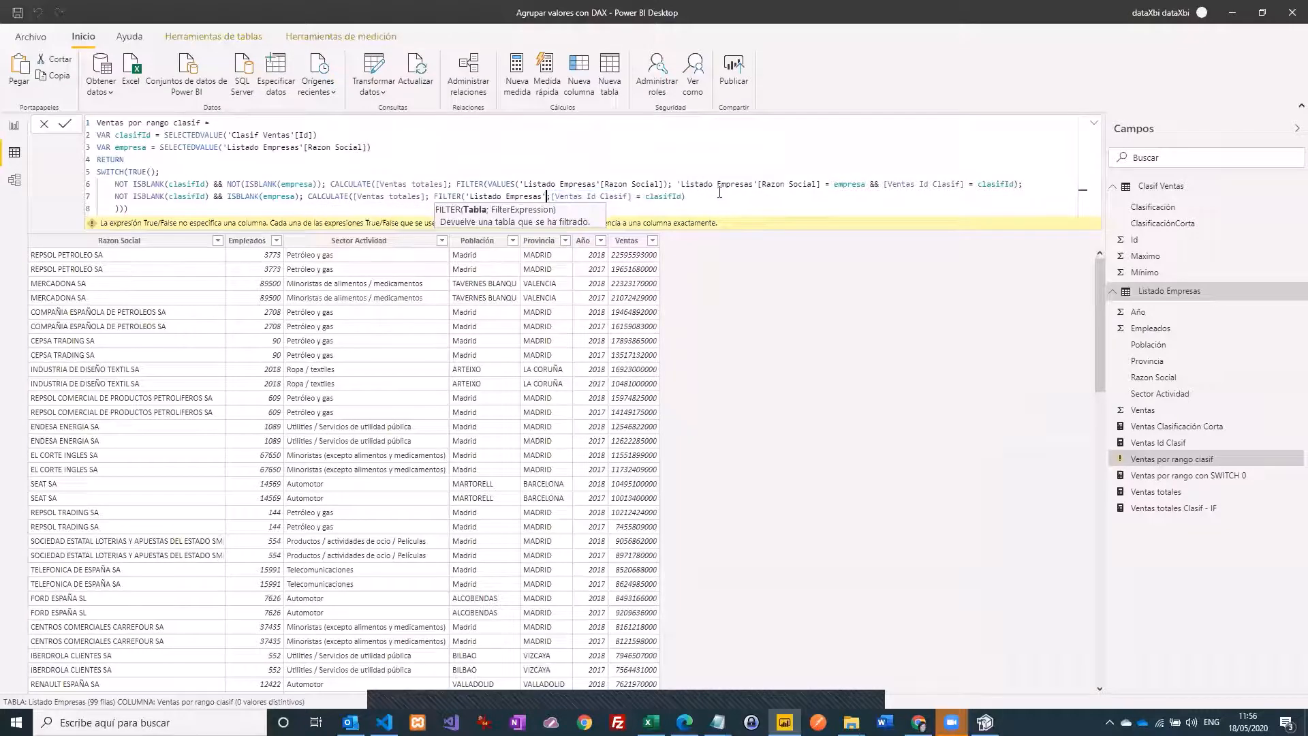
{"action": "key", "text": "BackSpace"}
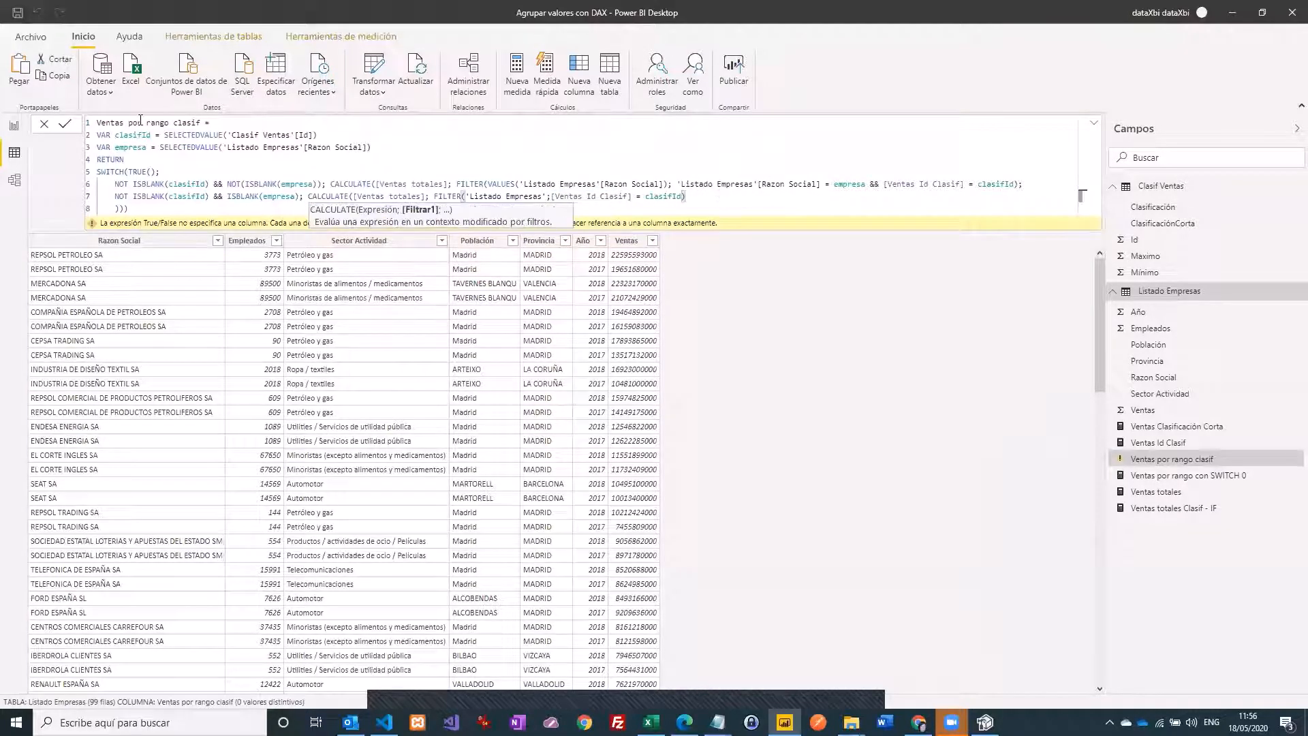
{"action": "left_click", "coordinate": [65, 124]}
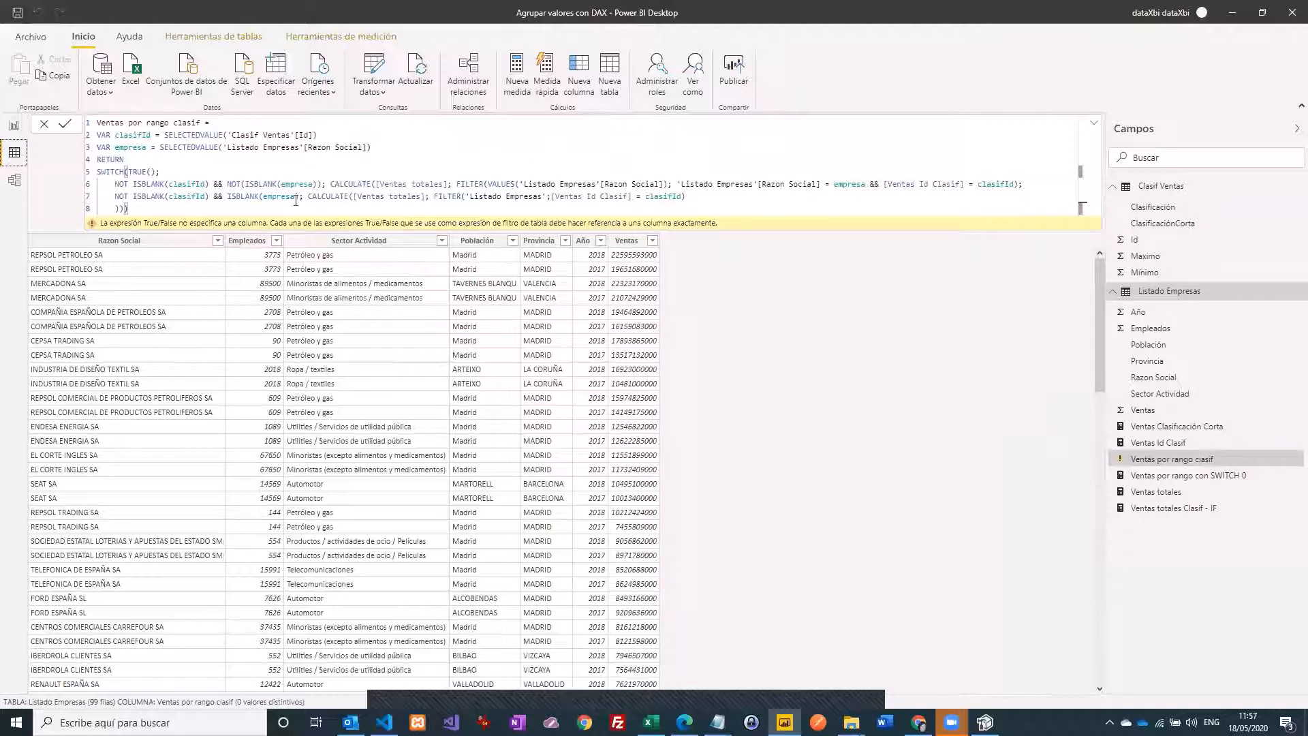
Step: Add the missing closing parenthesis for the first CALCULATE, just before the semicolon ending its line
{"action": "left_click", "coordinate": [694, 197]}
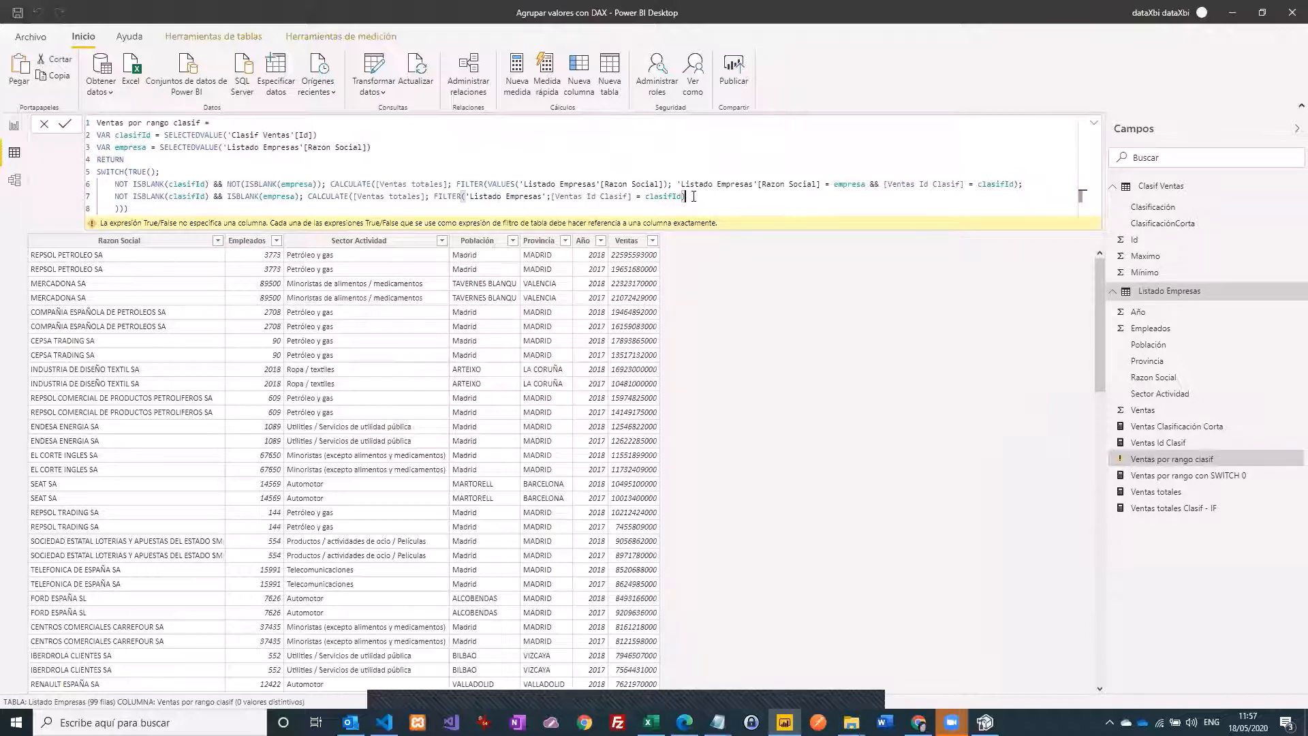
{"action": "left_click", "coordinate": [146, 207]}
{"action": "key", "text": "BackSpace"}
{"action": "left_click", "coordinate": [119, 208]}
{"action": "left_click", "coordinate": [1019, 184]}
{"action": "type", "text": ")"}
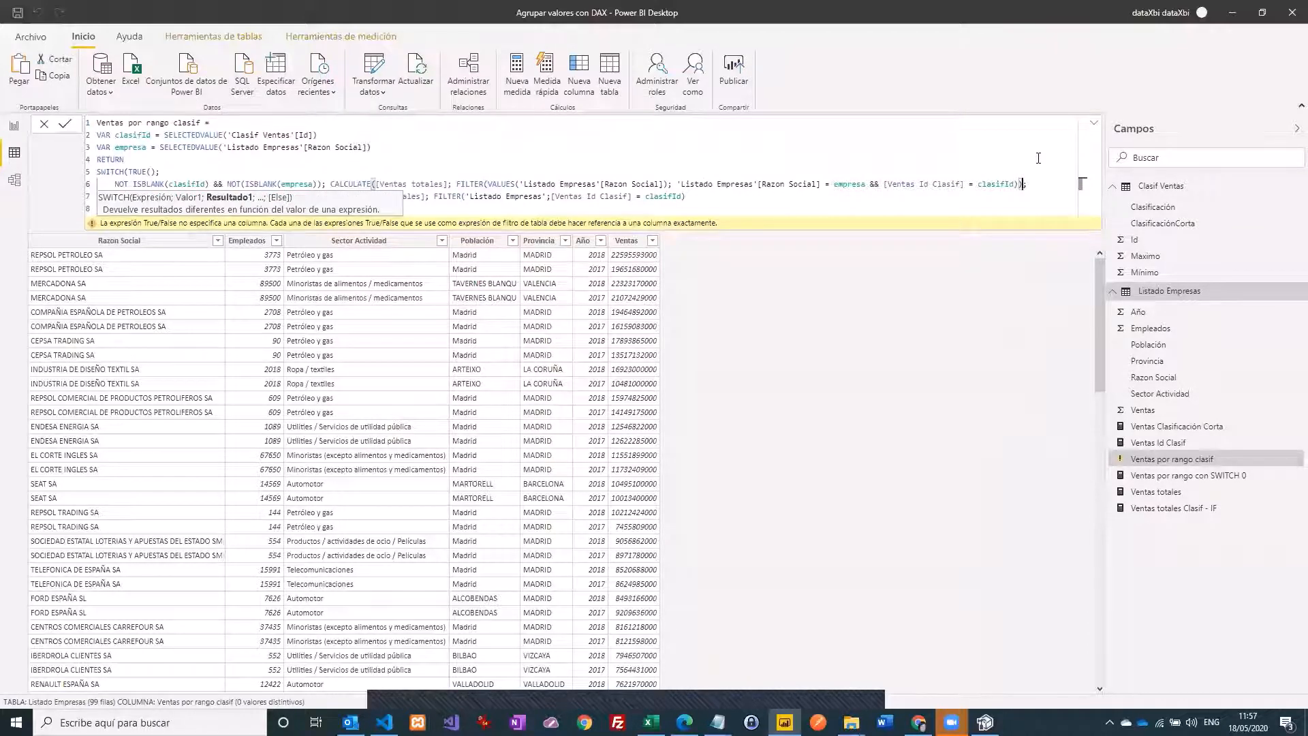
Step: Close the second CALCULATE with a parenthesis, keep only one closing parenthesis for SWITCH on the last line, and commit the formula
{"action": "left_click", "coordinate": [704, 197]}
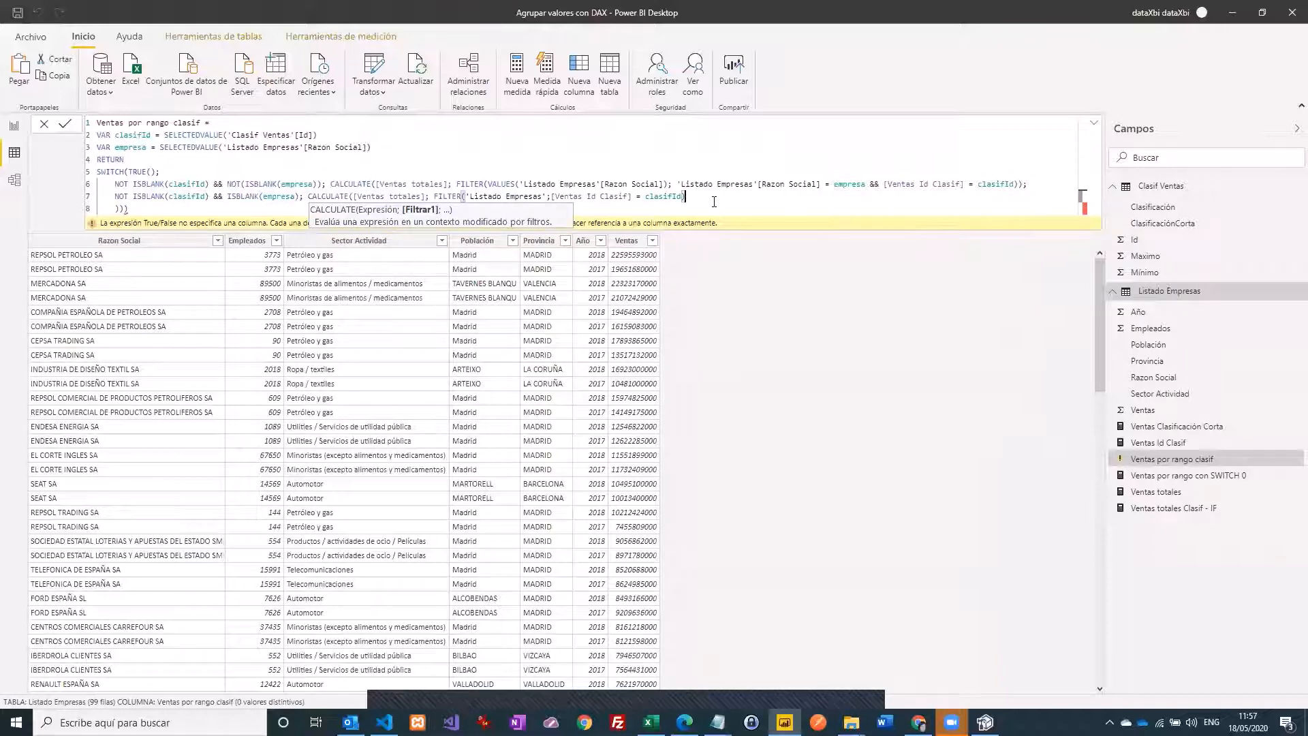
{"action": "type", "text": ")"}
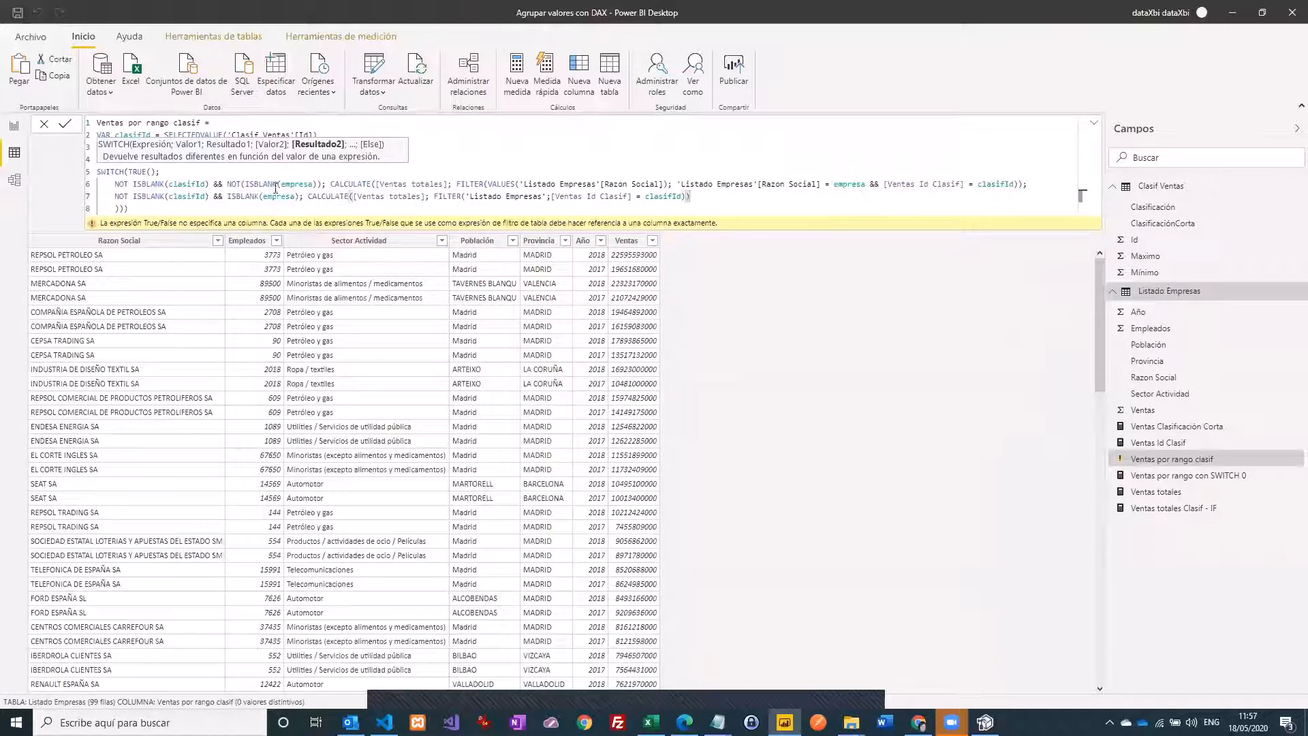
{"action": "left_click", "coordinate": [126, 207]}
{"action": "key", "text": "BackSpace"}
{"action": "key", "text": "BackSpace"}
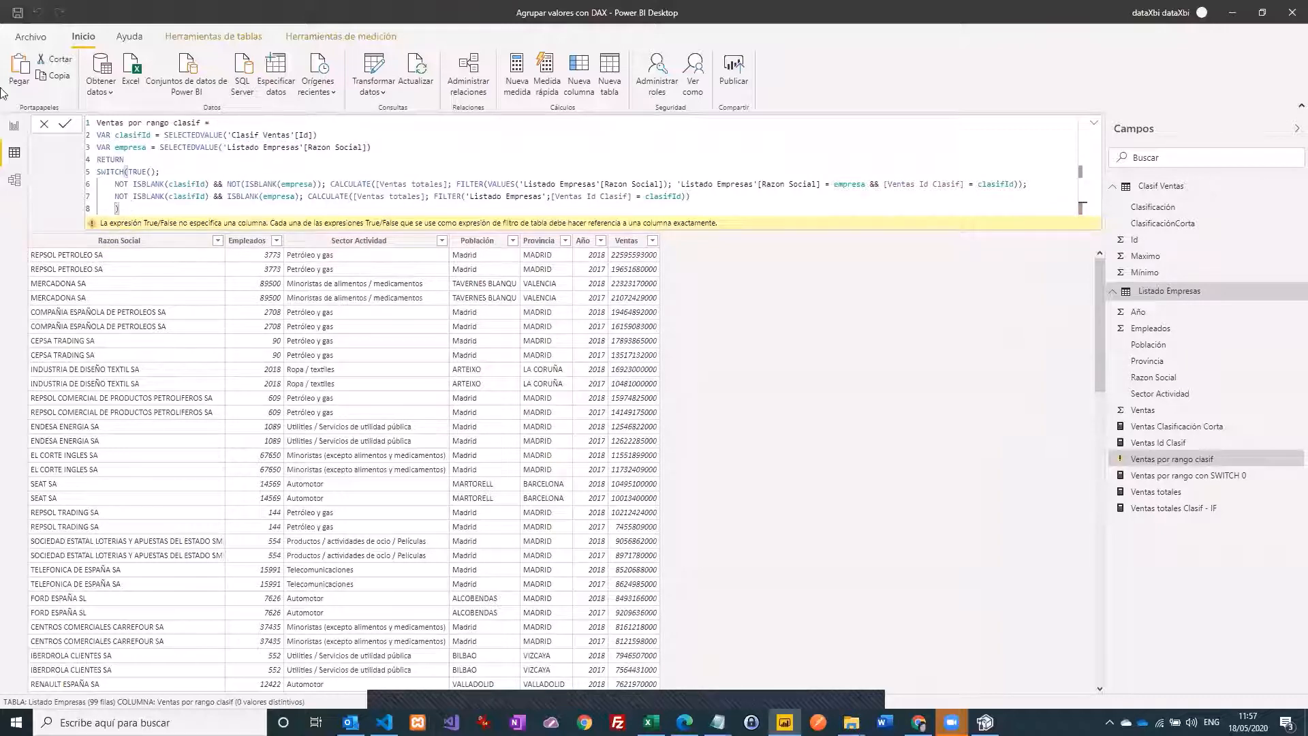
{"action": "left_click", "coordinate": [66, 125]}
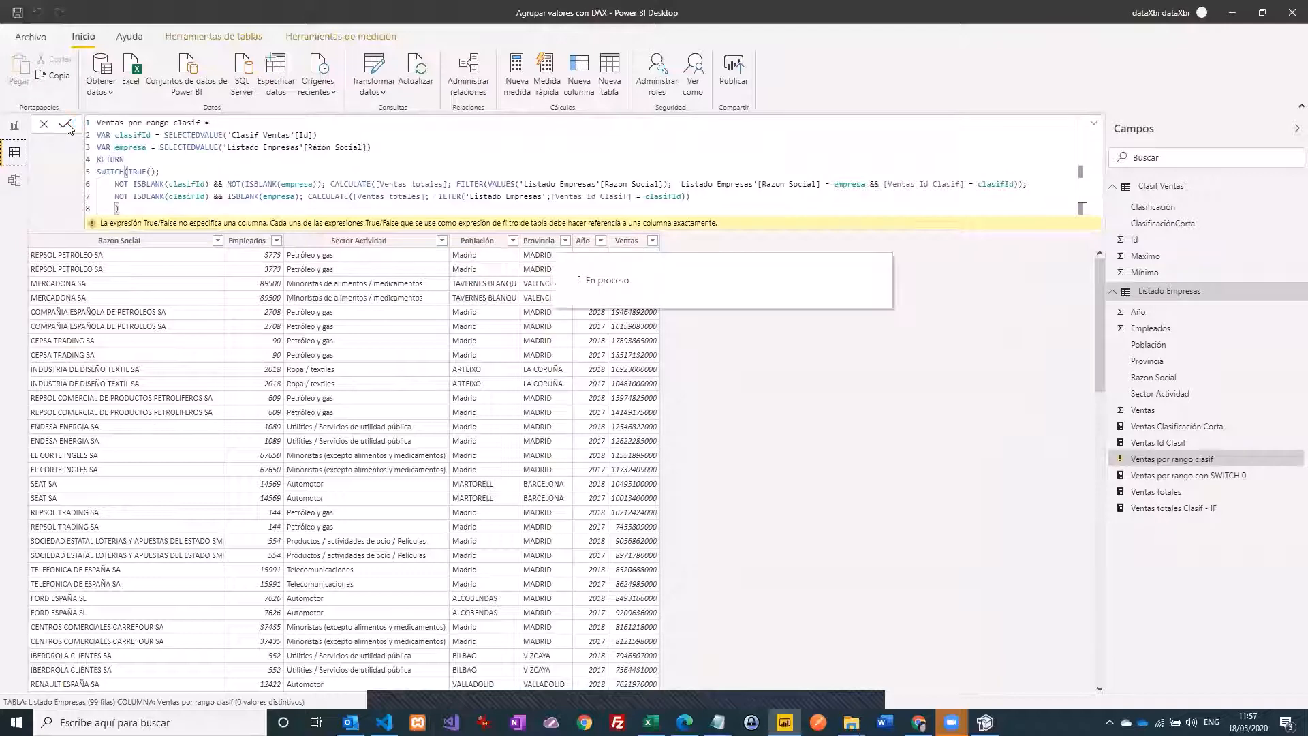
Step: Examine the company matrix in the report view, including the total row and the columns up to Total
{"action": "left_click", "coordinate": [14, 127]}
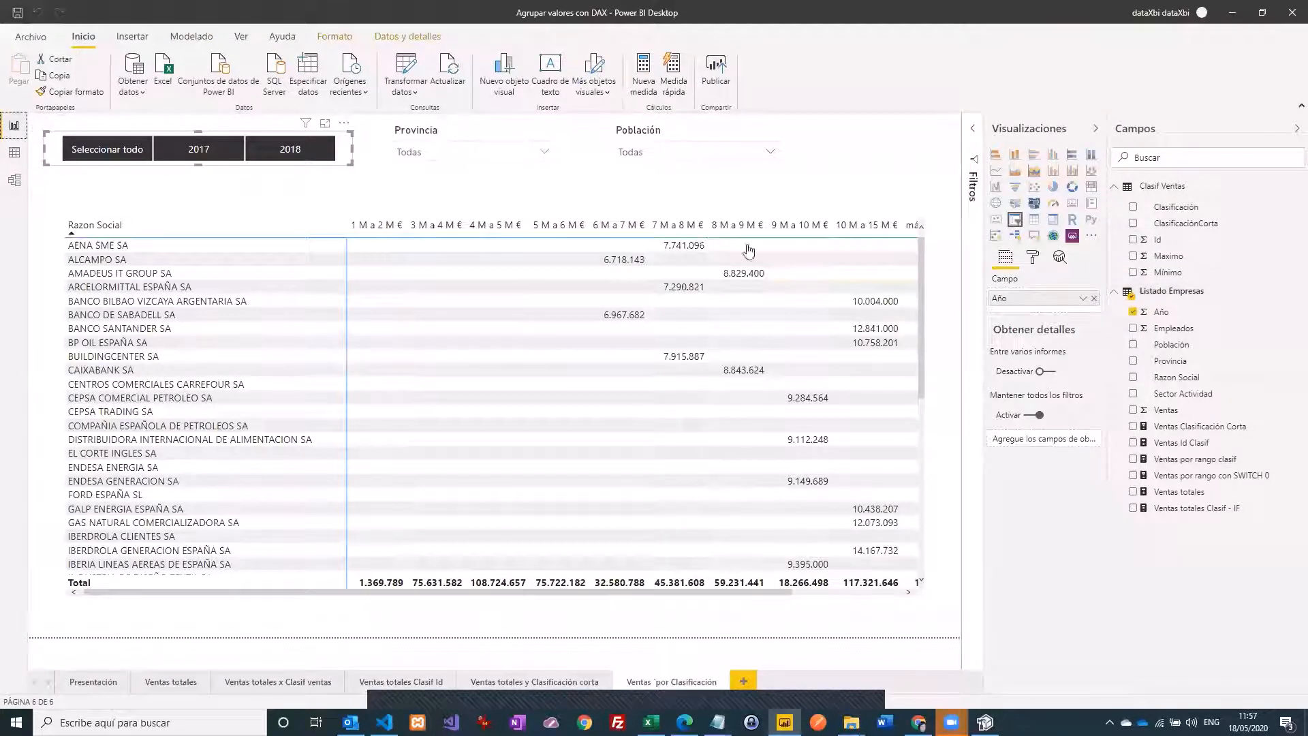
{"action": "left_click_drag", "start_coordinate": [489, 593], "coordinate": [743, 592]}
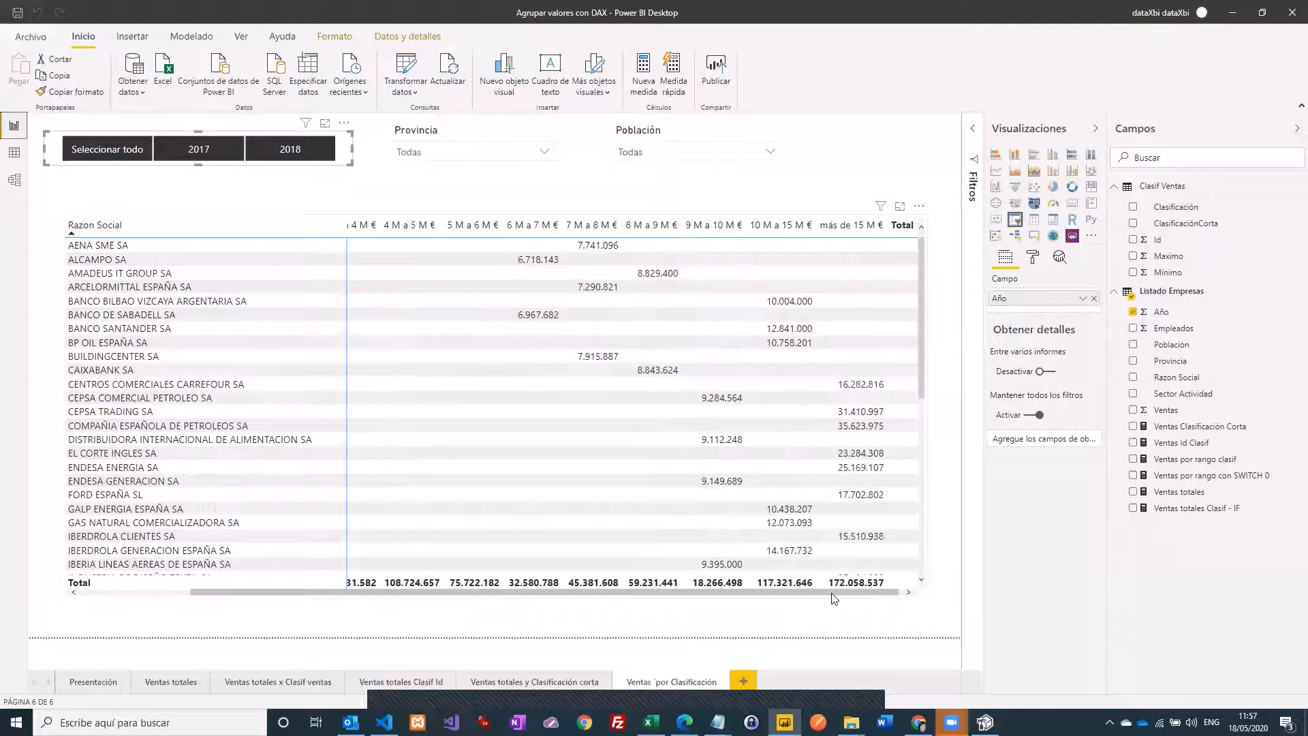
{"action": "left_click_drag", "start_coordinate": [613, 592], "coordinate": [201, 596]}
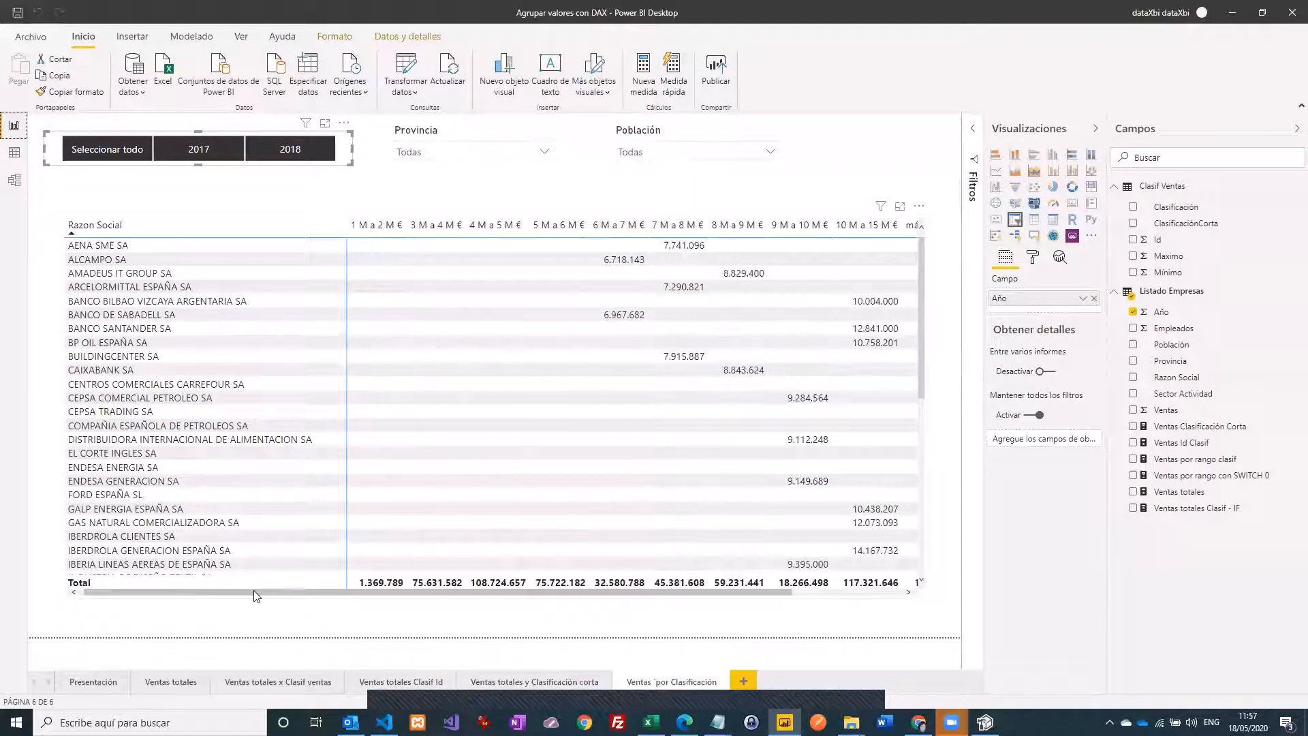
Step: Move the company matrix slightly left of its original place on the page and check its Total column
{"action": "left_click", "coordinate": [405, 590]}
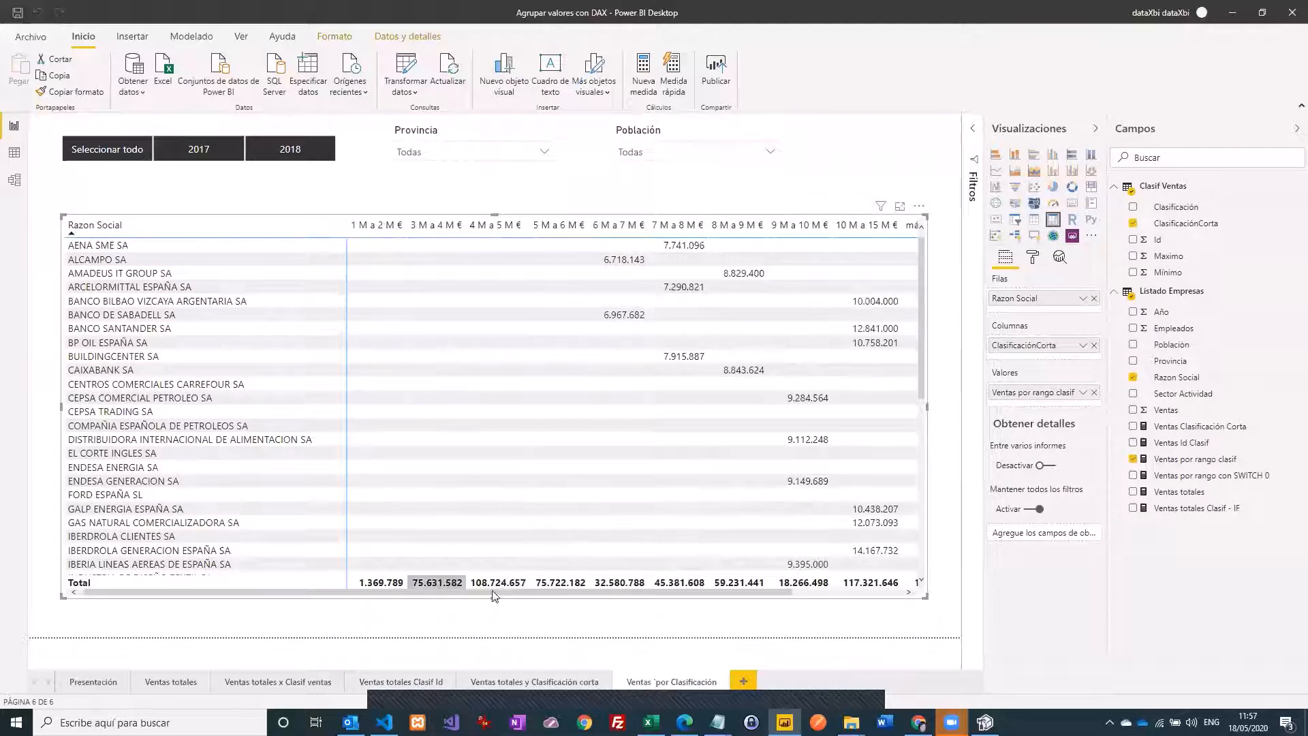
{"action": "left_click_drag", "start_coordinate": [439, 589], "coordinate": [475, 601]}
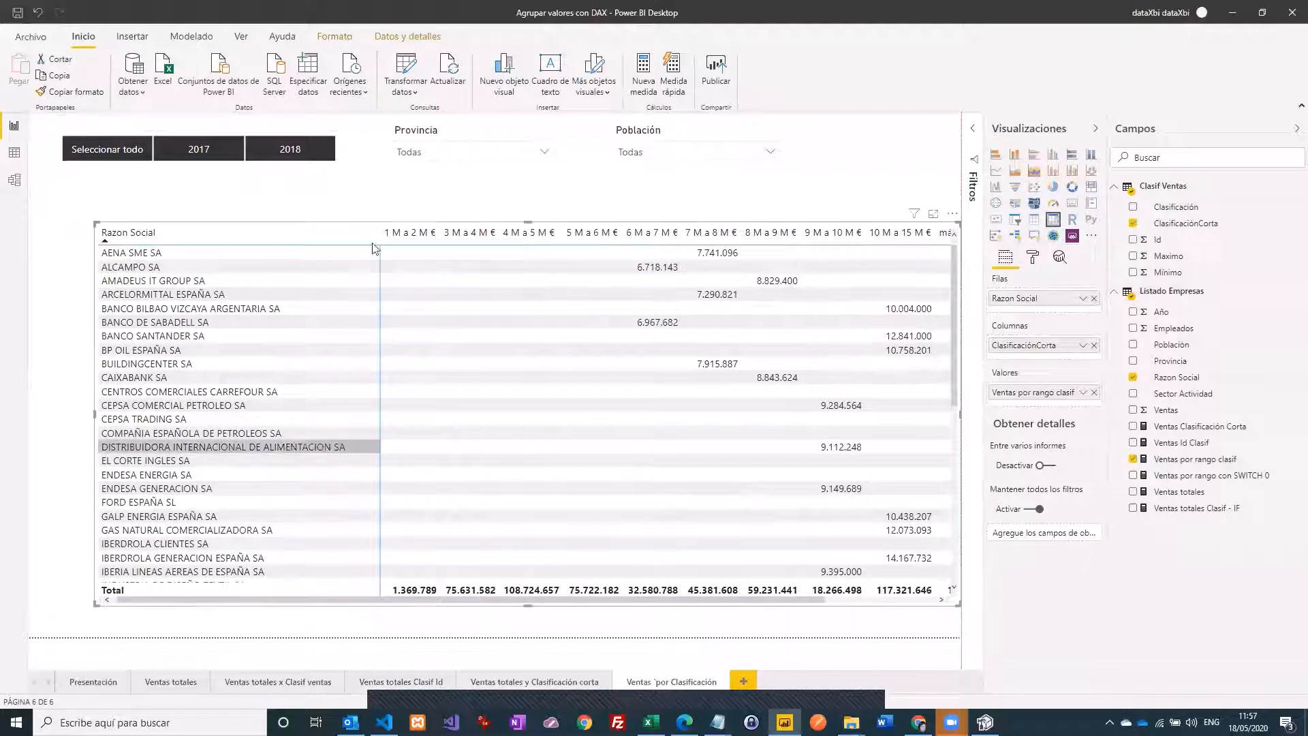
{"action": "left_click", "coordinate": [331, 223]}
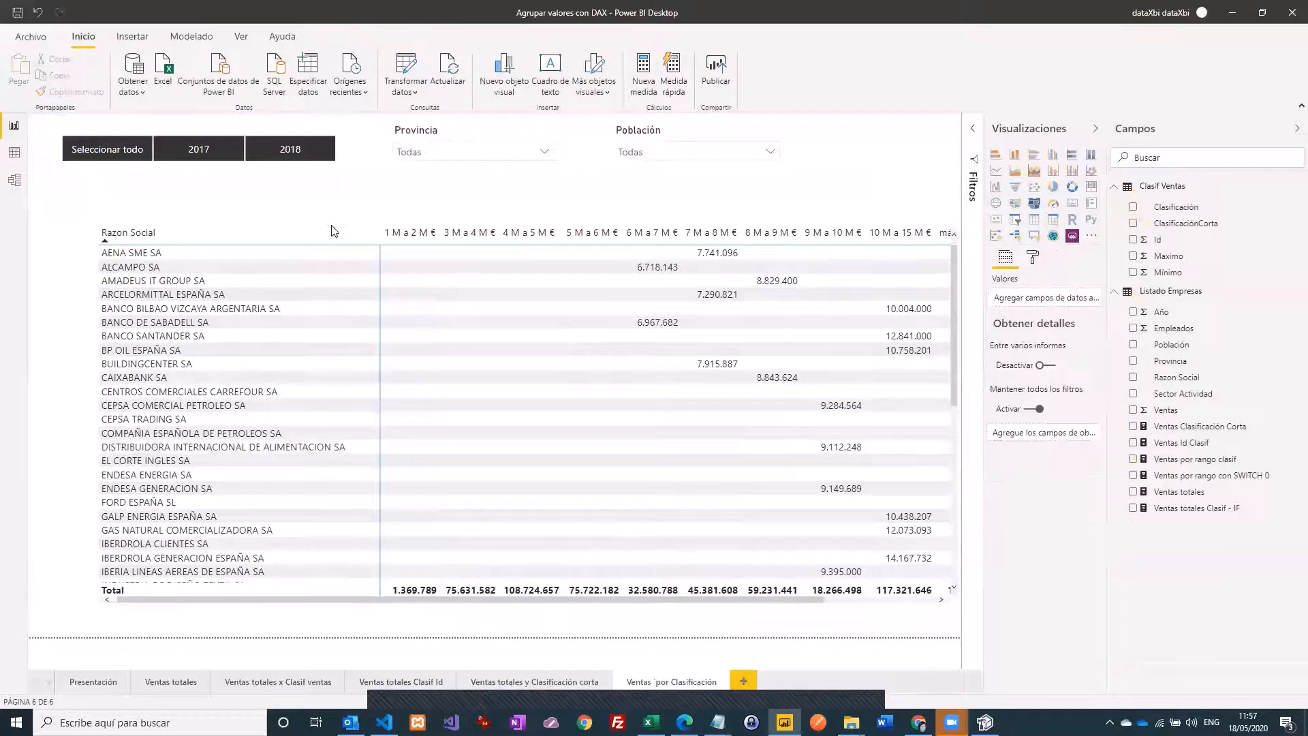
{"action": "left_click", "coordinate": [343, 227]}
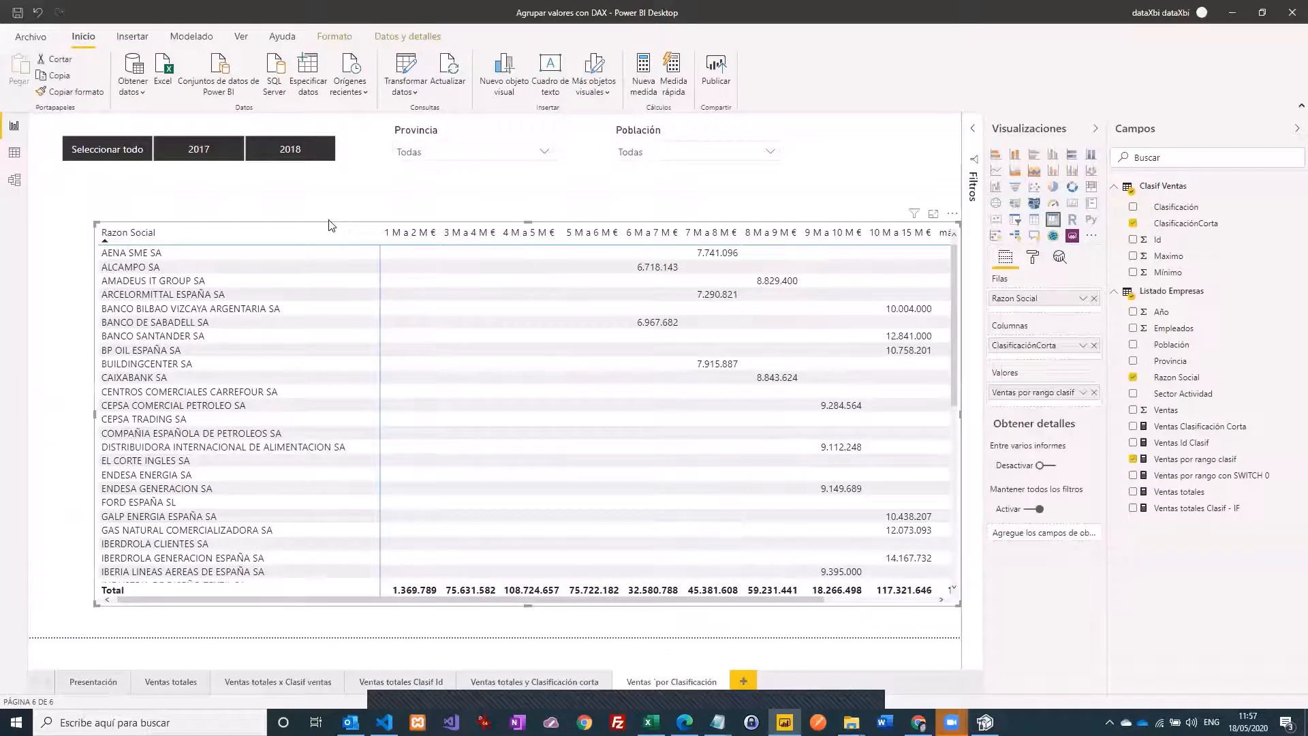
{"action": "left_click_drag", "start_coordinate": [330, 225], "coordinate": [297, 219]}
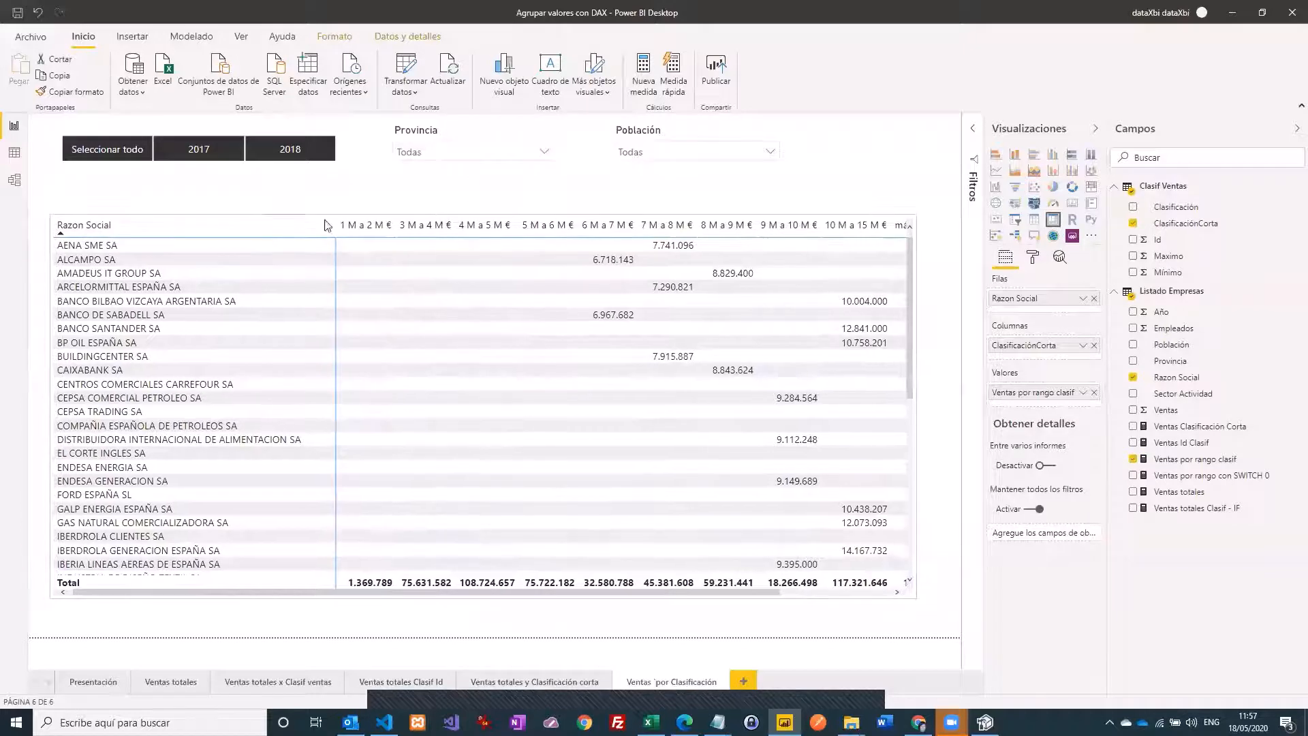
{"action": "left_click_drag", "start_coordinate": [647, 598], "coordinate": [754, 597]}
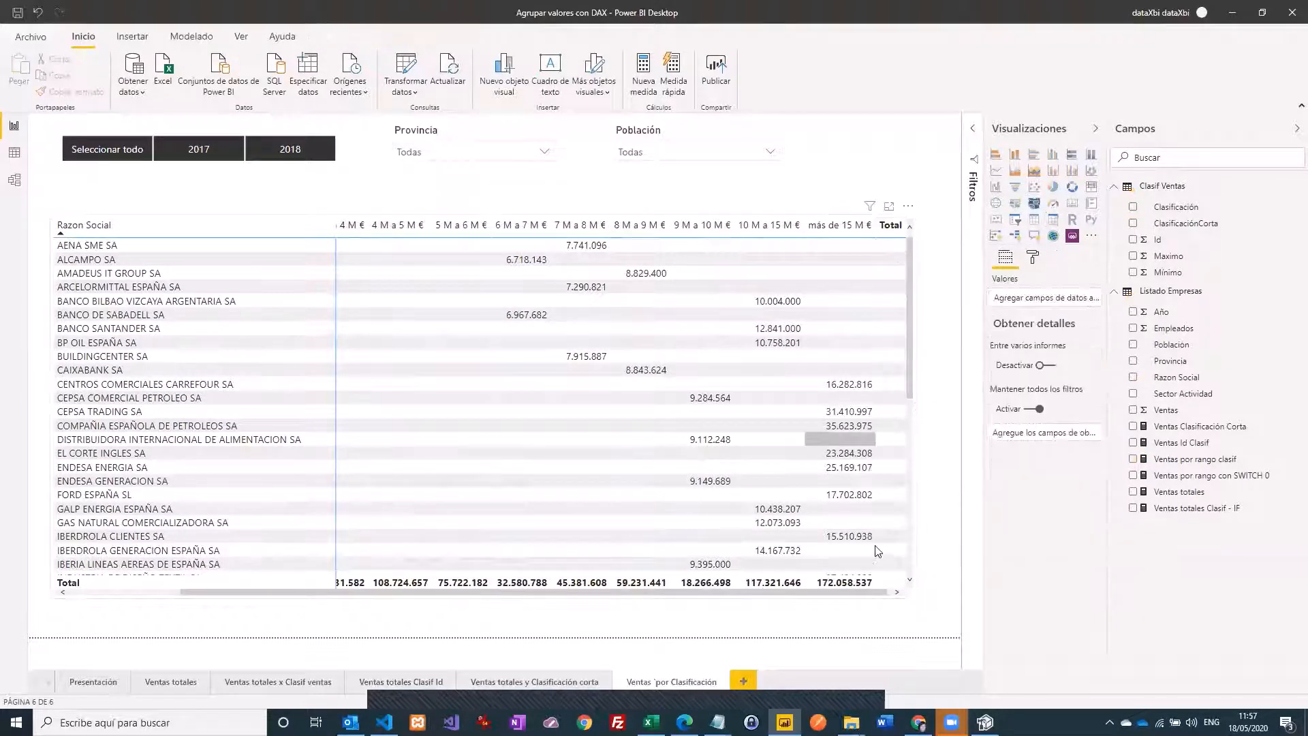
Step: In the data view, duplicate the first SWITCH condition and result as a third line after a semicolon, without the trailing semicolon
{"action": "left_click", "coordinate": [14, 153]}
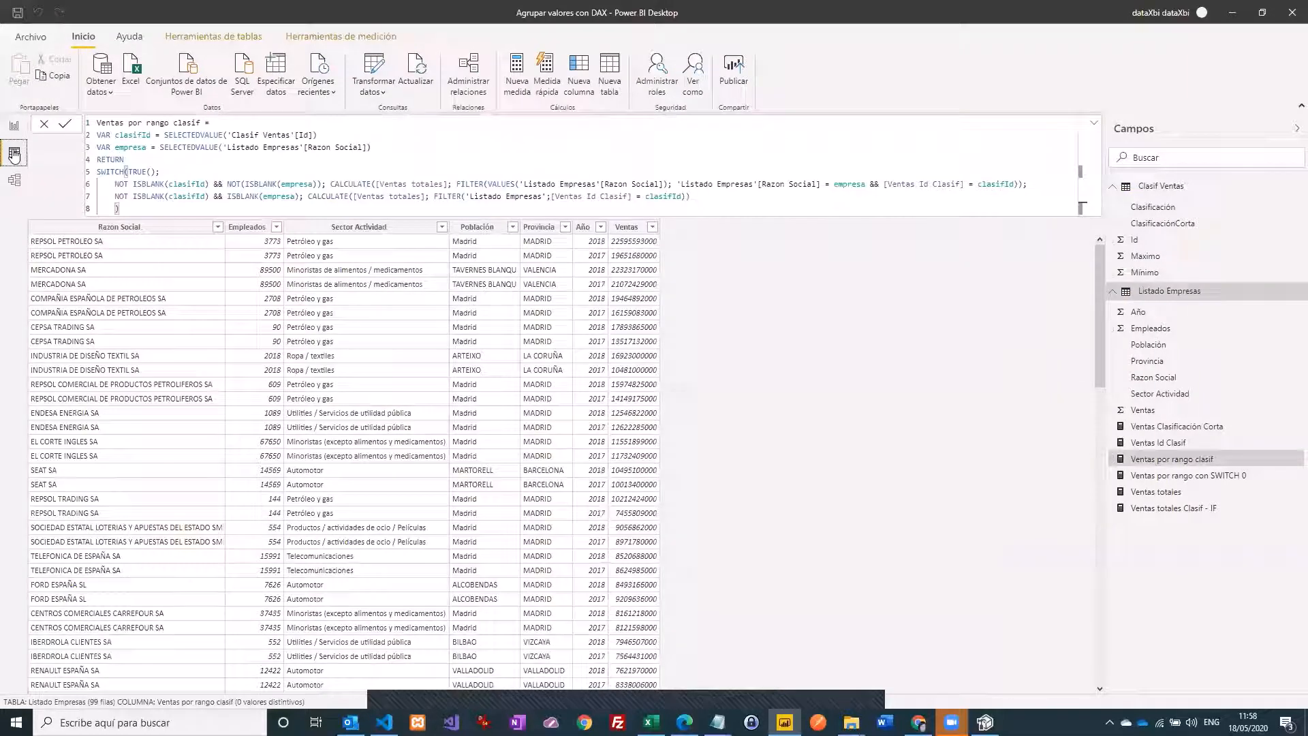
{"action": "left_click", "coordinate": [704, 196]}
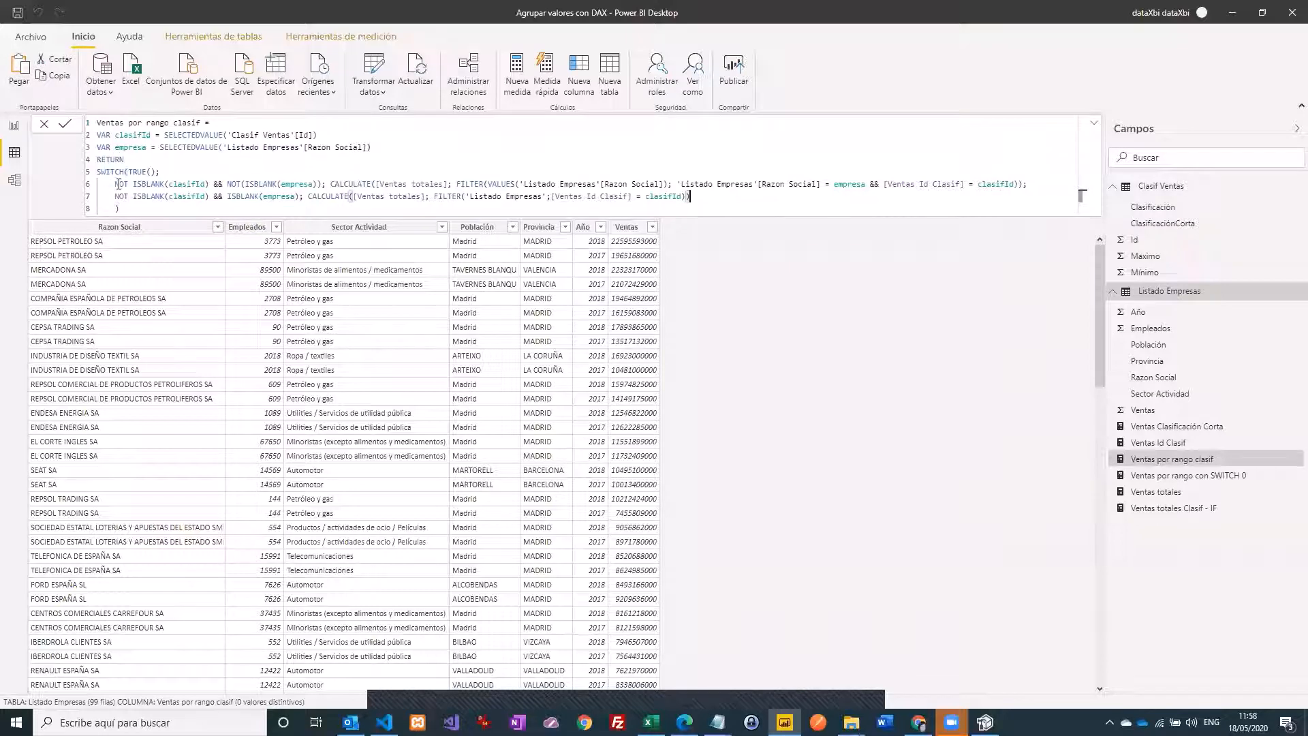
{"action": "left_click_drag", "start_coordinate": [115, 186], "coordinate": [1099, 189]}
{"action": "key", "text": "ctrl+c"}
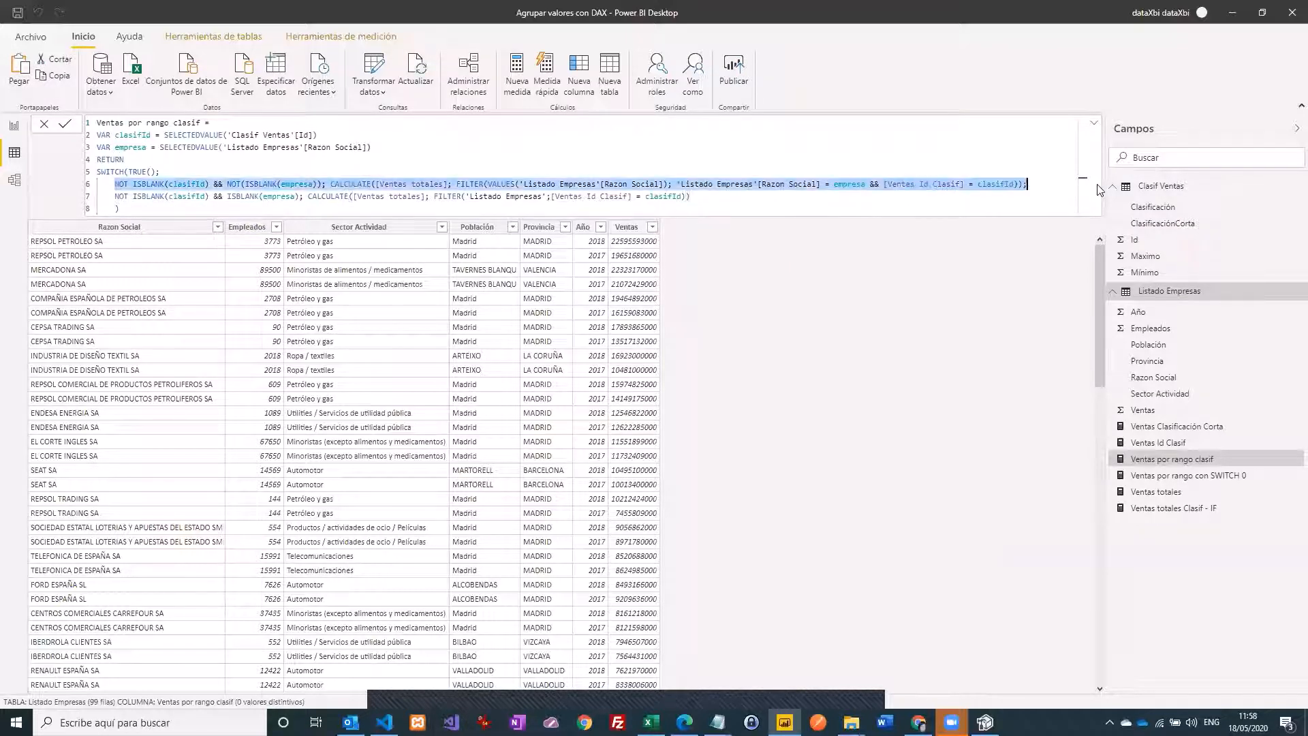
{"action": "left_click", "coordinate": [709, 205]}
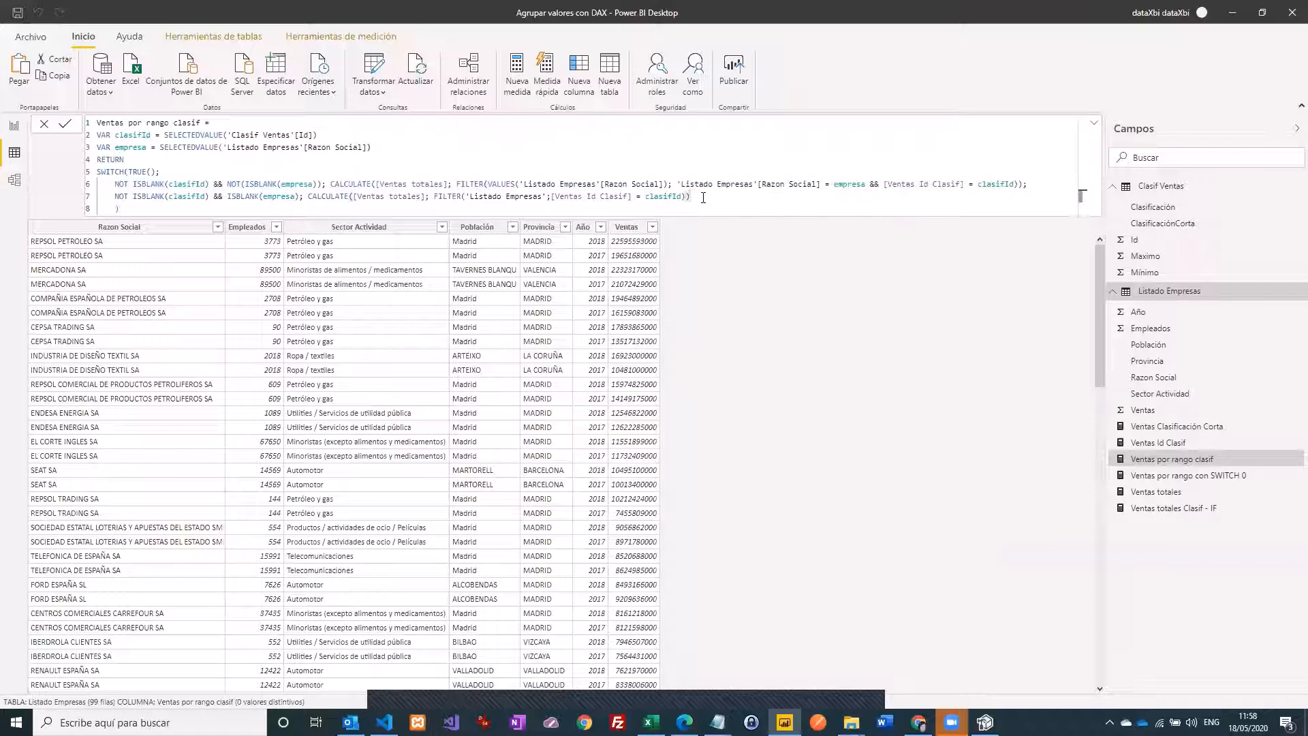
{"action": "type", "text": ";"}
{"action": "key", "text": "Return"}
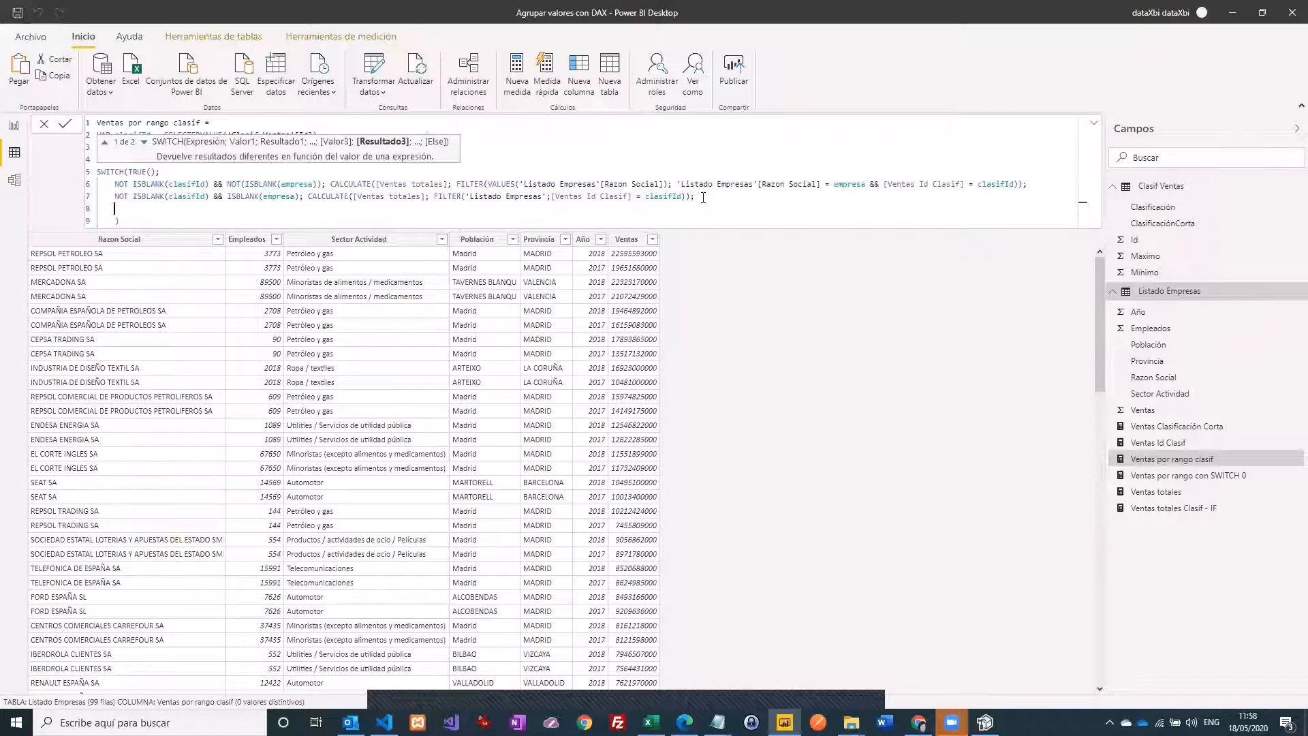
{"action": "key", "text": "ctrl+v"}
{"action": "key", "text": "BackSpace"}
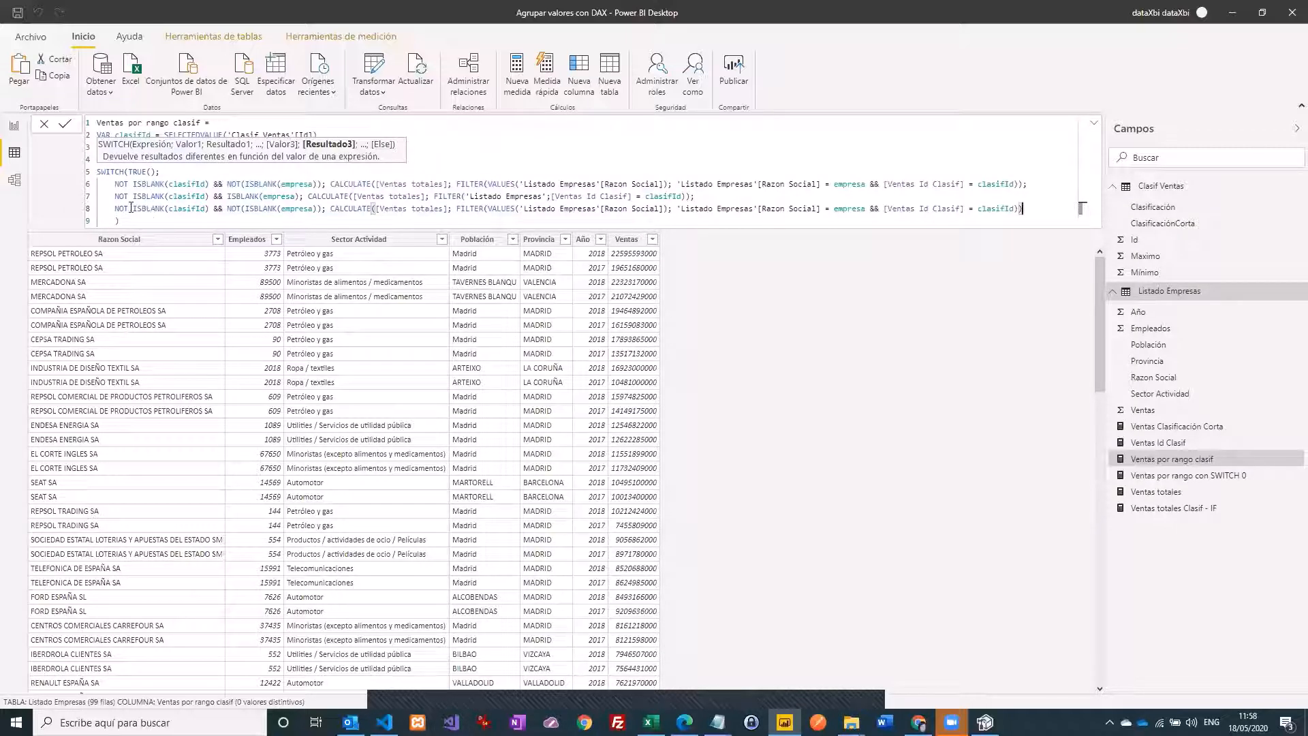
Step: Change the classification test in the third SWITCH condition to ISBLANK(clasifId) by removing its NOT
{"action": "left_click_drag", "start_coordinate": [131, 208], "coordinate": [115, 207]}
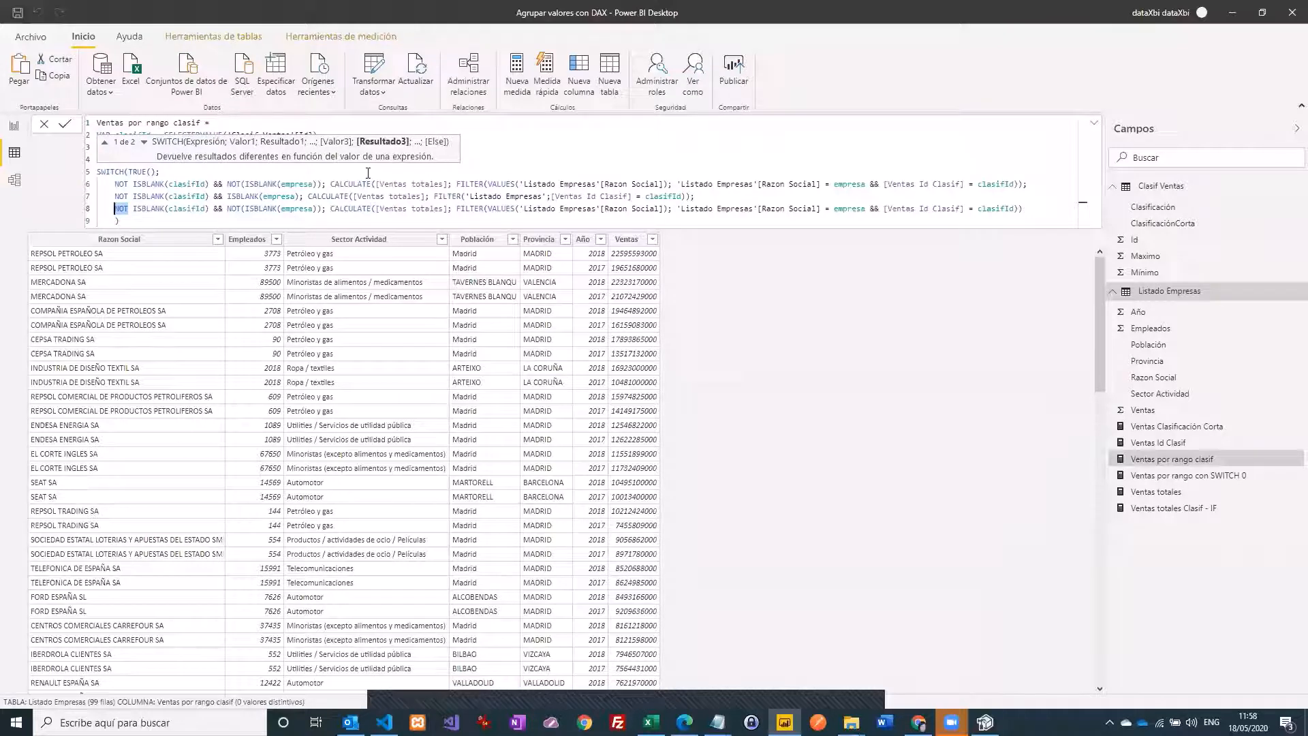
{"action": "key", "text": "Delete"}
{"action": "key", "text": "Delete"}
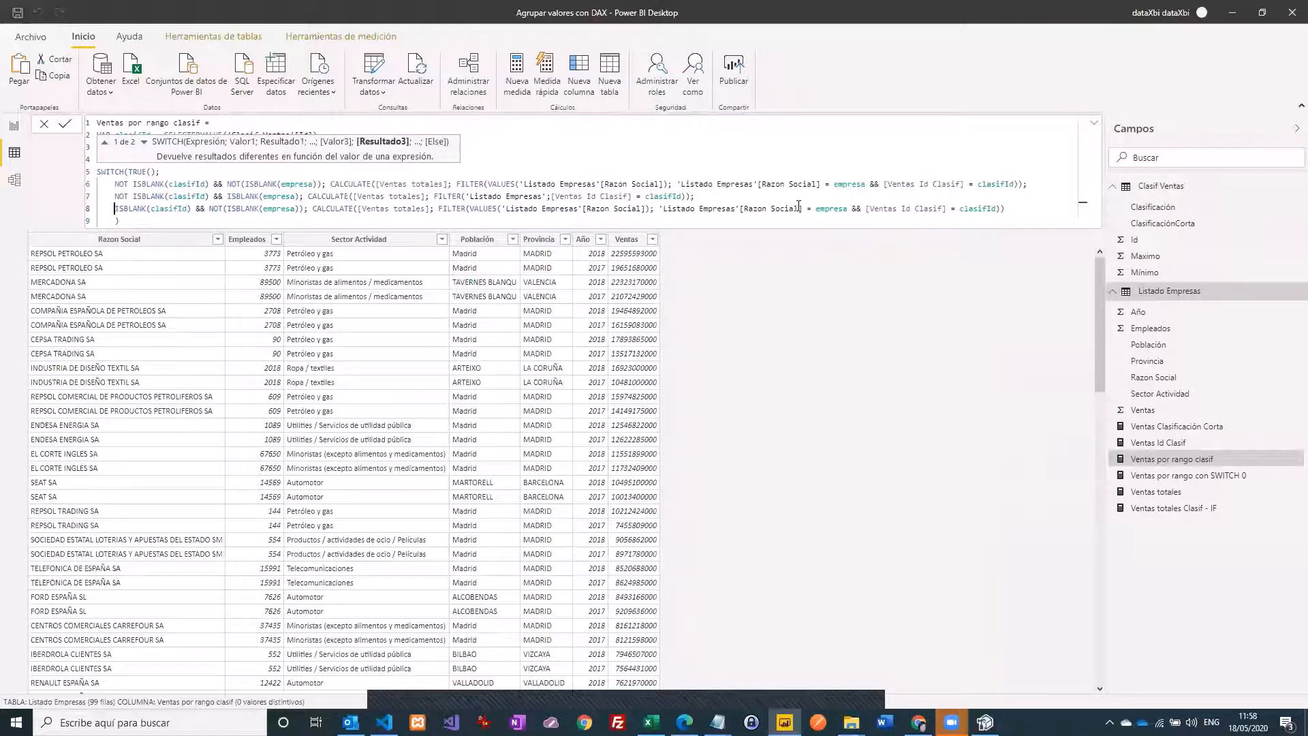
Step: Remove && [Ventas Id Clasif] = clasifId from the third FILTER, keeping only 'Listado Empresas'[Razon Social] = empresa
{"action": "left_click_drag", "start_coordinate": [852, 209], "coordinate": [999, 208]}
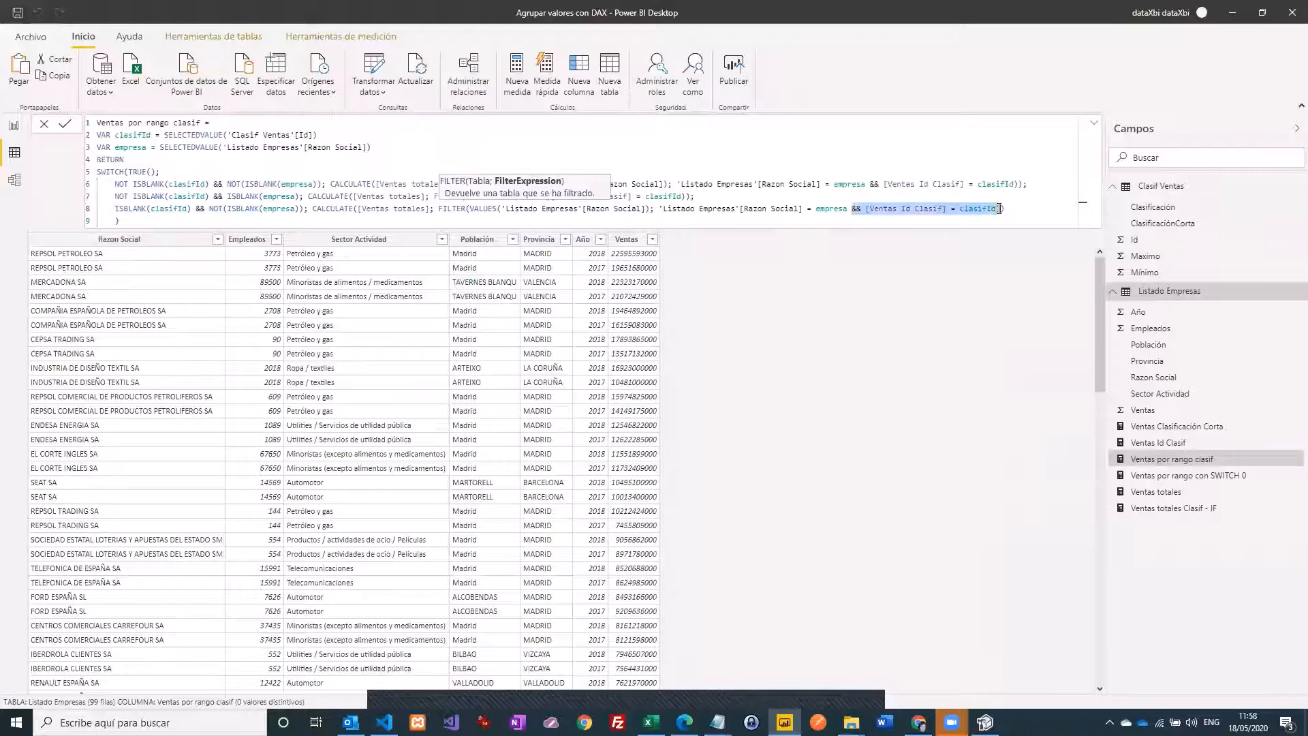
{"action": "key", "text": "BackSpace"}
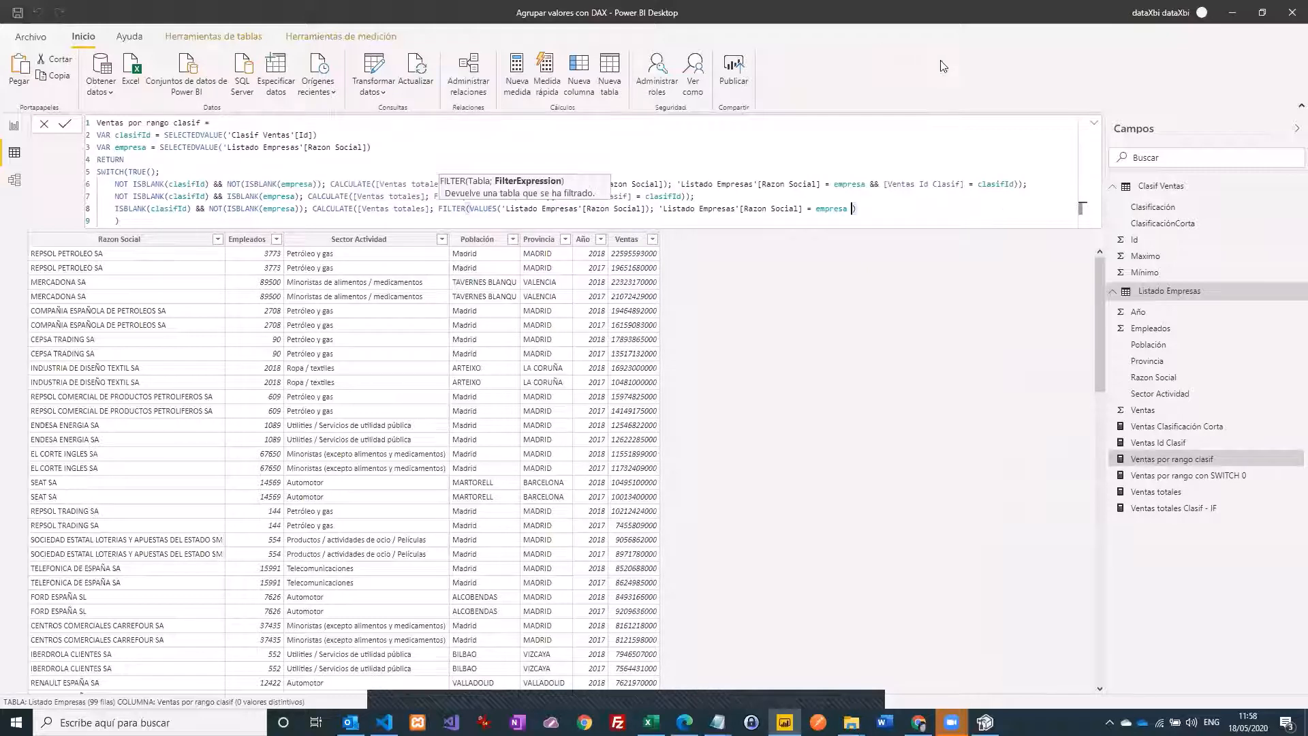
{"action": "key", "text": "BackSpace"}
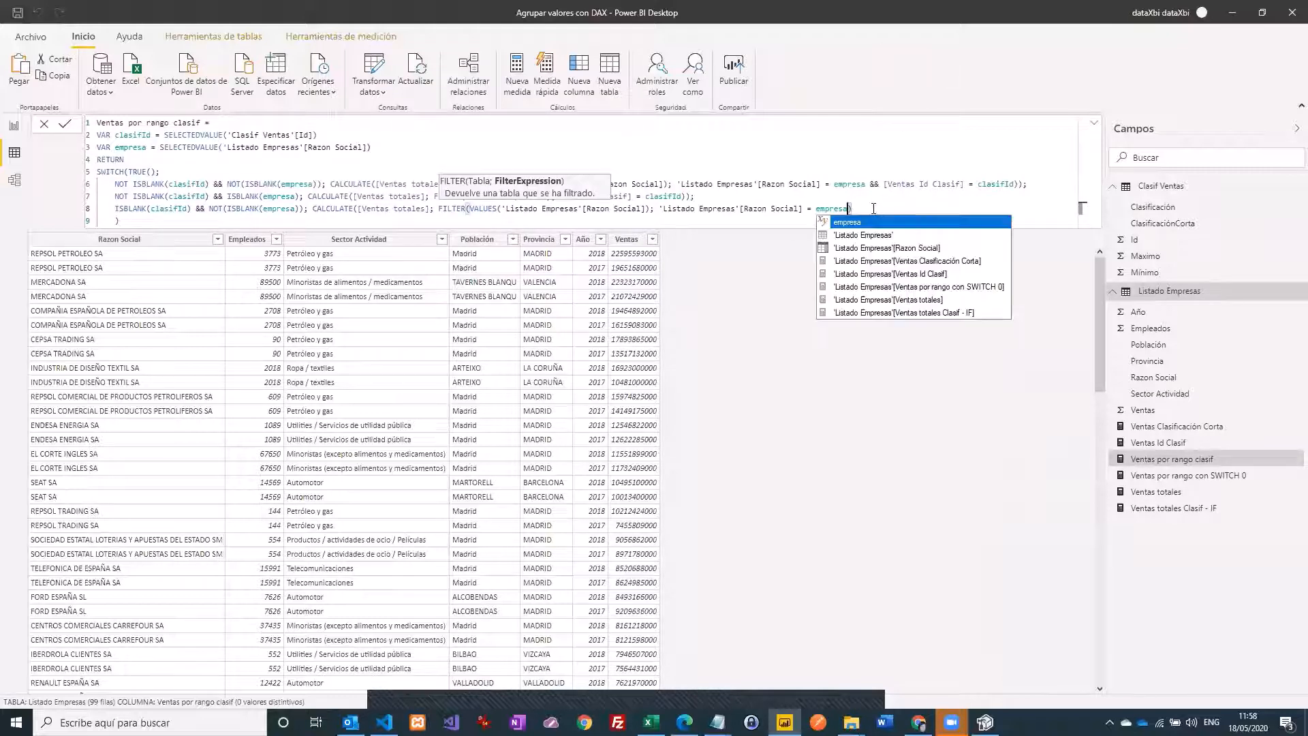
Step: Close the third condition's FILTER and CALCULATE parentheses, commit the measure and check the row totals in the report matrix
{"action": "left_click", "coordinate": [873, 209]}
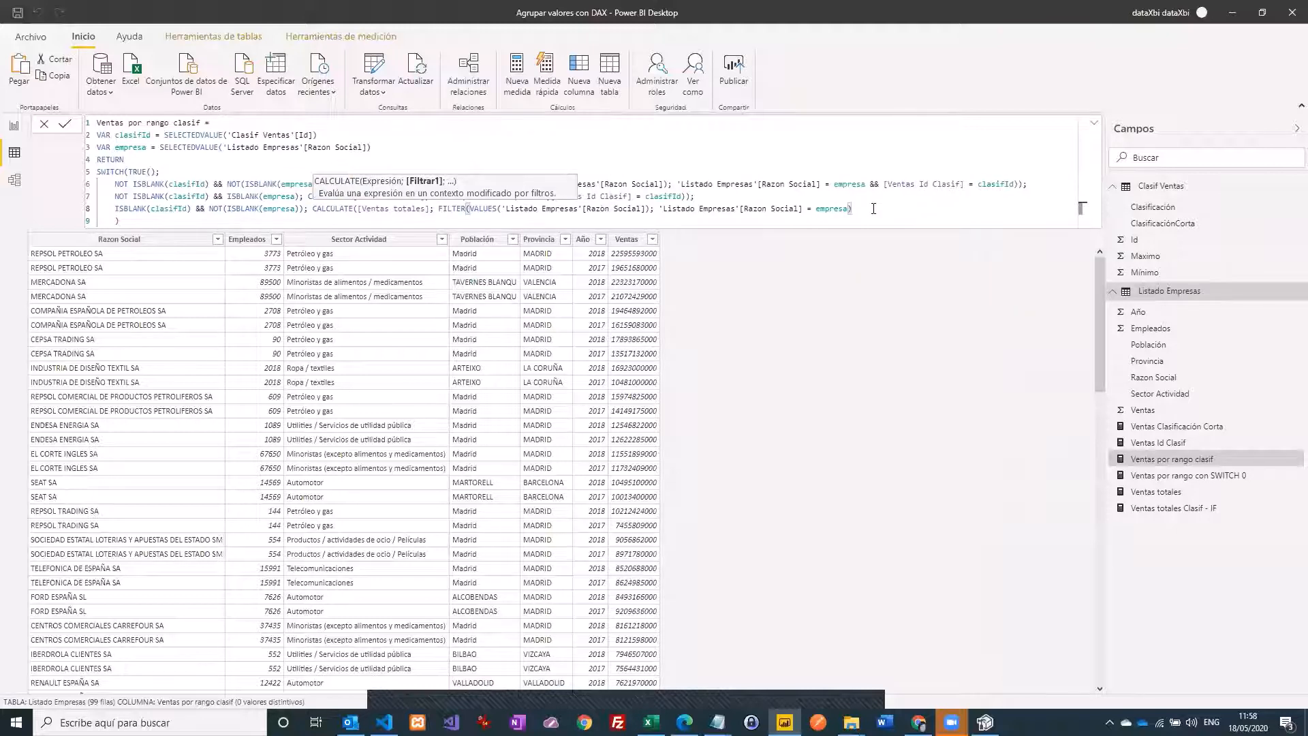
{"action": "type", "text": ")"}
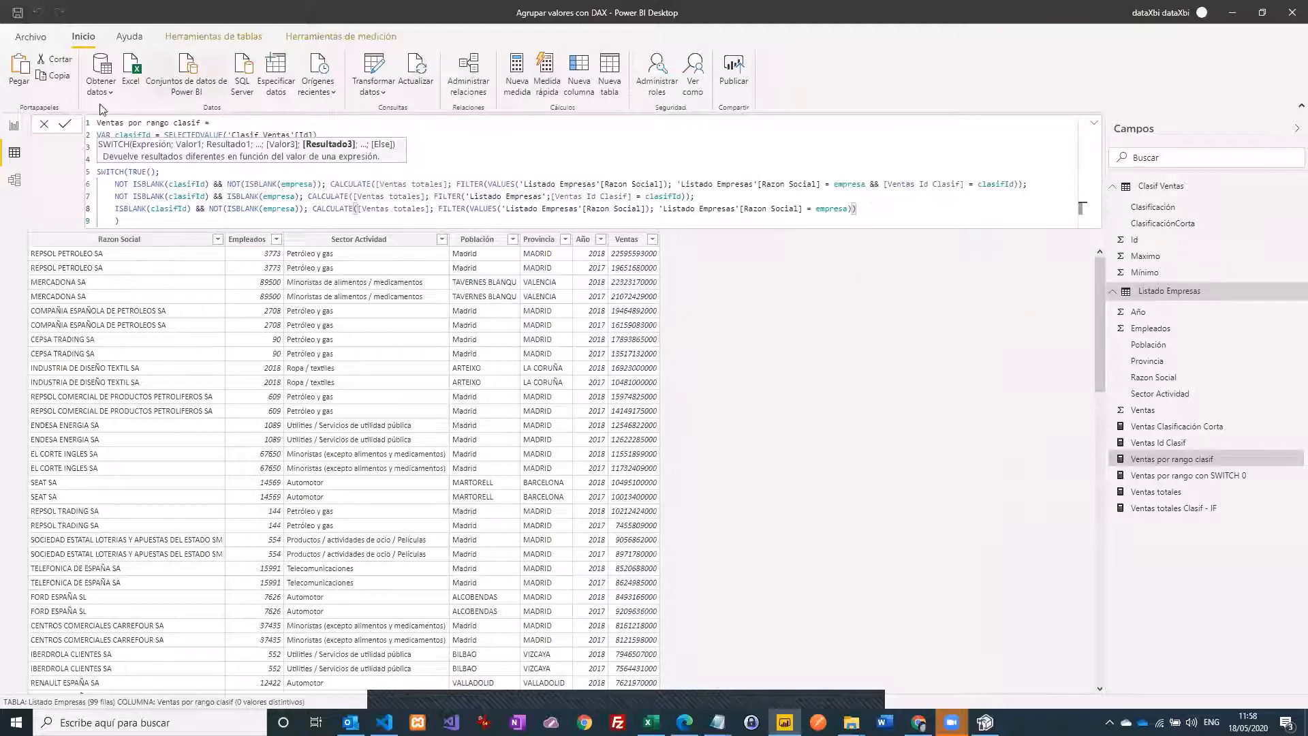
{"action": "left_click", "coordinate": [65, 128]}
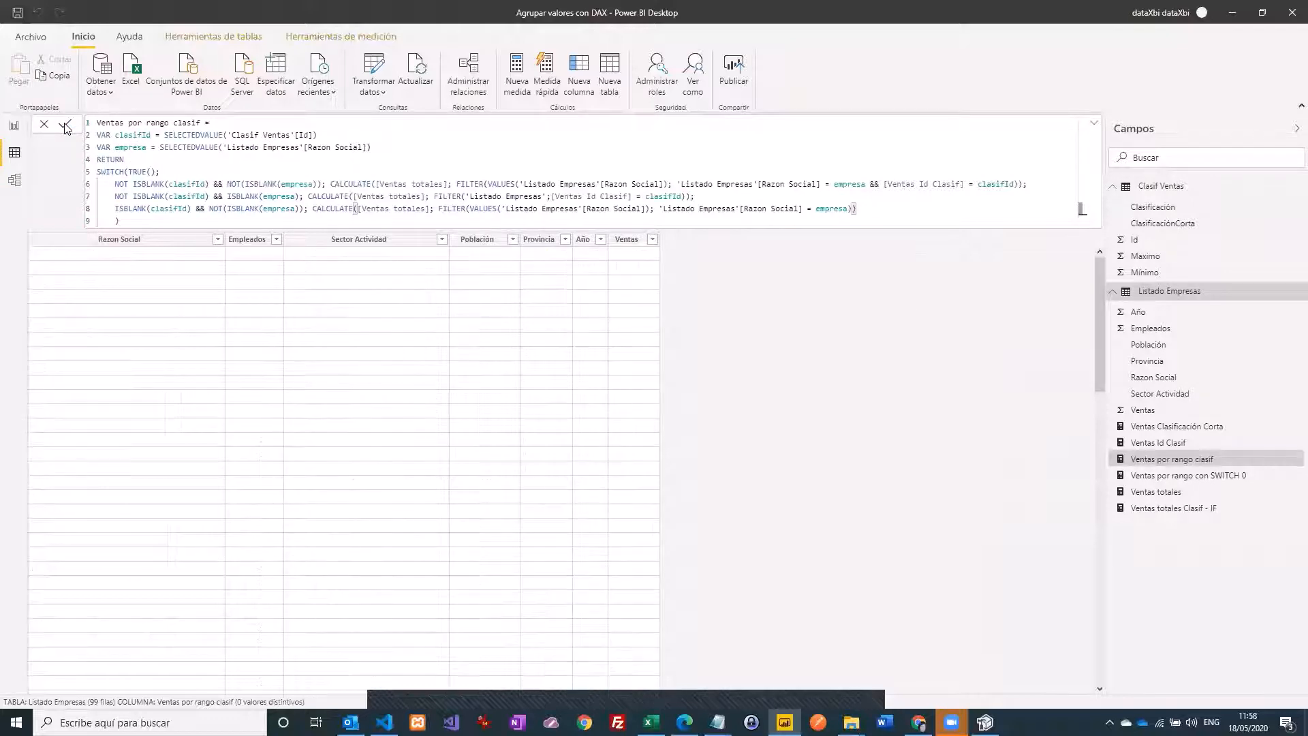
{"action": "left_click", "coordinate": [13, 129]}
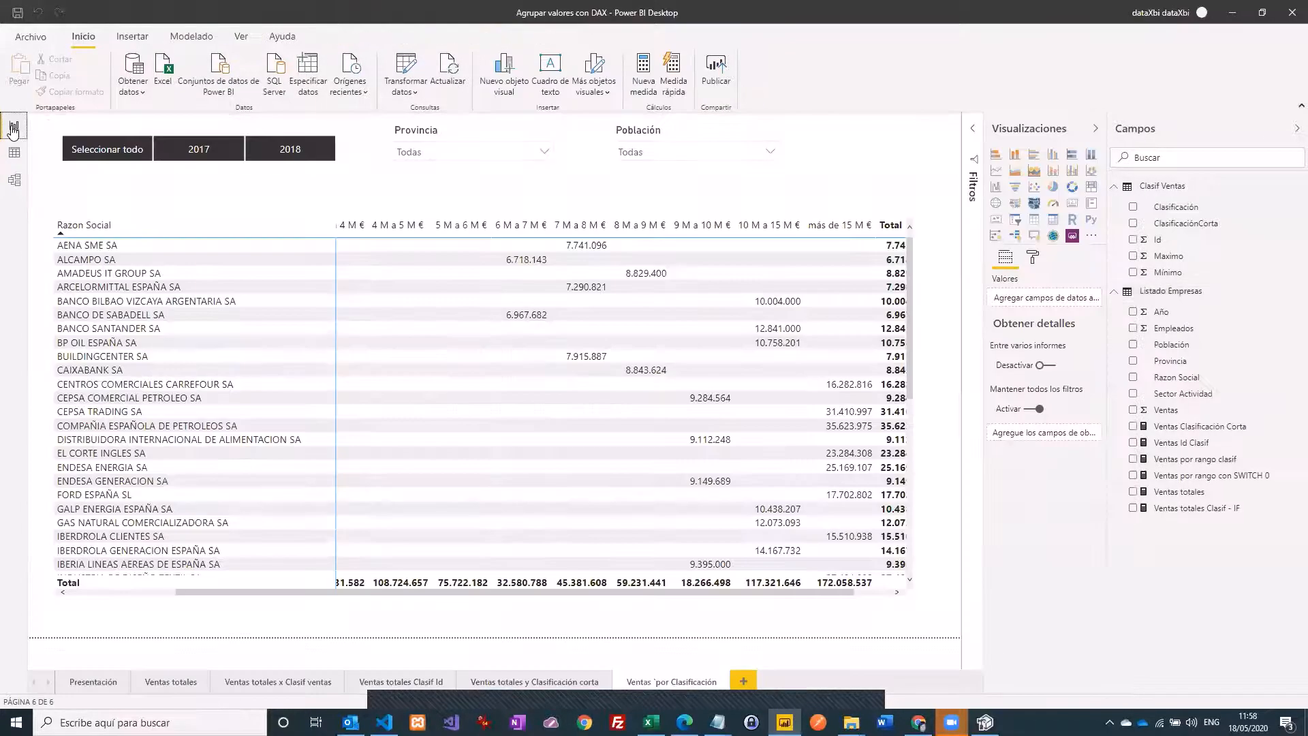
{"action": "left_click_drag", "start_coordinate": [740, 605], "coordinate": [824, 605]}
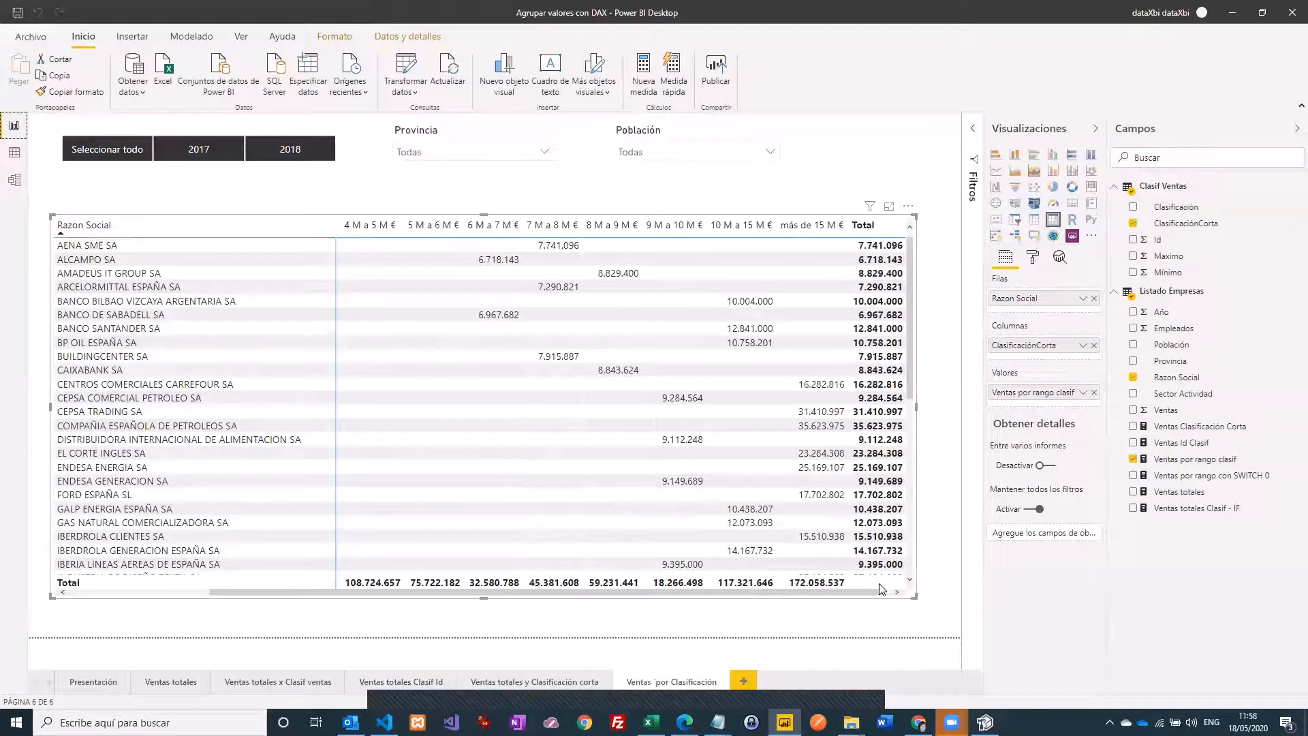
Step: In the data view, end the third SWITCH line with a semicolon and copy its condition, without the result, onto a new fourth line
{"action": "left_click", "coordinate": [14, 153]}
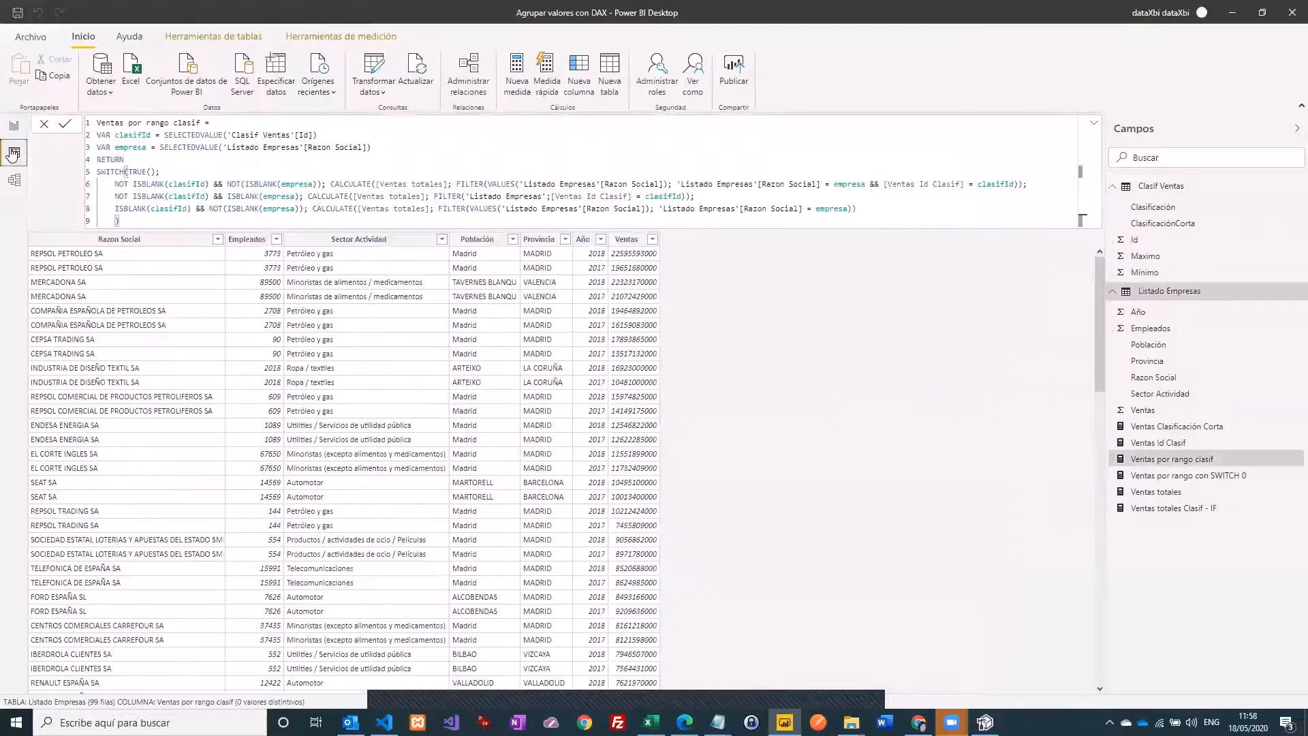
{"action": "left_click", "coordinate": [890, 206]}
{"action": "type", "text": ";"}
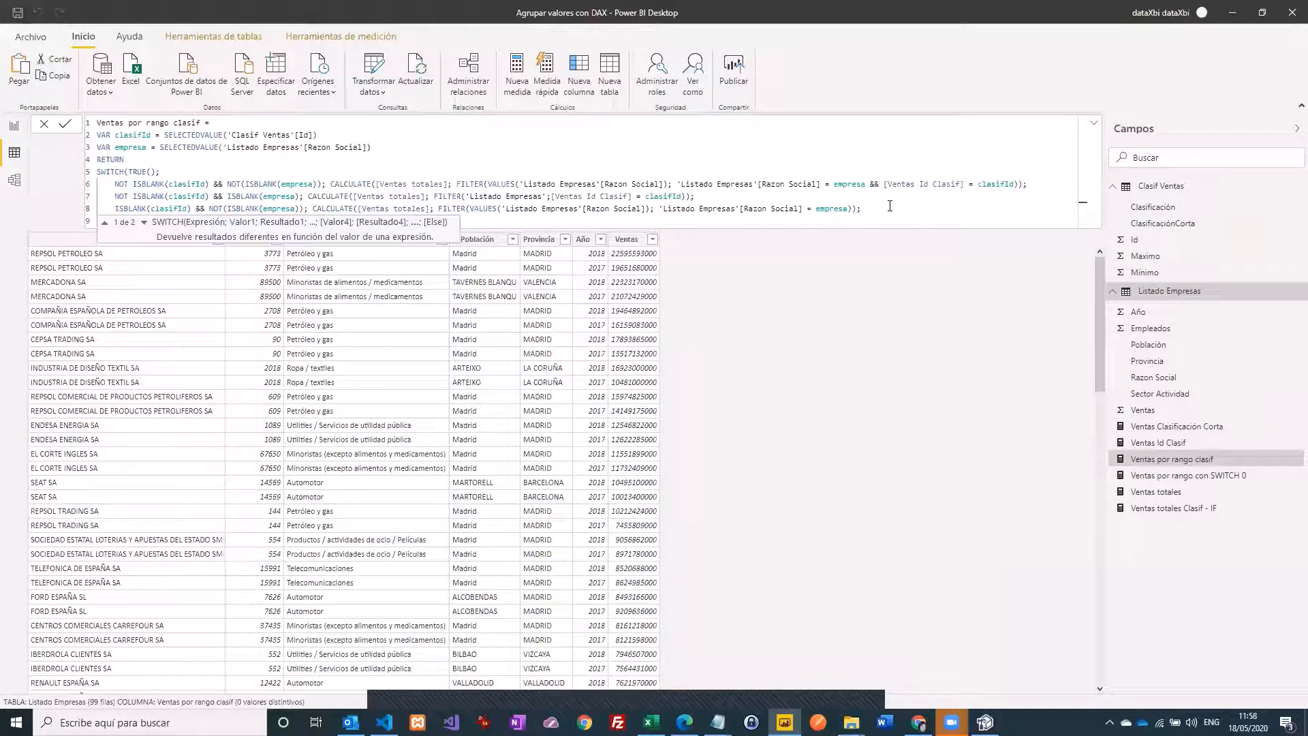
{"action": "key", "text": "Return"}
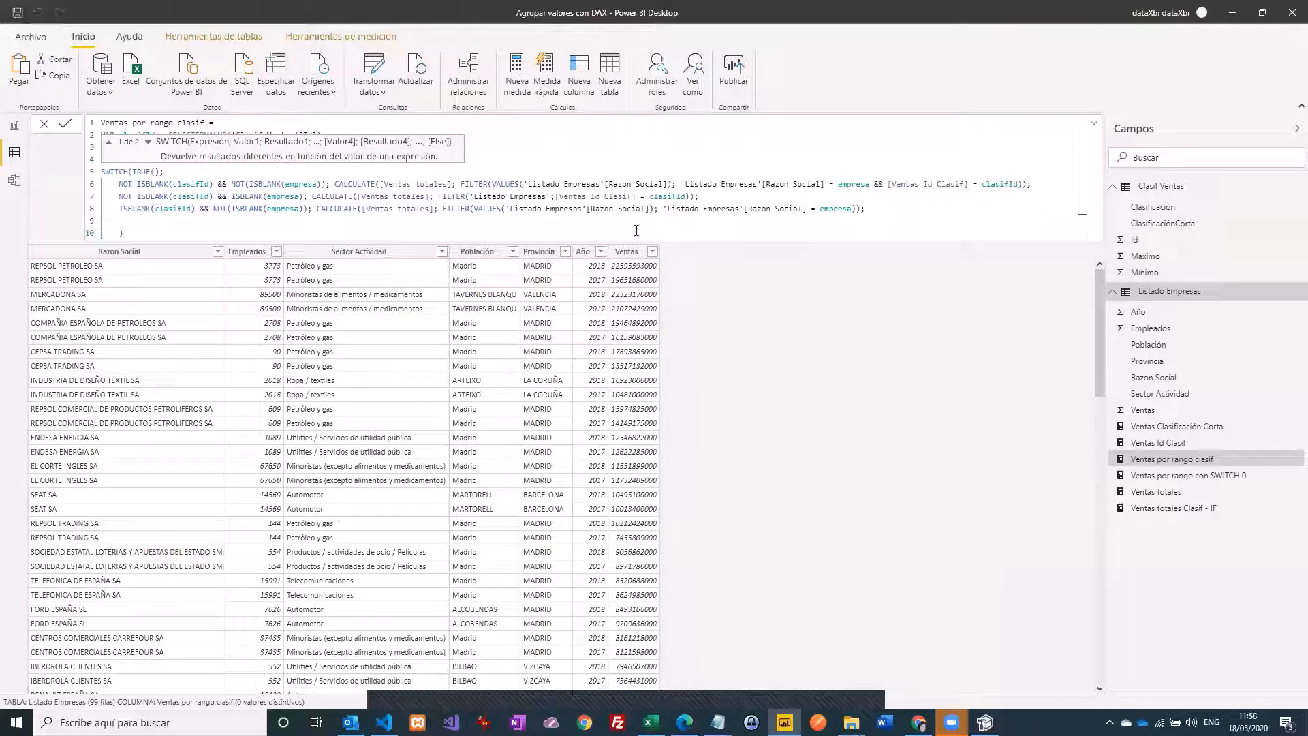
{"action": "left_click", "coordinate": [311, 209]}
{"action": "left_click_drag", "start_coordinate": [312, 209], "coordinate": [120, 210]}
{"action": "key", "text": "ctrl+c"}
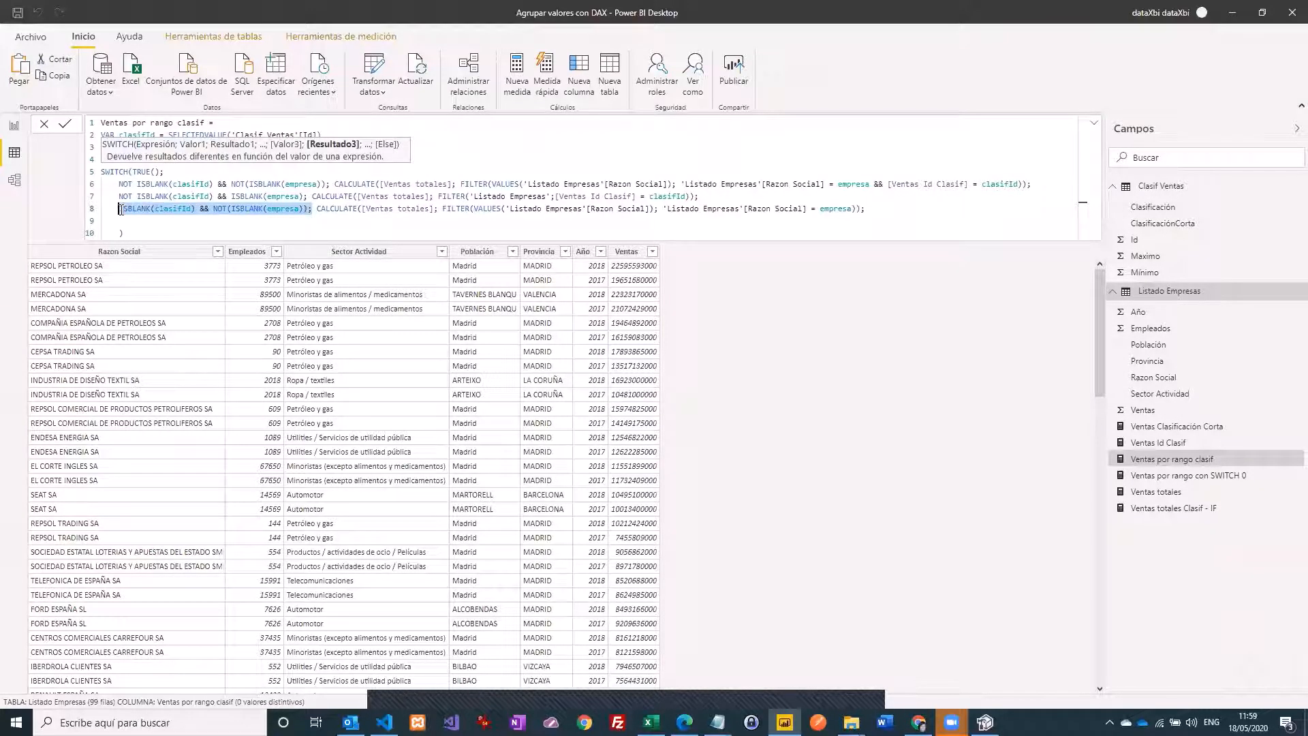
{"action": "left_click", "coordinate": [124, 223]}
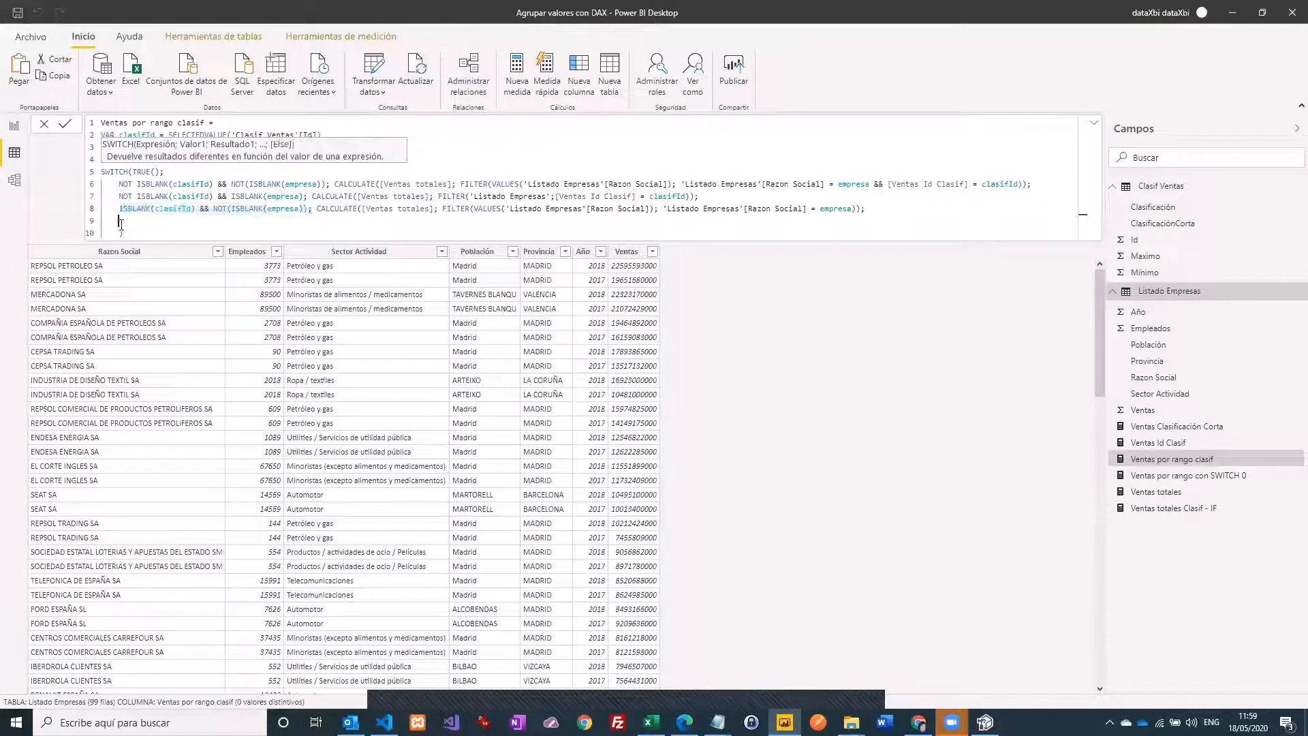
{"action": "key", "text": "ctrl+v"}
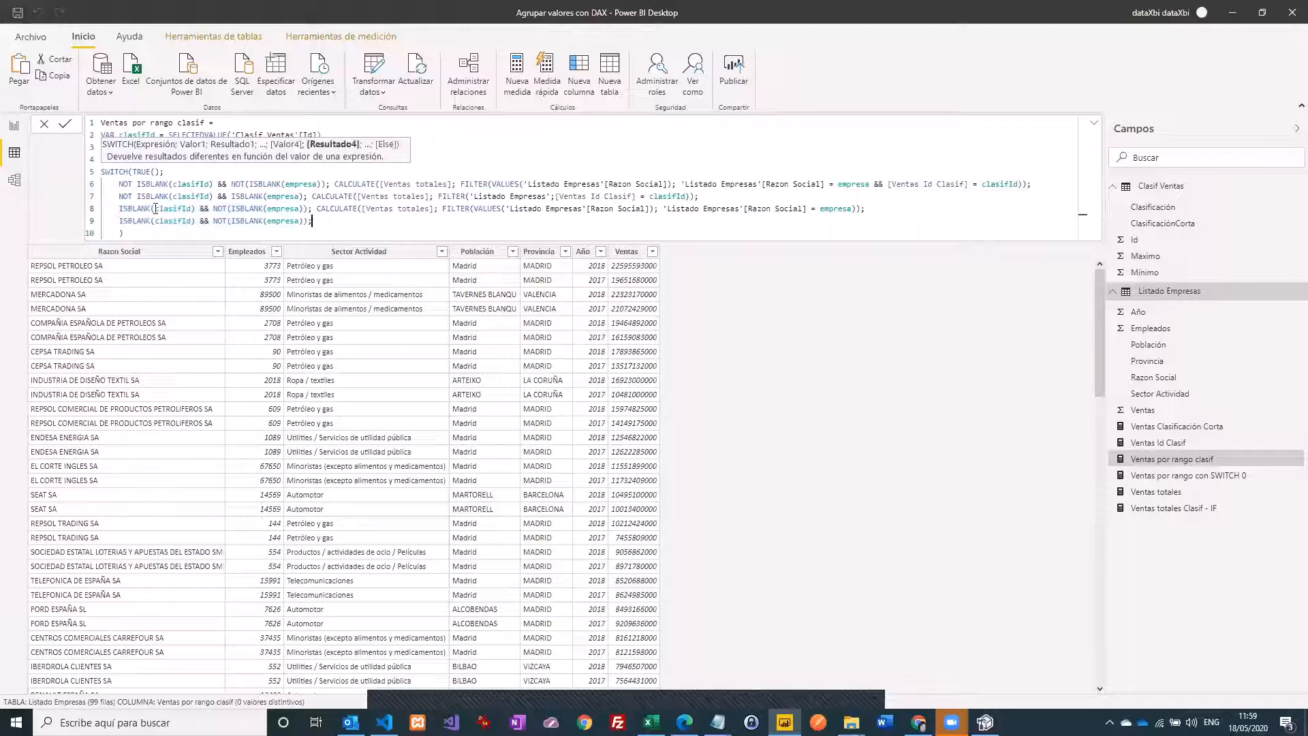
Step: Change the company test in the fourth SWITCH condition to ISBLANK(empresa) by removing its NOT and the surplus parentheses
{"action": "double_click", "coordinate": [221, 220]}
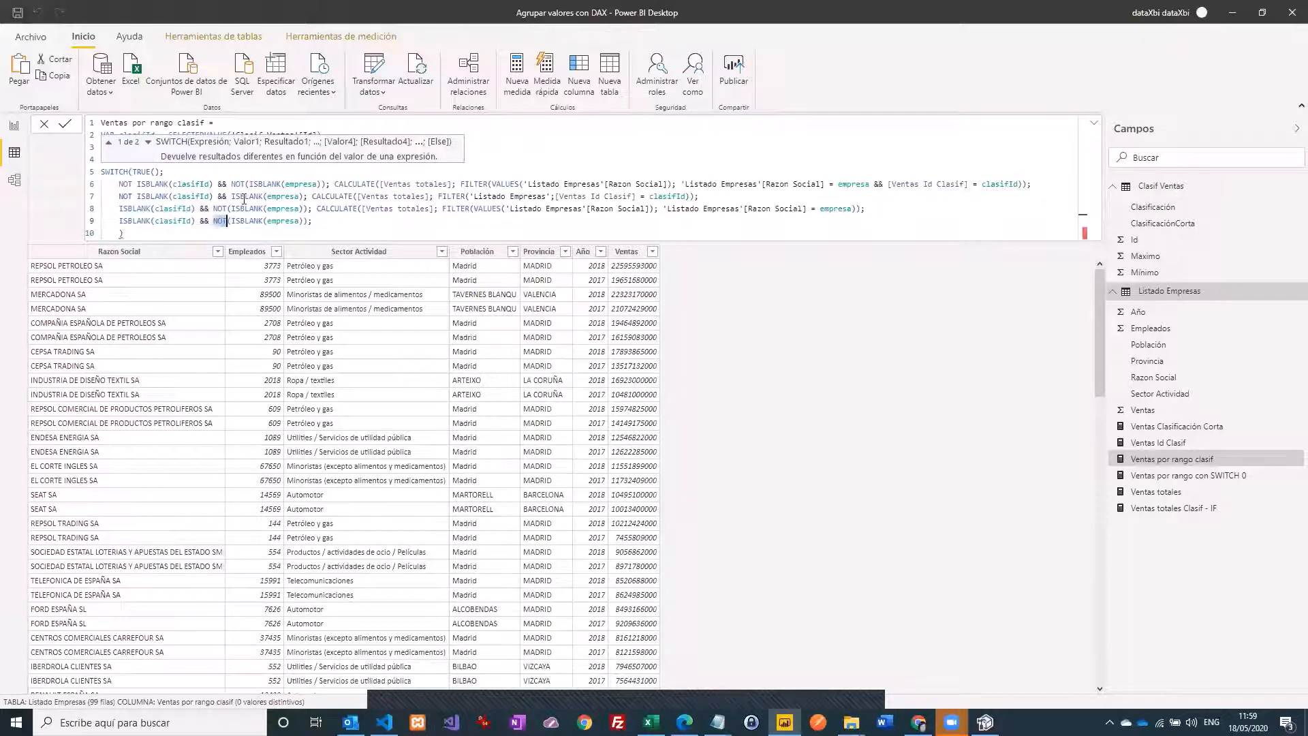
{"action": "key", "text": "Delete"}
{"action": "key", "text": "Delete"}
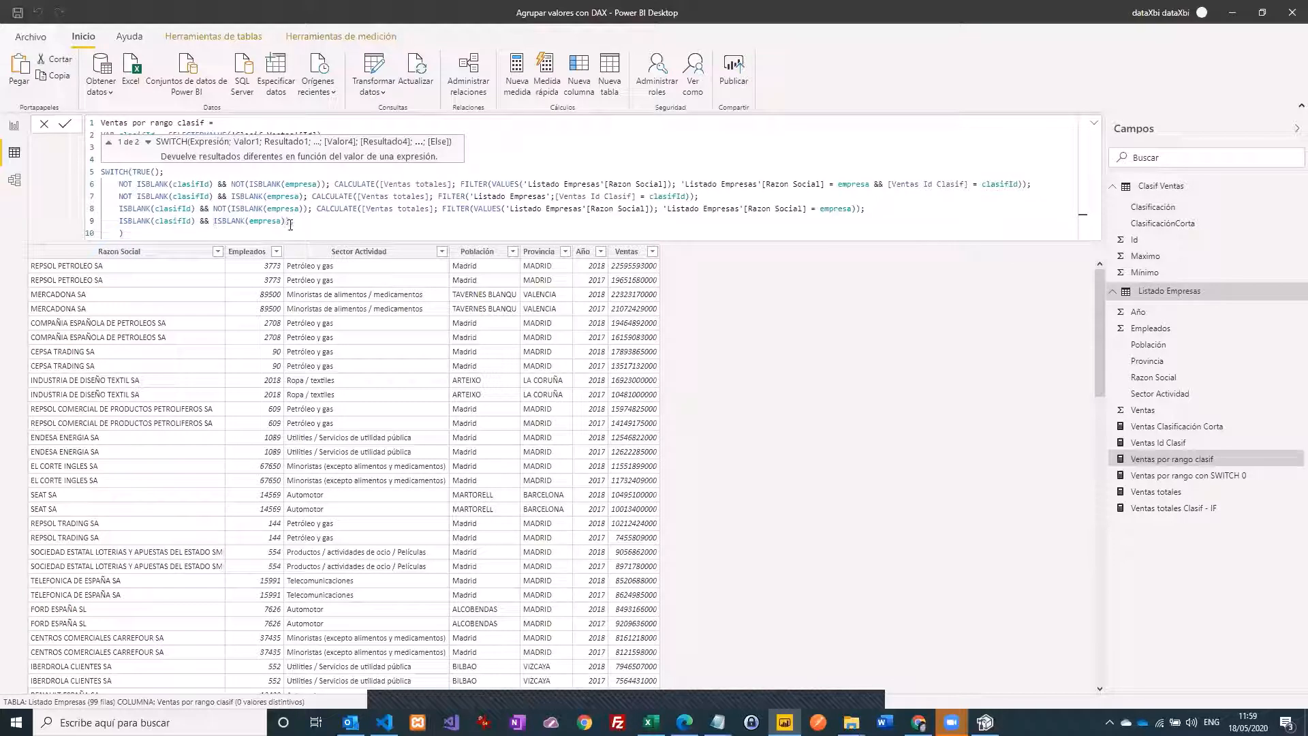
{"action": "key", "text": "Delete"}
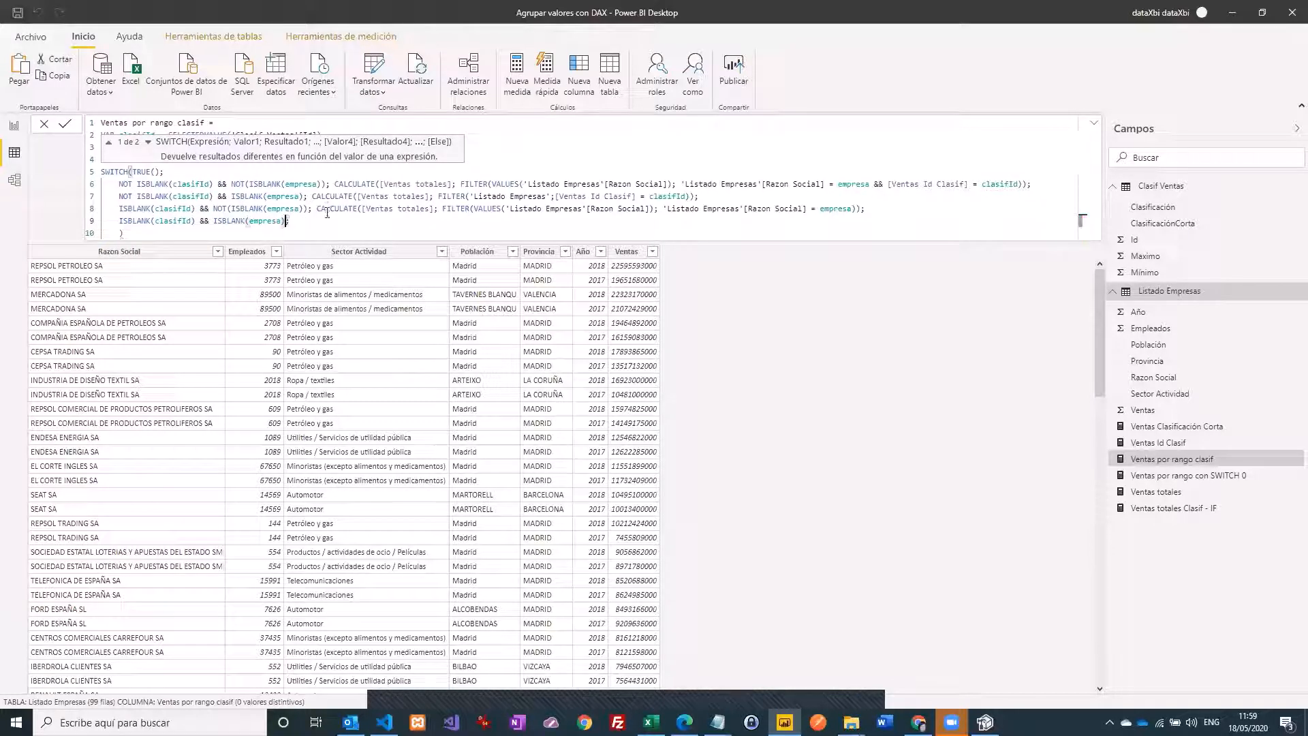
Step: Return [Ventas totales] for the fourth condition, keep only SWITCH's own closing parenthesis after it, and commit the measure
{"action": "left_click", "coordinate": [316, 218]}
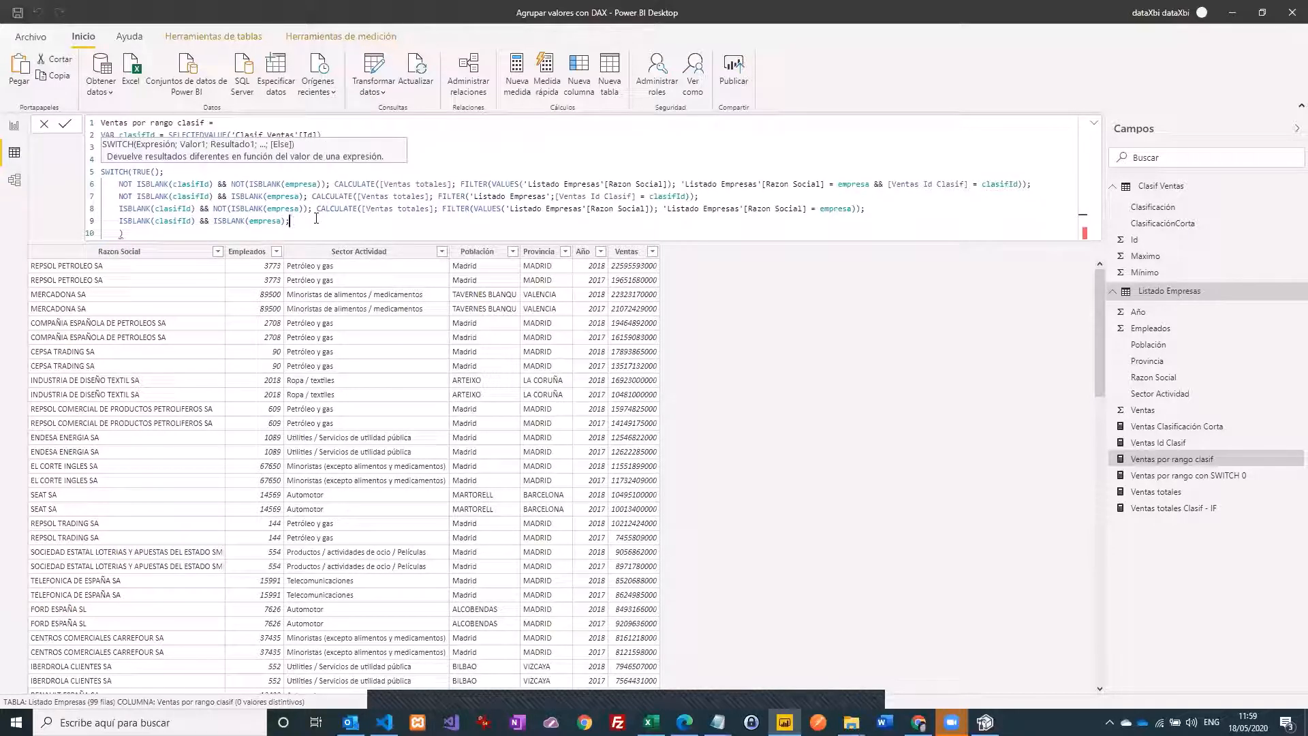
{"action": "type", "text": "ven"}
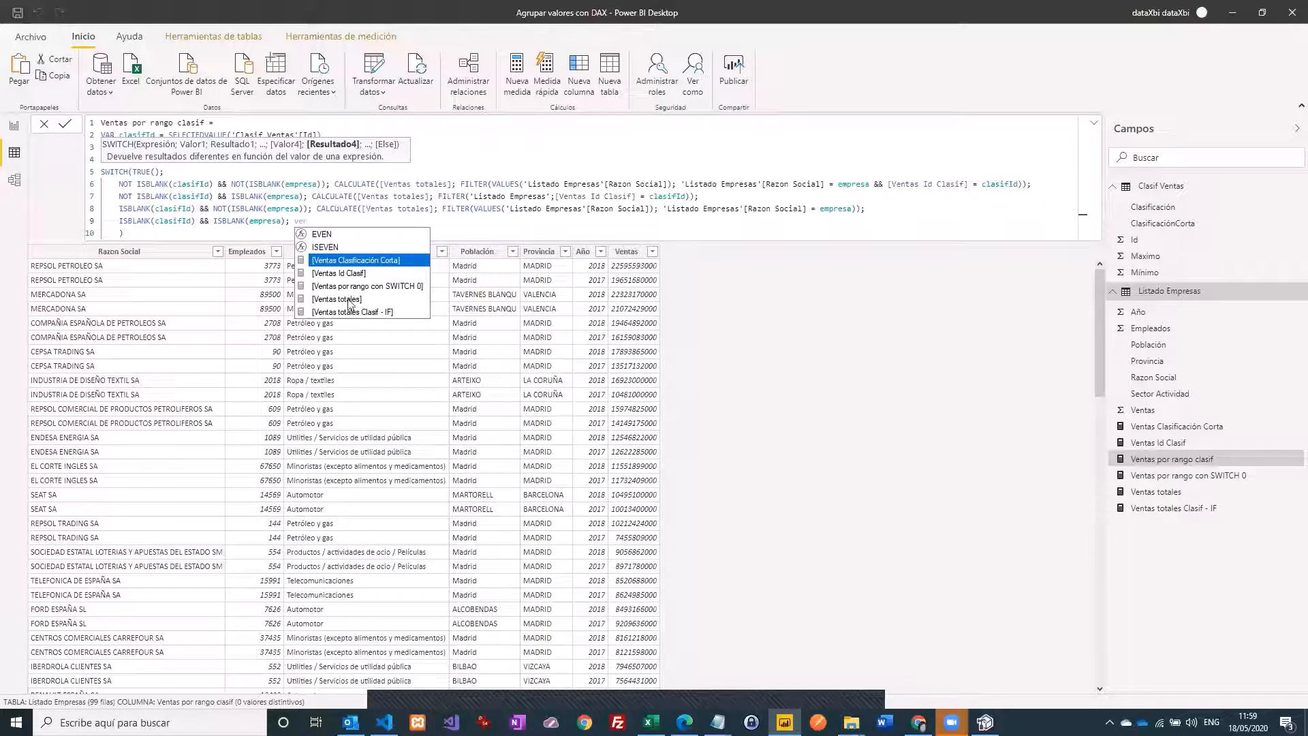
{"action": "left_click", "coordinate": [347, 299]}
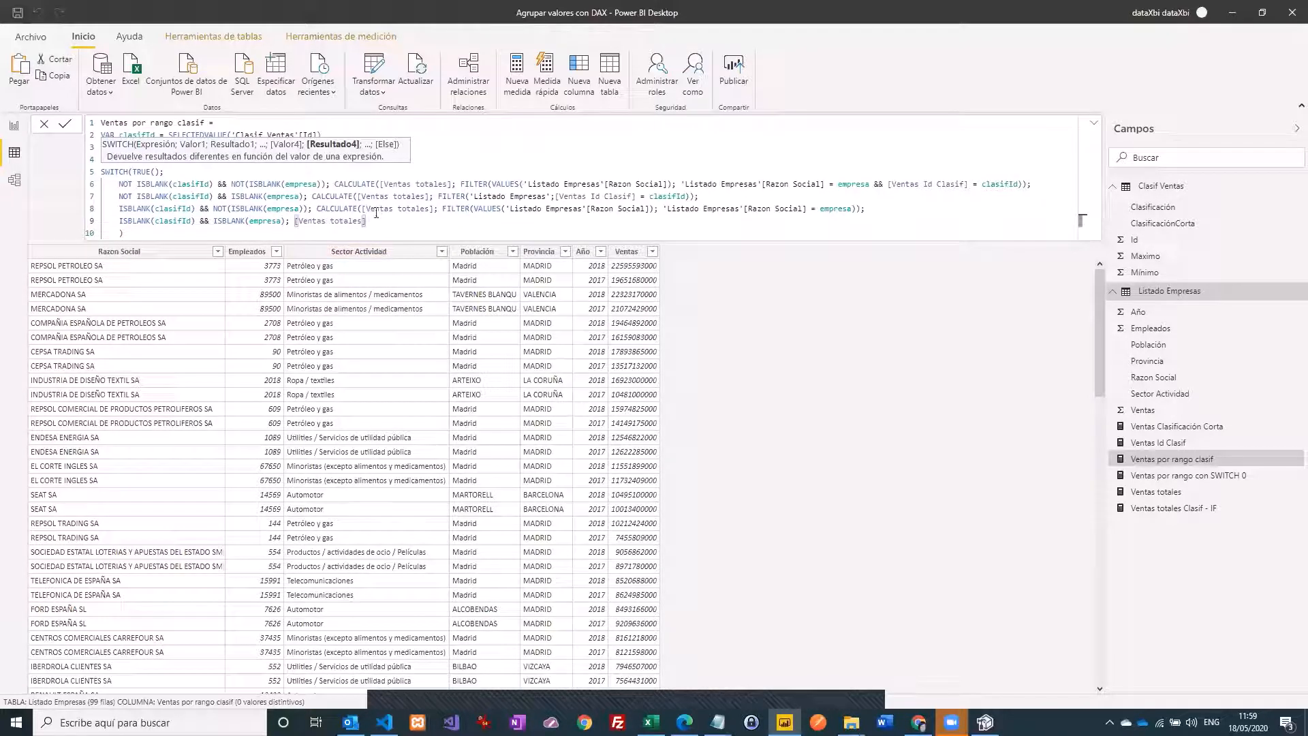
{"action": "type", "text": ")"}
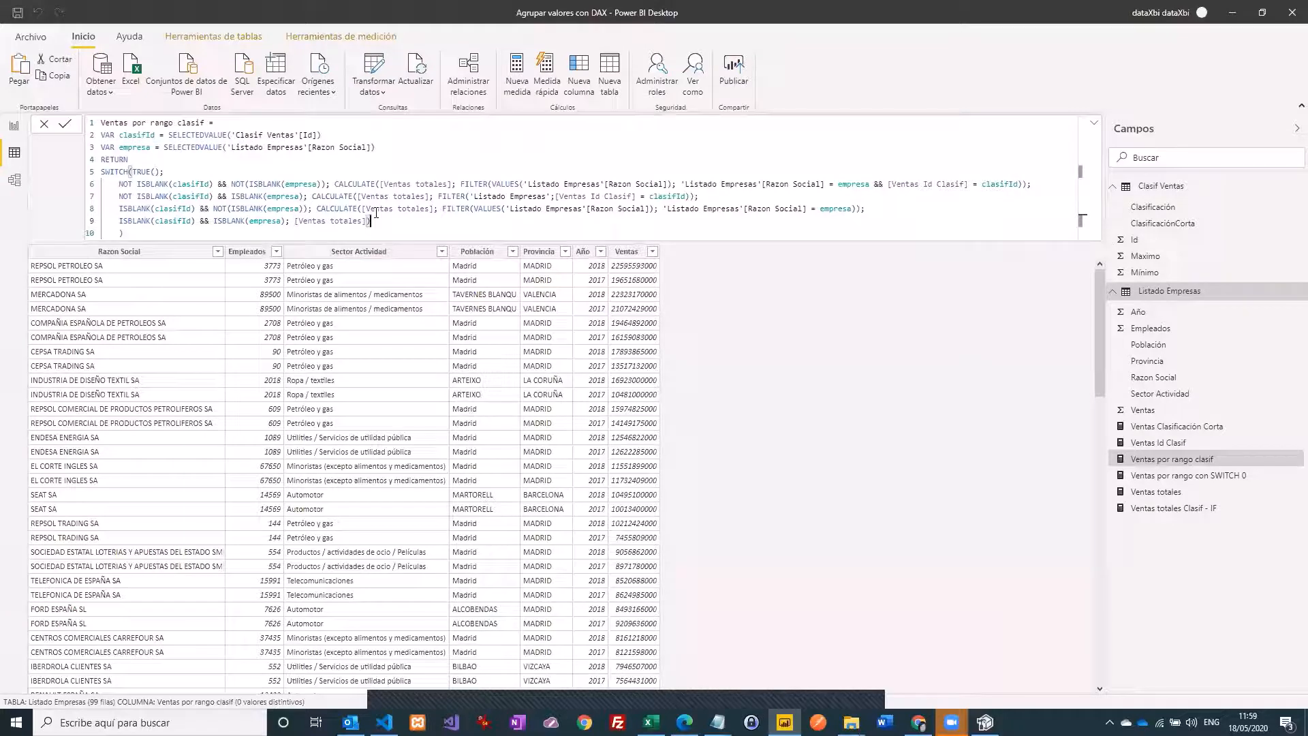
{"action": "left_click", "coordinate": [65, 124]}
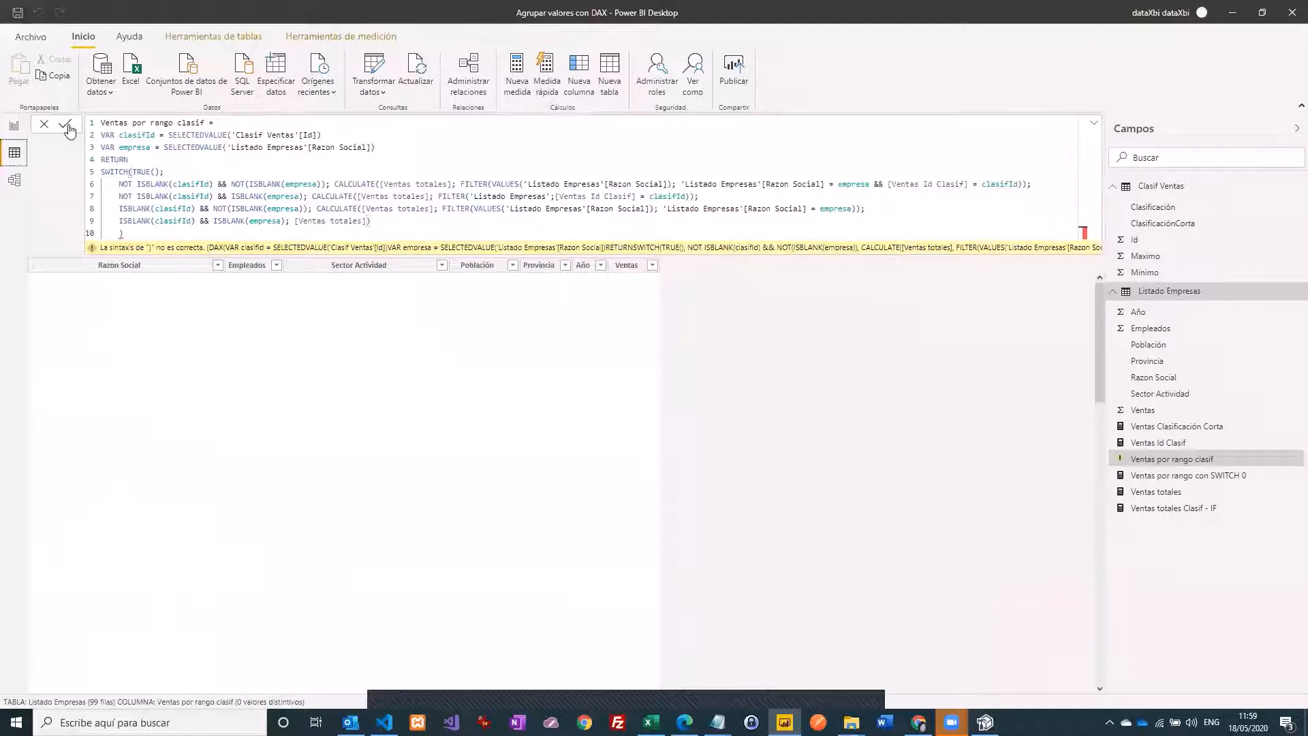
{"action": "left_click", "coordinate": [373, 221]}
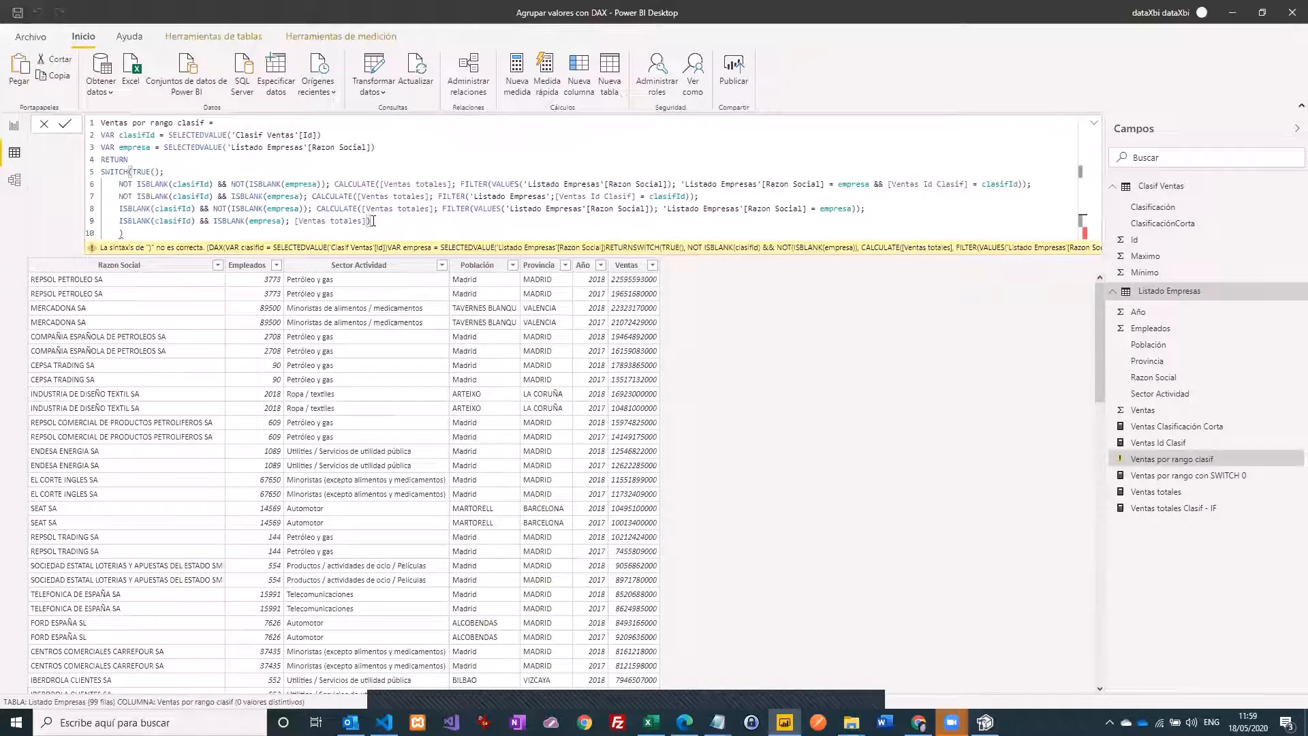
{"action": "key", "text": "BackSpace"}
{"action": "left_click", "coordinate": [168, 233]}
{"action": "left_click", "coordinate": [63, 129]}
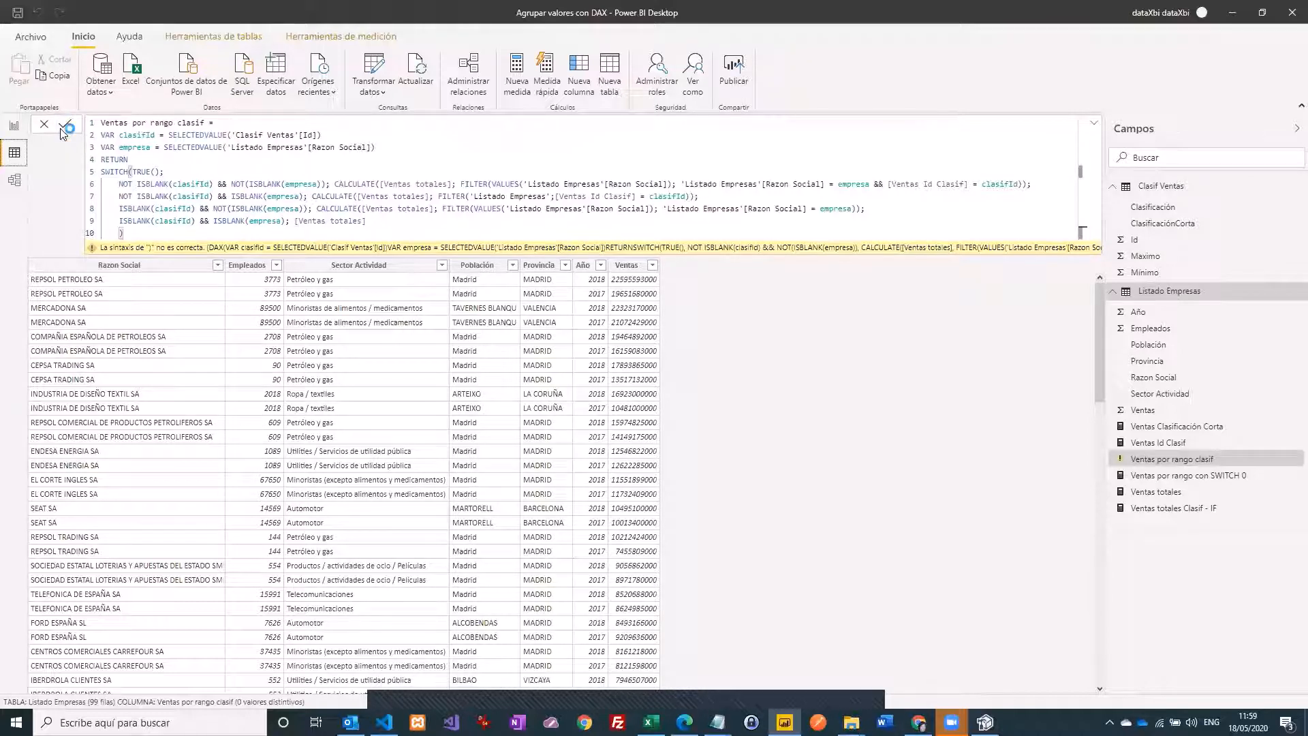
Step: Check the grand total in the report matrix and filter the page to the province BARCELONA
{"action": "left_click", "coordinate": [13, 126]}
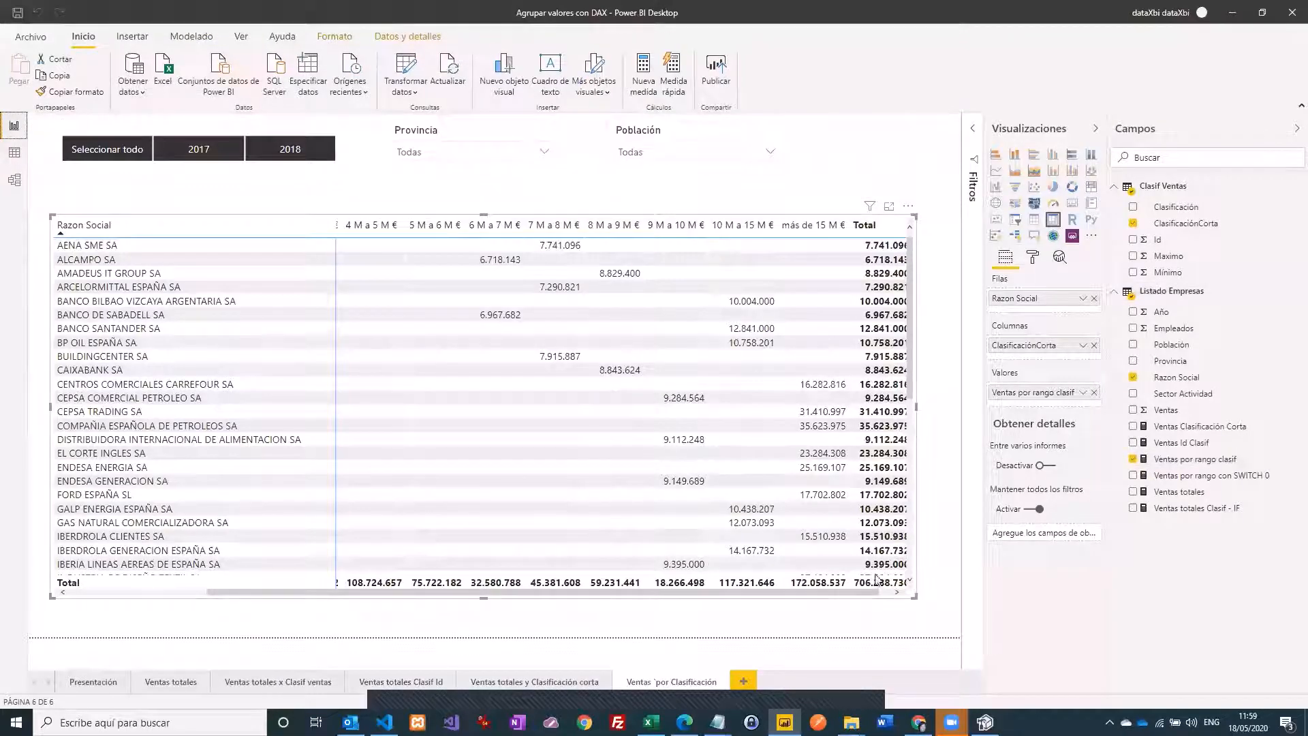
{"action": "left_click_drag", "start_coordinate": [855, 591], "coordinate": [882, 595]}
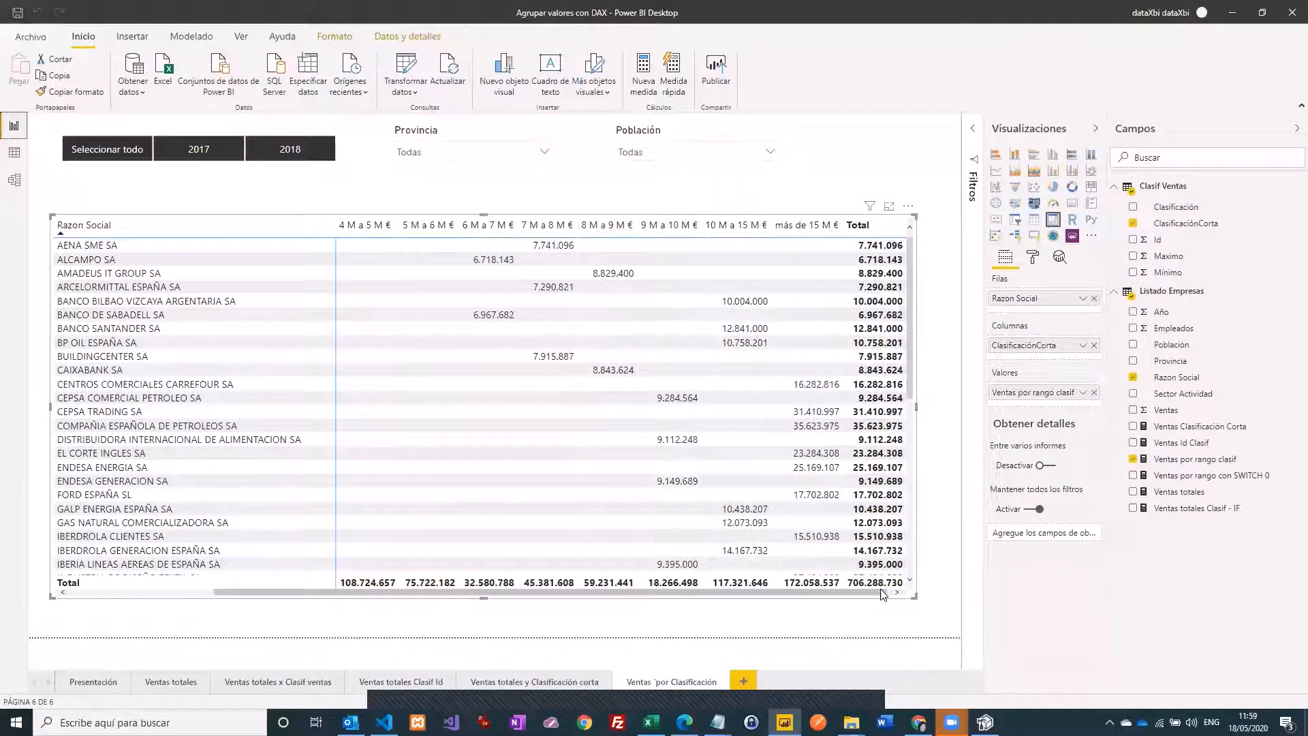
{"action": "left_click", "coordinate": [545, 151]}
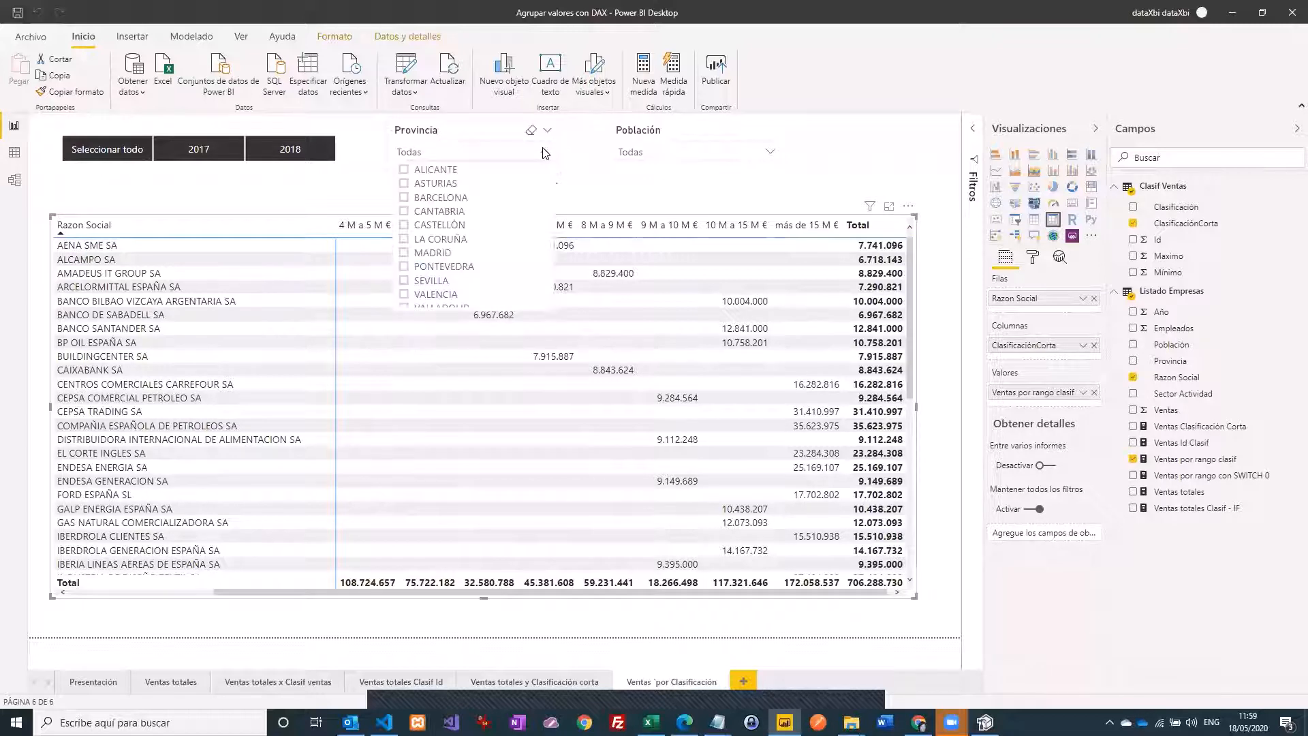
{"action": "left_click", "coordinate": [404, 197]}
{"action": "left_click", "coordinate": [374, 188]}
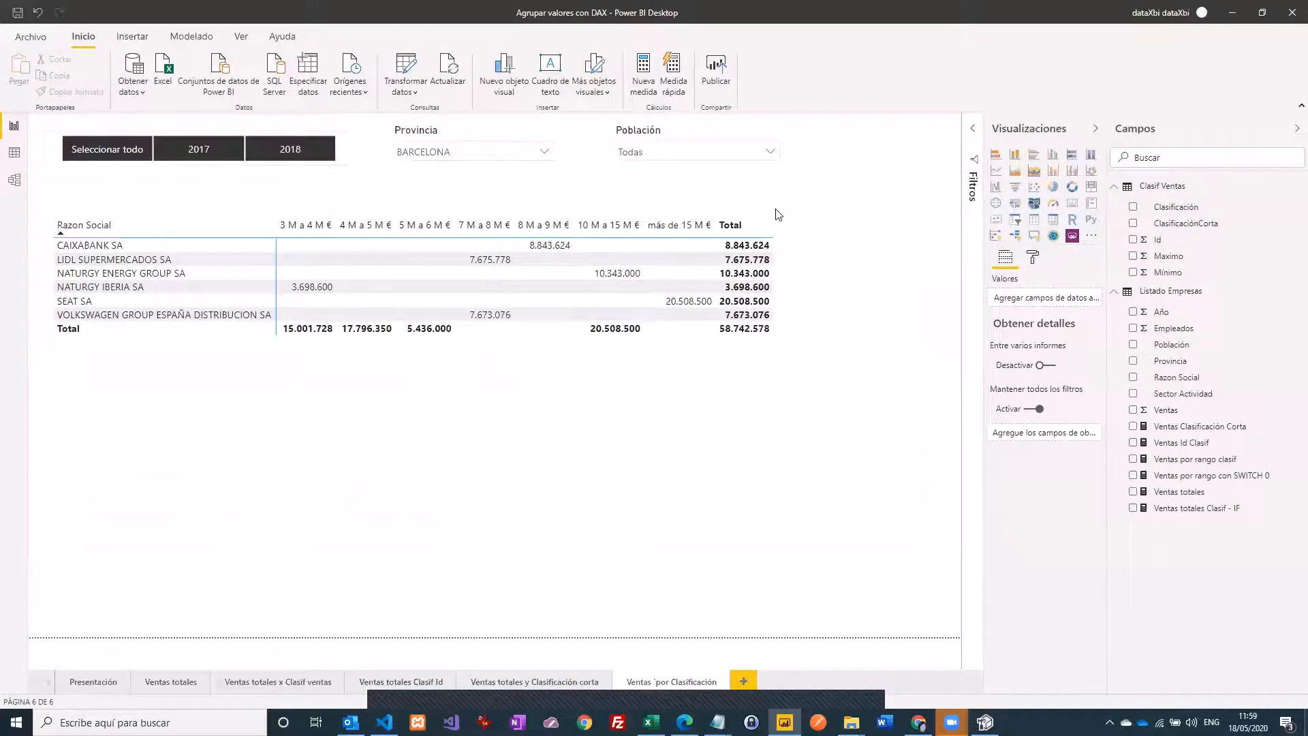
Step: Filter the Barcelona matrix to 2018 only, and switch the year filter to 2017 only to compare the totals
{"action": "left_click", "coordinate": [209, 156]}
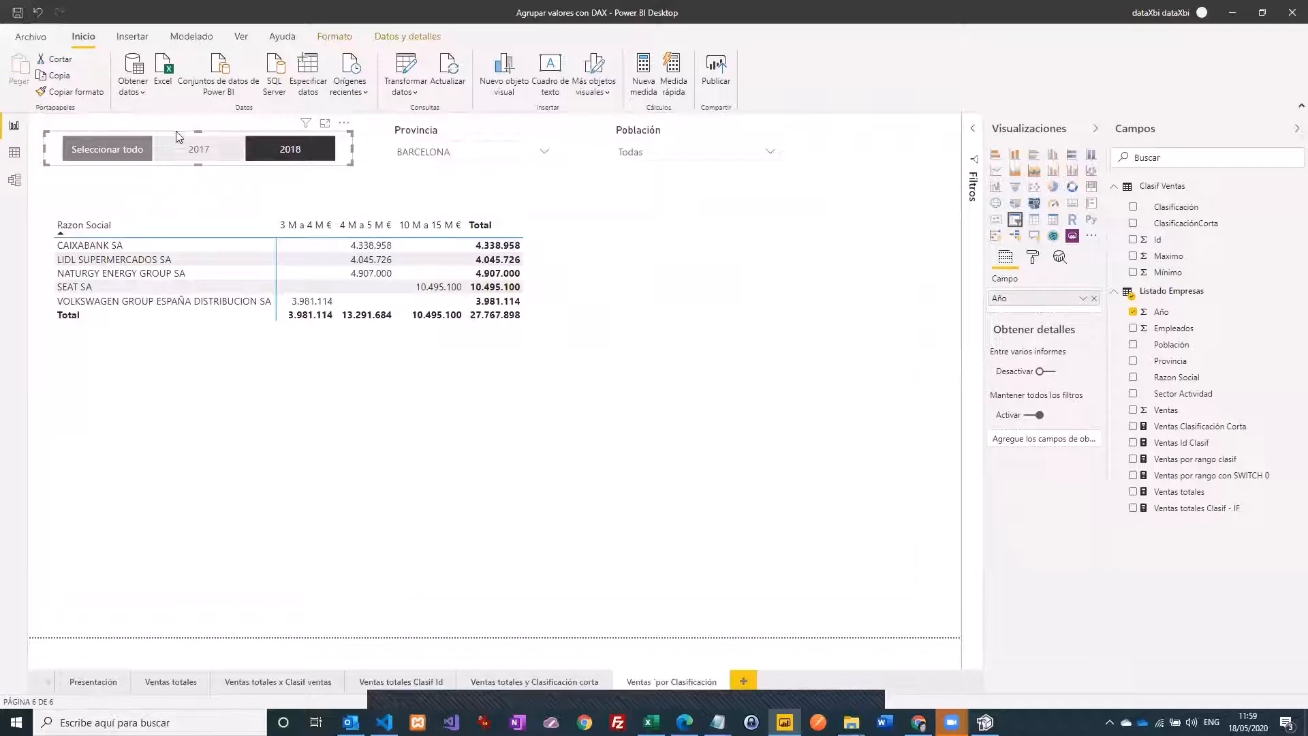
{"action": "left_click", "coordinate": [195, 150]}
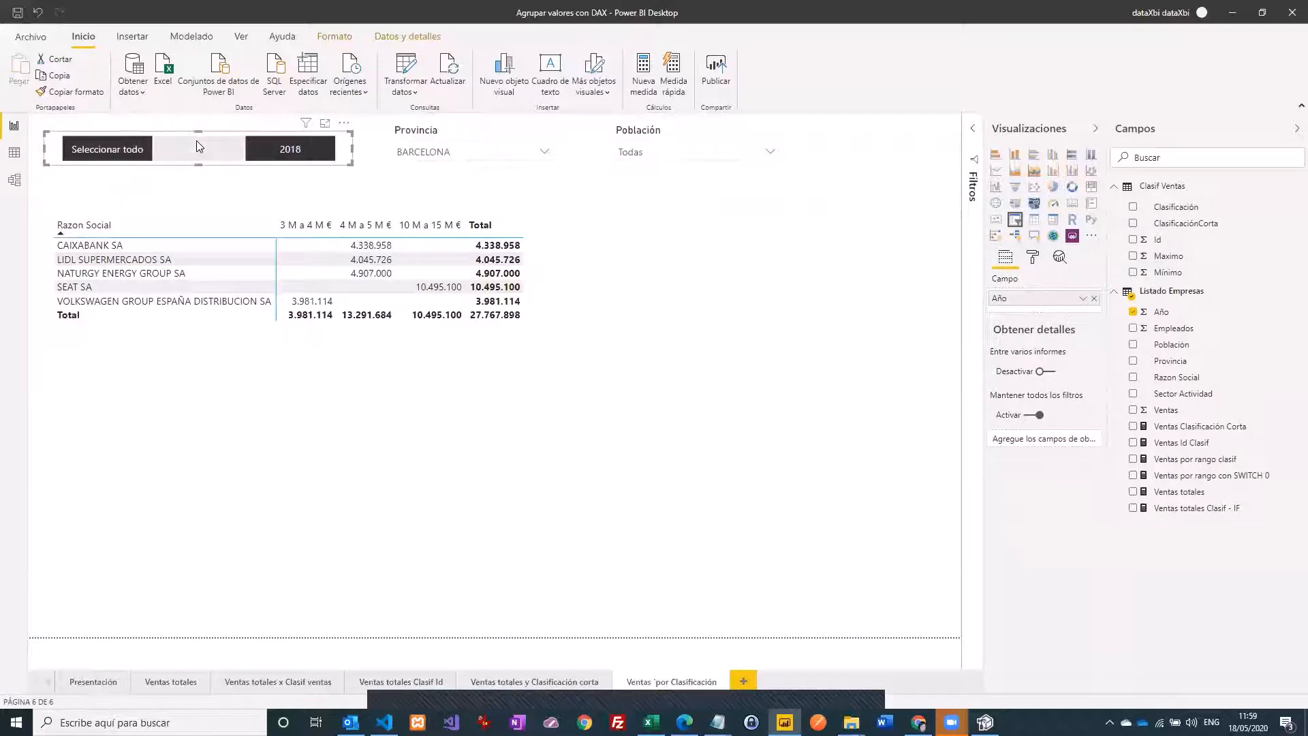
{"action": "left_click", "coordinate": [287, 162]}
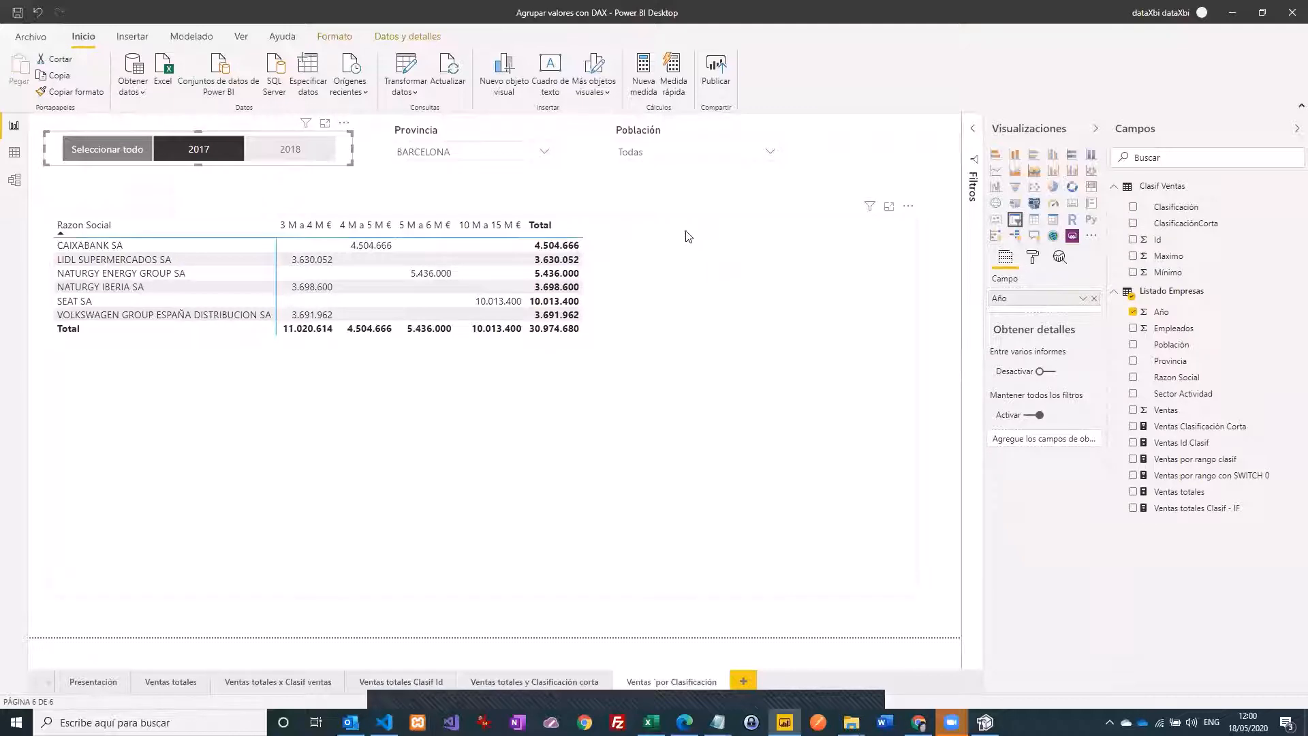
{"action": "left_click", "coordinate": [688, 236]}
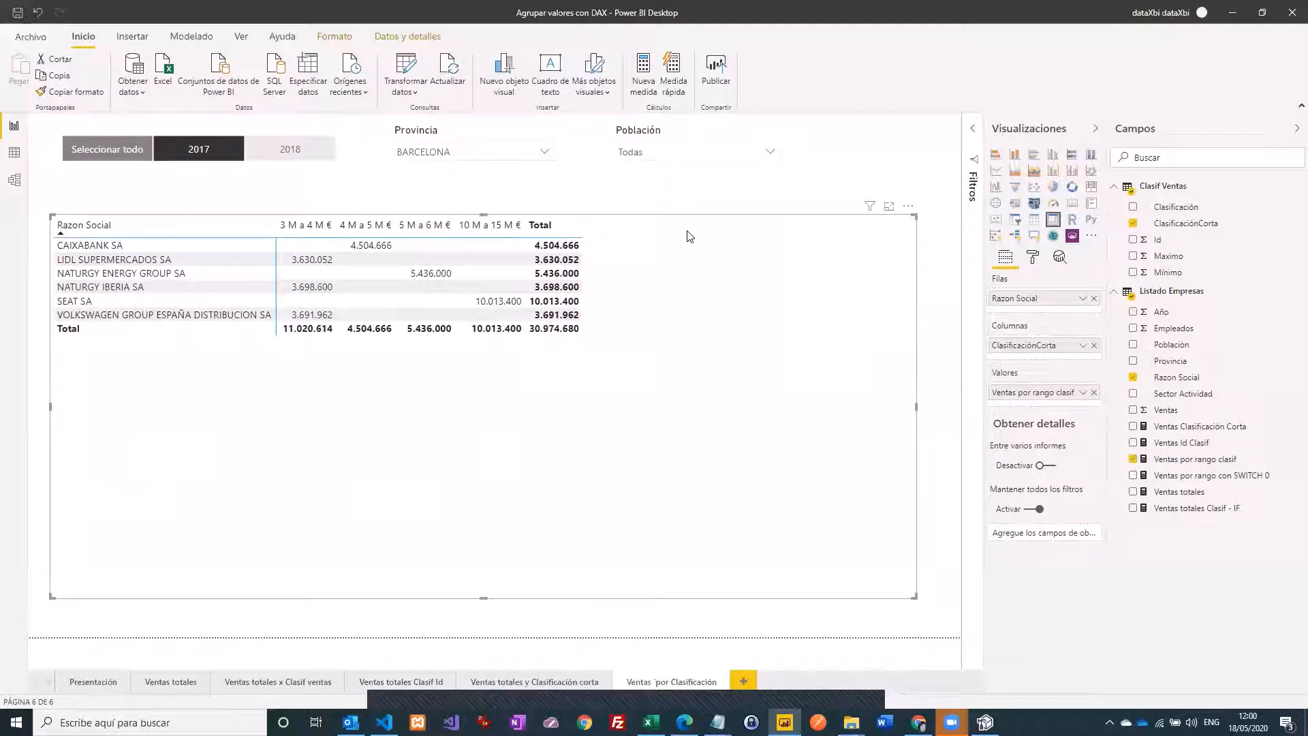